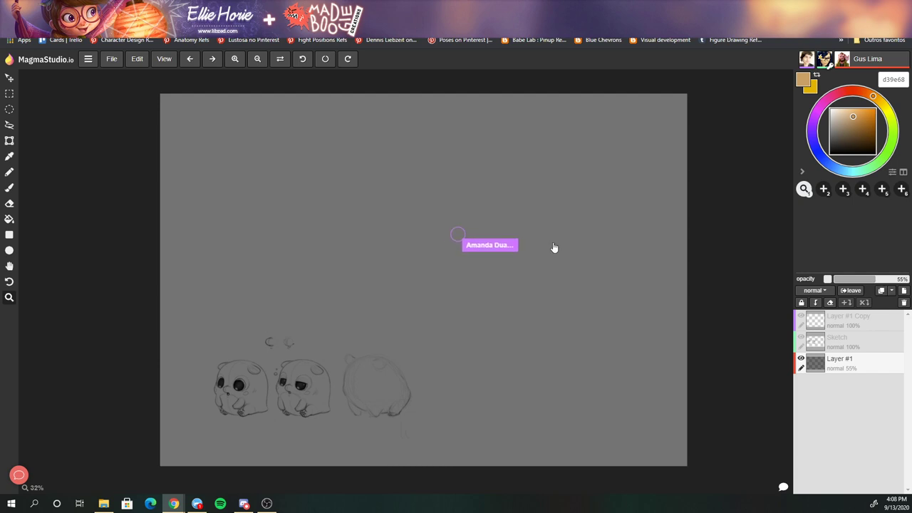
- Add a new layer directly above the grey Layer #1 and switch to the Brush tool
{"action": "left_click", "coordinate": [903, 291]}
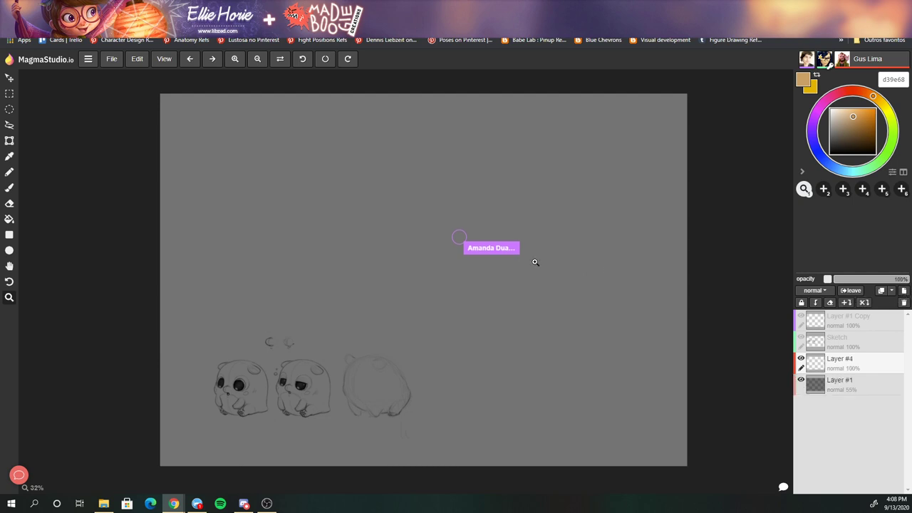
{"action": "key", "text": "b"}
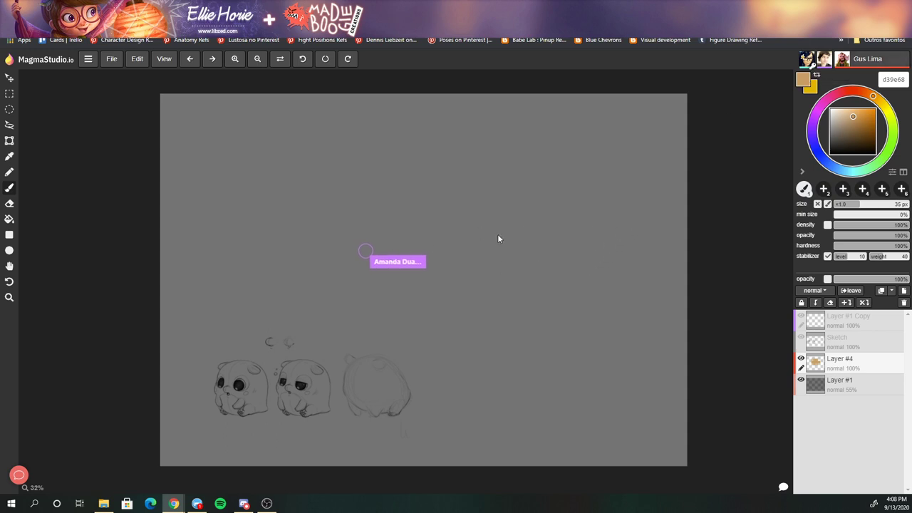
{"action": "left_click", "coordinate": [874, 65]}
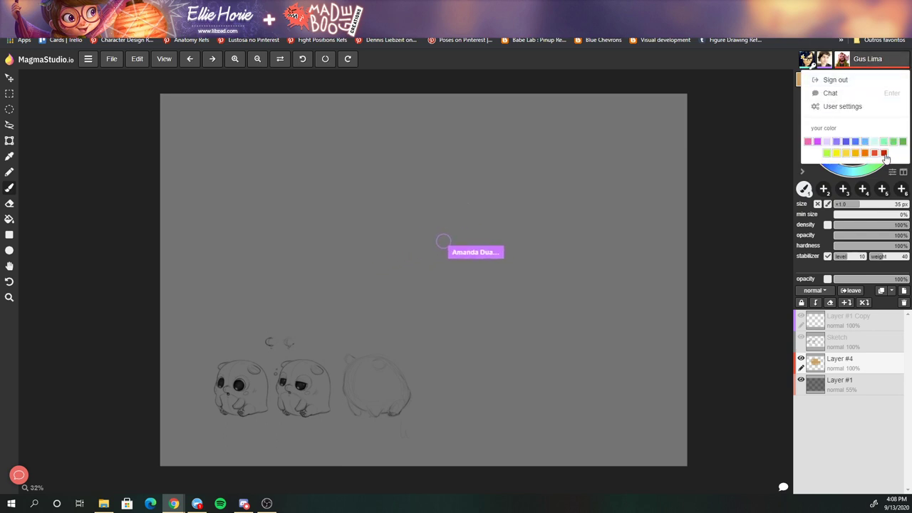
{"action": "left_click", "coordinate": [743, 173]}
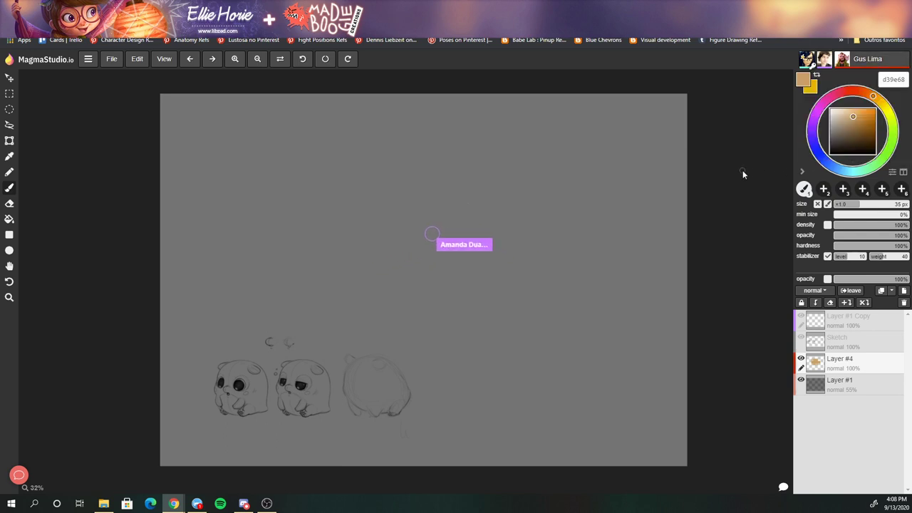
- Try out the brush with scribbled strokes and larger sizes on the empty canvas area, undoing each stroke
{"action": "mouse_move", "coordinate": [551, 233]}
{"action": "left_mouse_down"}
{"action": "mouse_move", "coordinate": [566, 273]}
{"action": "mouse_move", "coordinate": [624, 258]}
{"action": "left_mouse_up"}
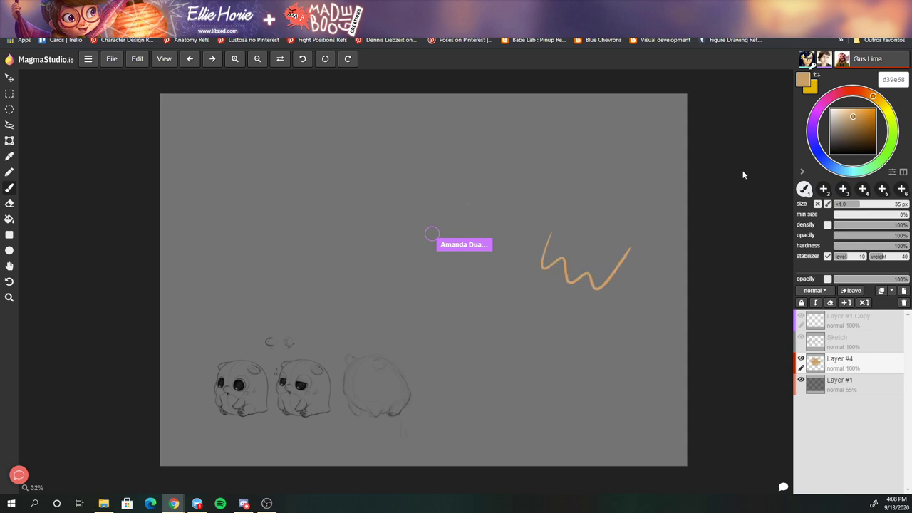
{"action": "key", "text": "ctrl+z"}
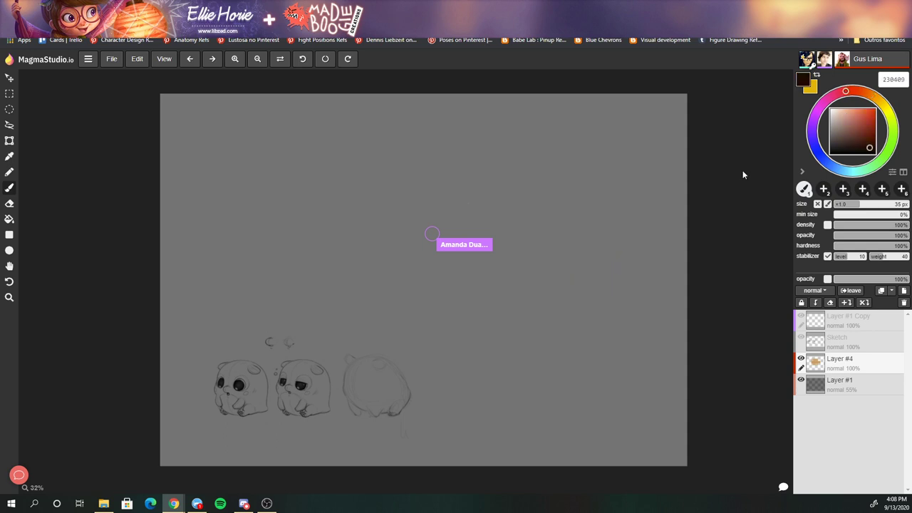
{"action": "left_click_drag", "start_coordinate": [576, 196], "coordinate": [744, 173]}
{"action": "key", "text": "ctrl+z"}
{"action": "mouse_move", "coordinate": [555, 312]}
{"action": "left_mouse_down"}
{"action": "mouse_move", "coordinate": [568, 252]}
{"action": "mouse_move", "coordinate": [620, 261]}
{"action": "left_mouse_up"}
{"action": "key", "text": "ctrl+z"}
{"action": "key", "text": "]"}
{"action": "key", "text": "]"}
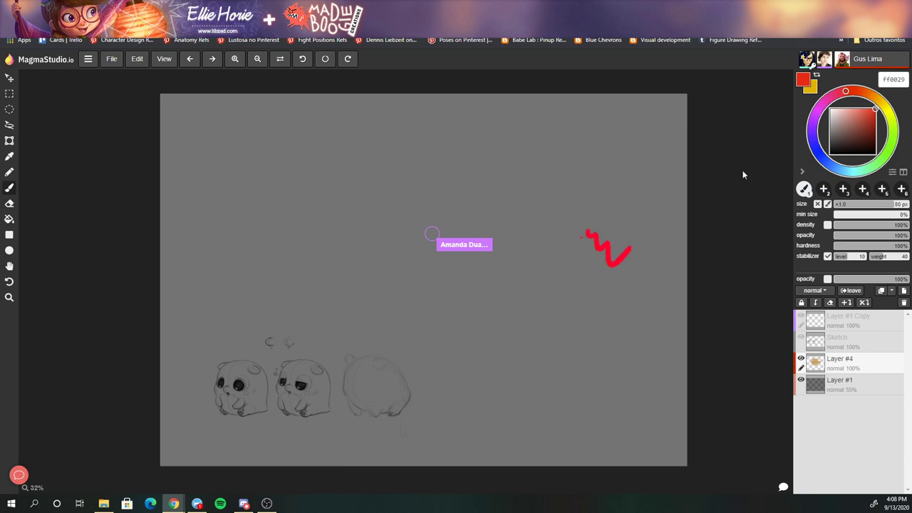
{"action": "key", "text": "ctrl+z"}
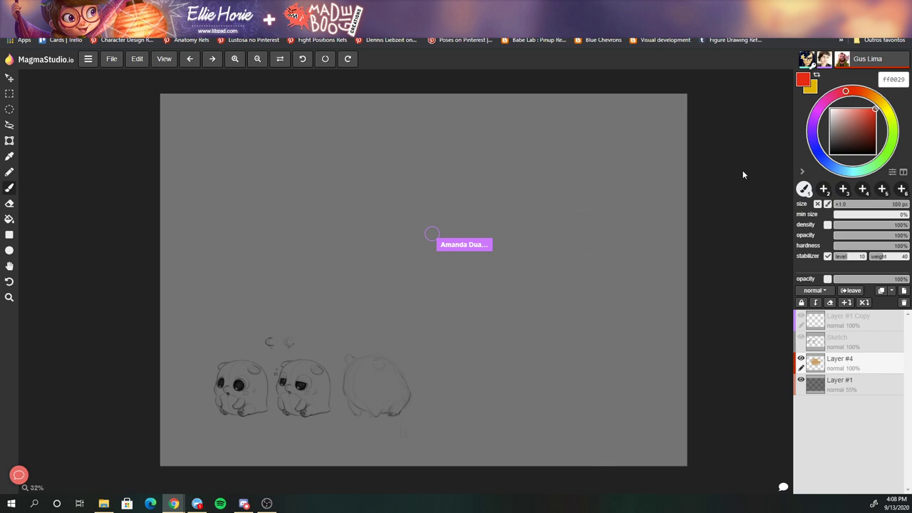
- Reduce the brush size to 20 px
{"action": "key", "text": "bracketleft"}
{"action": "key", "text": "bracketleft"}
{"action": "key", "text": "bracketleft"}
{"action": "key", "text": "bracketleft"}
{"action": "key", "text": "bracketleft"}
{"action": "key", "text": "bracketleft"}
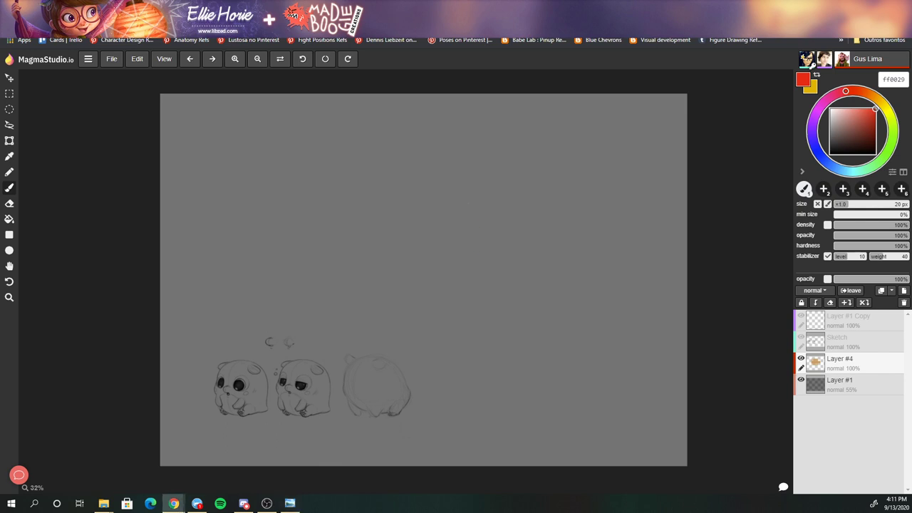
{"action": "key", "text": "ctrl+z"}
- Sketch a red tilted round face with two dot eyes, a smile and a spiky tuft in the canvas's upper right area
{"action": "mouse_move", "coordinate": [493, 163]}
{"action": "left_mouse_down"}
{"action": "mouse_move", "coordinate": [488, 196]}
{"action": "mouse_move", "coordinate": [502, 207]}
{"action": "mouse_move", "coordinate": [542, 194]}
{"action": "mouse_move", "coordinate": [564, 155]}
{"action": "mouse_move", "coordinate": [531, 141]}
{"action": "left_mouse_up"}
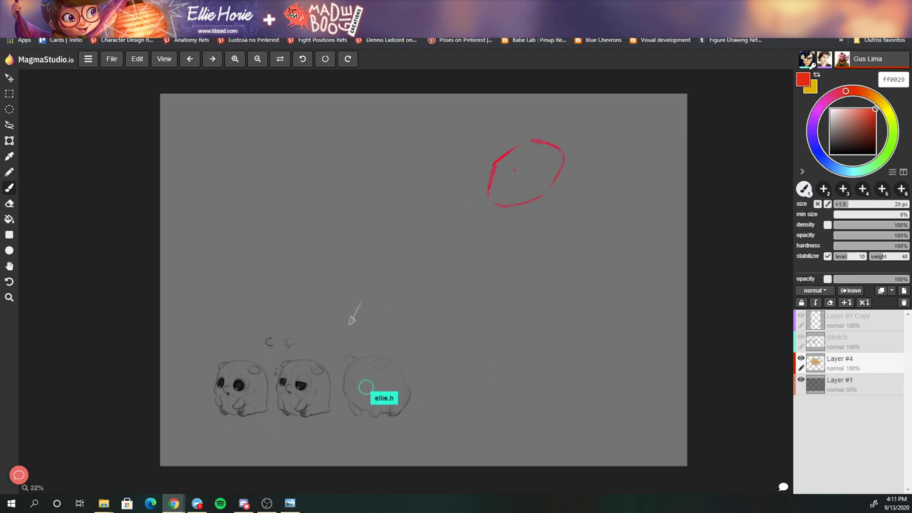
{"action": "left_click", "coordinate": [514, 171]}
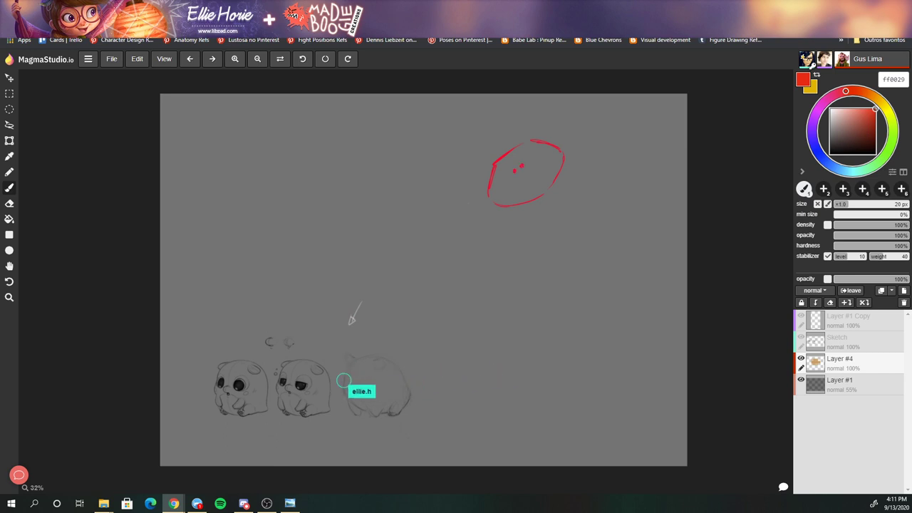
{"action": "left_click", "coordinate": [523, 166]}
{"action": "left_click_drag", "start_coordinate": [518, 163], "coordinate": [520, 163]}
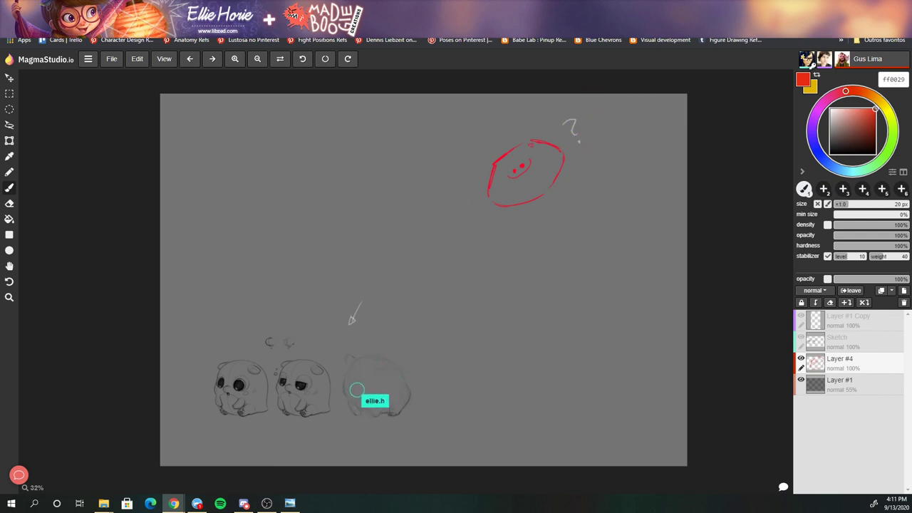
{"action": "left_click_drag", "start_coordinate": [502, 141], "coordinate": [508, 149]}
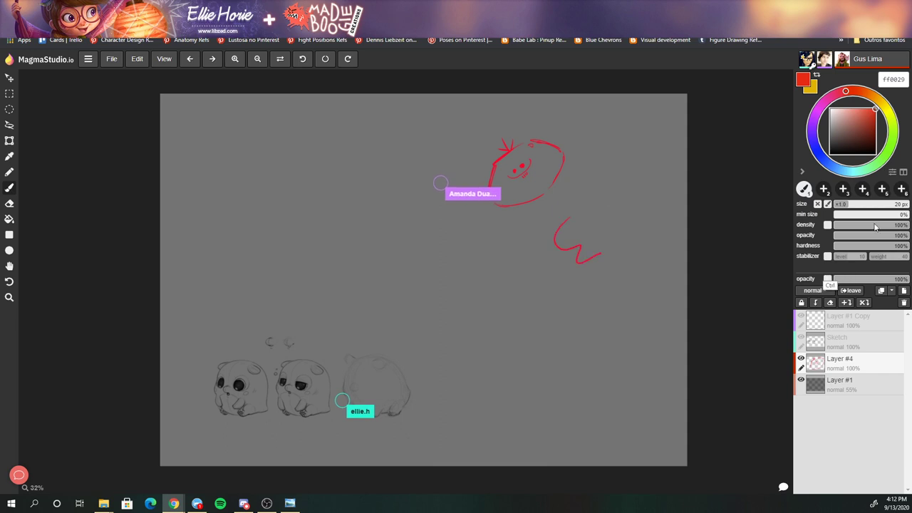
- Undo the loose scribble and erase the whole red round face with a 120 px eraser
{"action": "key", "text": "ctrl+z"}
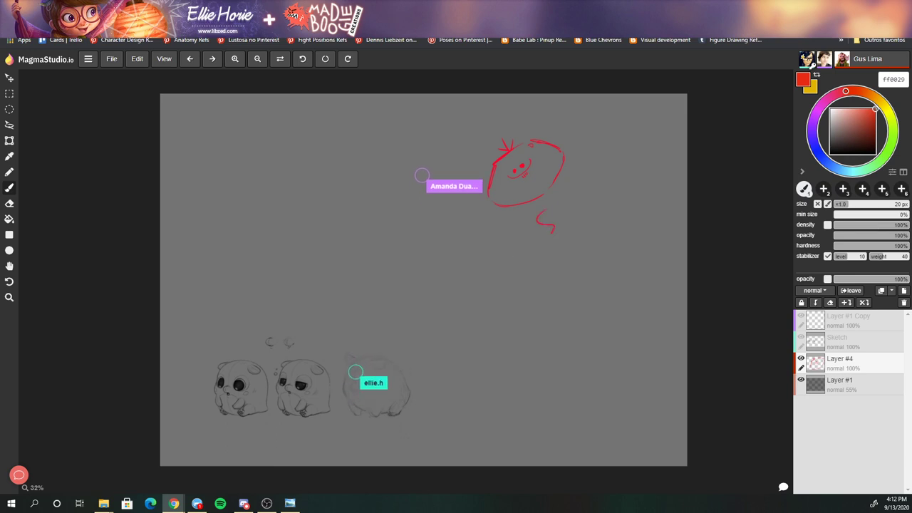
{"action": "key", "text": "e"}
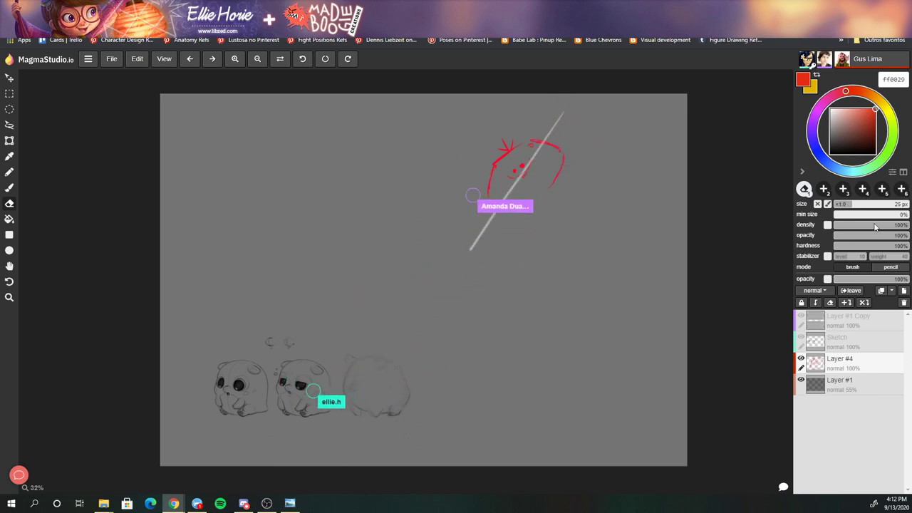
{"action": "left_click_drag", "start_coordinate": [856, 204], "coordinate": [882, 205]}
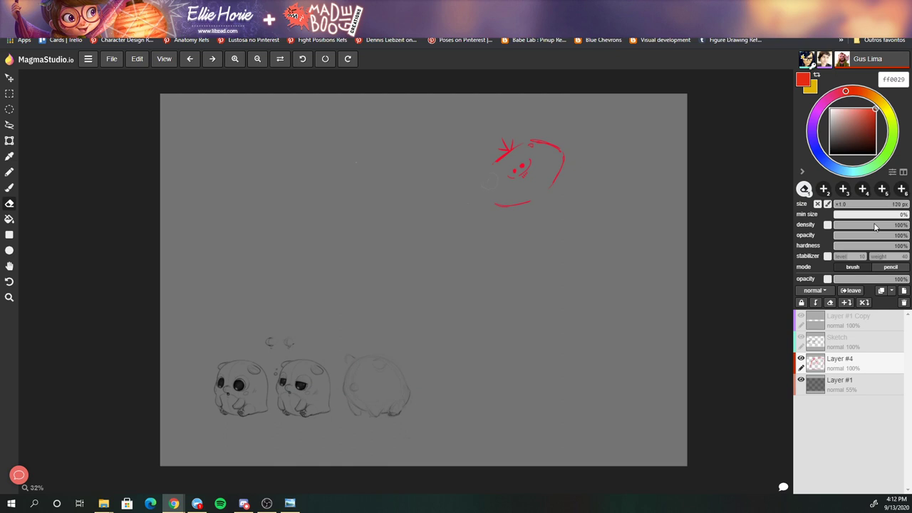
{"action": "mouse_move", "coordinate": [498, 142]}
{"action": "left_mouse_down"}
{"action": "mouse_move", "coordinate": [530, 146]}
{"action": "mouse_move", "coordinate": [502, 206]}
{"action": "mouse_move", "coordinate": [552, 186]}
{"action": "mouse_move", "coordinate": [563, 149]}
{"action": "left_mouse_up"}
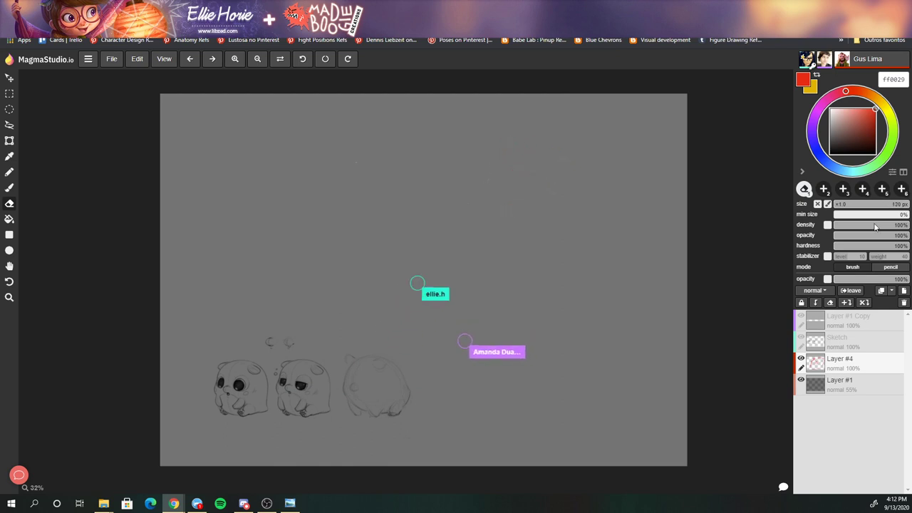
- Sketch a toothy open-mouthed wolf's head in red at the canvas's left edge with the 20 px Brush
{"action": "key", "text": "p"}
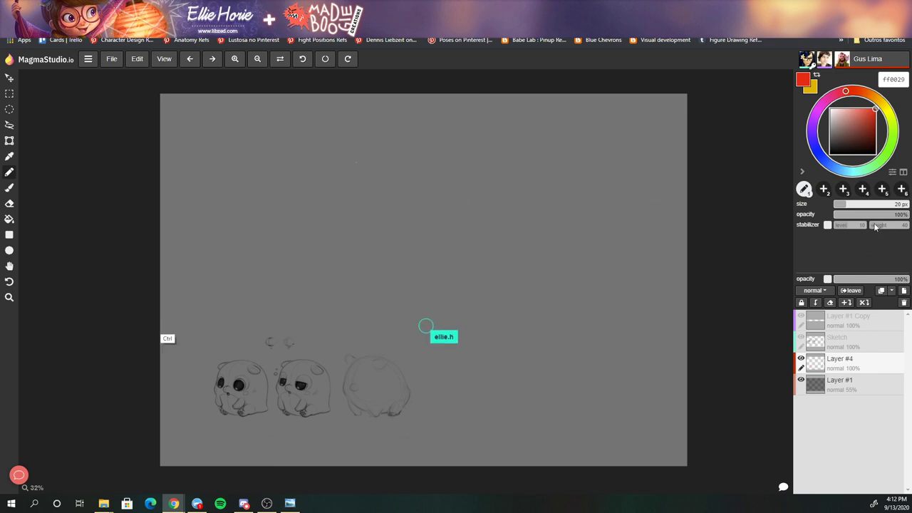
{"action": "key", "text": "bracketright"}
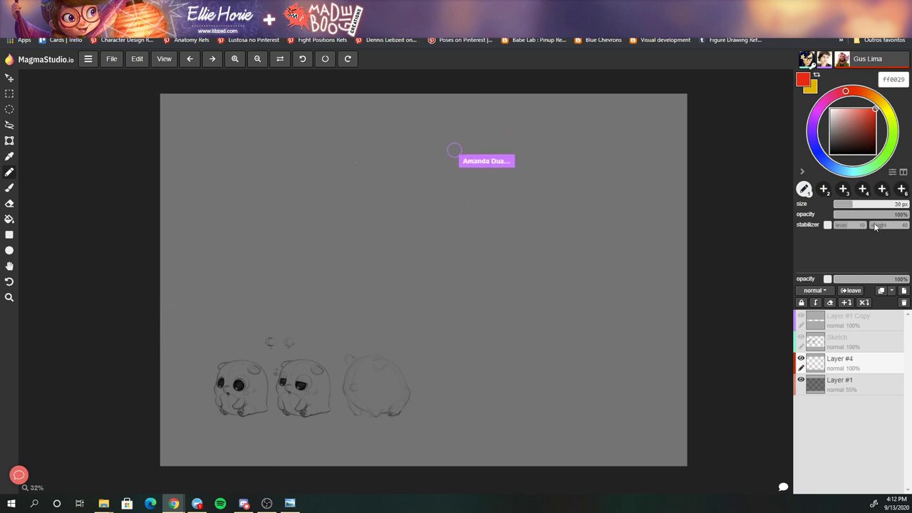
{"action": "key", "text": "b"}
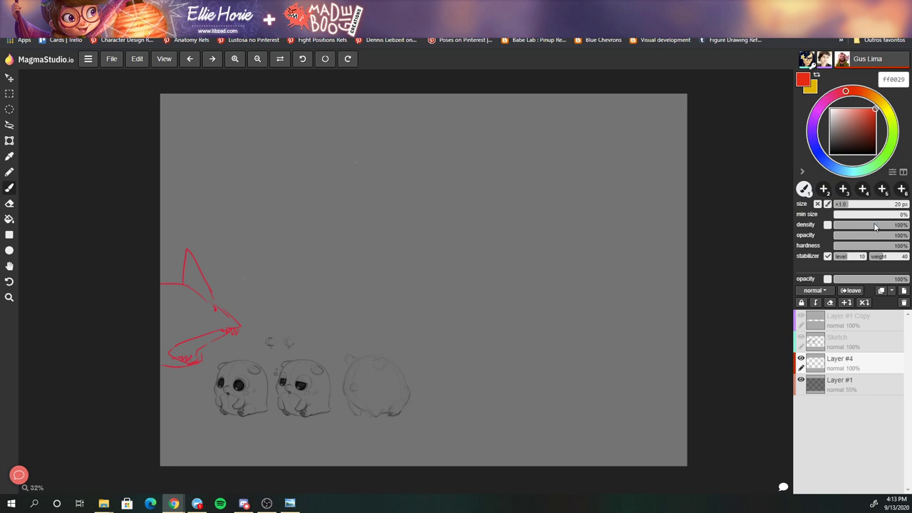
- Nudge the red wolf's head slightly left and up with the Move tool
{"action": "key", "text": "ctrl+t"}
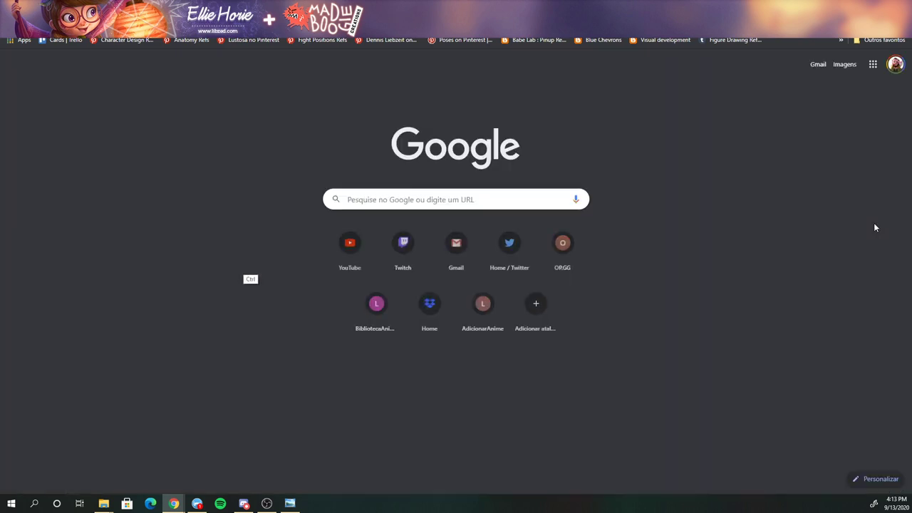
{"action": "key", "text": "ctrl+w"}
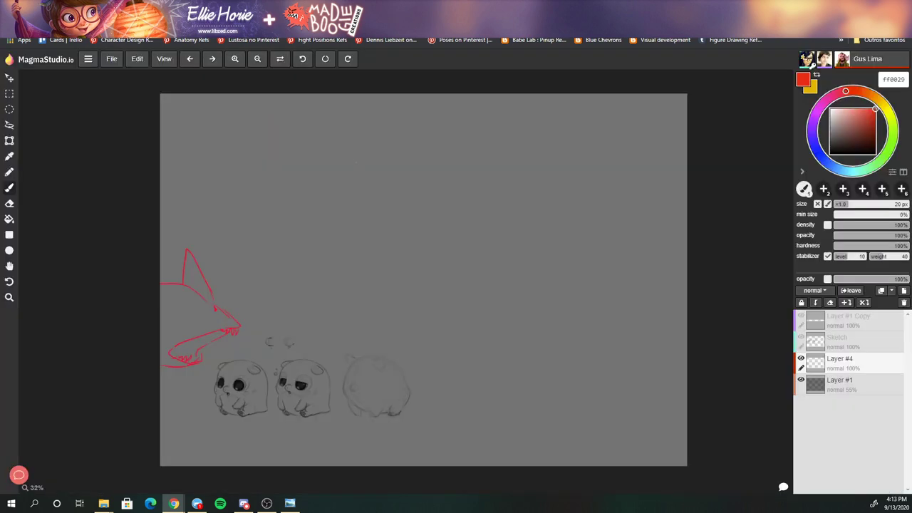
{"action": "key", "text": "v"}
{"action": "key", "text": "Left"}
{"action": "key", "text": "Up"}
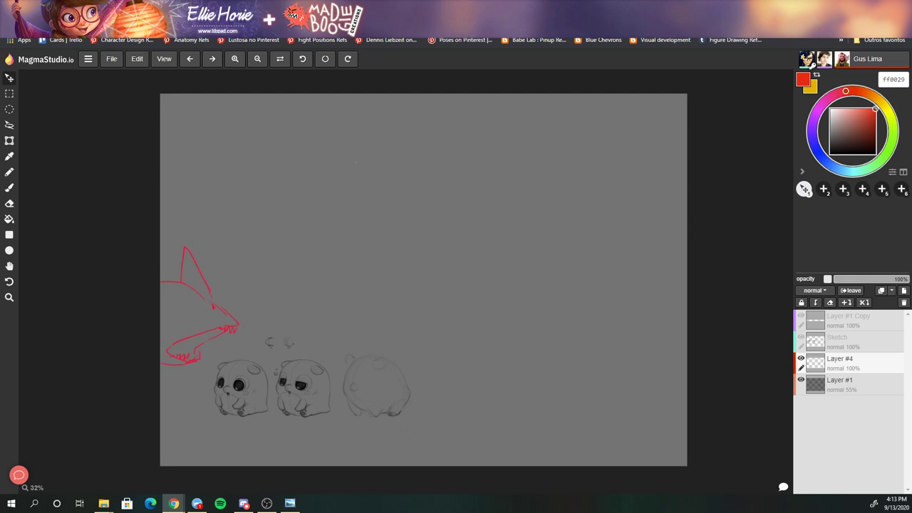
- Try a short red exclamation stroke above the wolf's snout and undo it
{"action": "left_click", "coordinate": [348, 58]}
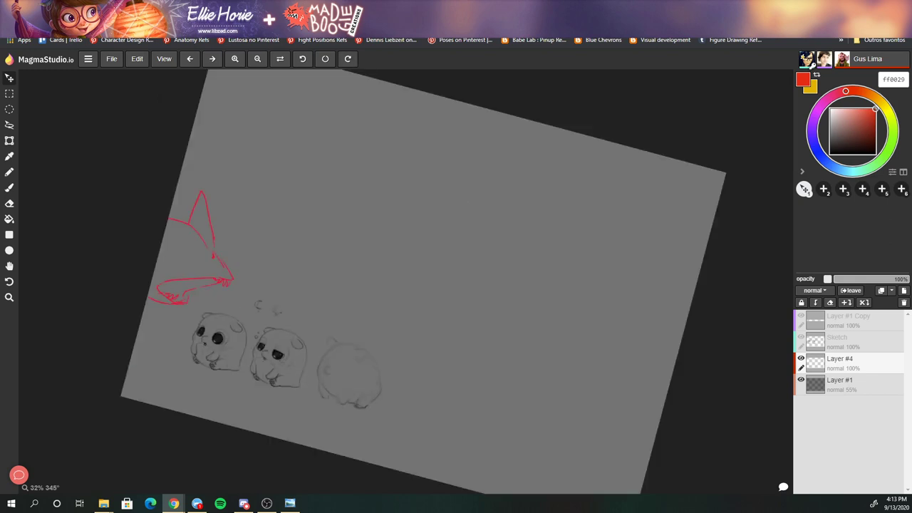
{"action": "left_click", "coordinate": [325, 59]}
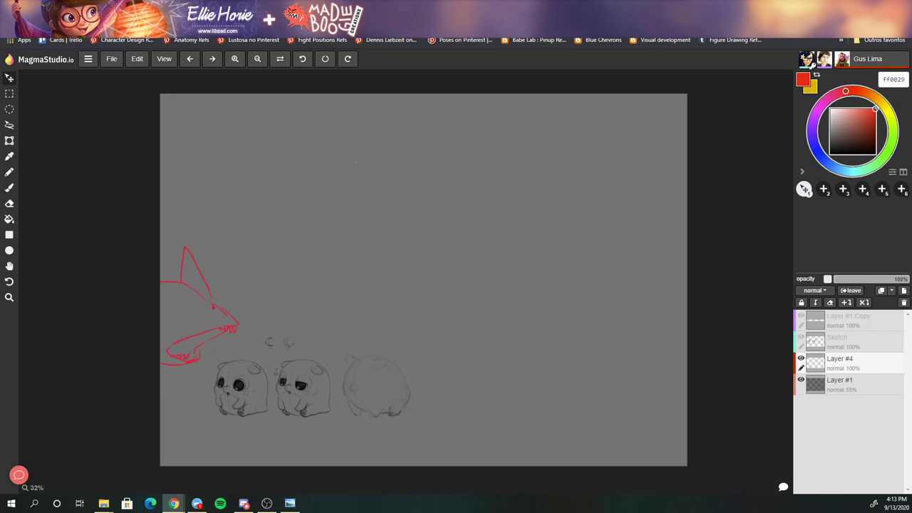
{"action": "key", "text": "b"}
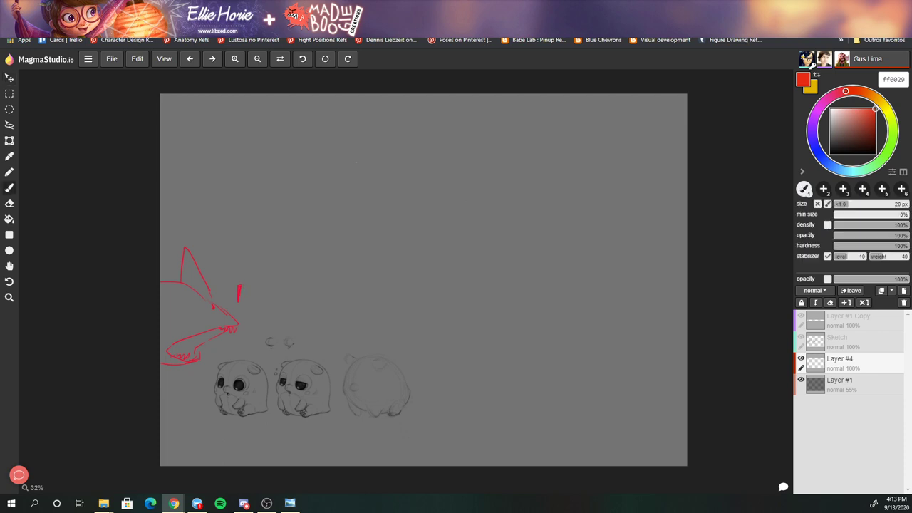
{"action": "key", "text": "ctrl+z"}
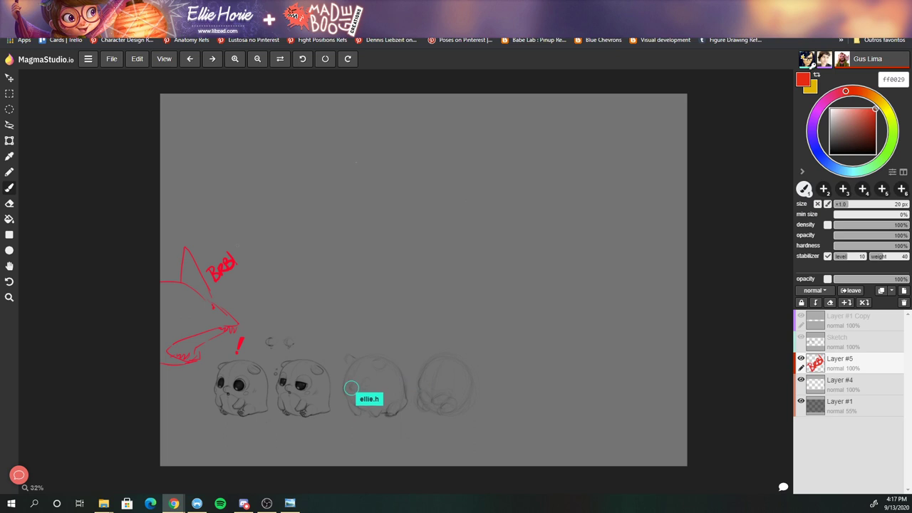
- Flip the canvas view horizontally and erase the red lettering beside the wolf's ear, keeping the exclamation mark
{"action": "key", "text": "u"}
{"action": "key", "text": "h"}
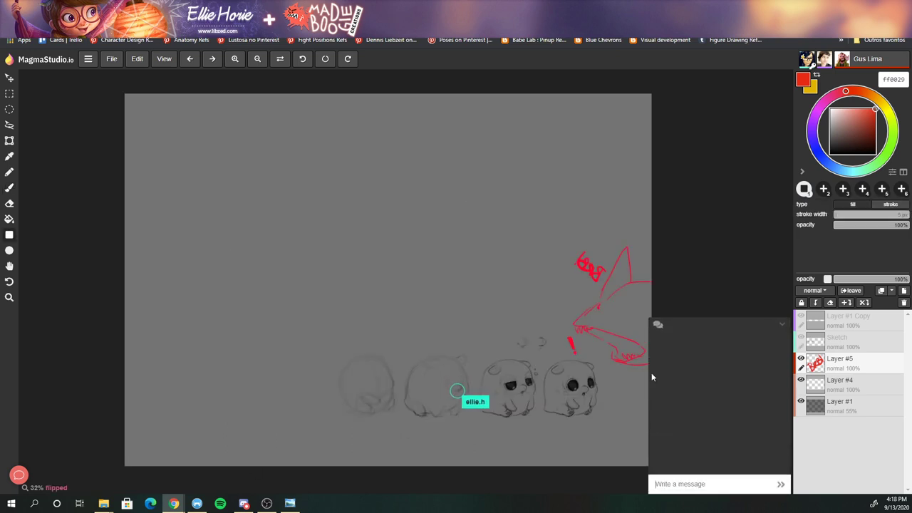
{"action": "left_click", "coordinate": [782, 325]}
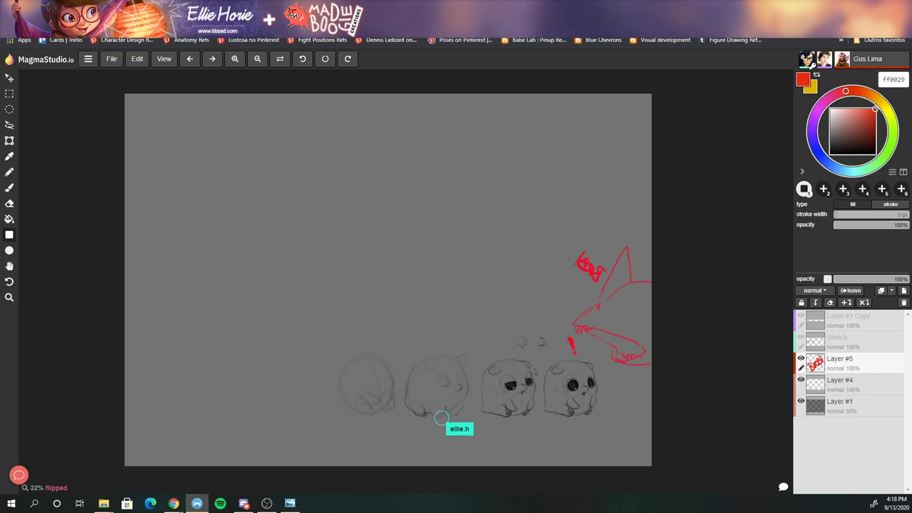
{"action": "key", "text": "e"}
{"action": "left_click_drag", "start_coordinate": [576, 253], "coordinate": [594, 276]}
- Sketch a red figure in the canvas's empty upper area with a round head, boxy torso and one bent leg, using the 20 px Brush
{"action": "key", "text": "b"}
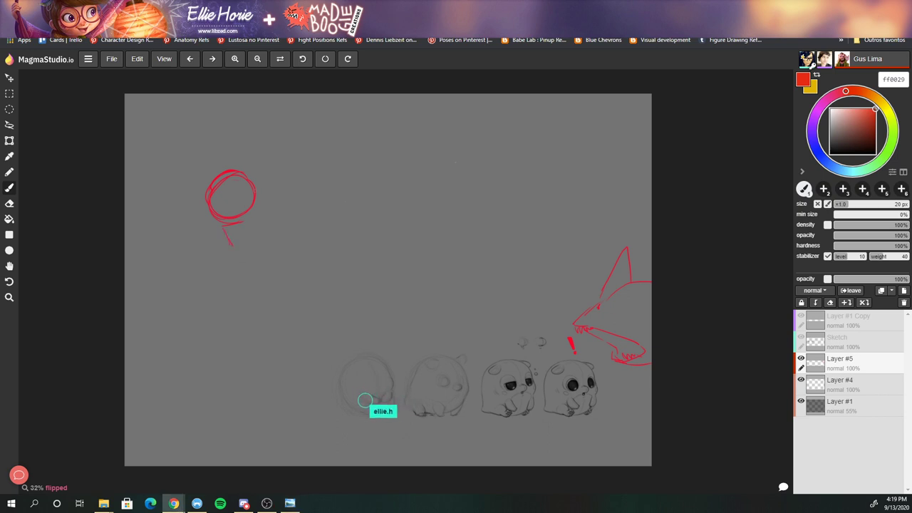
{"action": "left_click_drag", "start_coordinate": [223, 227], "coordinate": [228, 252]}
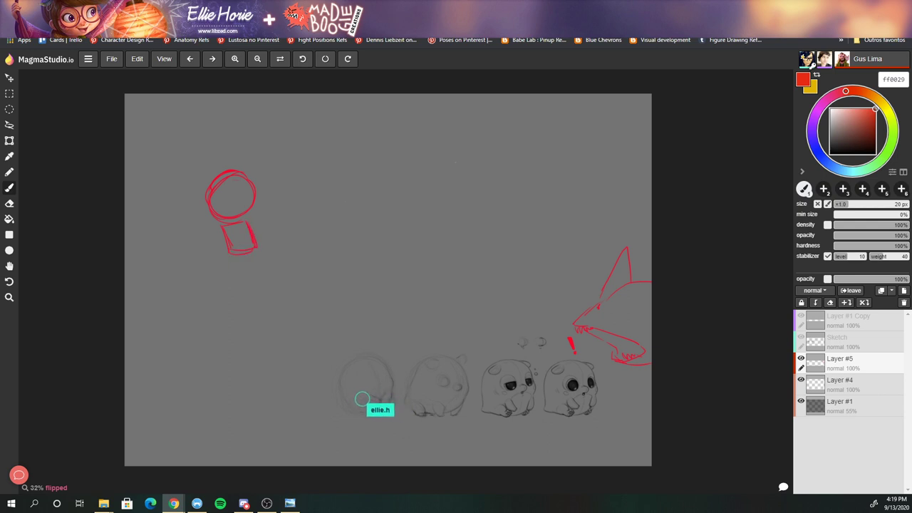
{"action": "left_click_drag", "start_coordinate": [228, 252], "coordinate": [222, 280]}
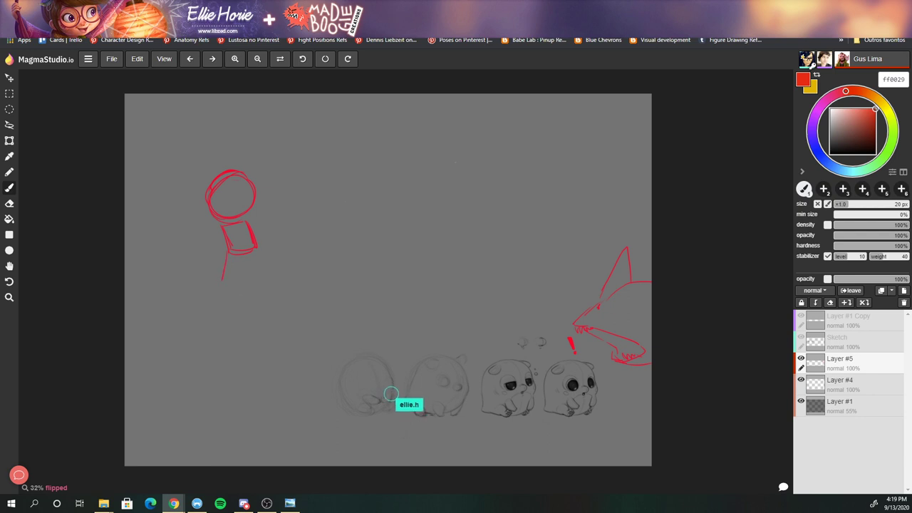
{"action": "key", "text": "ctrl+z"}
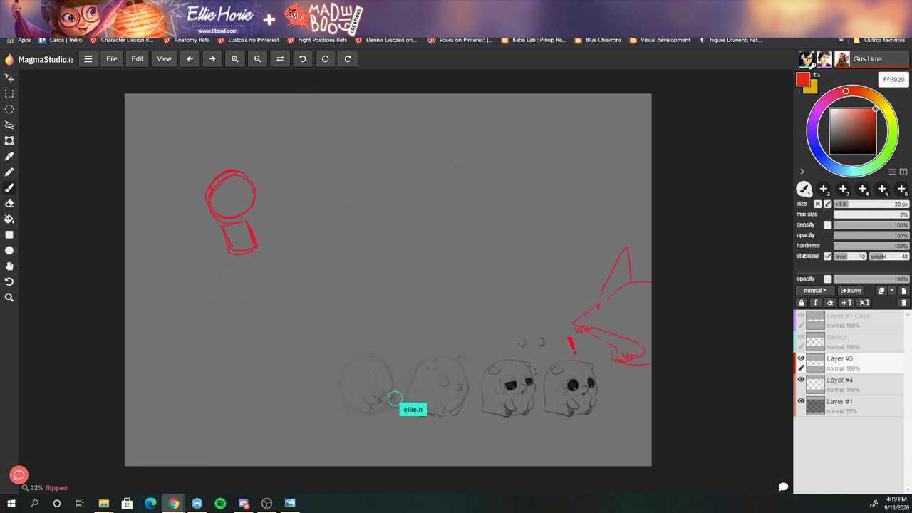
{"action": "key", "text": "ctrl+y"}
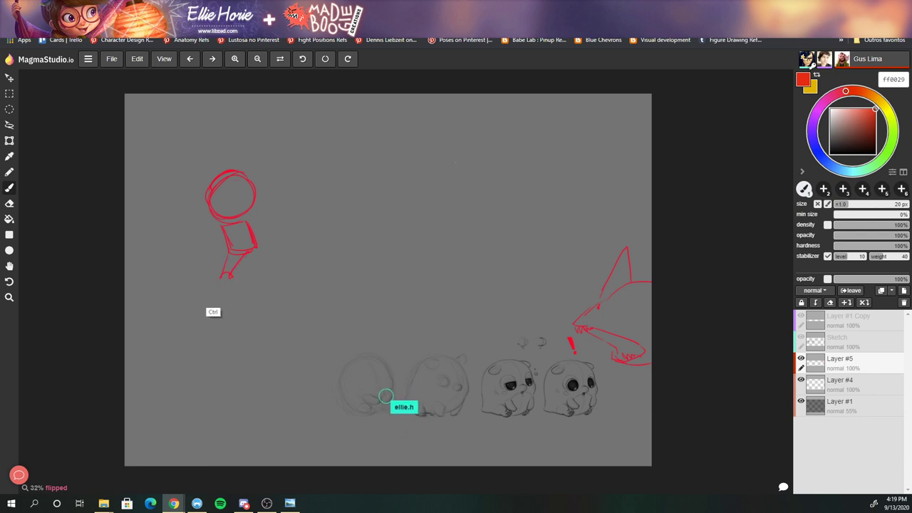
{"action": "left_click_drag", "start_coordinate": [229, 278], "coordinate": [213, 312]}
{"action": "key", "text": "ctrl+z"}
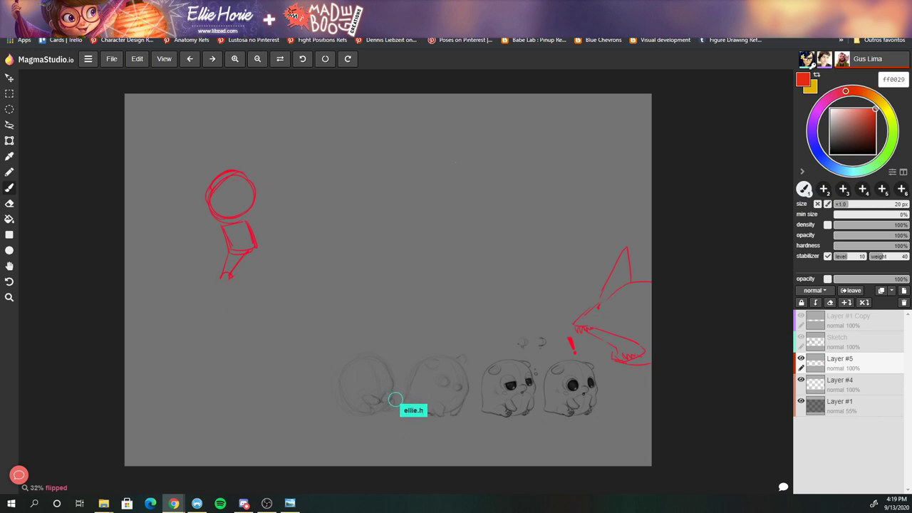
{"action": "mouse_move", "coordinate": [224, 275]}
{"action": "left_mouse_down"}
{"action": "mouse_move", "coordinate": [203, 308]}
{"action": "mouse_move", "coordinate": [218, 307]}
{"action": "left_mouse_up"}
{"action": "key", "text": "ctrl+z"}
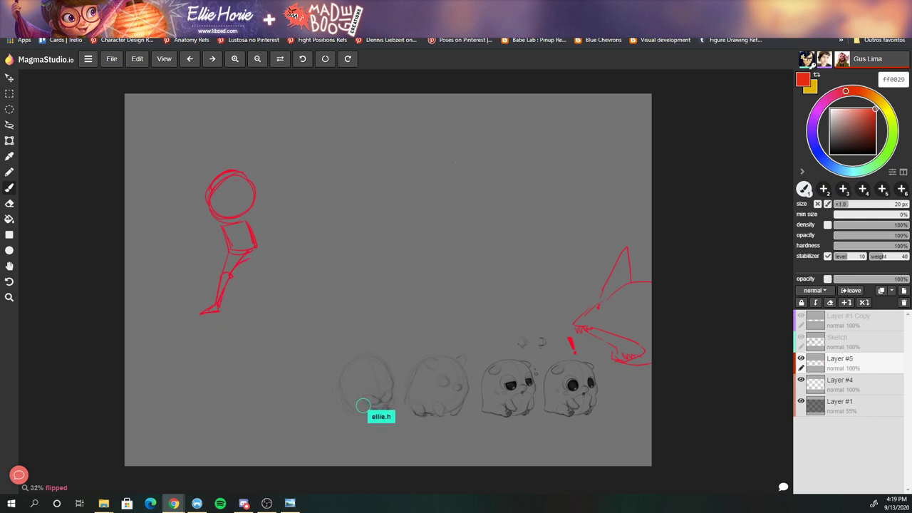
- Sketch the red figure's second leg stretched out behind it and a raised arm reaching forward
{"action": "left_click_drag", "start_coordinate": [246, 258], "coordinate": [273, 288]}
{"action": "left_click_drag", "start_coordinate": [258, 249], "coordinate": [275, 287]}
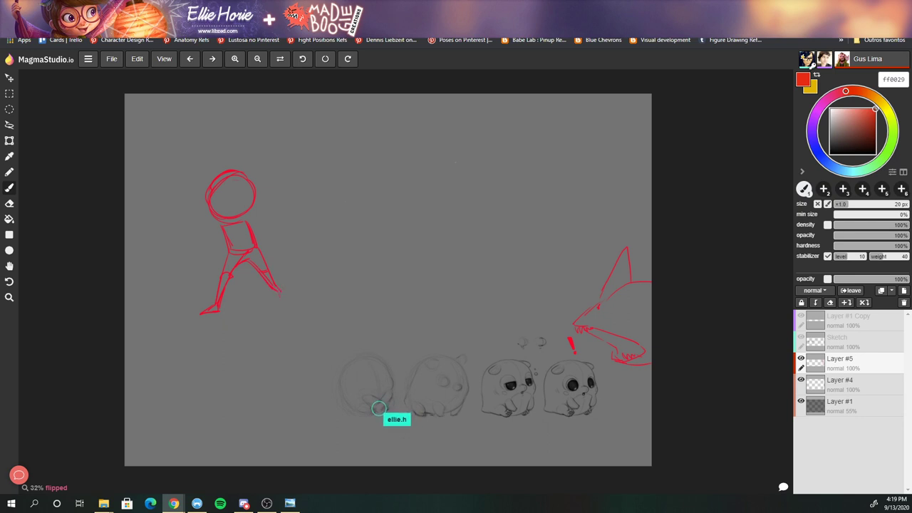
{"action": "key", "text": "ctrl+z"}
{"action": "key", "text": "e"}
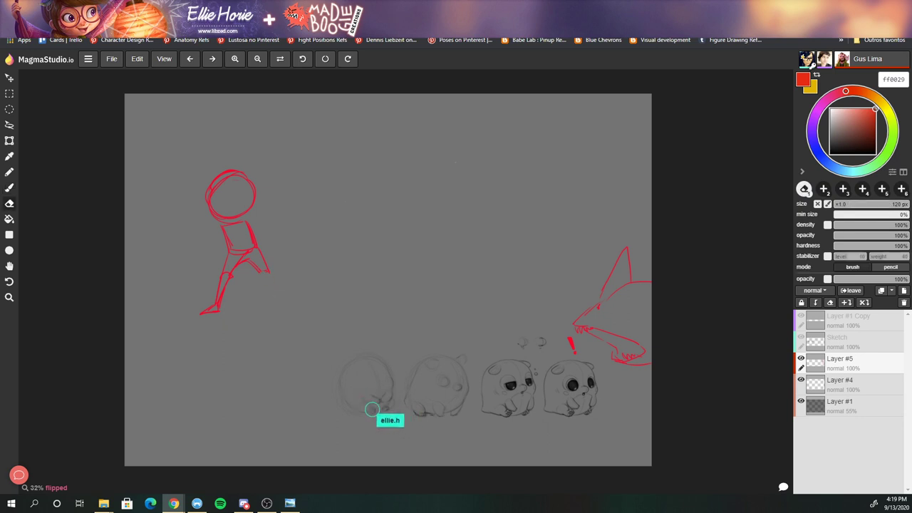
{"action": "key", "text": "b"}
{"action": "left_click_drag", "start_coordinate": [266, 274], "coordinate": [288, 302]}
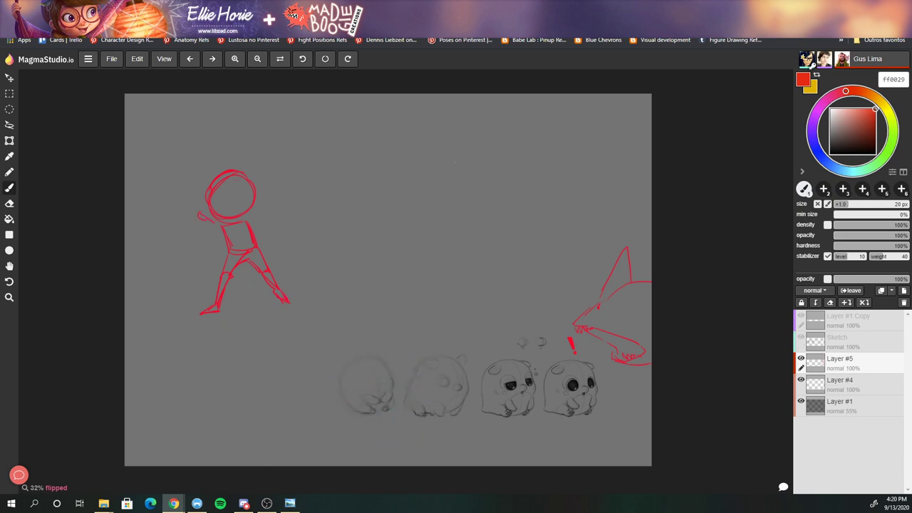
{"action": "left_click_drag", "start_coordinate": [222, 227], "coordinate": [191, 221]}
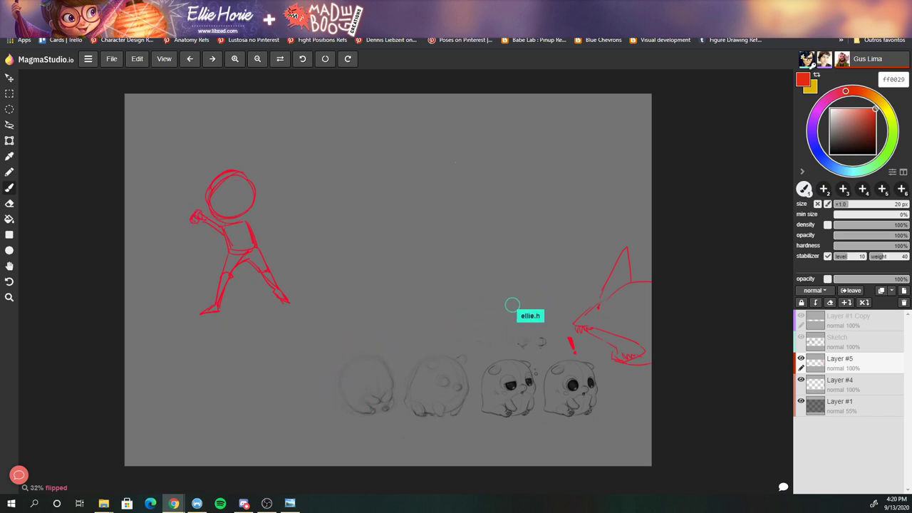
{"action": "key", "text": "ctrl+z"}
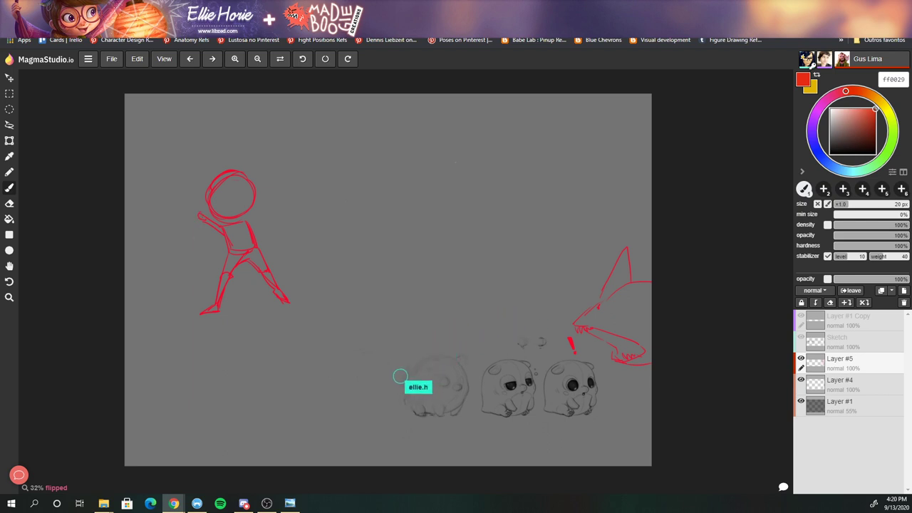
- Erase the entire red figure with the 120 px Eraser, leaving the wolf's head and exclamation mark
{"action": "key", "text": "e"}
{"action": "mouse_move", "coordinate": [203, 217]}
{"action": "left_mouse_down"}
{"action": "mouse_move", "coordinate": [214, 187]}
{"action": "mouse_move", "coordinate": [228, 221]}
{"action": "mouse_move", "coordinate": [210, 307]}
{"action": "left_mouse_up"}
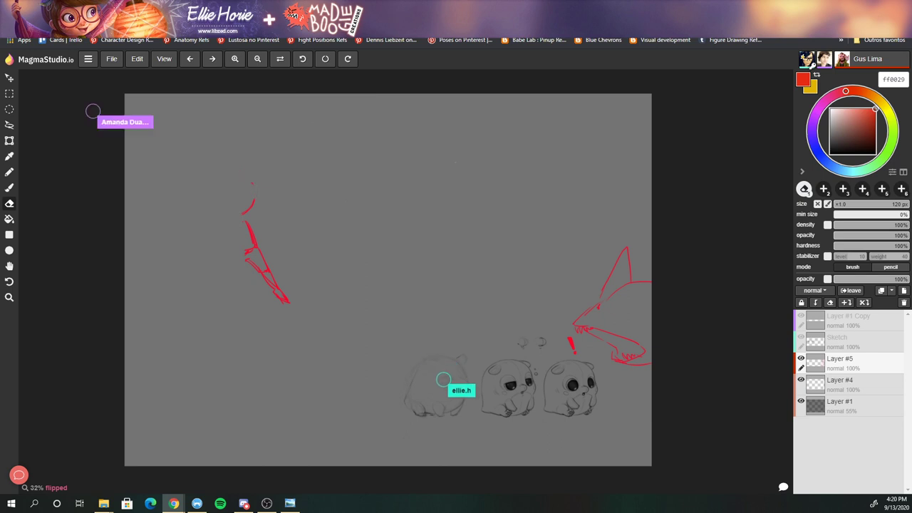
{"action": "left_click_drag", "start_coordinate": [246, 236], "coordinate": [286, 300]}
{"action": "key", "text": "b"}
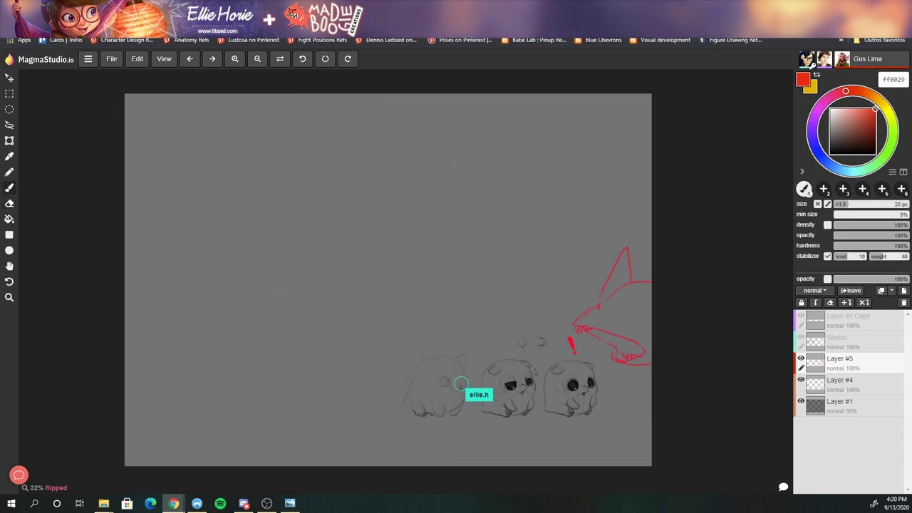
{"action": "key", "text": "ctrl"}
{"action": "key", "text": "e"}
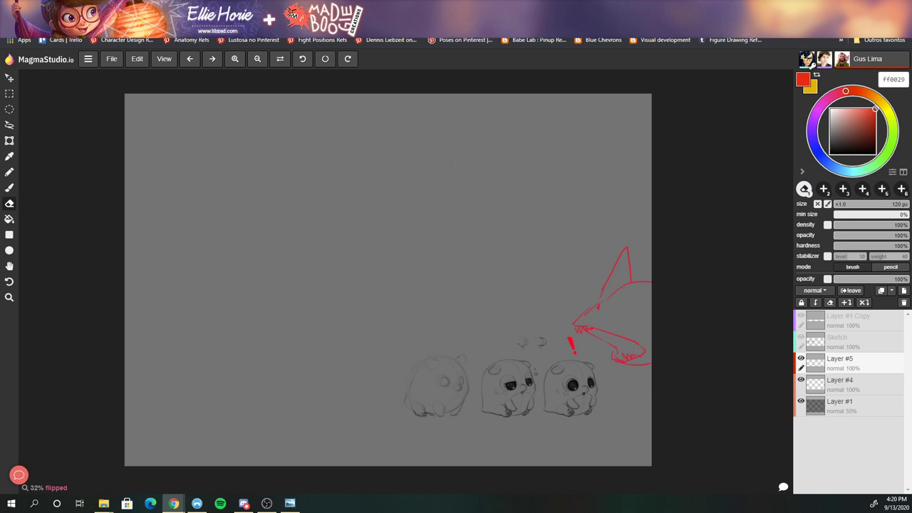
- Sketch a new red figure in the same spot with a round head, tapered torso and bent forward arm ending in a fist
{"action": "key", "text": "b"}
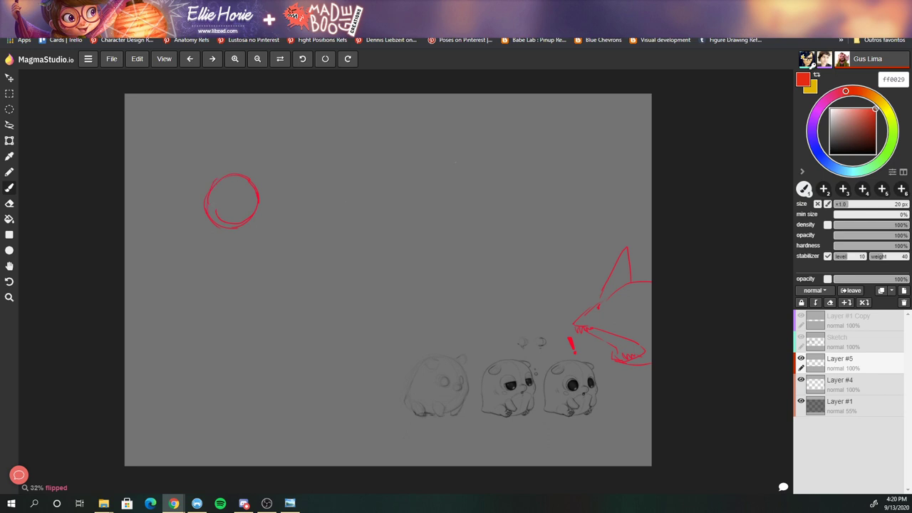
{"action": "key", "text": "ctrl+z"}
{"action": "left_click_drag", "start_coordinate": [248, 229], "coordinate": [249, 260]}
{"action": "left_click_drag", "start_coordinate": [182, 232], "coordinate": [193, 262]}
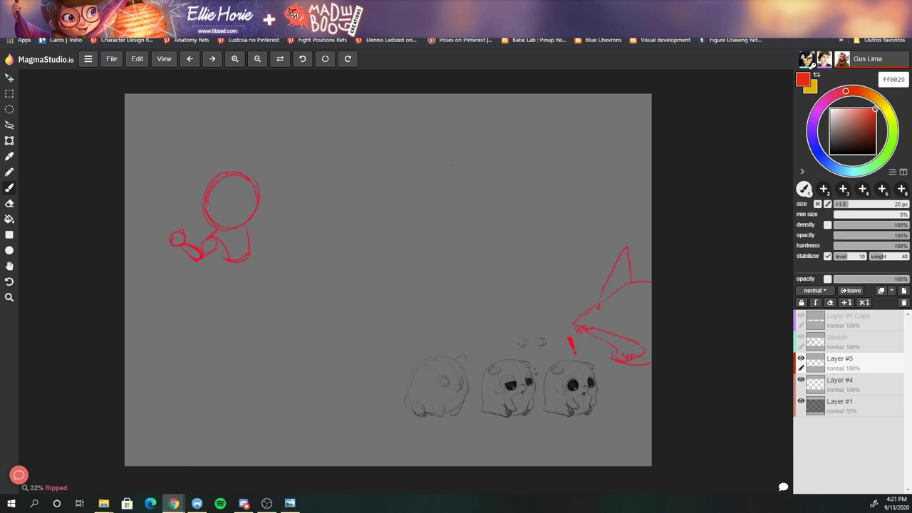
{"action": "left_click_drag", "start_coordinate": [207, 238], "coordinate": [214, 250]}
- Redraw the torso's lower edge and add a sword in the forward hand, an outstretched rear arm and two wide-planted legs
{"action": "key", "text": "e"}
{"action": "left_click_drag", "start_coordinate": [225, 259], "coordinate": [246, 259]}
{"action": "key", "text": "b"}
{"action": "left_click_drag", "start_coordinate": [224, 259], "coordinate": [247, 254]}
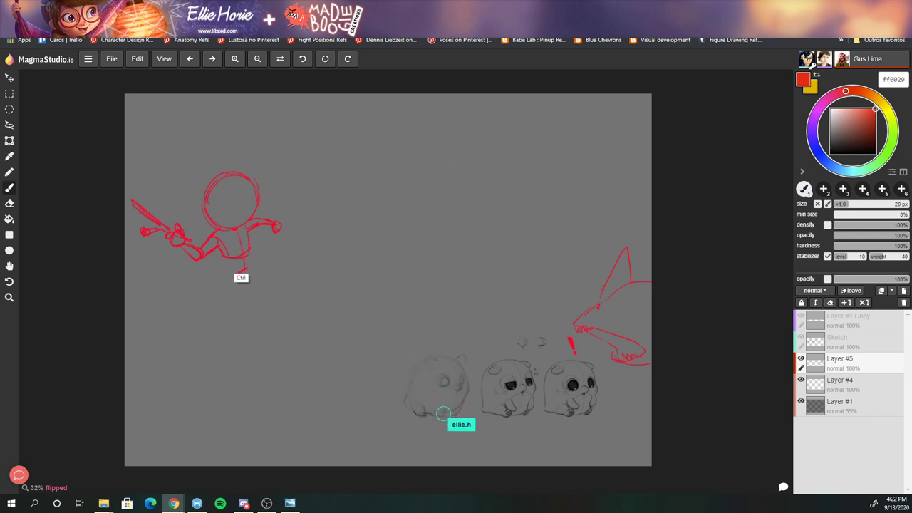
{"action": "key", "text": "ctrl+z"}
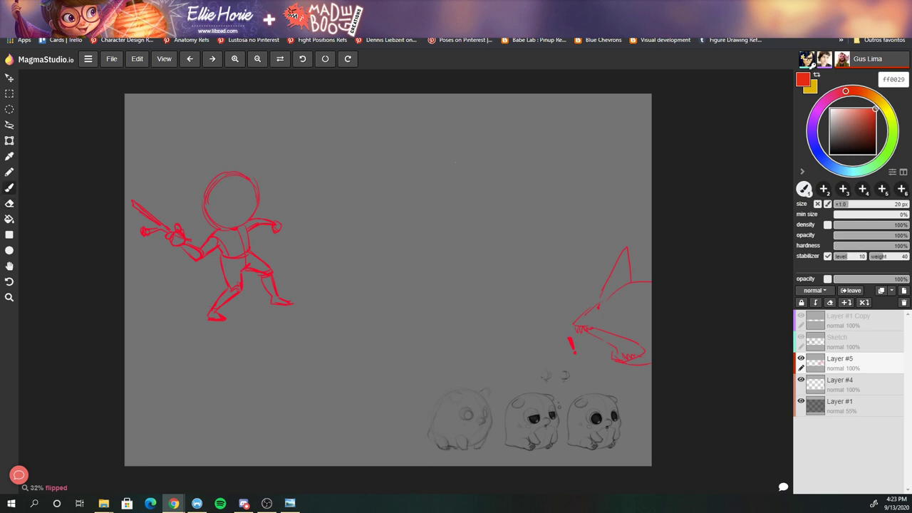
- Lasso the red figure's legs below the waist, lengthen and slightly enlarge them with Transform, and deselect
{"action": "key", "text": "l"}
{"action": "mouse_move", "coordinate": [214, 255]}
{"action": "left_mouse_down"}
{"action": "mouse_move", "coordinate": [179, 334]}
{"action": "mouse_move", "coordinate": [297, 343]}
{"action": "mouse_move", "coordinate": [300, 267]}
{"action": "mouse_move", "coordinate": [249, 251]}
{"action": "left_mouse_up"}
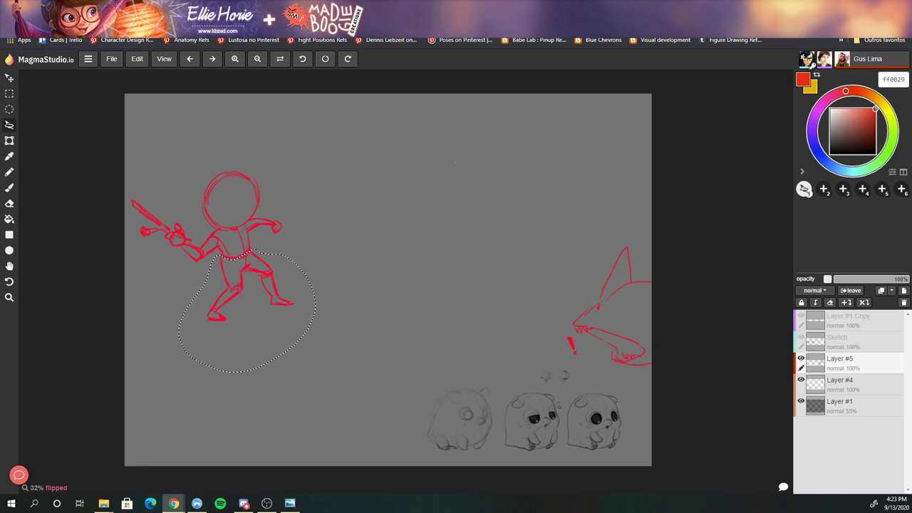
{"action": "key", "text": "v"}
{"action": "key", "text": "m"}
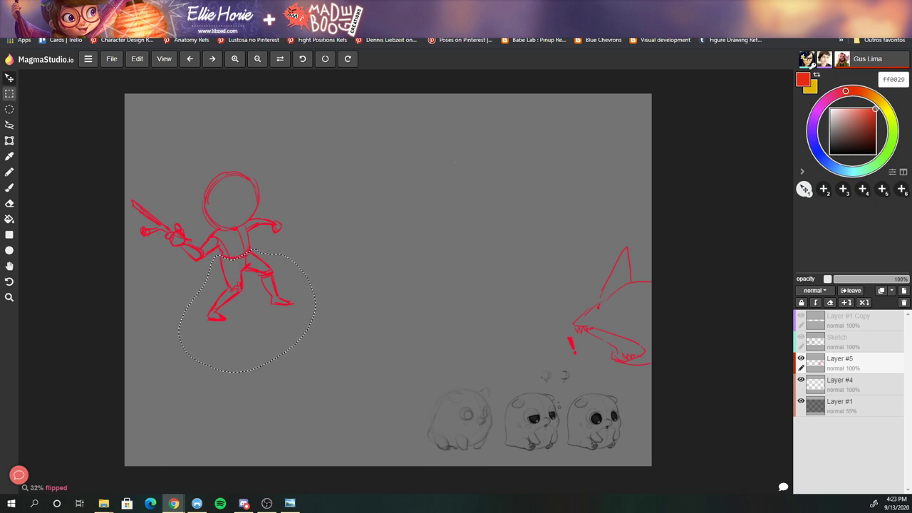
{"action": "key", "text": "v"}
{"action": "key", "text": "v"}
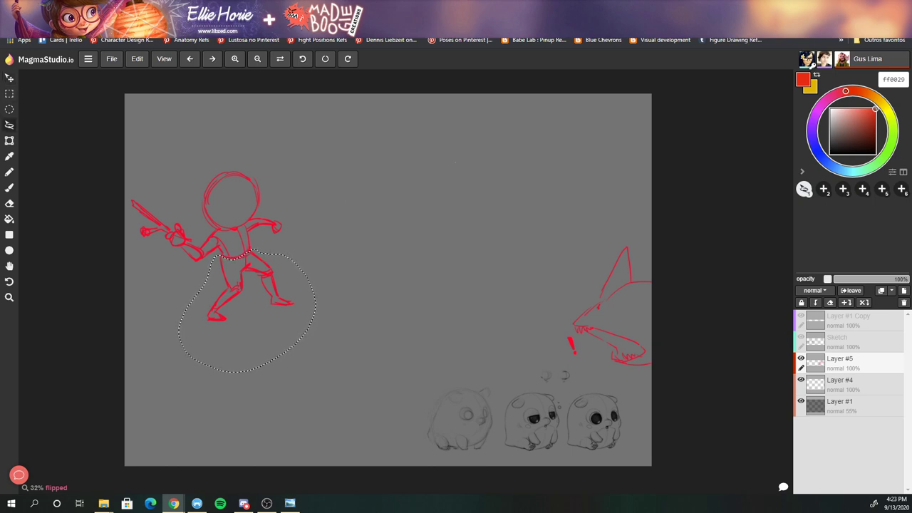
{"action": "key", "text": "ctrl+t"}
{"action": "key", "text": "ctrl+w"}
{"action": "left_click", "coordinate": [9, 145]}
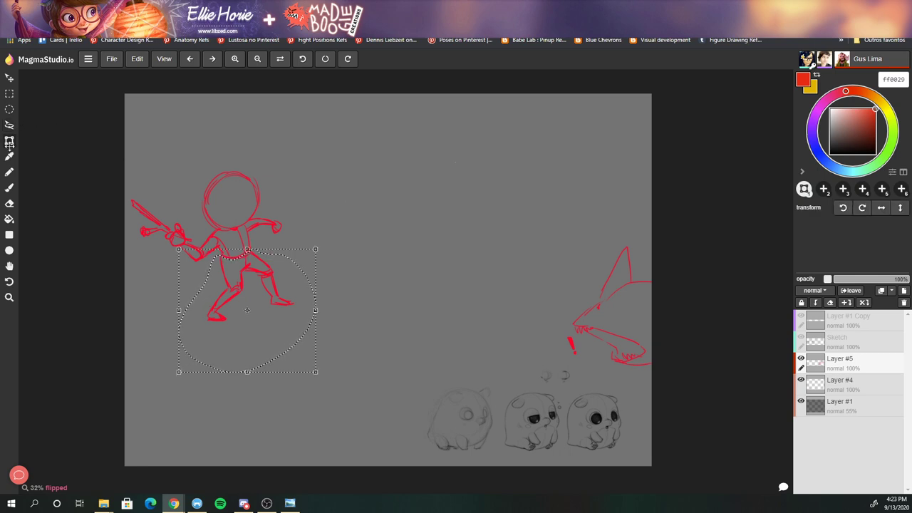
{"action": "left_click_drag", "start_coordinate": [316, 371], "coordinate": [316, 402]}
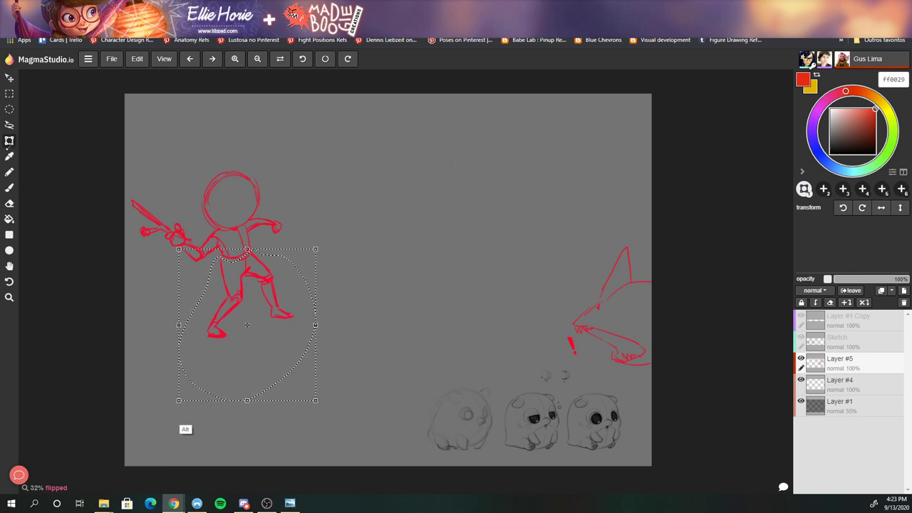
{"action": "left_click_drag", "start_coordinate": [178, 249], "coordinate": [176, 251]}
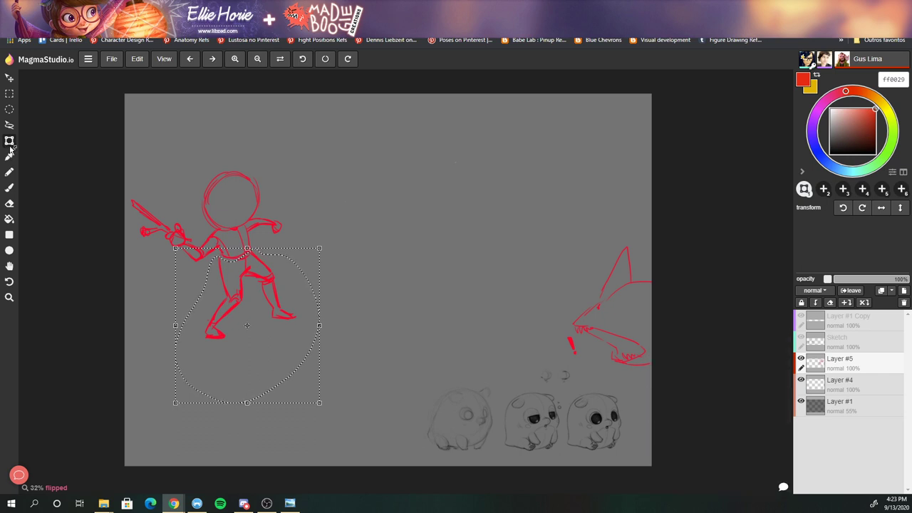
{"action": "left_click", "coordinate": [10, 142]}
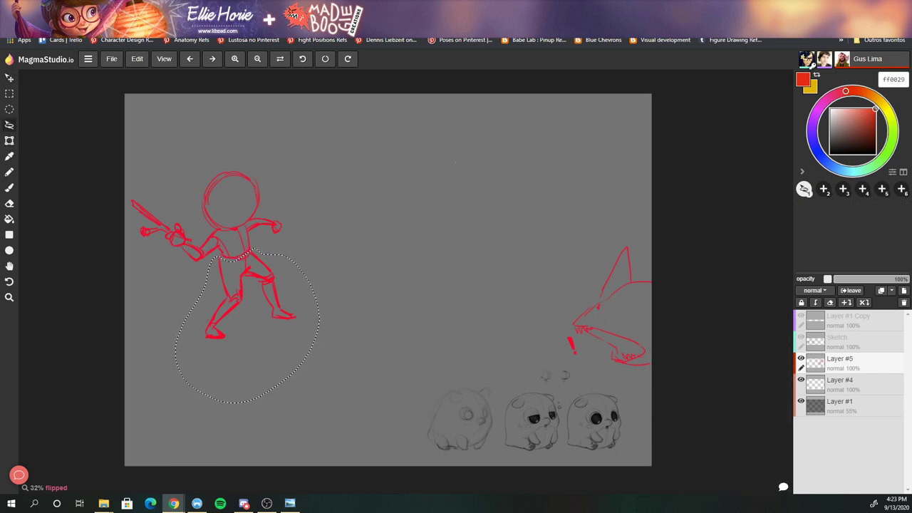
{"action": "key", "text": "ctrl+d"}
- Select the whole sword-wielding figure with a large Lasso outline
{"action": "key", "text": "b"}
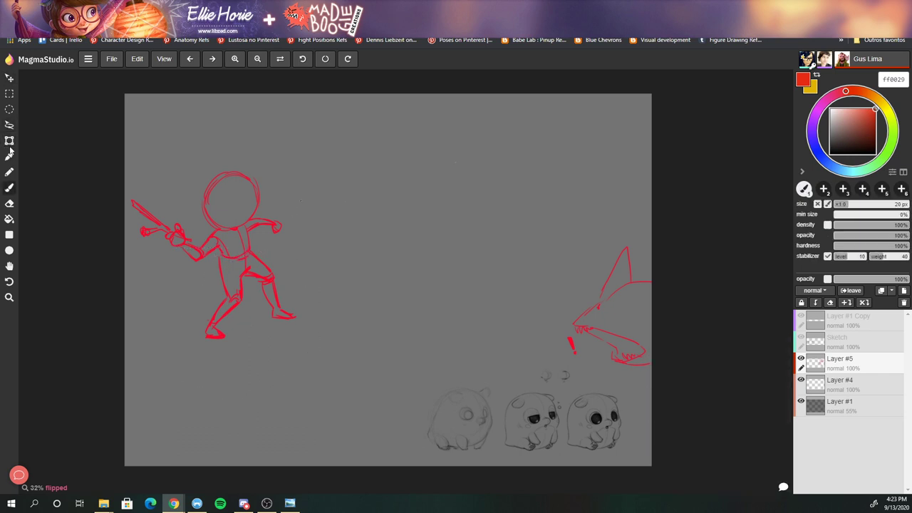
{"action": "left_click", "coordinate": [9, 141]}
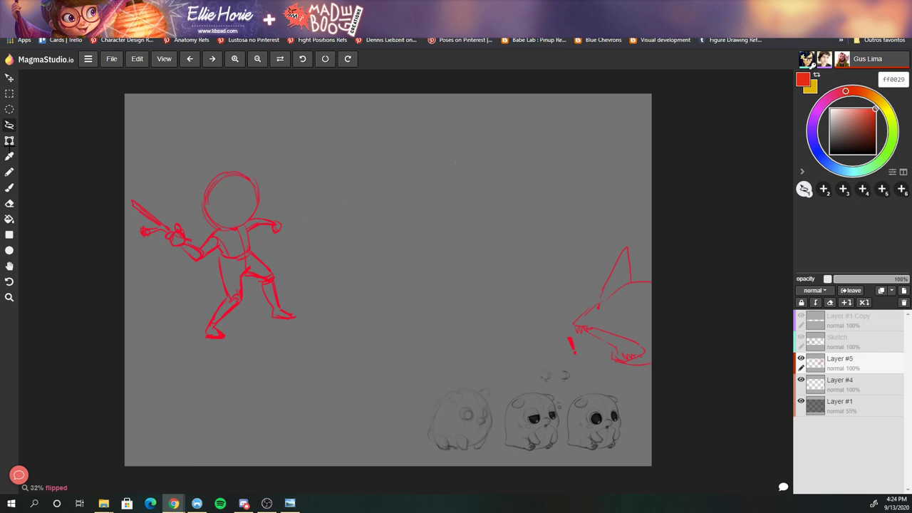
{"action": "left_click", "coordinate": [10, 141]}
{"action": "key", "text": "v"}
{"action": "key", "text": "b"}
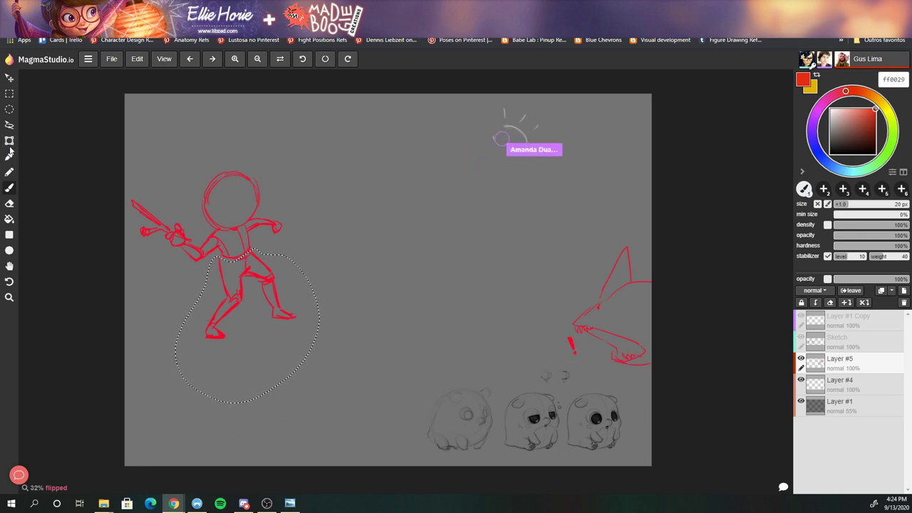
{"action": "key", "text": "l"}
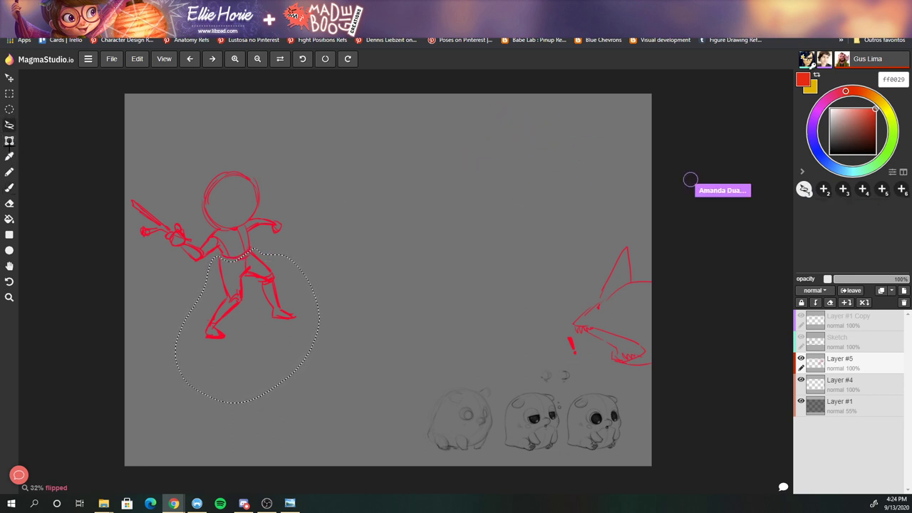
{"action": "key", "text": "v"}
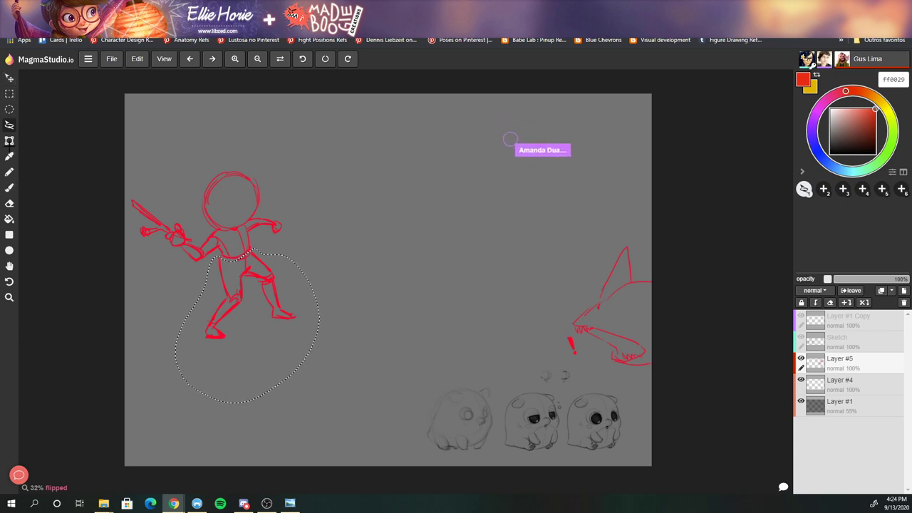
{"action": "key", "text": "h"}
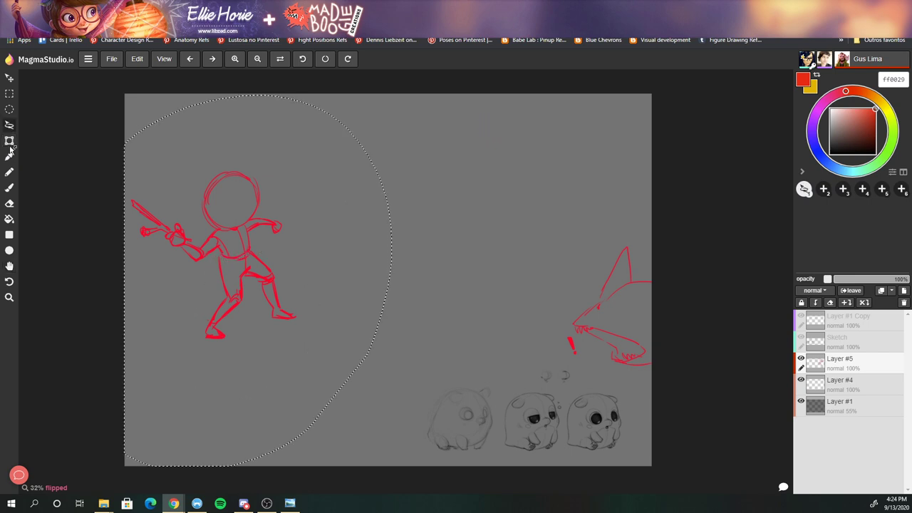
- Sketch a larger second outline around the top and side of the red figure's round head
{"action": "key", "text": "b"}
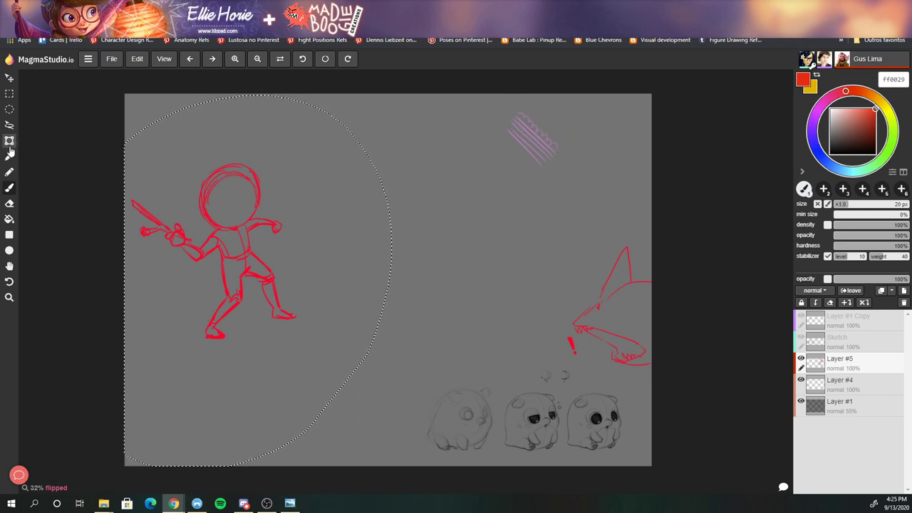
{"action": "key", "text": "e"}
{"action": "key", "text": "b"}
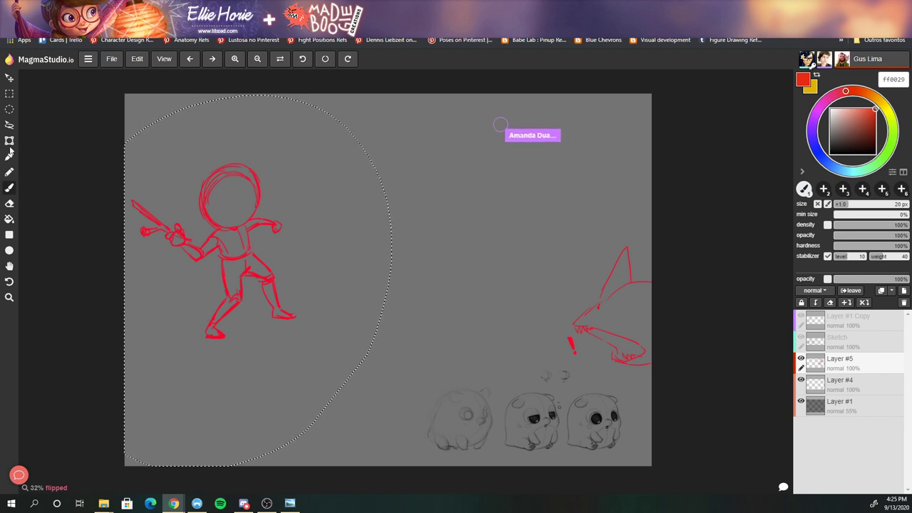
- Erase the sword-side leg and redraw it stretched farther forward with a flat foot, and clear the selection
{"action": "key", "text": "e"}
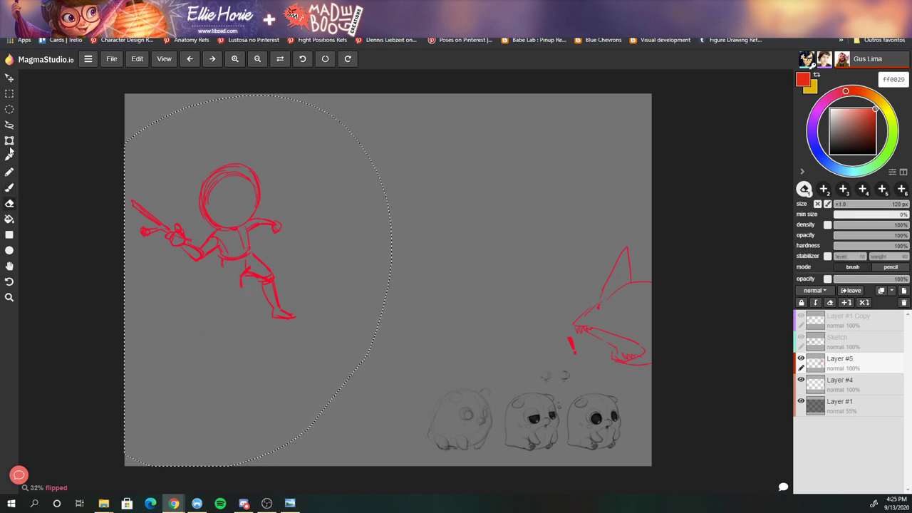
{"action": "key", "text": "b"}
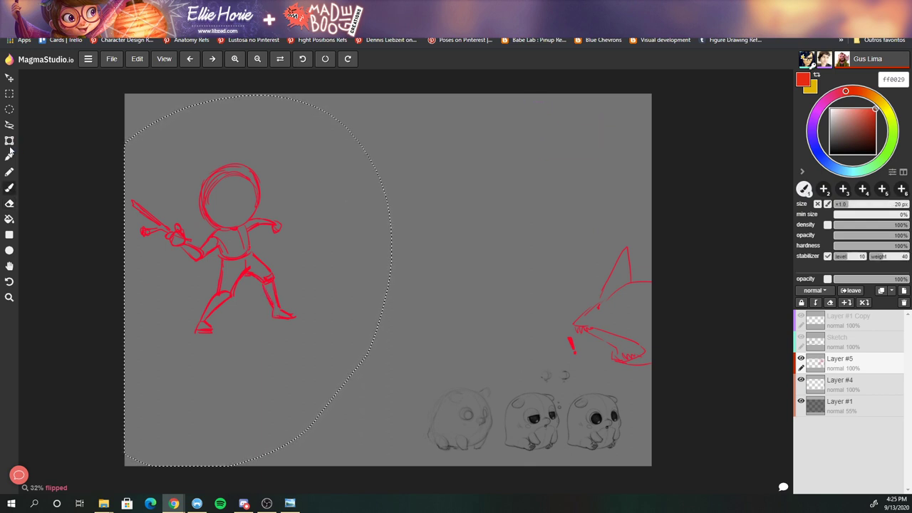
{"action": "key", "text": "e"}
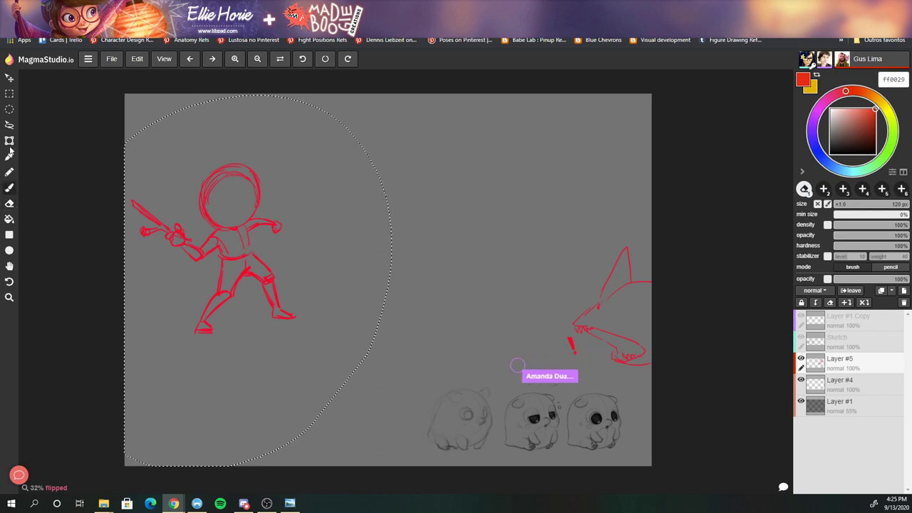
{"action": "key", "text": "b"}
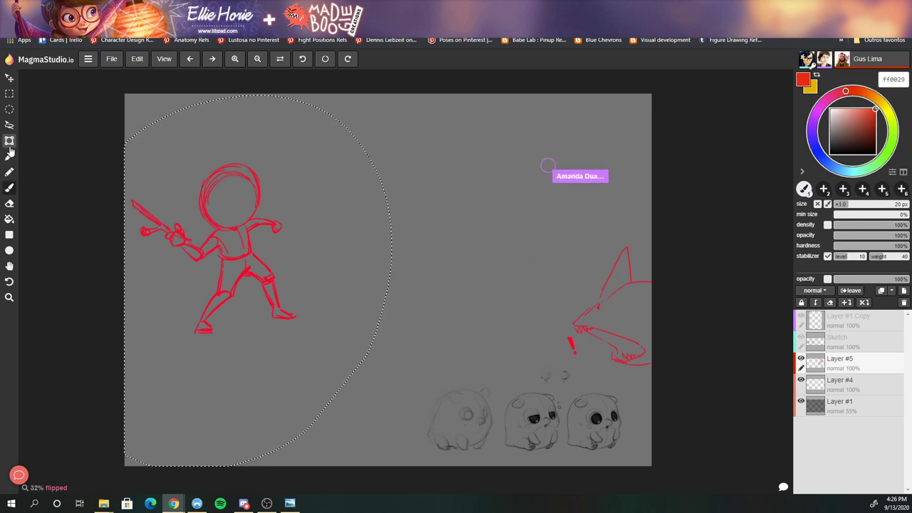
{"action": "key", "text": "ctrl+d"}
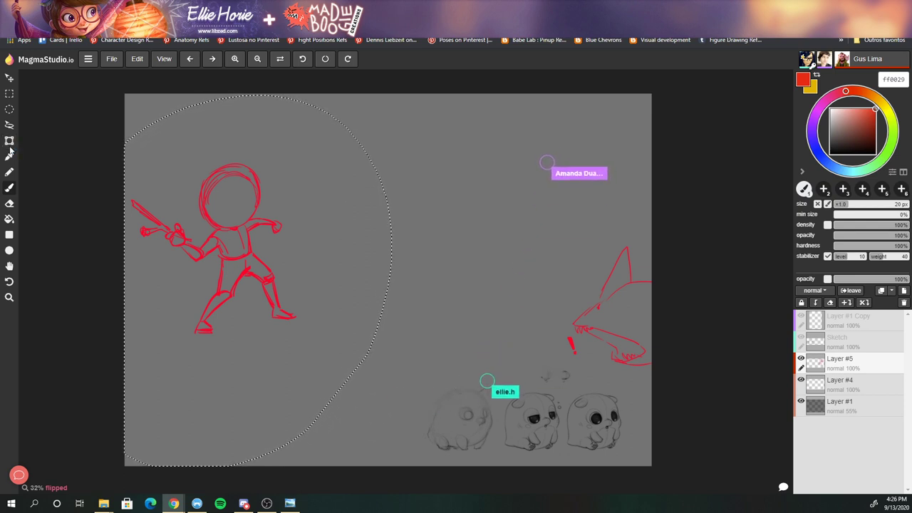
{"action": "left_click", "coordinate": [10, 140]}
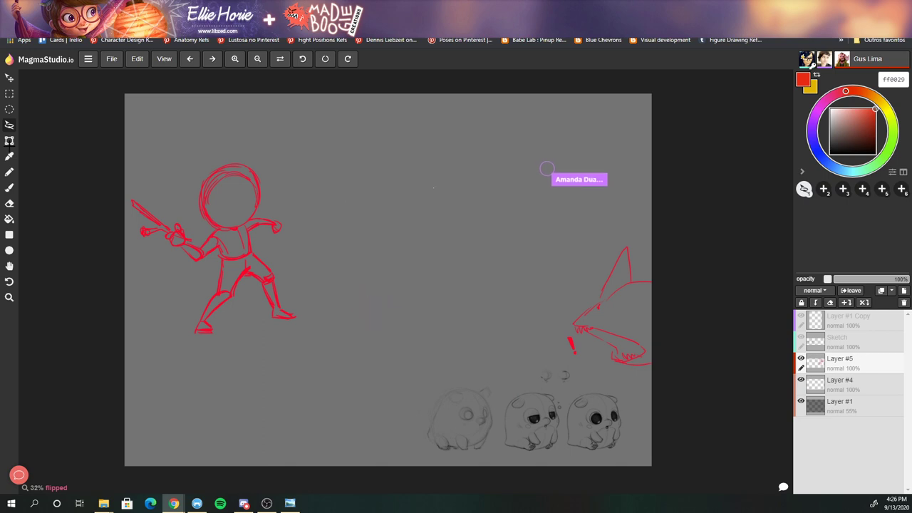
{"action": "left_click", "coordinate": [9, 141]}
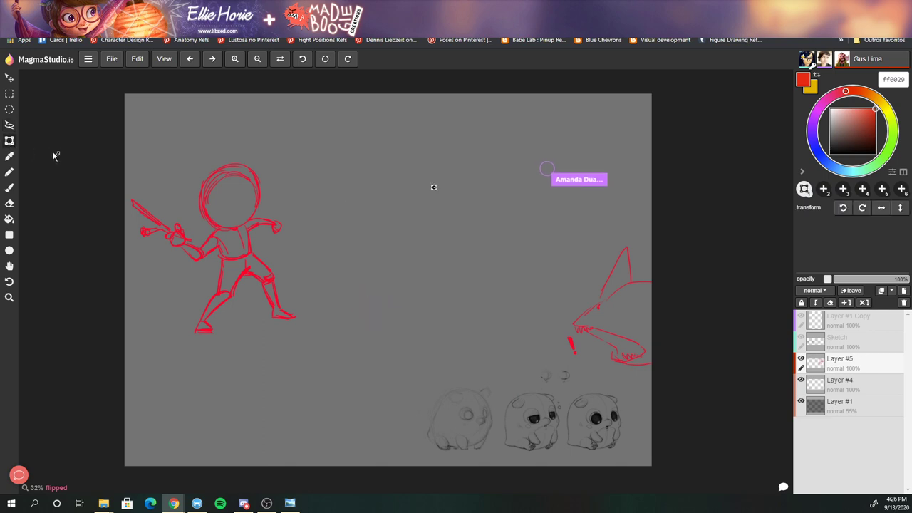
{"action": "left_click", "coordinate": [303, 189]}
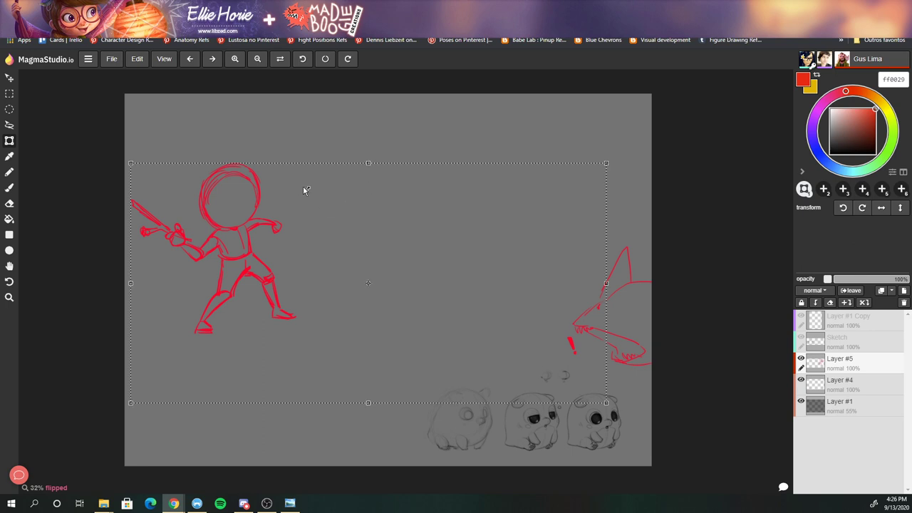
{"action": "key", "text": "Return"}
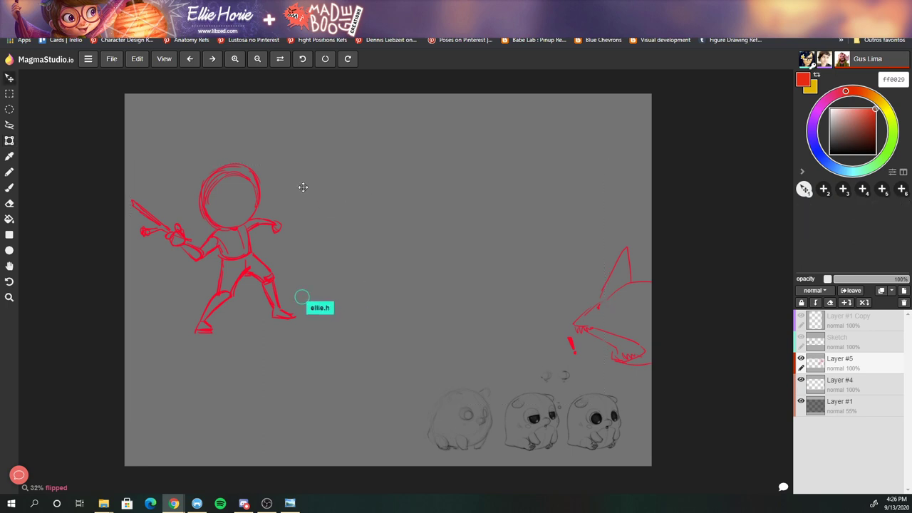
{"action": "key", "text": "b"}
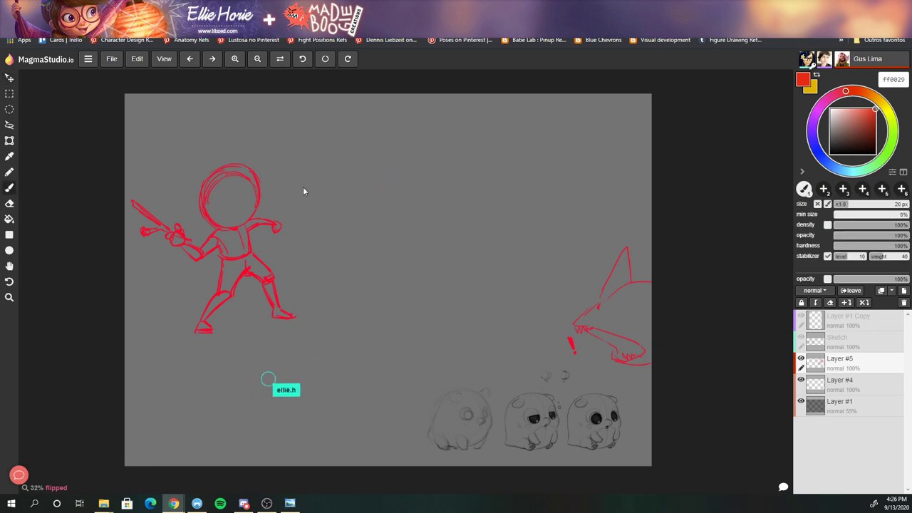
- Shift the red figure slightly toward the wolf's head, and lengthen its lassoed body below the head with Transform, ending with nothing selected
{"action": "key", "text": "v"}
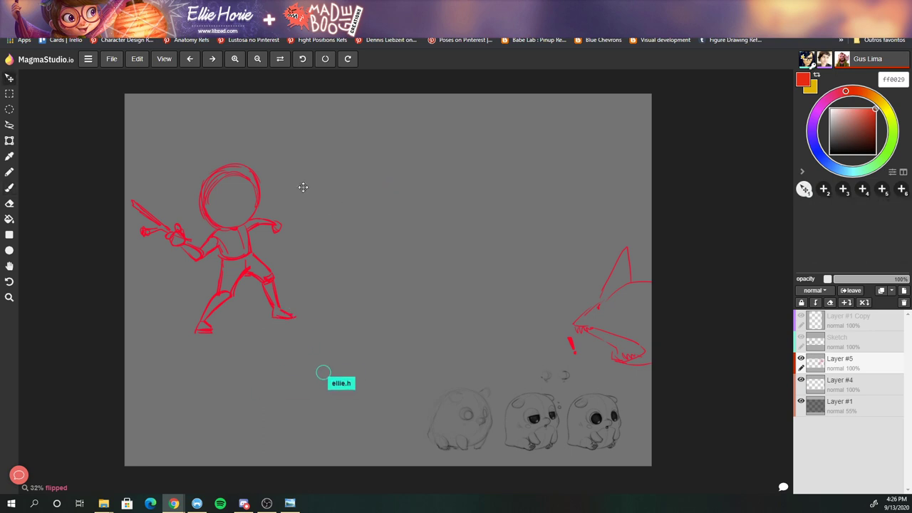
{"action": "mouse_move", "coordinate": [303, 187]}
{"action": "left_mouse_down"}
{"action": "mouse_move", "coordinate": [316, 197]}
{"action": "mouse_move", "coordinate": [303, 186]}
{"action": "left_mouse_up"}
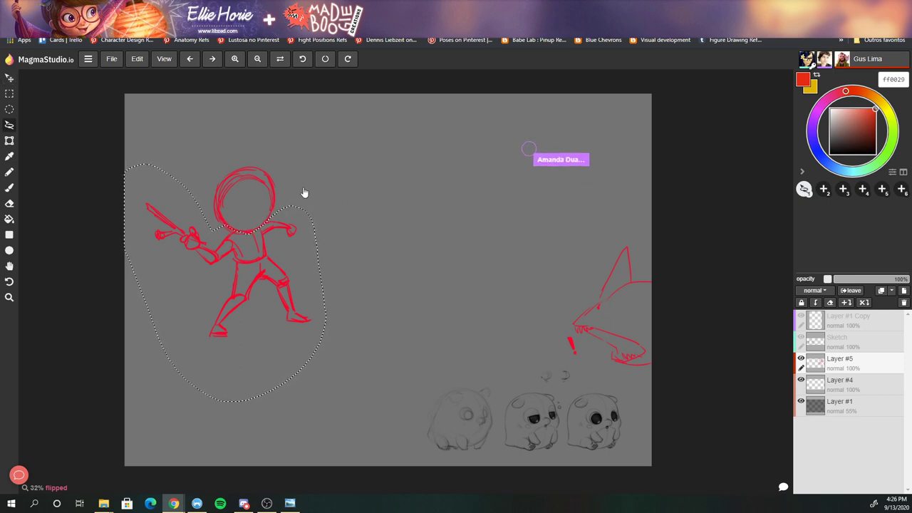
{"action": "key", "text": "t"}
{"action": "left_click_drag", "start_coordinate": [303, 186], "coordinate": [303, 193]}
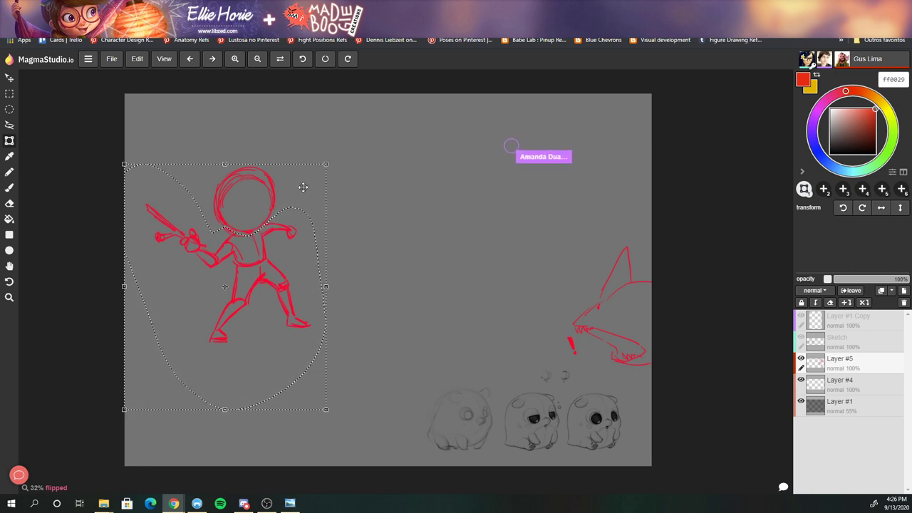
{"action": "key", "text": "Return"}
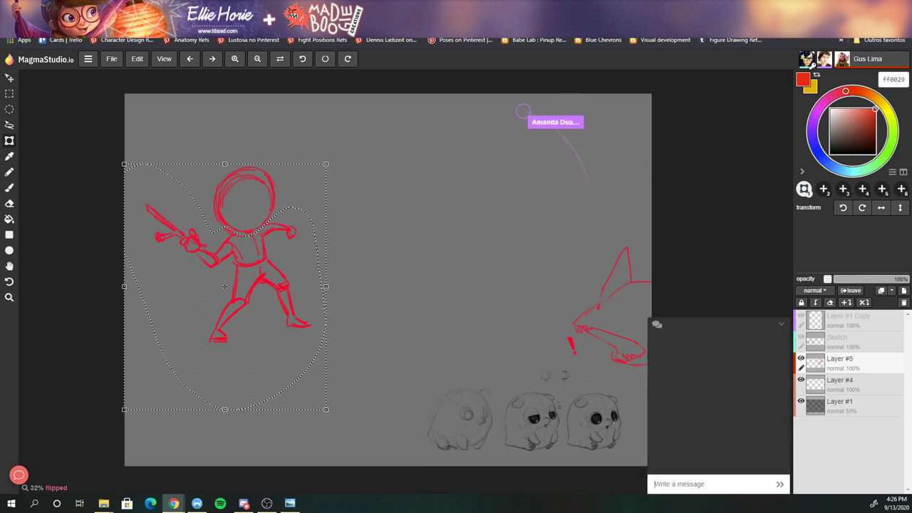
{"action": "key", "text": "Escape"}
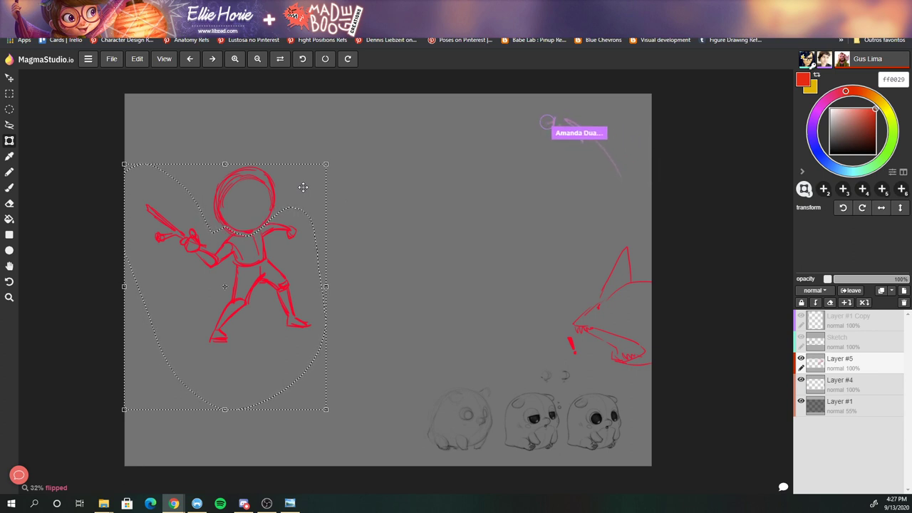
{"action": "key", "text": "v"}
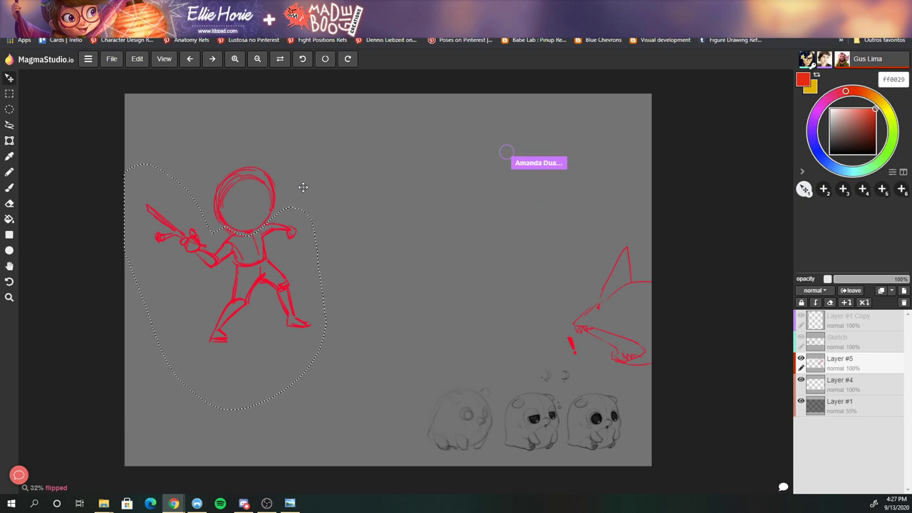
{"action": "key", "text": "b"}
{"action": "key", "text": "b"}
{"action": "key", "text": "b"}
{"action": "key", "text": "b"}
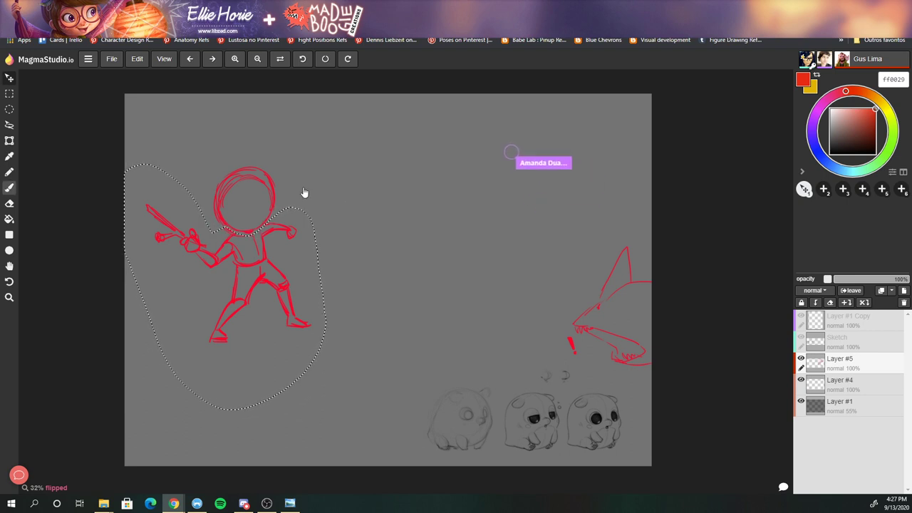
{"action": "key", "text": "b"}
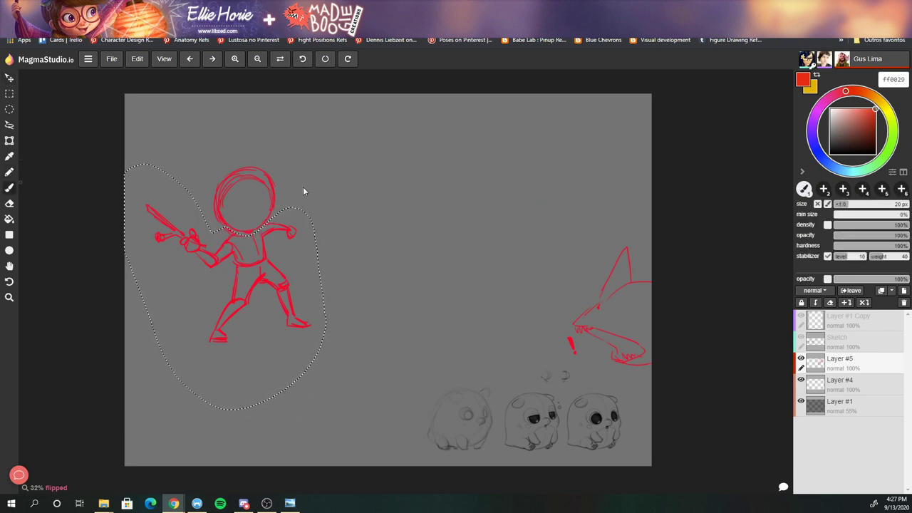
{"action": "key", "text": "ctrl+d"}
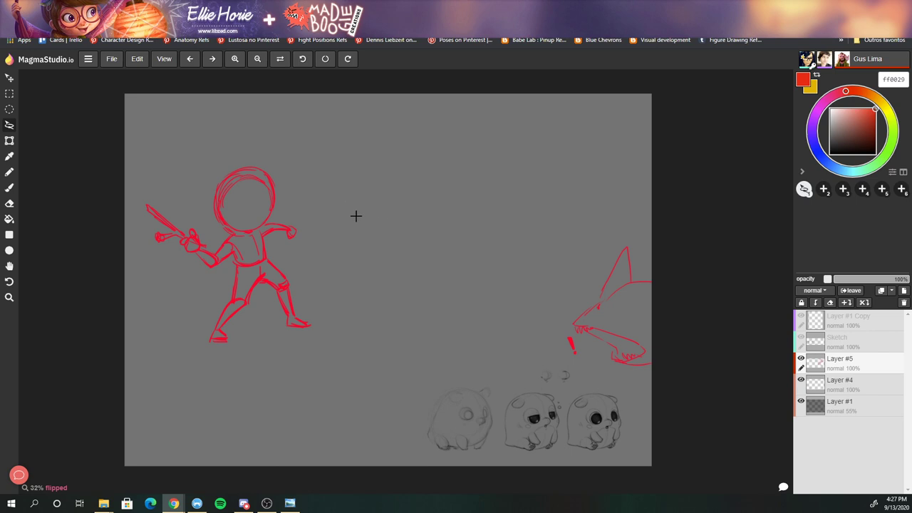
- Sketch a large rounded cap tilted over the figure's head and erase the head outline inside it
{"action": "key", "text": "b"}
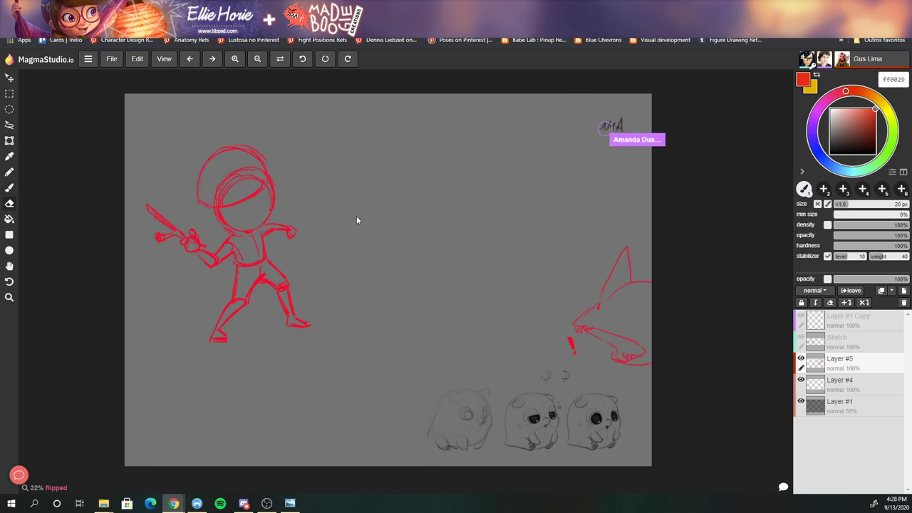
{"action": "key", "text": "e"}
{"action": "left_click_drag", "start_coordinate": [215, 201], "coordinate": [253, 168]}
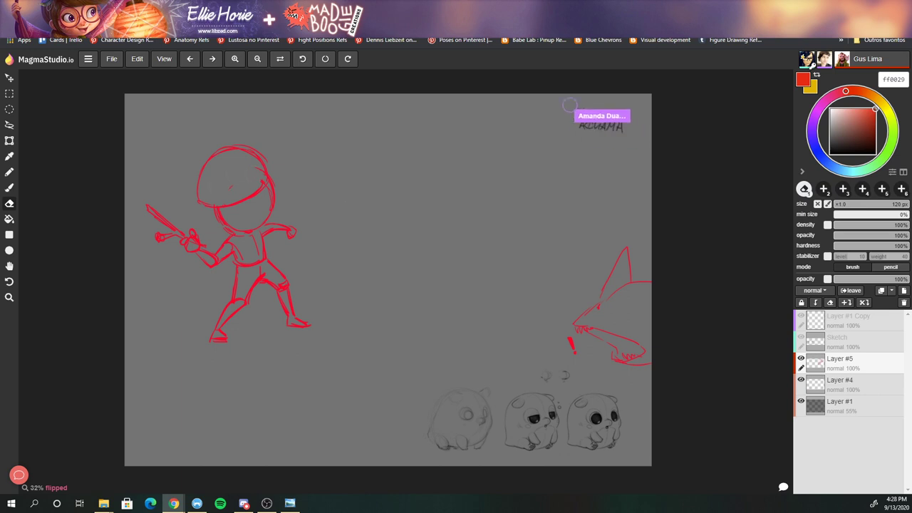
- Sketch two leaves on the cap, a knotted scarf at the neck and a trailing waist sash, unflipping the canvas view along the way
{"action": "key", "text": "b"}
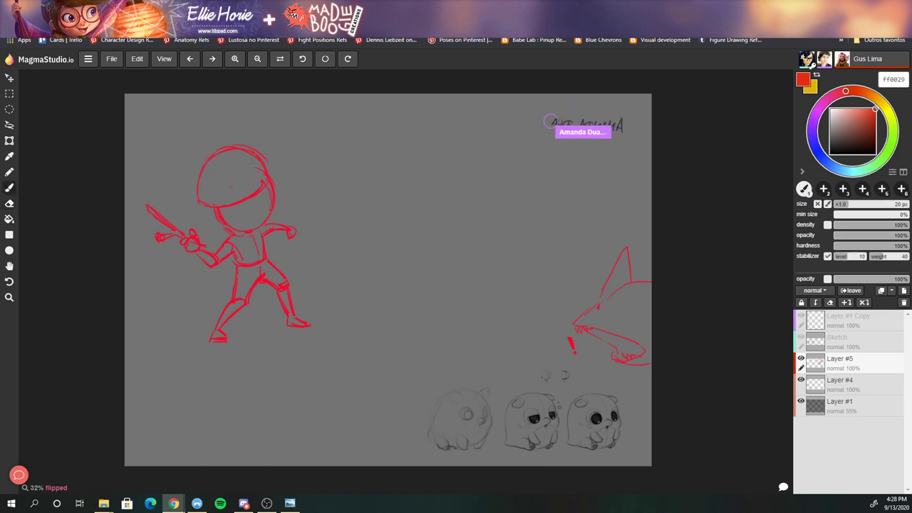
{"action": "mouse_move", "coordinate": [201, 132]}
{"action": "left_mouse_down"}
{"action": "mouse_move", "coordinate": [220, 150]}
{"action": "mouse_move", "coordinate": [184, 121]}
{"action": "mouse_move", "coordinate": [212, 137]}
{"action": "mouse_move", "coordinate": [223, 123]}
{"action": "left_mouse_up"}
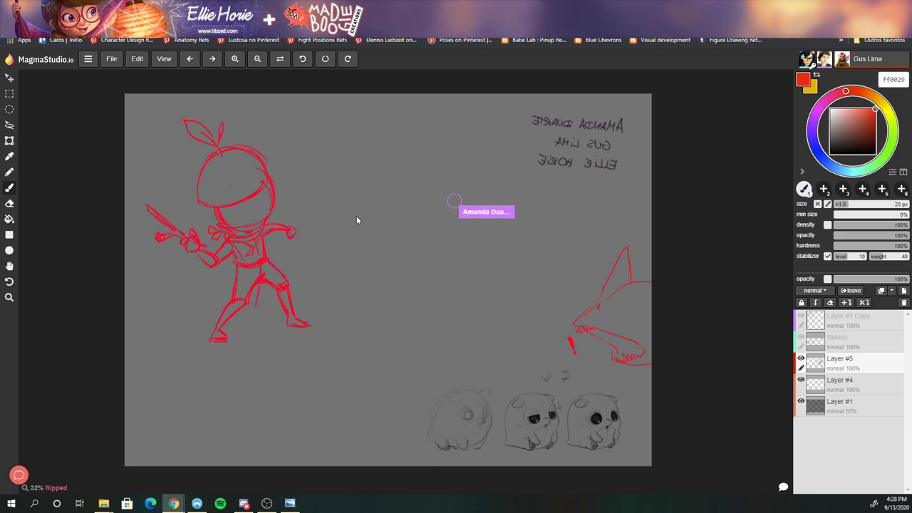
{"action": "left_click", "coordinate": [280, 60]}
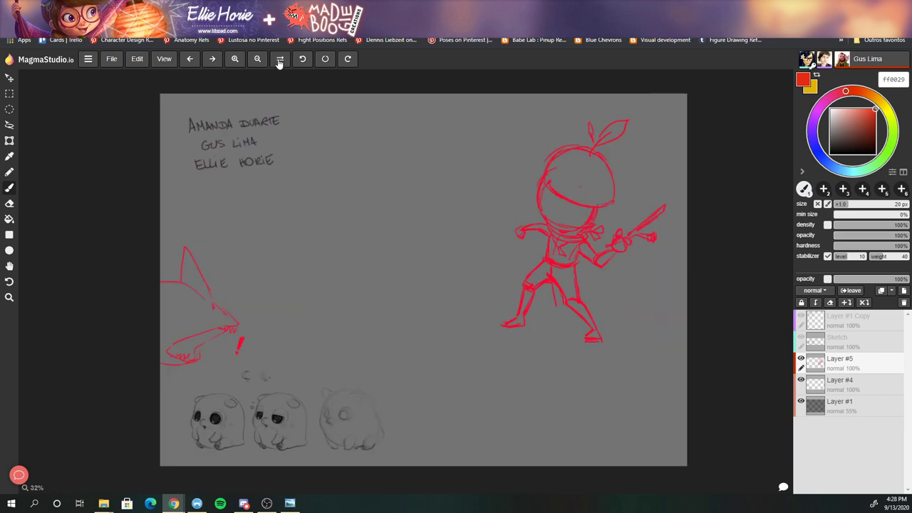
{"action": "left_click_drag", "start_coordinate": [742, 226], "coordinate": [669, 224]}
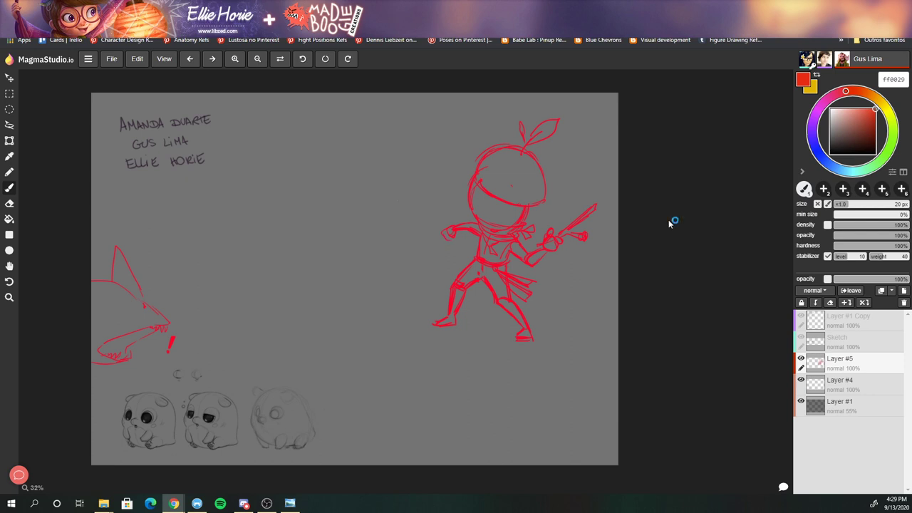
- Move the whole sword-wielding figure on Layer #5 closer to the wolf's head
{"action": "key", "text": "v"}
{"action": "key", "text": "Left"}
{"action": "key", "text": "Left"}
{"action": "key", "text": "Left"}
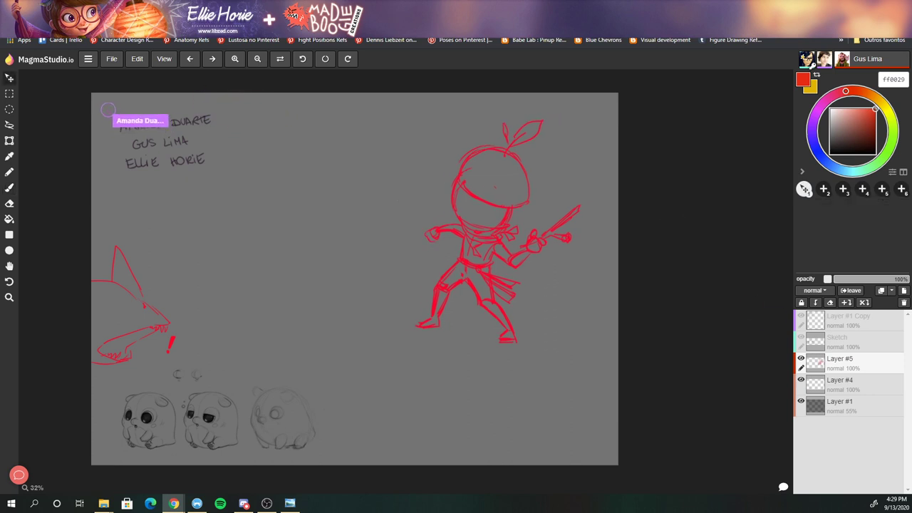
- Sketch the figure's smiling face, tufts and fringe around the cap, a skirted tunic and a large spiky shape streaming behind
{"action": "key", "text": "b"}
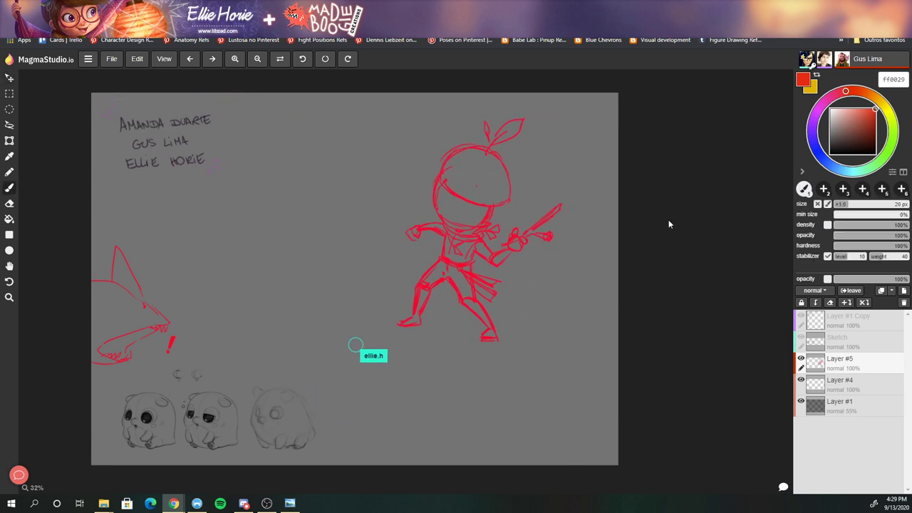
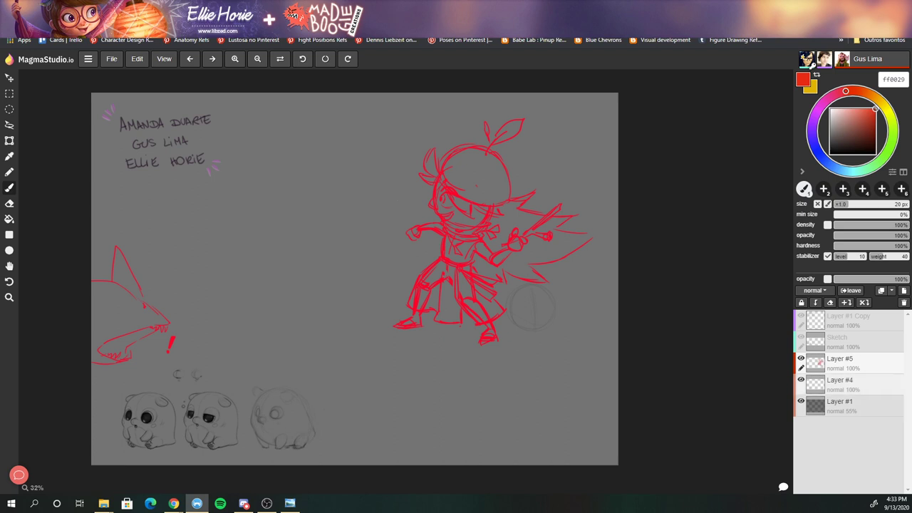
{"action": "left_click", "coordinate": [532, 306]}
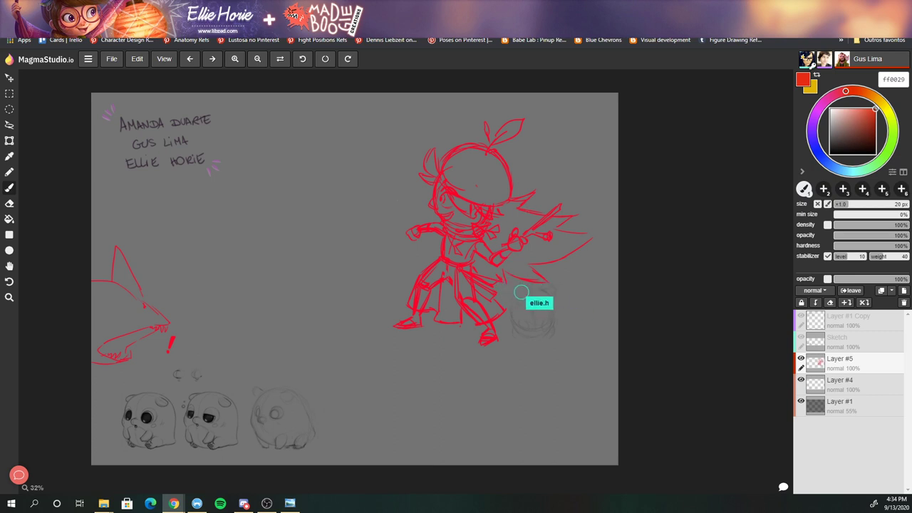
- Nudge the red figure slightly closer to the wolf's head and rotate it a few degrees counterclockwise with Transform
{"action": "key", "text": "v"}
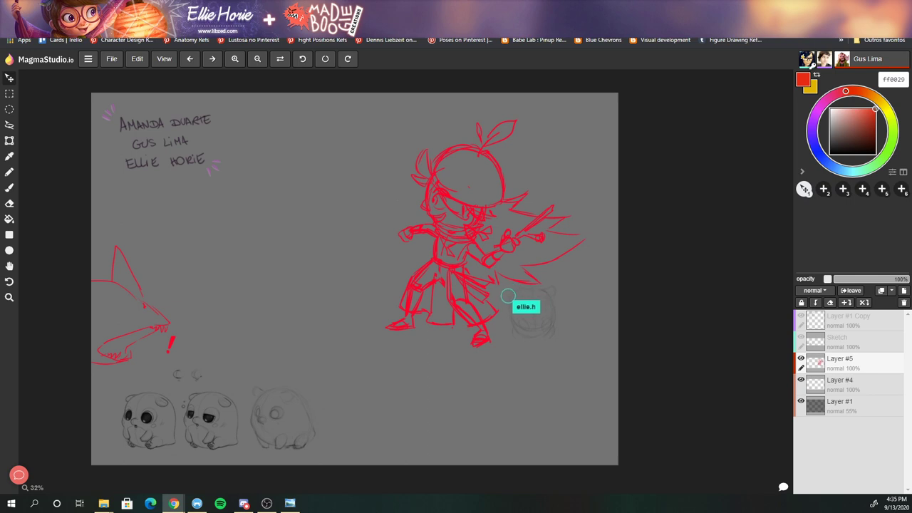
{"action": "key", "text": "ctrl+t"}
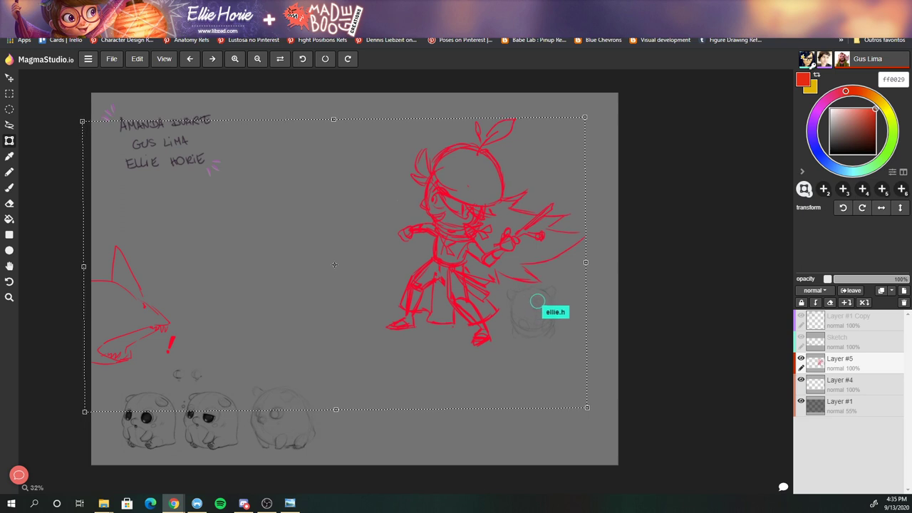
{"action": "left_click_drag", "start_coordinate": [334, 264], "coordinate": [332, 266]}
{"action": "key", "text": "Return"}
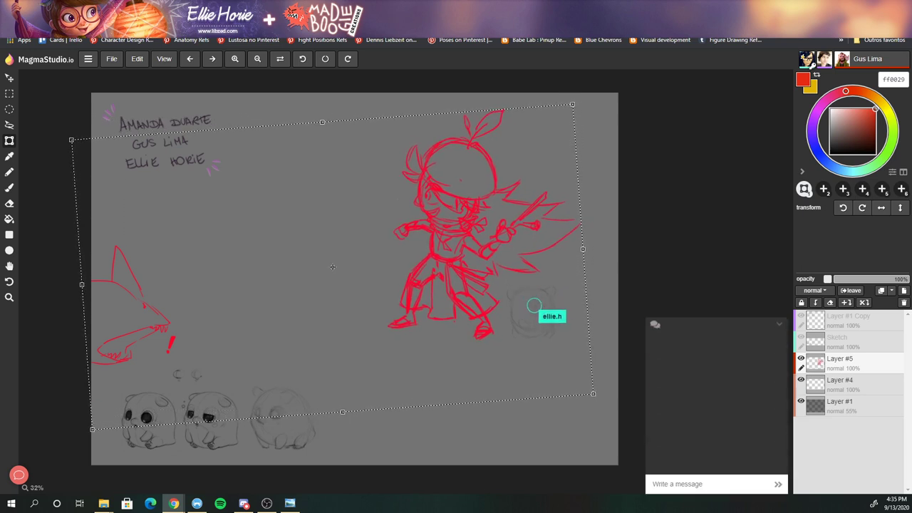
{"action": "key", "text": "Return"}
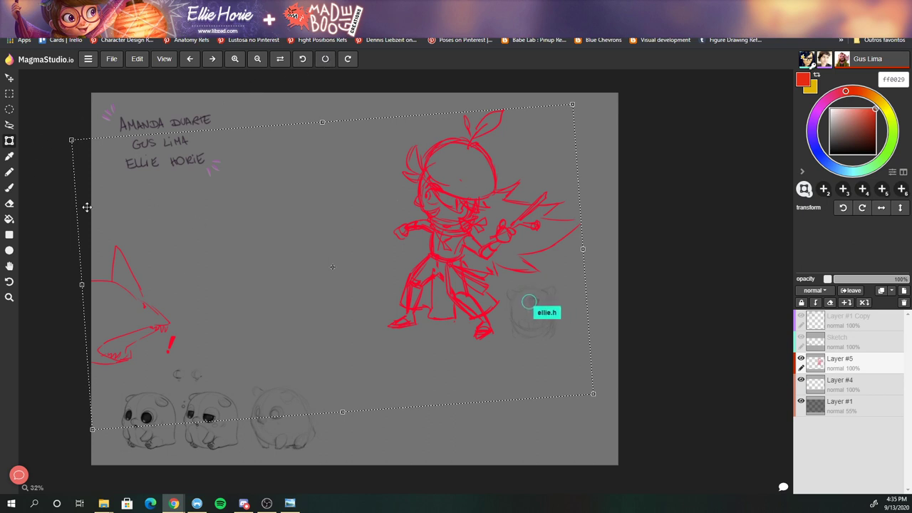
- Fade the red sketch on Layer #5 to 16% opacity and add a new layer above it with black as the drawing colour
{"action": "left_click", "coordinate": [7, 171]}
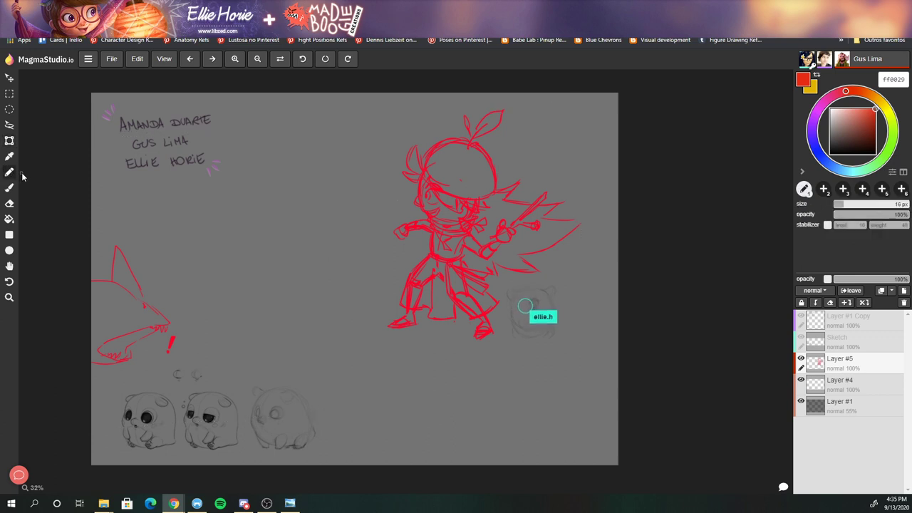
{"action": "key", "text": "e"}
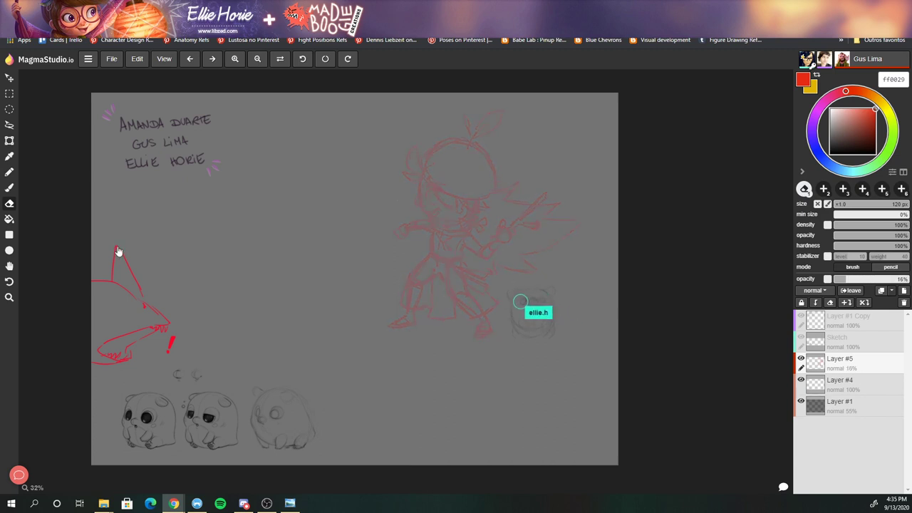
{"action": "key", "text": "ctrl+shift+n"}
{"action": "key", "text": "d"}
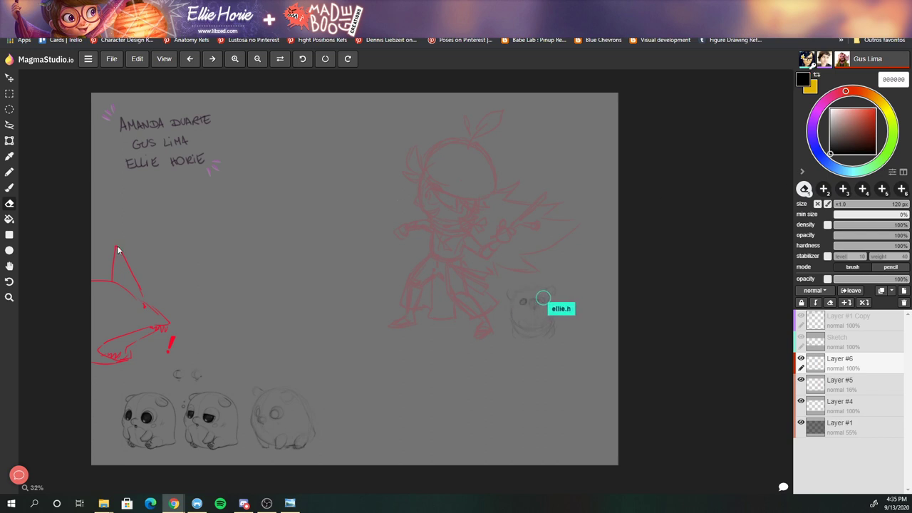
- Ink the character's eye in black on Layer #6 with a 14 px brush, redoing the upper lid stroke
{"action": "key", "text": "b"}
{"action": "key", "text": "ctrl+z"}
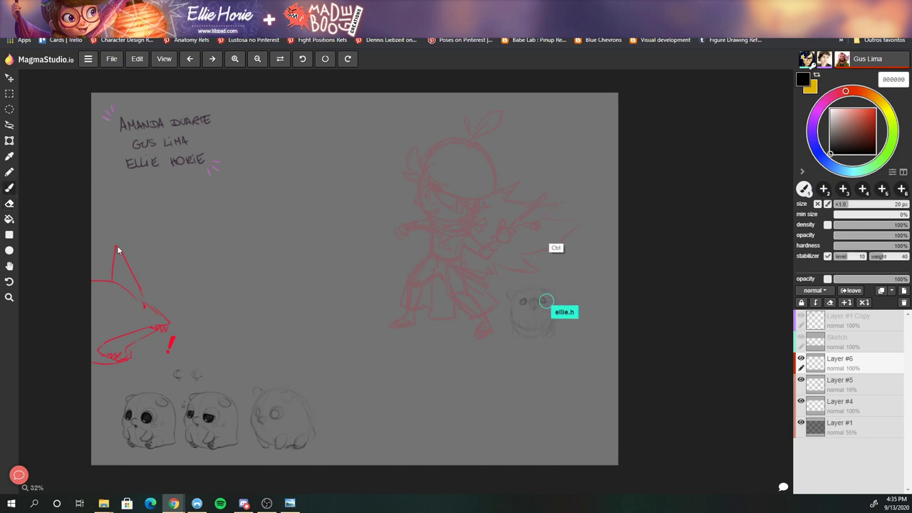
{"action": "key", "text": "z"}
{"action": "left_click", "coordinate": [484, 205]}
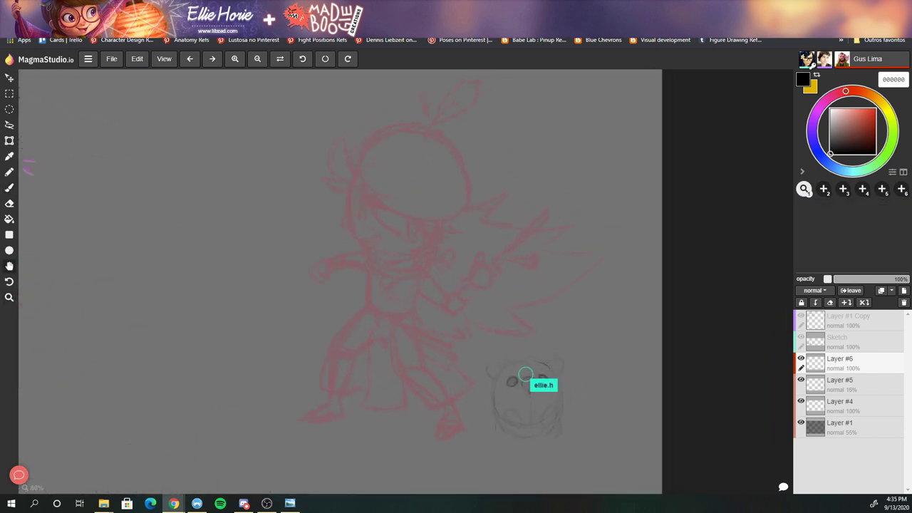
{"action": "left_click_drag", "start_coordinate": [498, 390], "coordinate": [462, 391]}
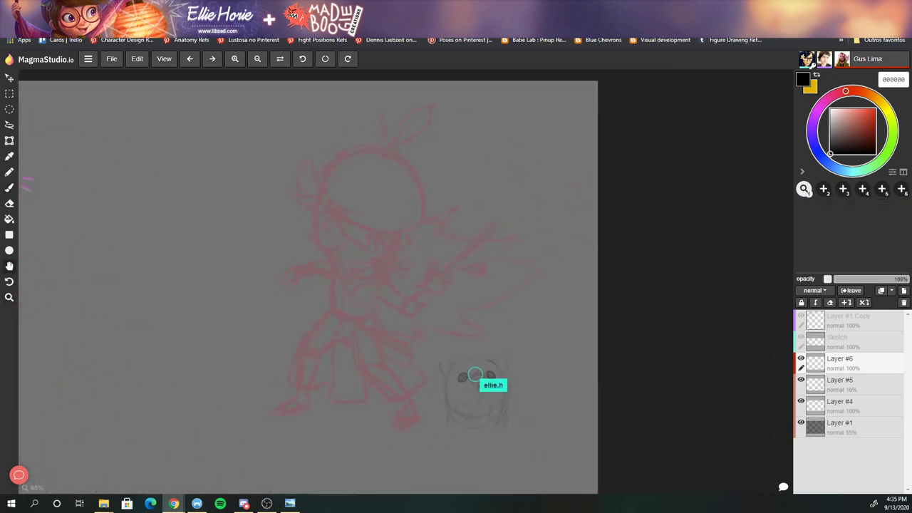
{"action": "key", "text": "b"}
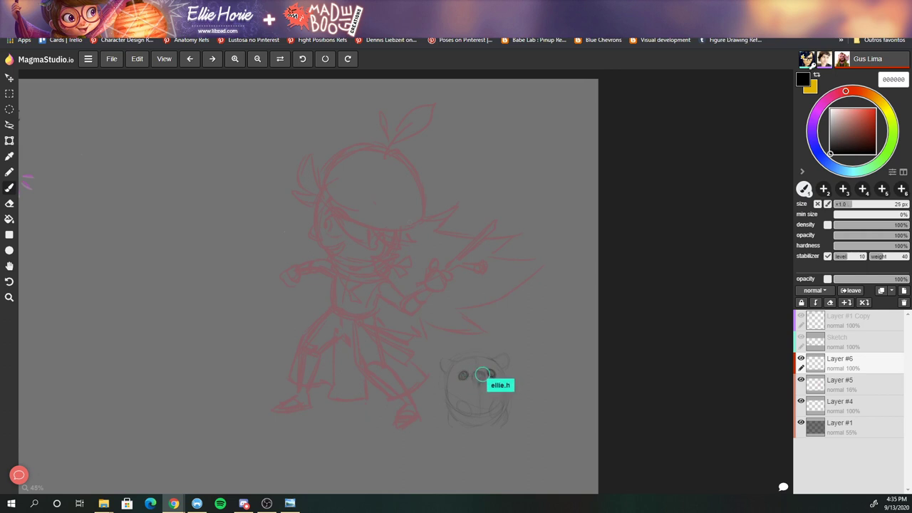
{"action": "key", "text": "ctrl+z"}
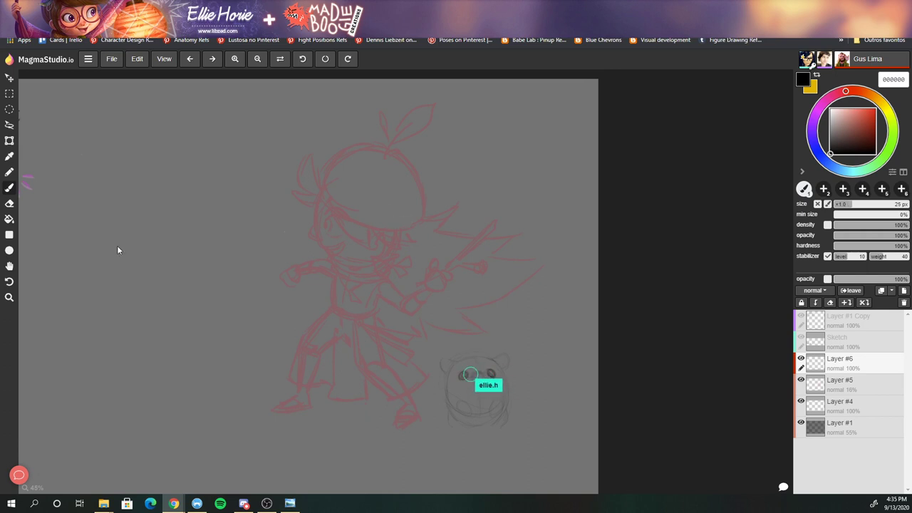
{"action": "key", "text": "bracketleft"}
{"action": "key", "text": "bracketleft"}
{"action": "key", "text": "bracketleft"}
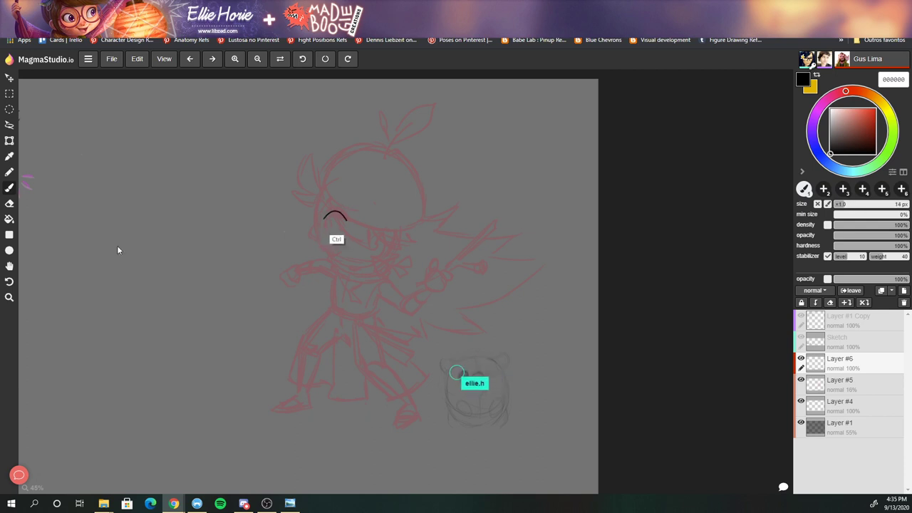
{"action": "key", "text": "ctrl+z"}
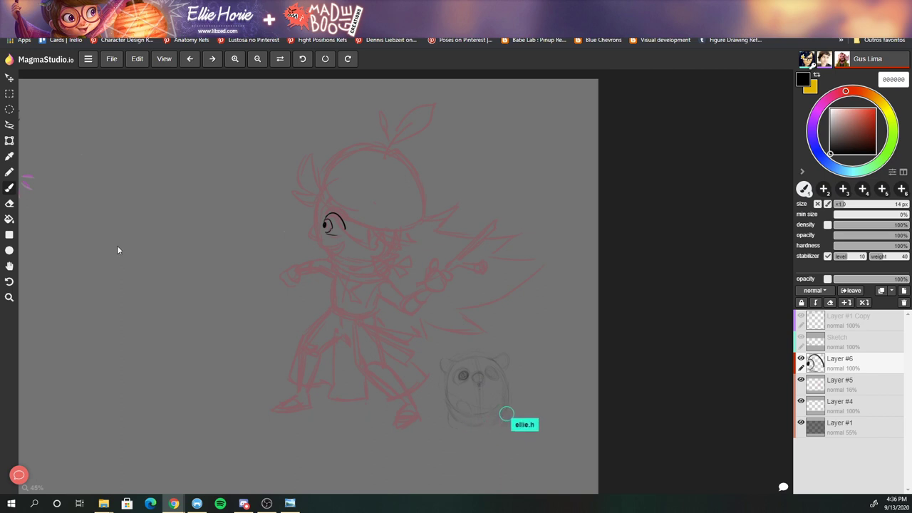
{"action": "key", "text": "ctrl+z"}
{"action": "left_click_drag", "start_coordinate": [325, 221], "coordinate": [342, 226]}
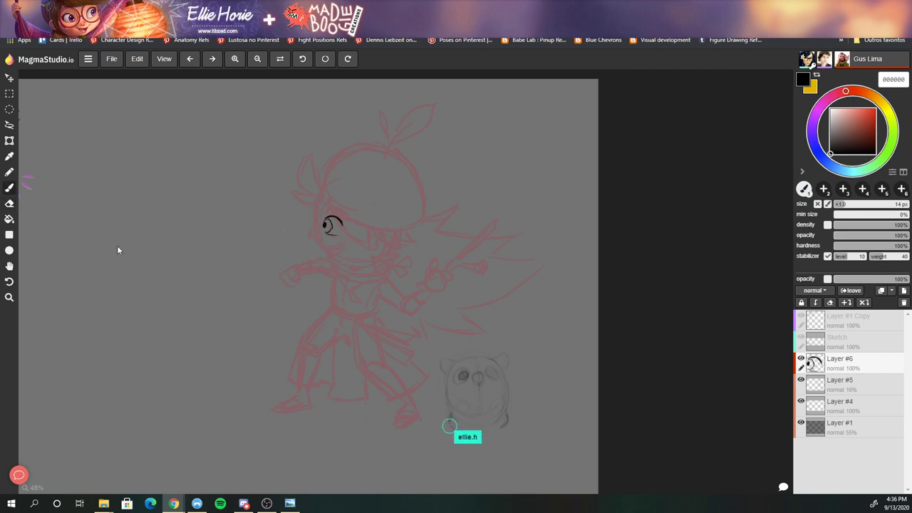
- Ink the face profile with its nose and smile, the round cap outline, the fringe and the hair tufts in front
{"action": "key", "text": "ctrl+y"}
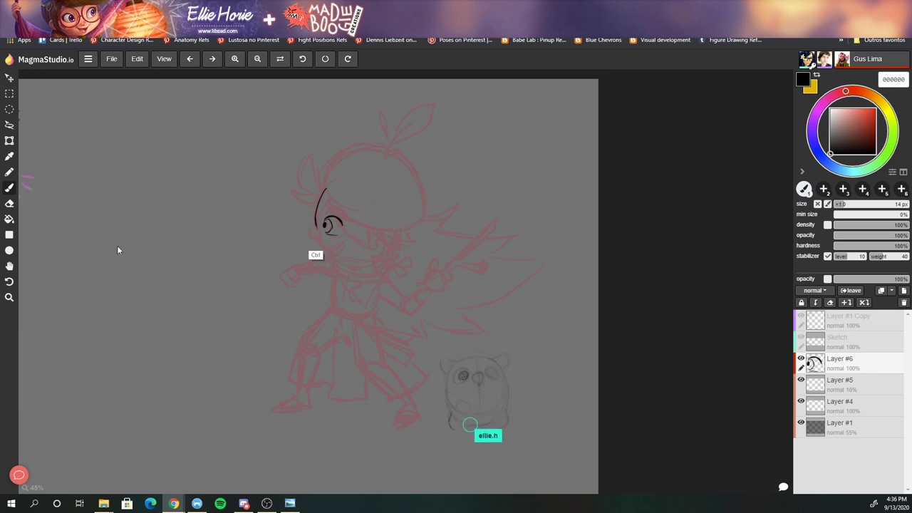
{"action": "key", "text": "ctrl+y"}
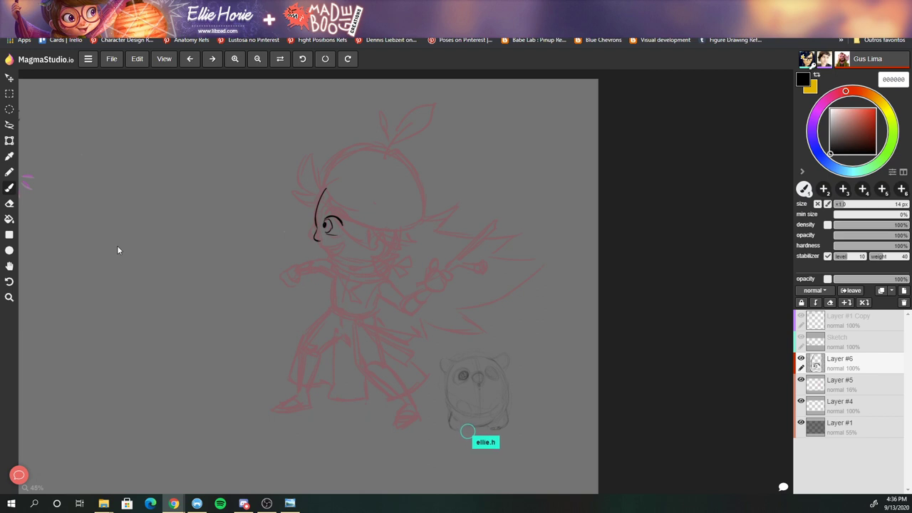
{"action": "key", "text": "e"}
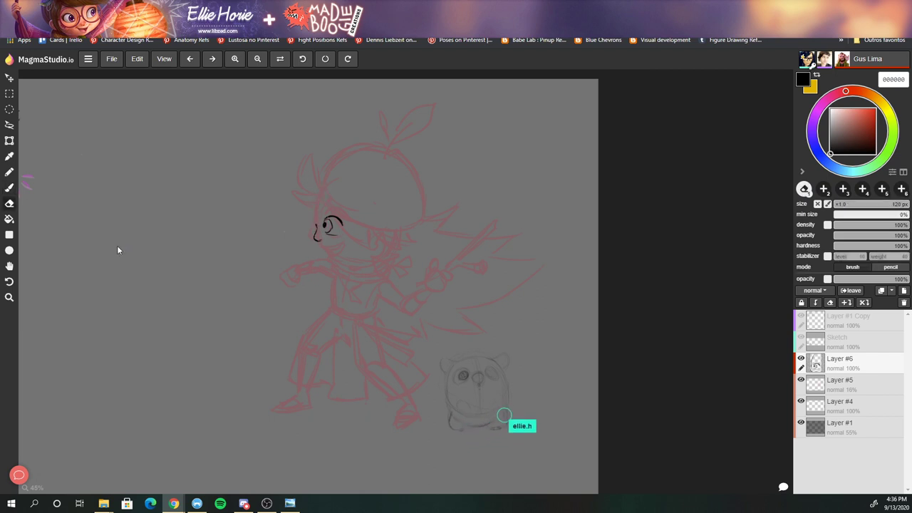
{"action": "key", "text": "b"}
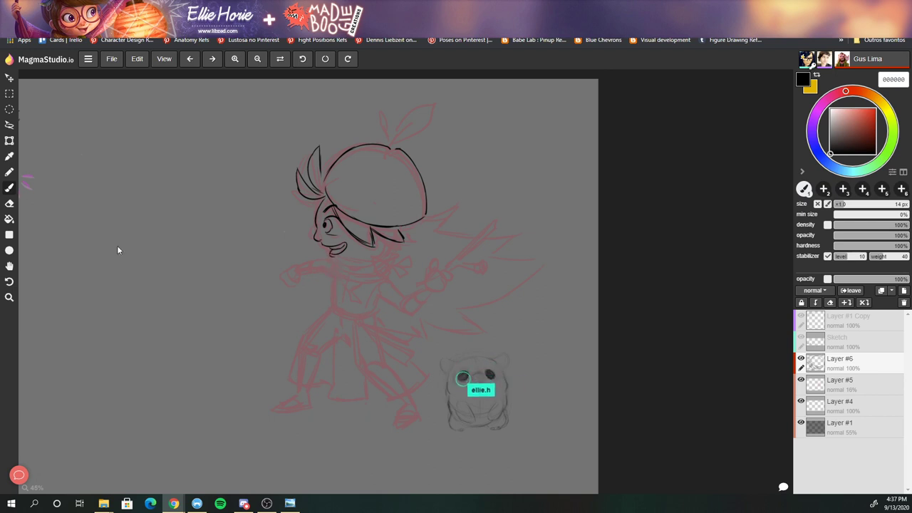
- Erase and redraw the forehead line, and ink the knotted scarf around the neck
{"action": "key", "text": "e"}
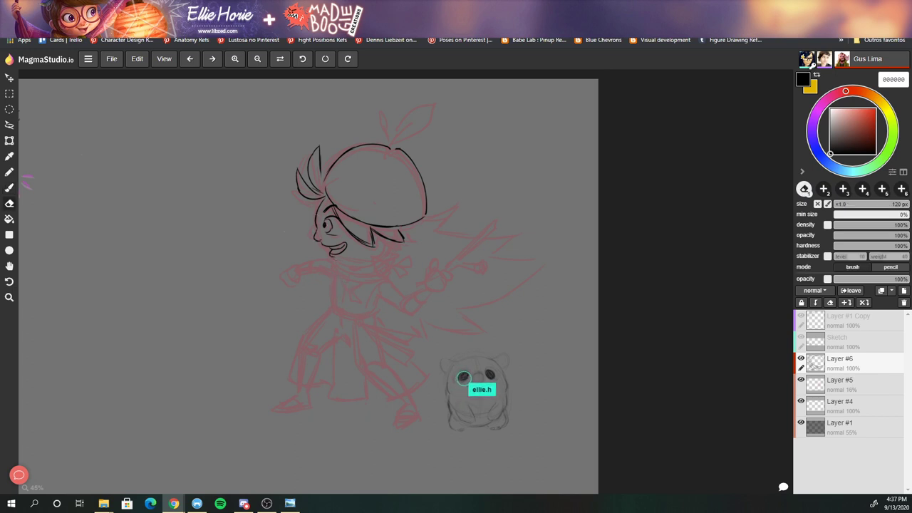
{"action": "key", "text": "b"}
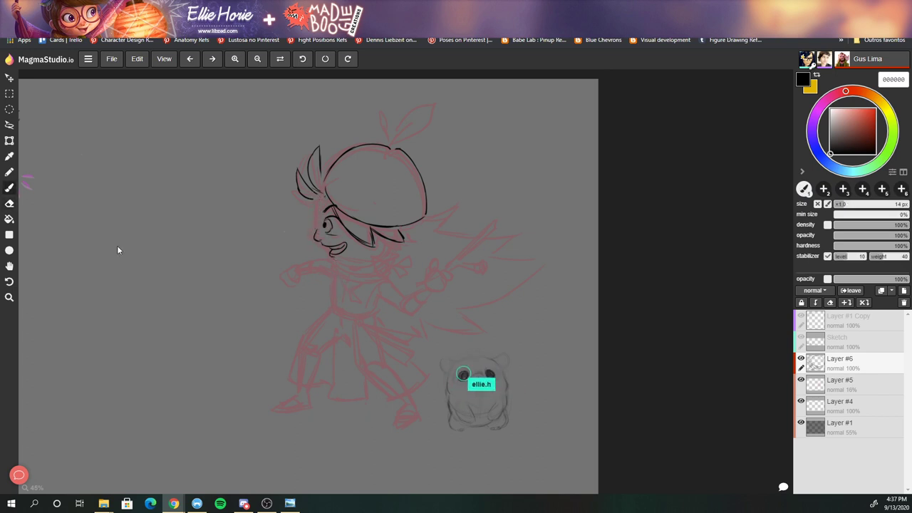
{"action": "key", "text": "e"}
{"action": "key", "text": "b"}
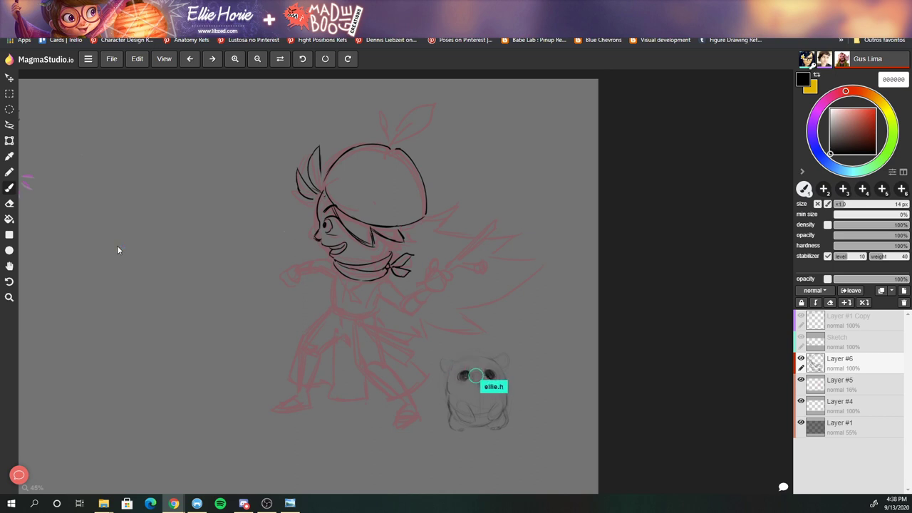
- Erase part of the fringe under the back of the cap, flip the canvas view and ink the ear there
{"action": "scroll", "coordinate": [118, 249], "scroll_direction": "down", "scroll_amount": 5}
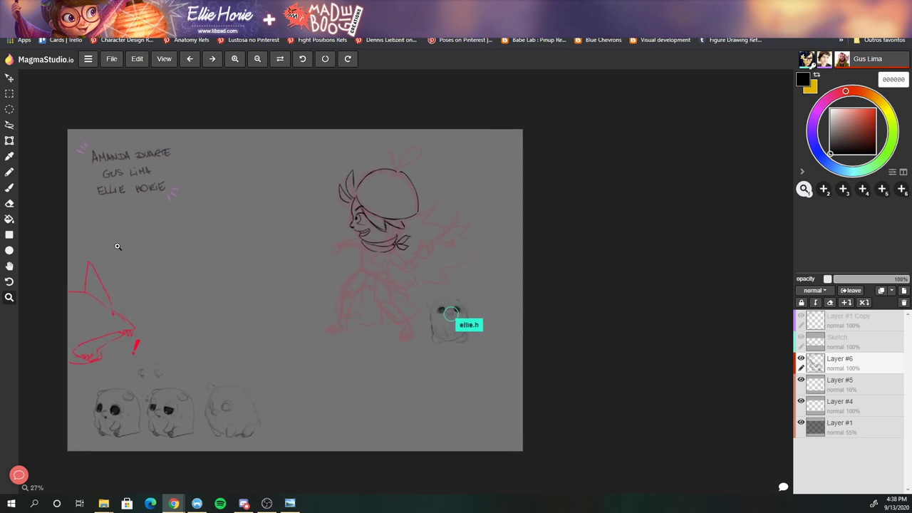
{"action": "scroll", "coordinate": [117, 246], "scroll_direction": "up", "scroll_amount": 5}
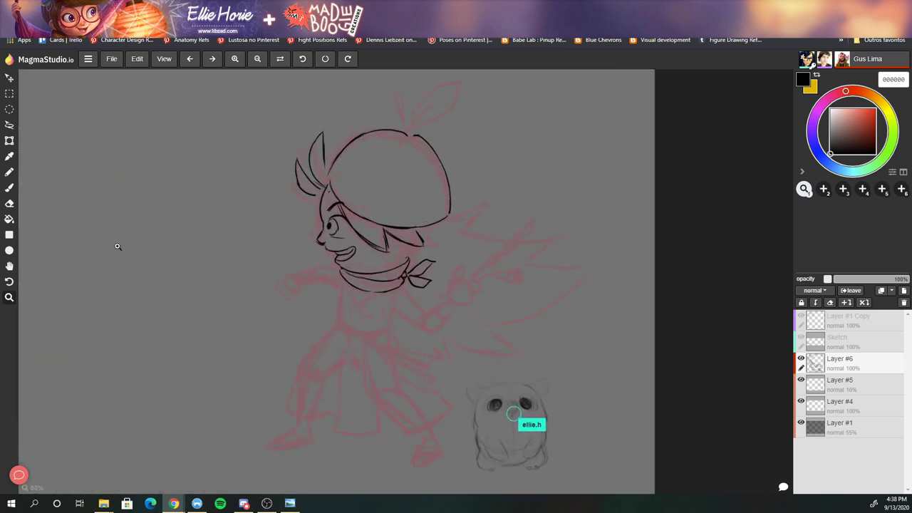
{"action": "key", "text": "b"}
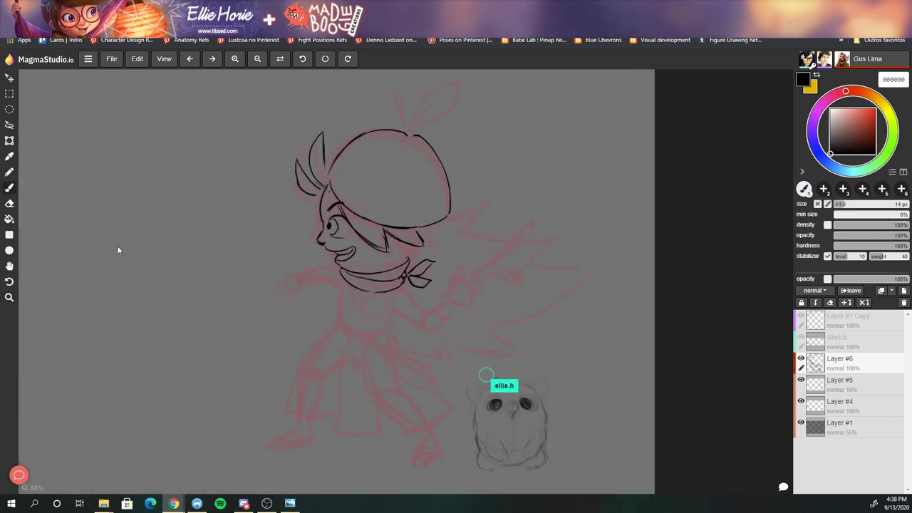
{"action": "key", "text": "e"}
{"action": "key", "text": "b"}
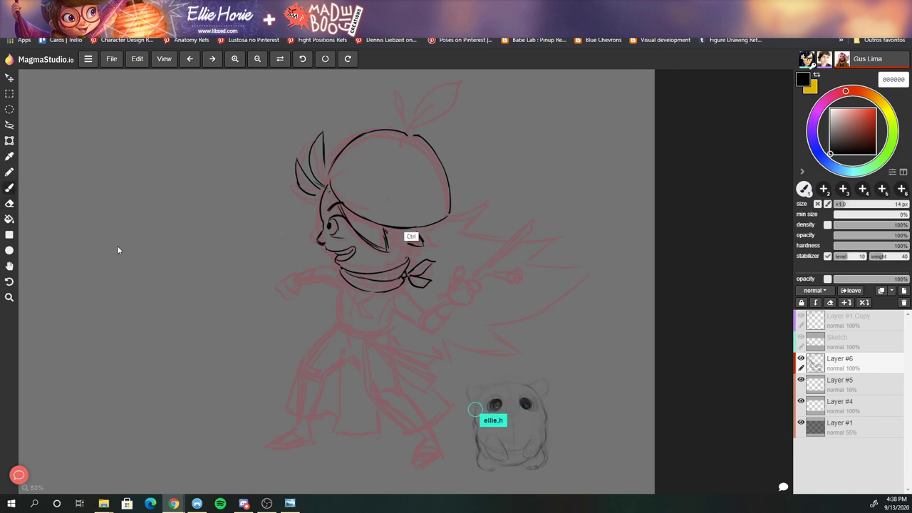
{"action": "scroll", "coordinate": [119, 250], "scroll_direction": "down", "scroll_amount": 3}
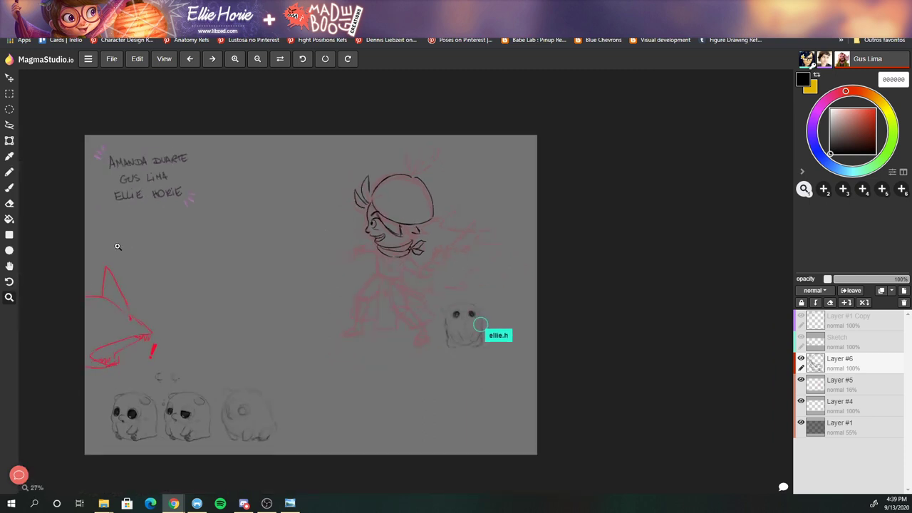
{"action": "scroll", "coordinate": [118, 246], "scroll_direction": "up", "scroll_amount": 1}
{"action": "key", "text": "h"}
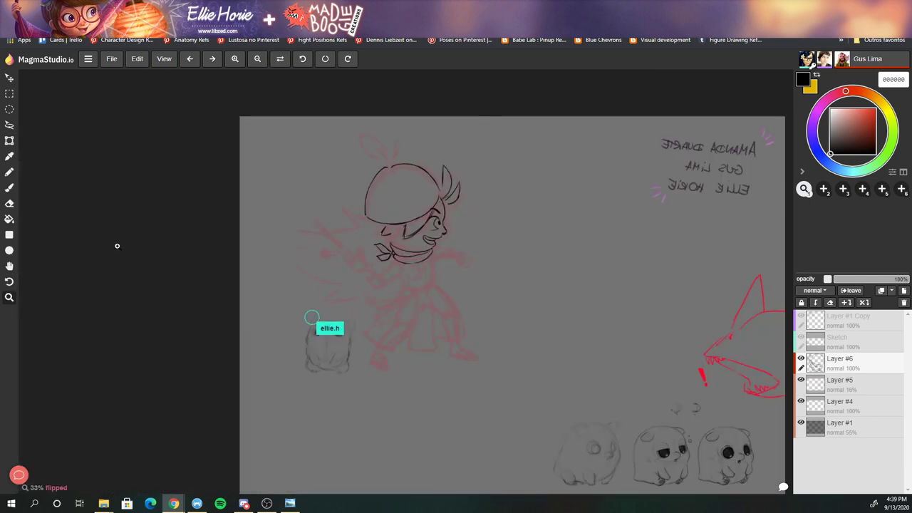
{"action": "scroll", "coordinate": [117, 246], "scroll_direction": "up", "scroll_amount": 1}
{"action": "key", "text": "b"}
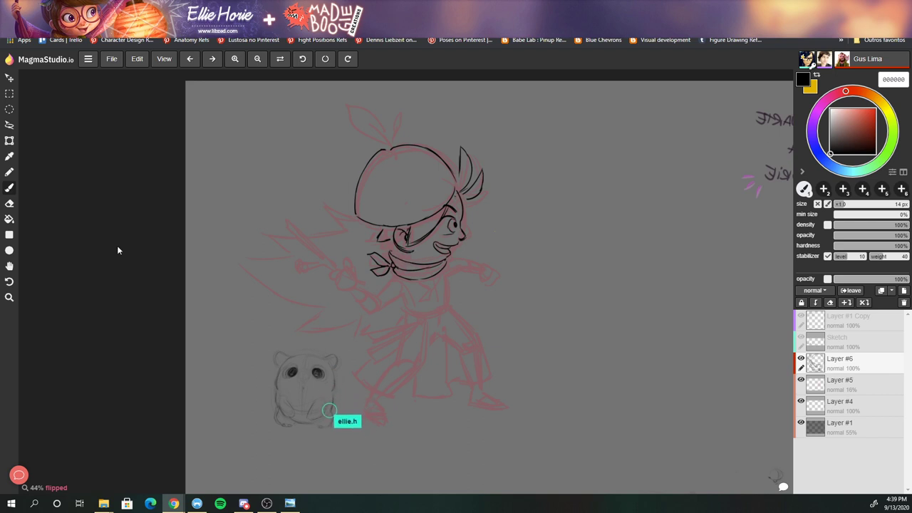
- Clean up the hair around the ear and ink the strands and jaw lines down to the scarf
{"action": "key", "text": "e"}
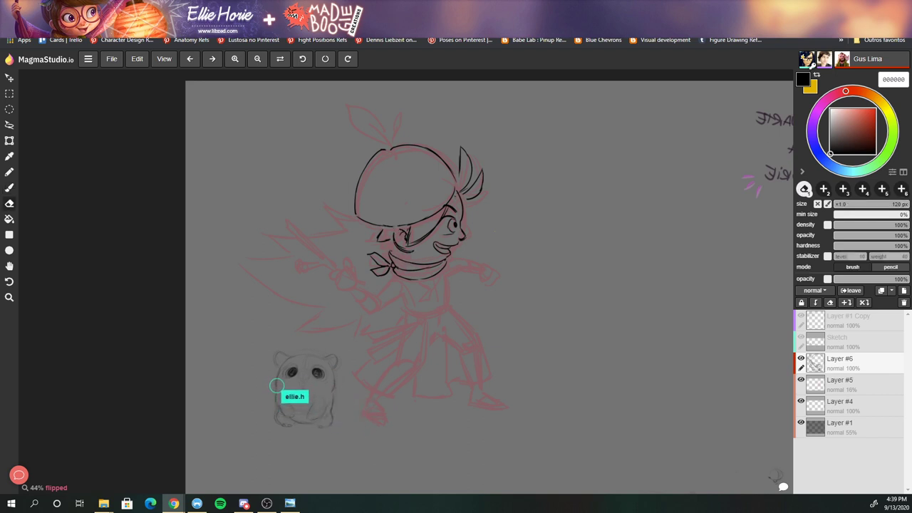
{"action": "key", "text": "b"}
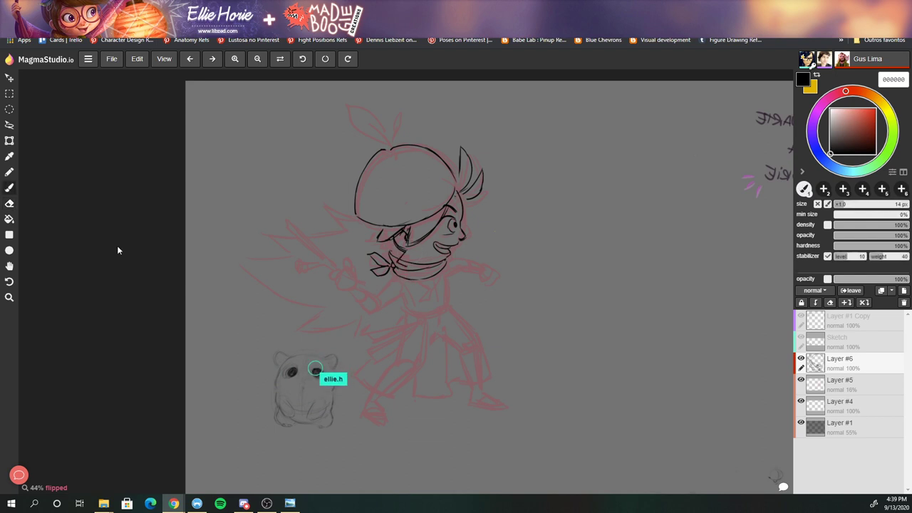
{"action": "key", "text": "e"}
{"action": "key", "text": "b"}
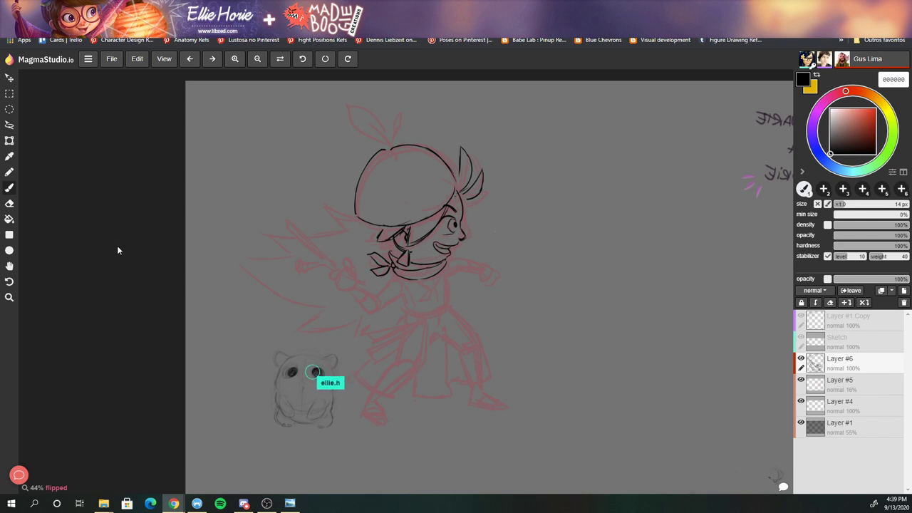
{"action": "key", "text": "e"}
{"action": "key", "text": "b"}
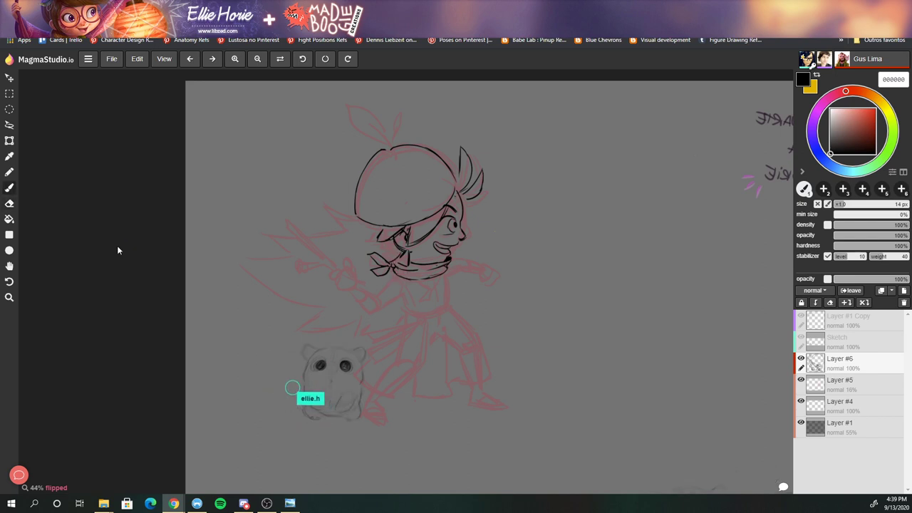
- Rework the scarf knot and ink the veined cap leaves, hair, torso with pendant, sword arm and first spikes behind the head
{"action": "key", "text": "e"}
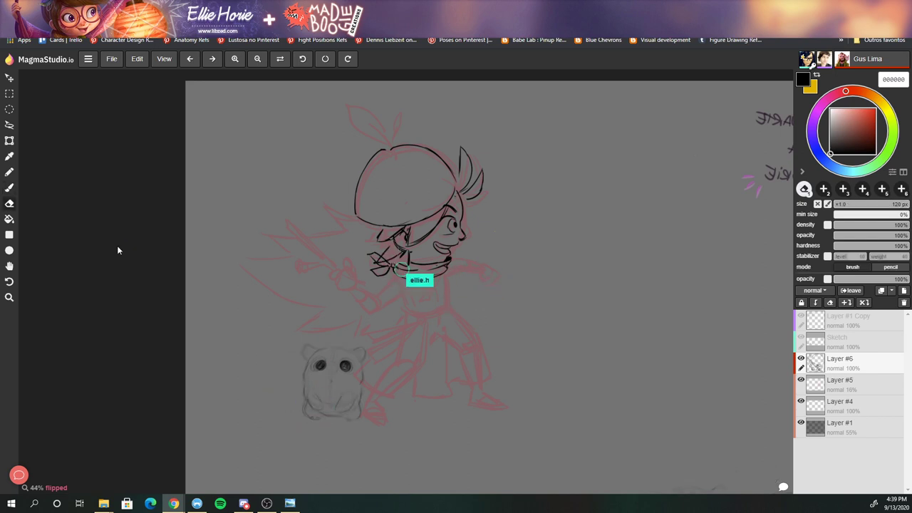
{"action": "key", "text": "b"}
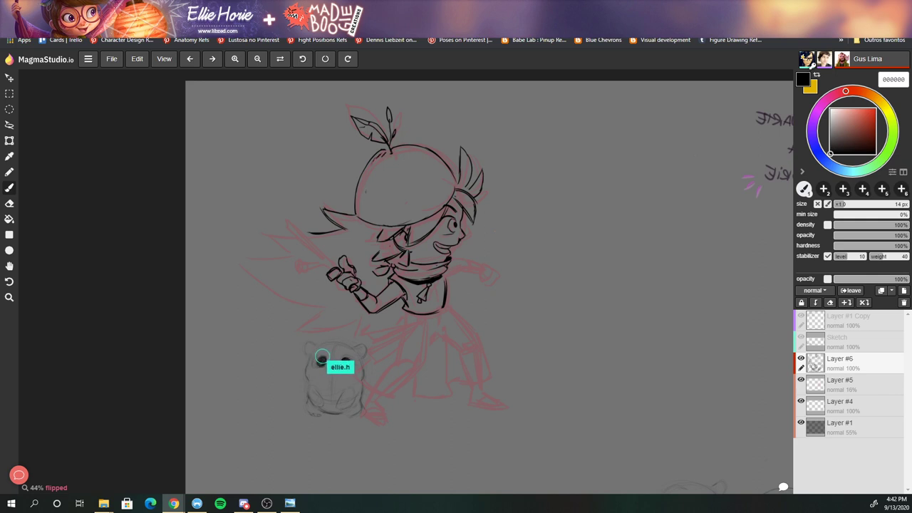
- Ink the cap's small shading marks, the zigzag hem of the top and the waist sash with its hanging ends
{"action": "key", "text": "ctrl+z"}
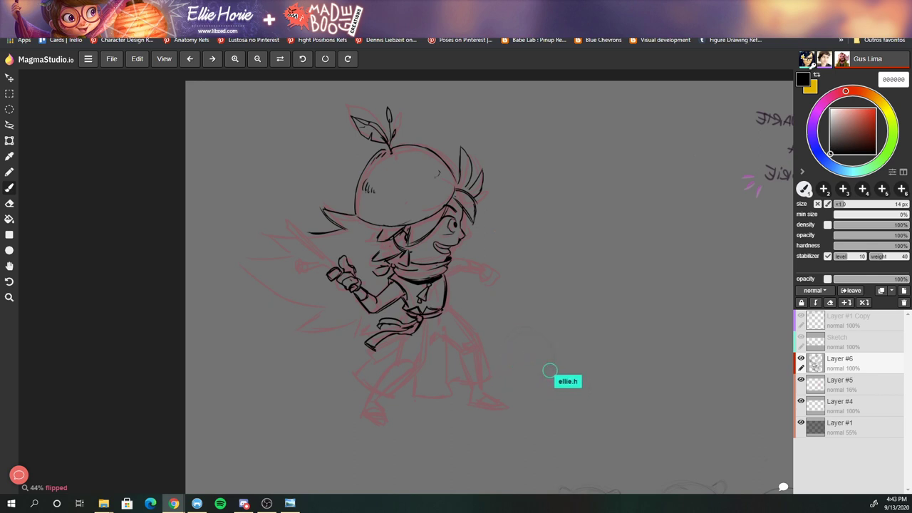
{"action": "key", "text": "e"}
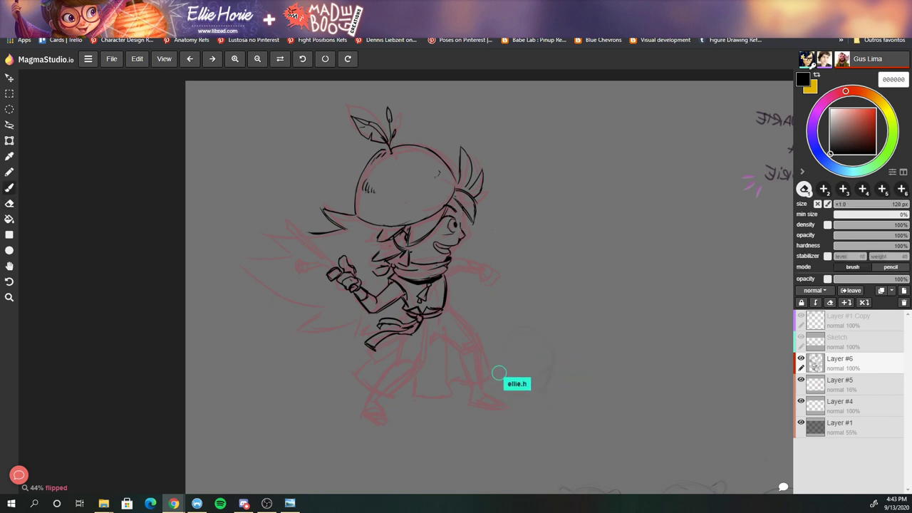
{"action": "key", "text": "b"}
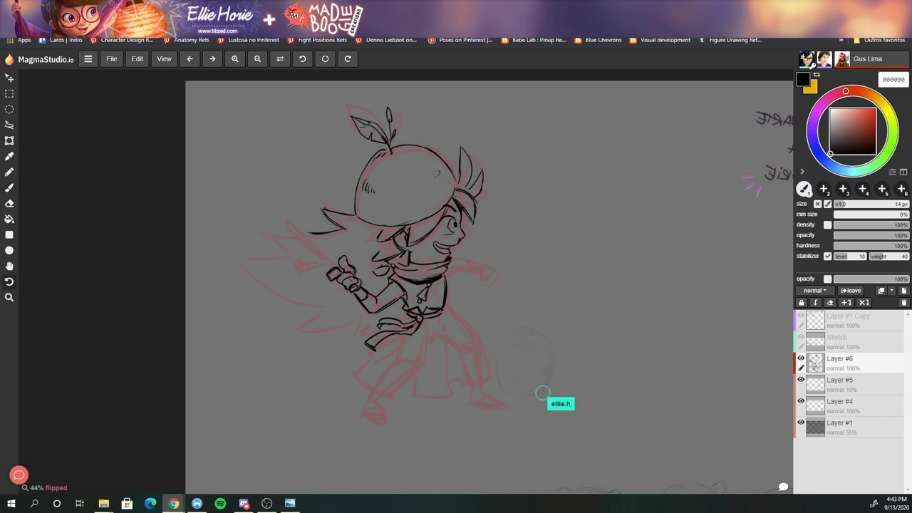
{"action": "key", "text": "e"}
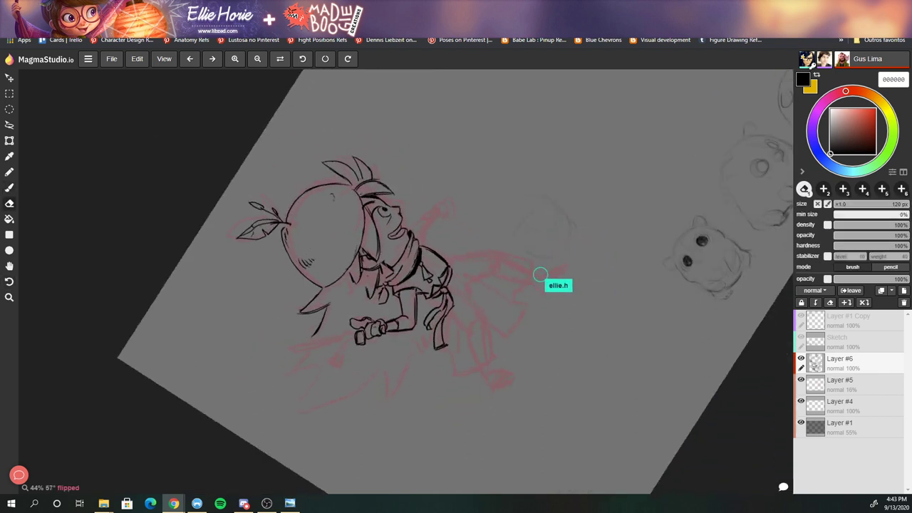
- Ink the jagged skirt, legs and shoes, the branch sword, the outstretched arm and the long hair spikes behind the character
{"action": "key", "text": "b"}
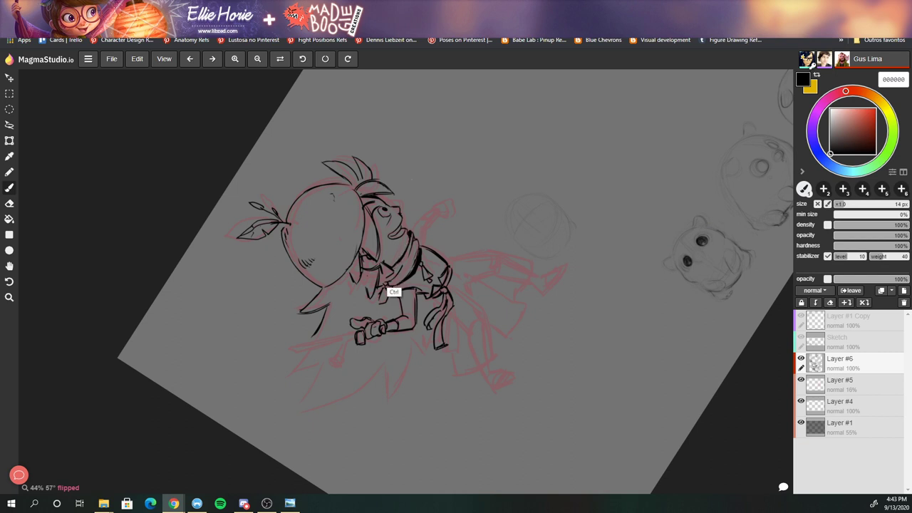
{"action": "key", "text": "0"}
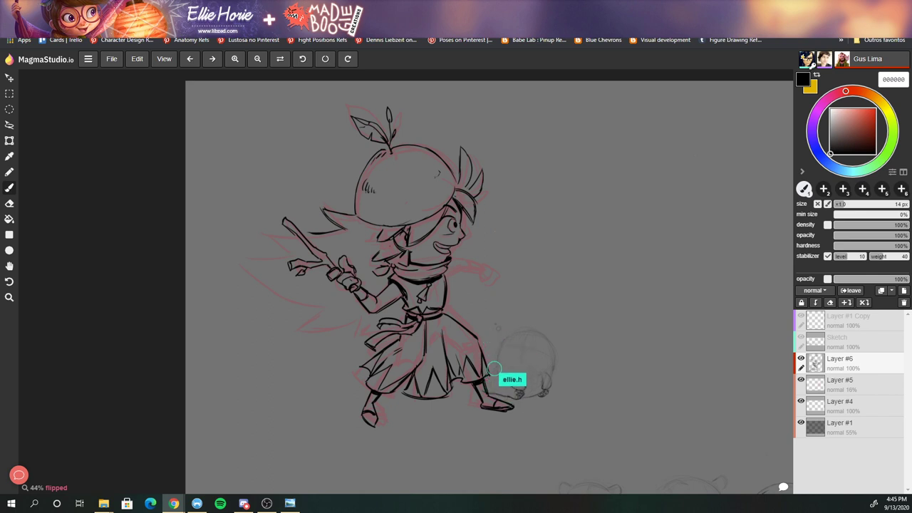
{"action": "key", "text": "e"}
{"action": "key", "text": "b"}
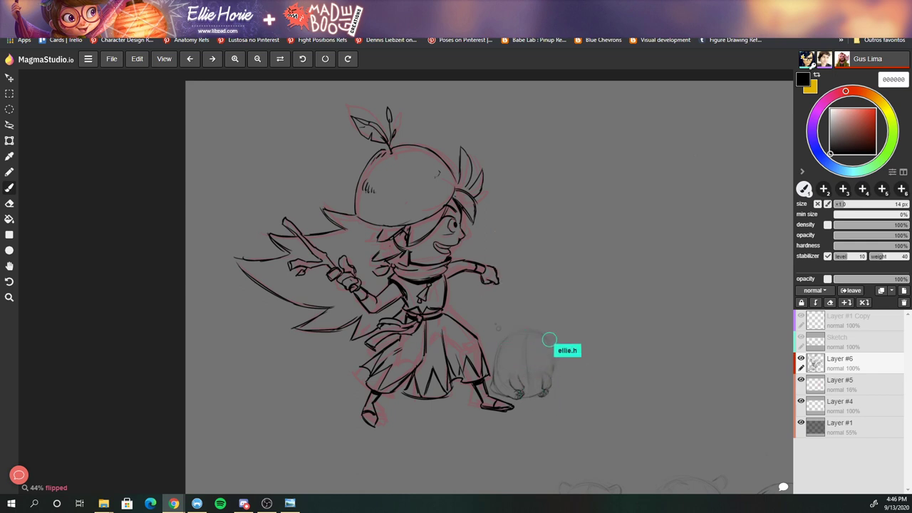
- Hide the red sketch on Layer #5 and darken the inside of the character's open mouth
{"action": "scroll", "coordinate": [479, 268], "scroll_direction": "down", "scroll_amount": 2}
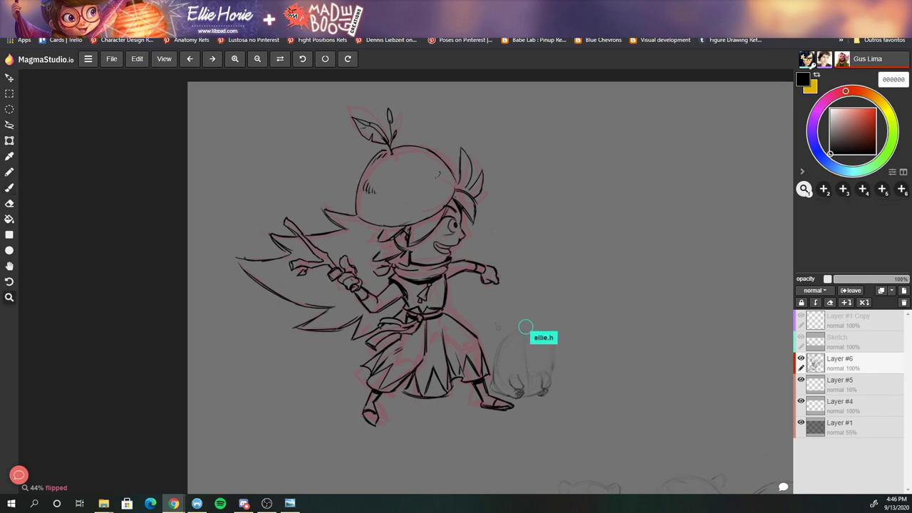
{"action": "scroll", "coordinate": [479, 268], "scroll_direction": "up", "scroll_amount": 2}
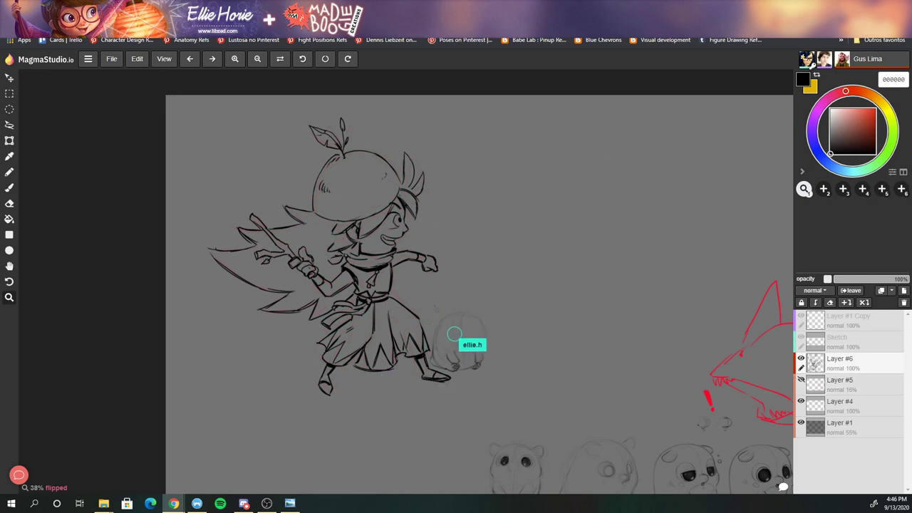
{"action": "key", "text": "b"}
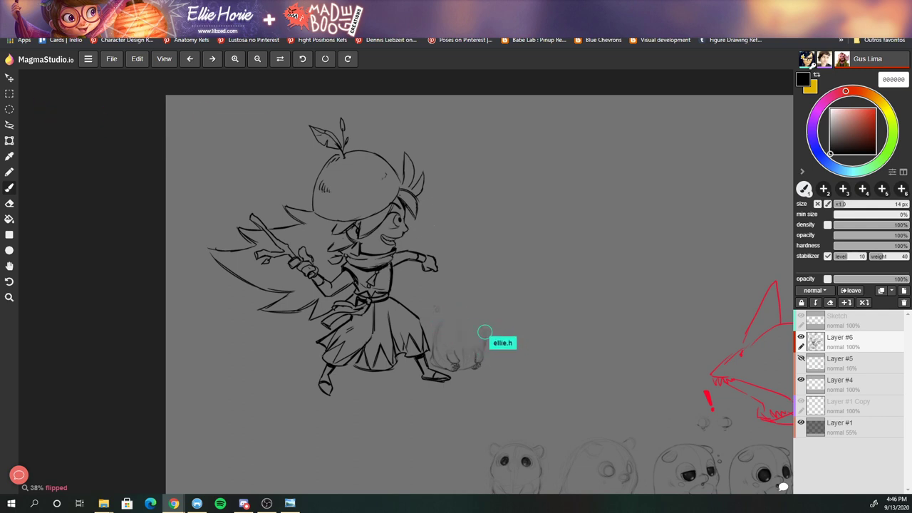
{"action": "key", "text": "e"}
{"action": "key", "text": "b"}
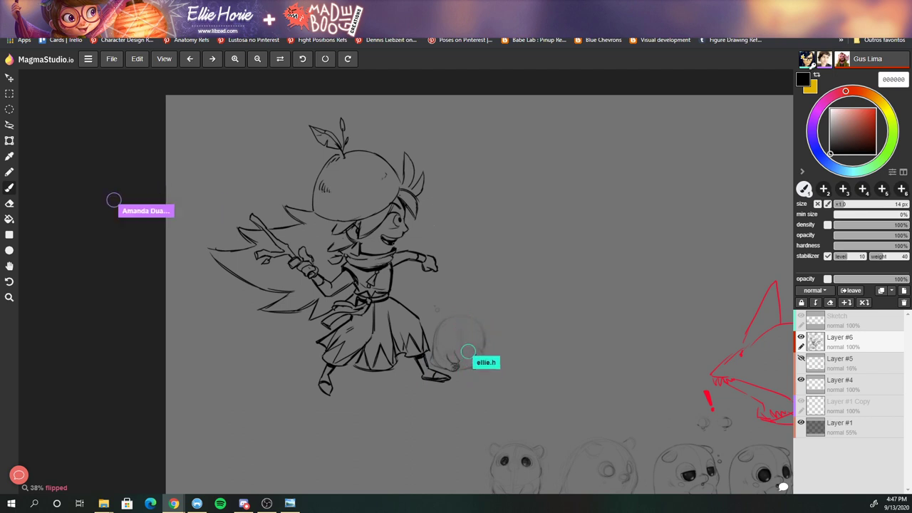
{"action": "key", "text": "e"}
{"action": "key", "text": "b"}
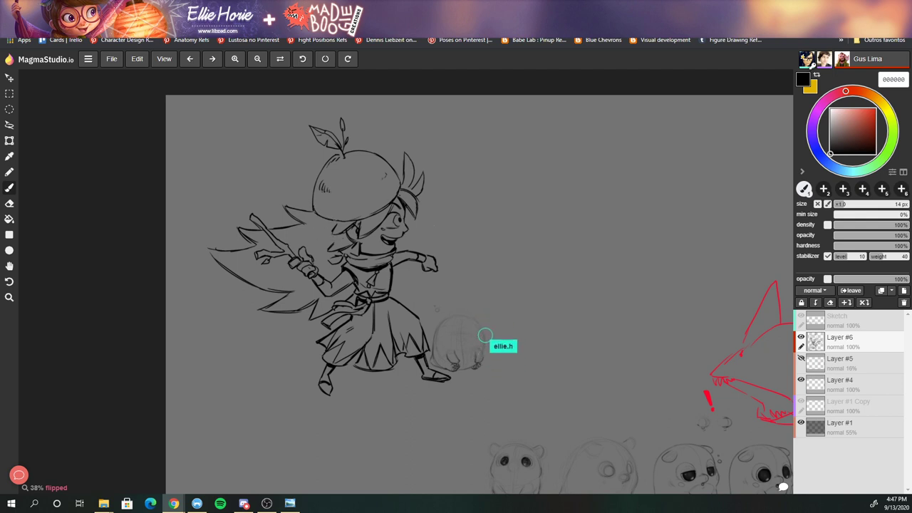
- Erase the cap's back and top outline and redraw it with a fuller, rounder curve up to the stem
{"action": "key", "text": "e"}
{"action": "key", "text": "b"}
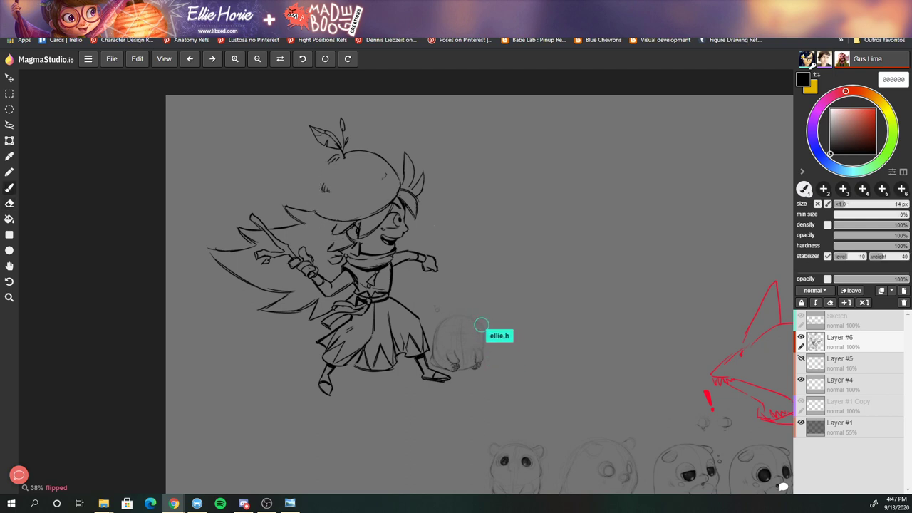
{"action": "key", "text": "ctrl"}
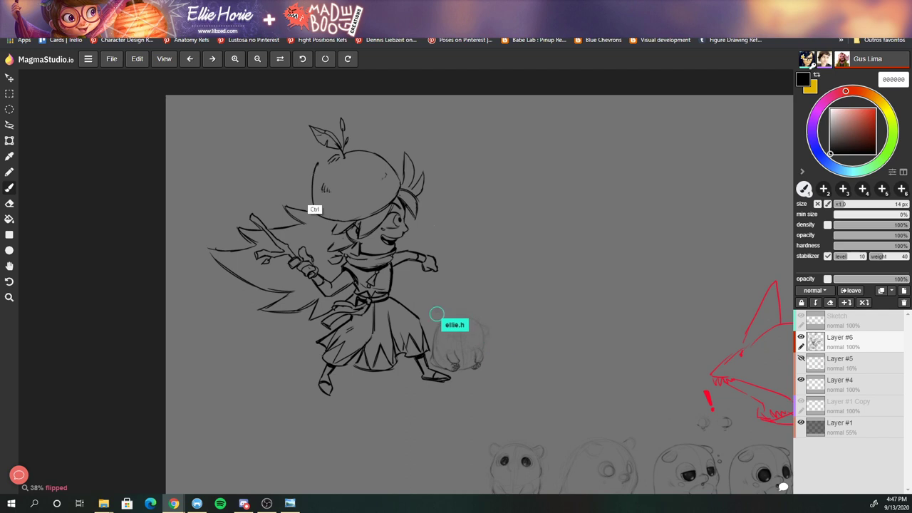
{"action": "key", "text": "ctrl"}
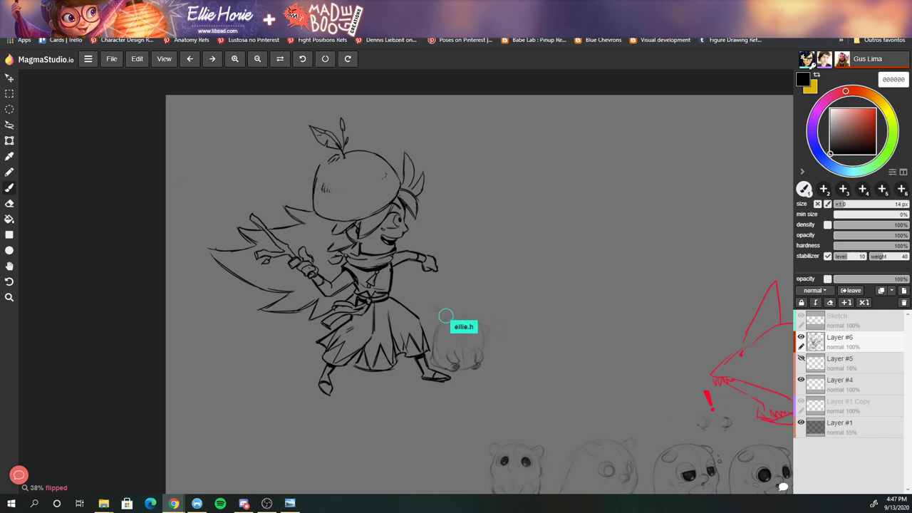
{"action": "key", "text": "e"}
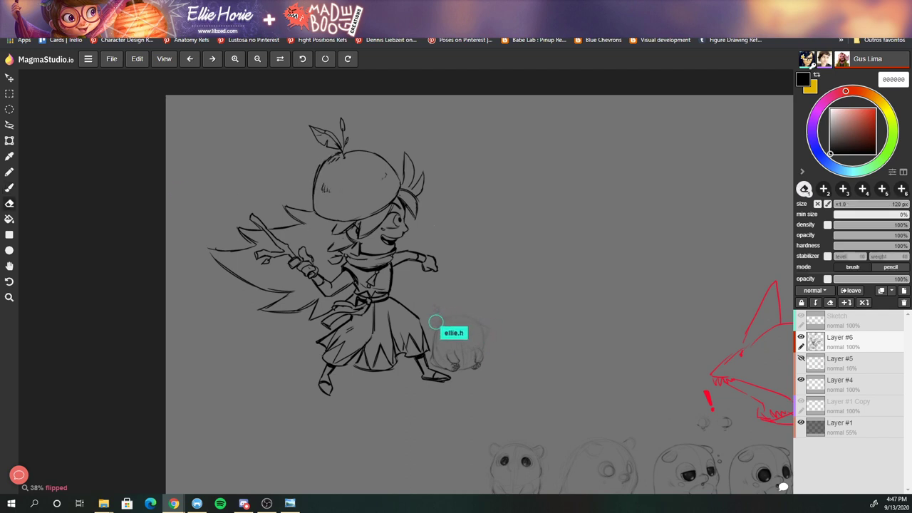
{"action": "key", "text": "b"}
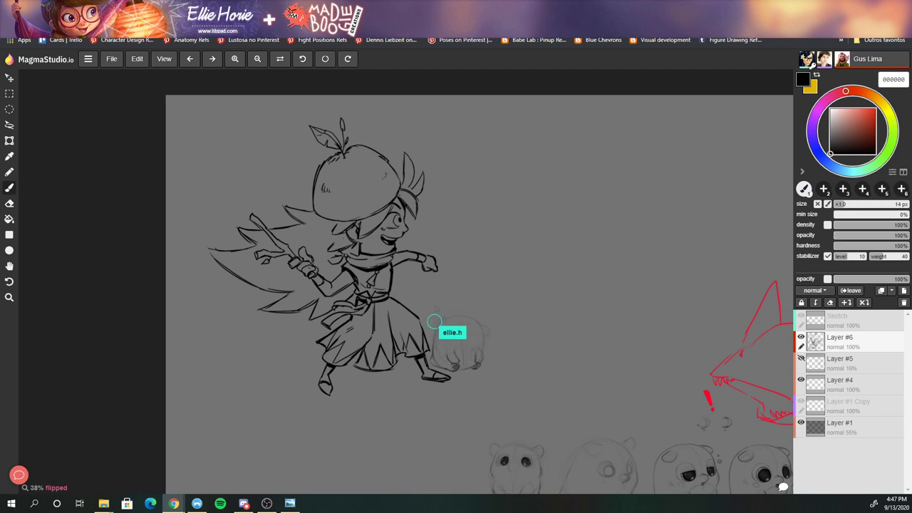
- Erase the cap's front outline above the forehead and redraw it as a cleaner curve
{"action": "key", "text": "minus"}
{"action": "key", "text": "plus"}
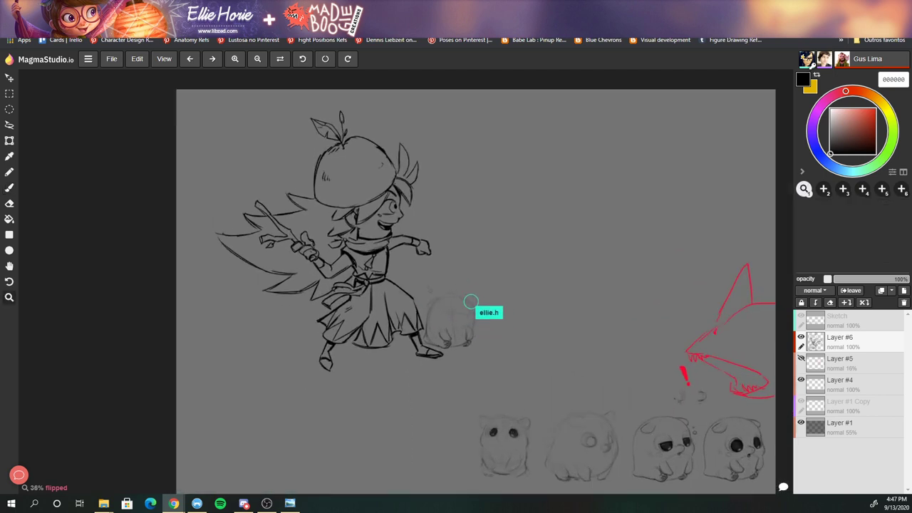
{"action": "key", "text": "b"}
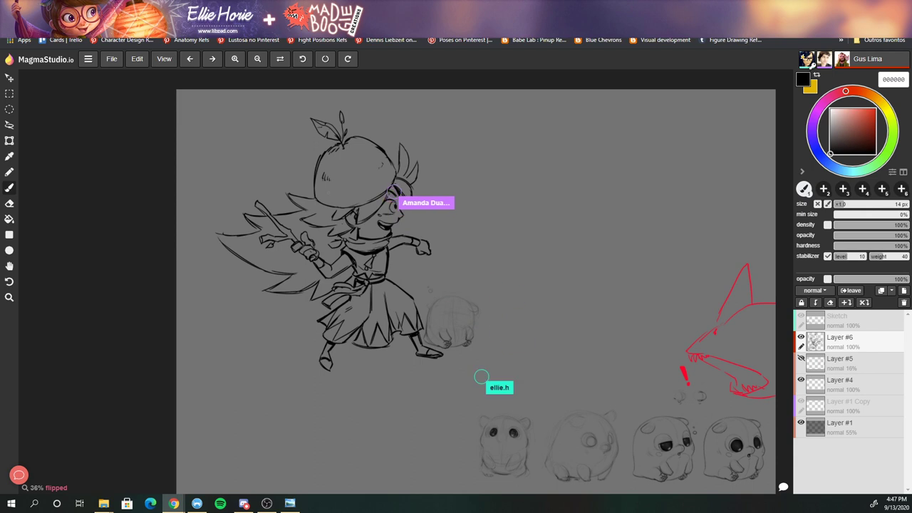
{"action": "key", "text": "minus"}
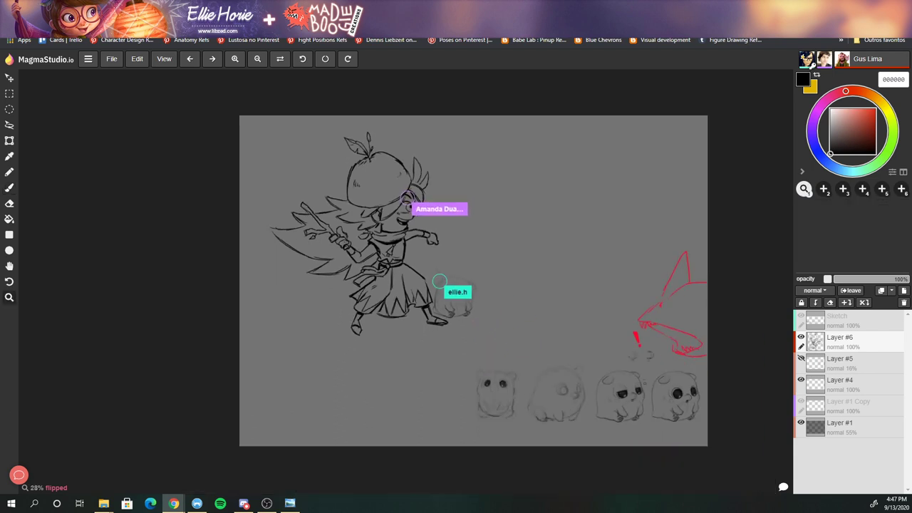
{"action": "key", "text": "plus"}
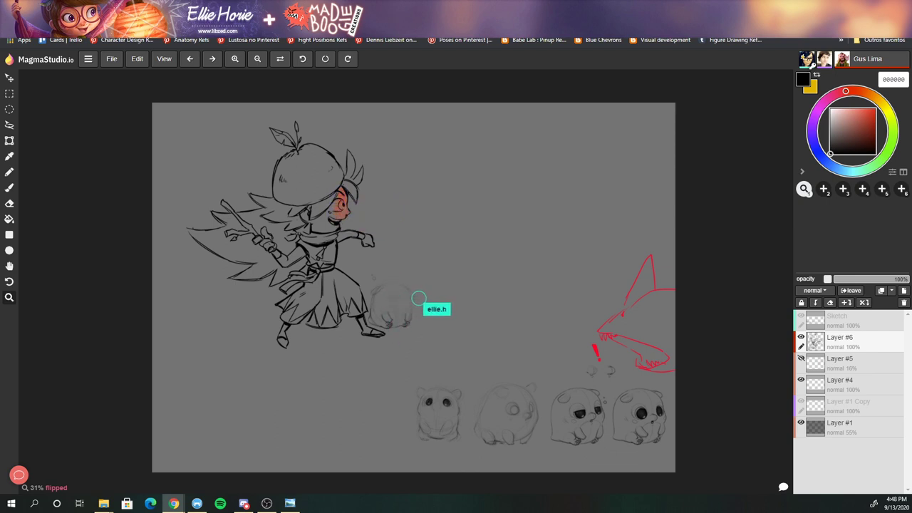
{"action": "key", "text": "e"}
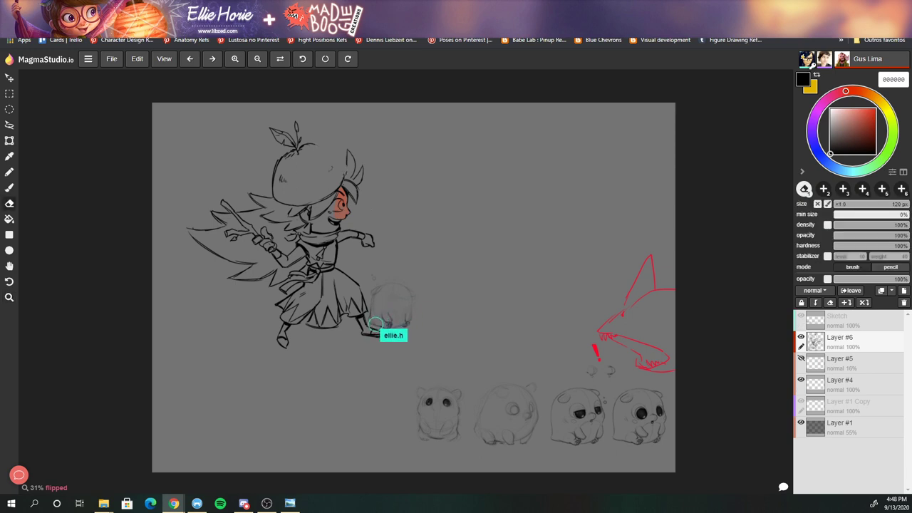
{"action": "key", "text": "b"}
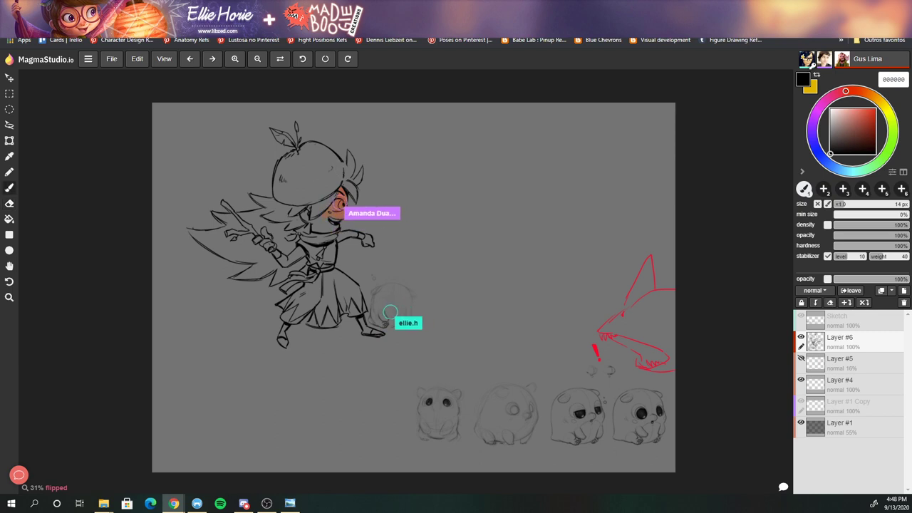
- Touch up the inked line work on the face and cap by erasing and redrawing small details
{"action": "key", "text": "e"}
{"action": "key", "text": "b"}
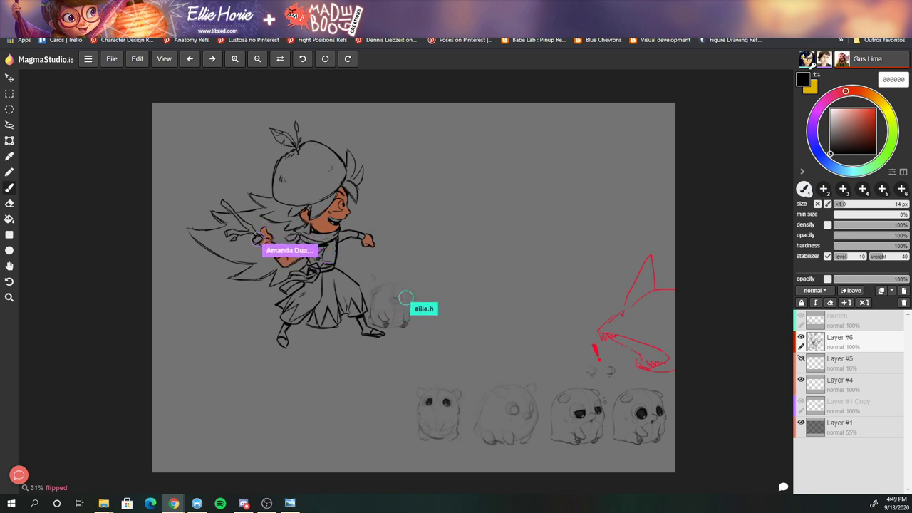
{"action": "key", "text": "e"}
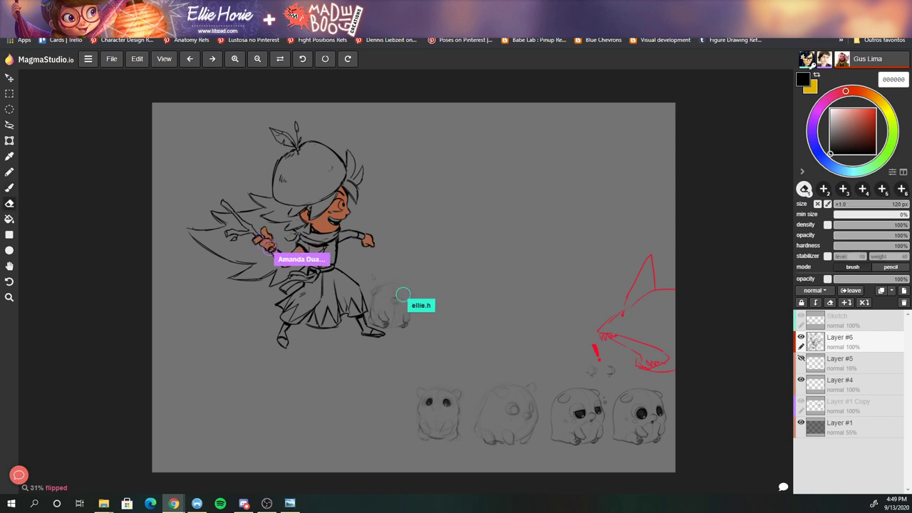
{"action": "key", "text": "b"}
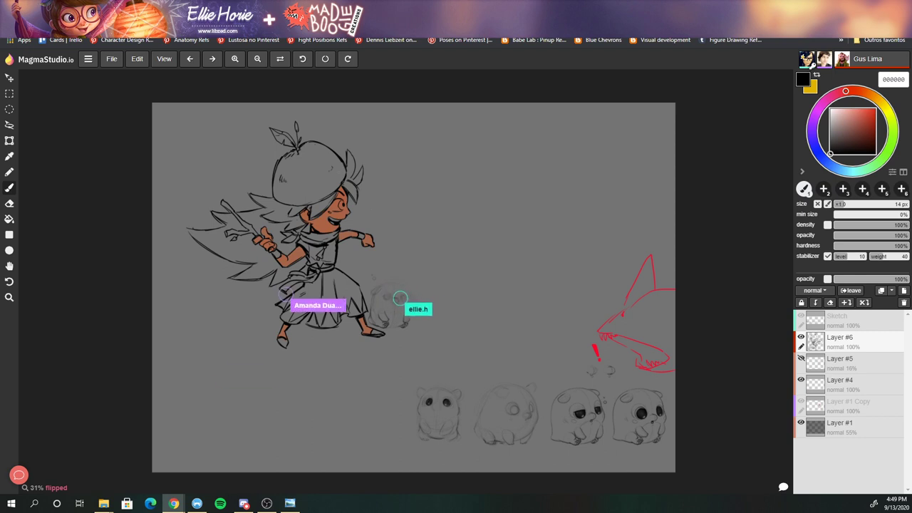
{"action": "key", "text": "e"}
{"action": "key", "text": "b"}
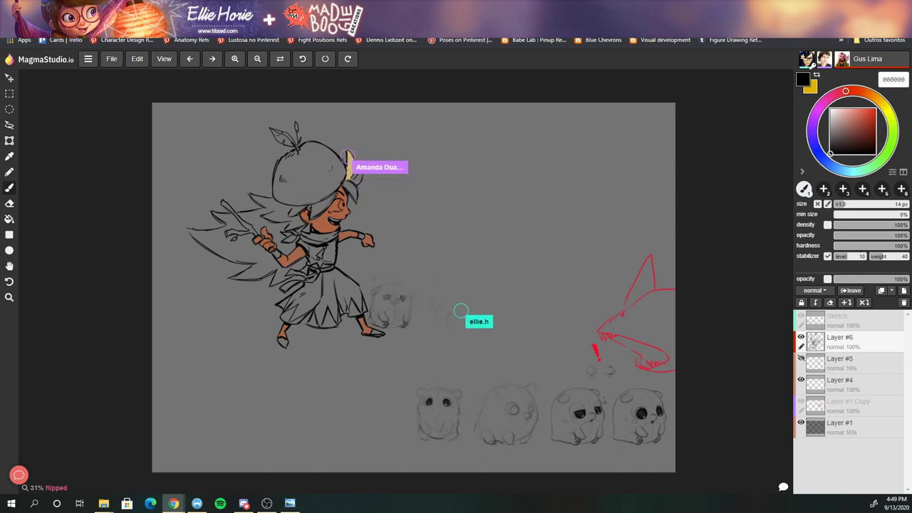
{"action": "key", "text": "e"}
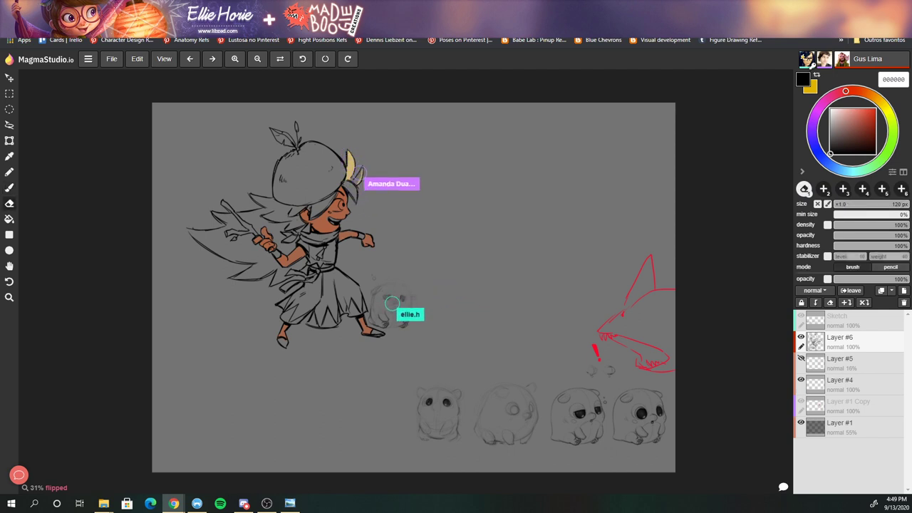
{"action": "key", "text": "b"}
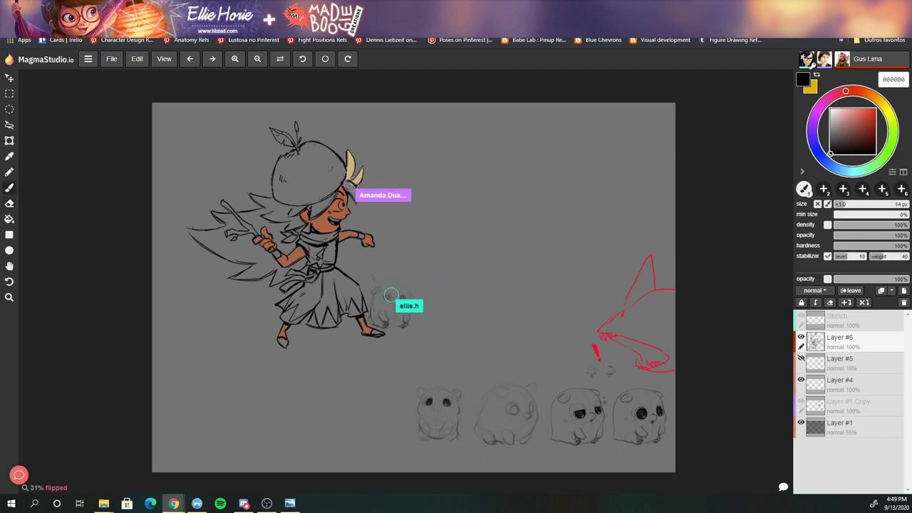
{"action": "key", "text": "e"}
{"action": "key", "text": "b"}
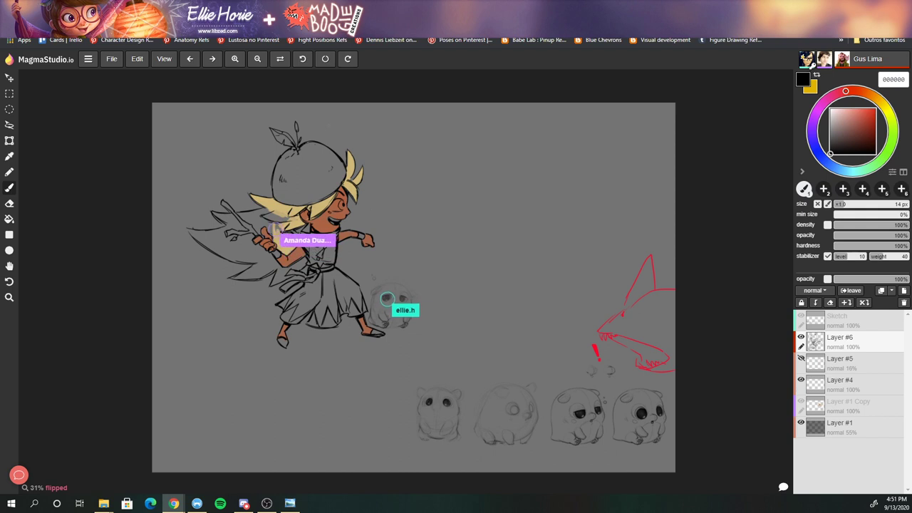
- Thicken the cap's outline and clean up the character's ink lines by erasing and redrawing them in black
{"action": "scroll", "coordinate": [335, 205], "scroll_direction": "up", "scroll_amount": 2}
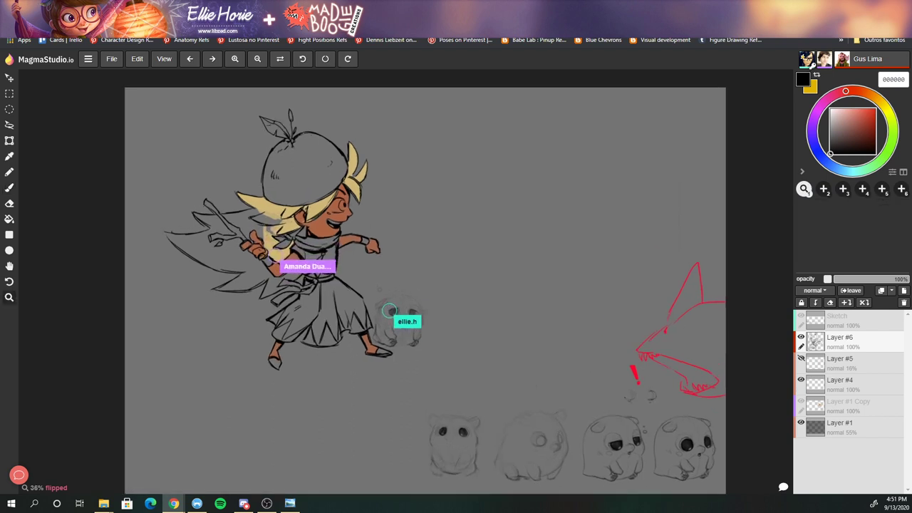
{"action": "key", "text": "e"}
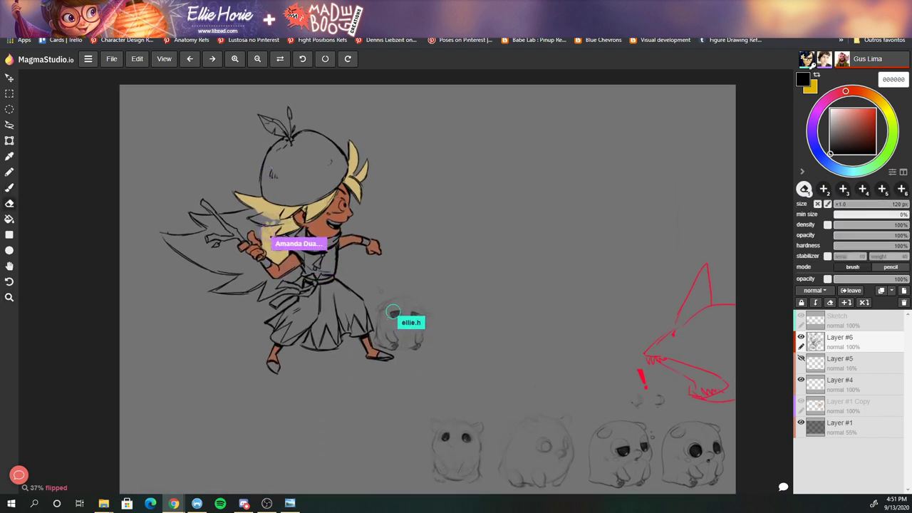
{"action": "key", "text": "b"}
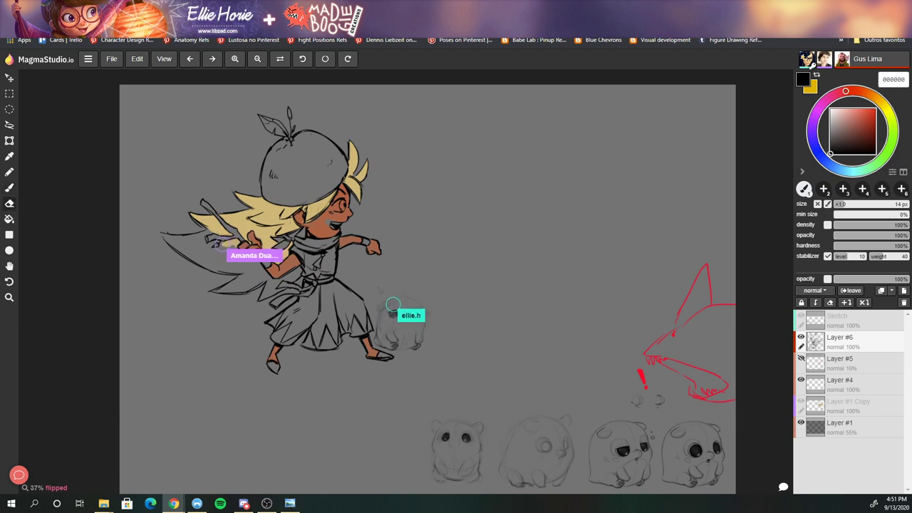
{"action": "key", "text": "e"}
{"action": "key", "text": "b"}
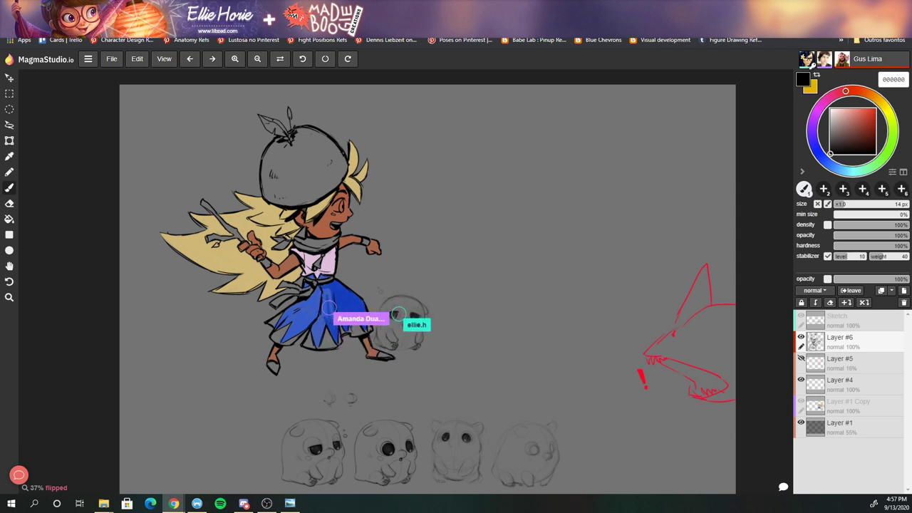
- Touch up the character's line art and letter "C'mon lil' Piggie!" inside a speech bubble beside the head
{"action": "key", "text": "e"}
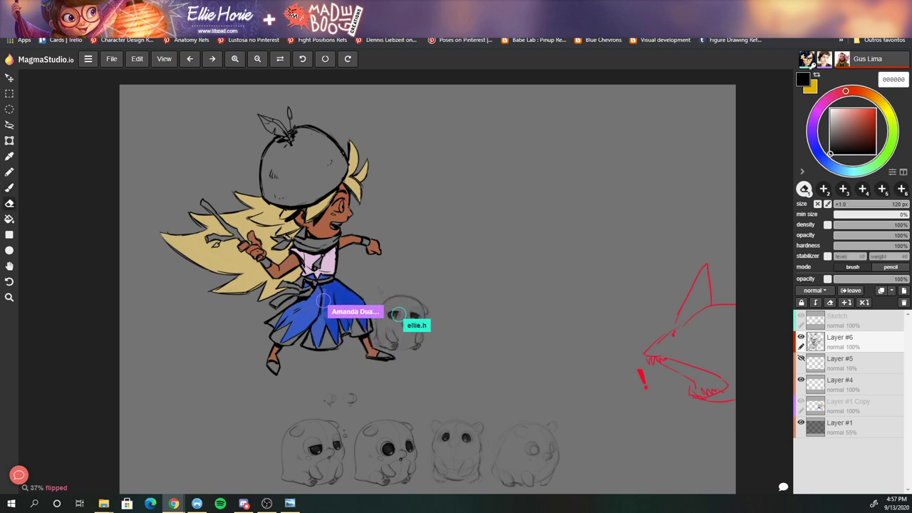
{"action": "key", "text": "b"}
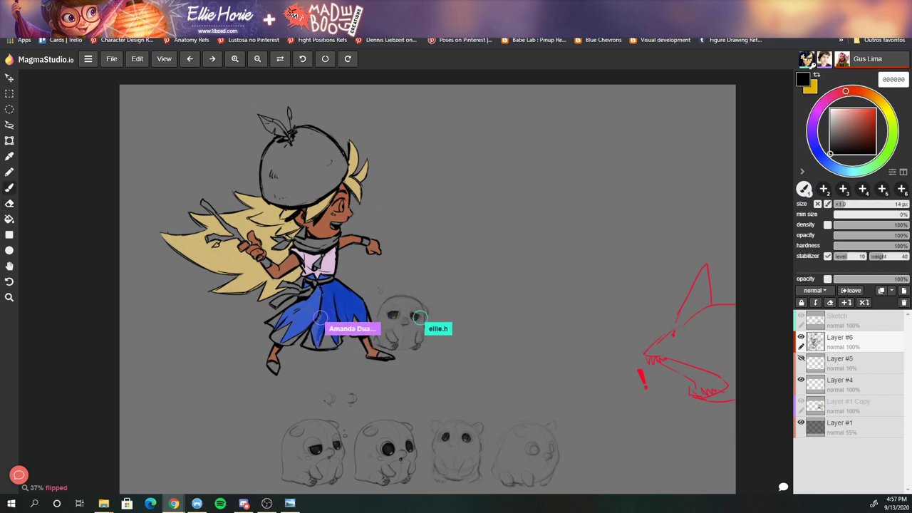
{"action": "key", "text": "e"}
{"action": "key", "text": "b"}
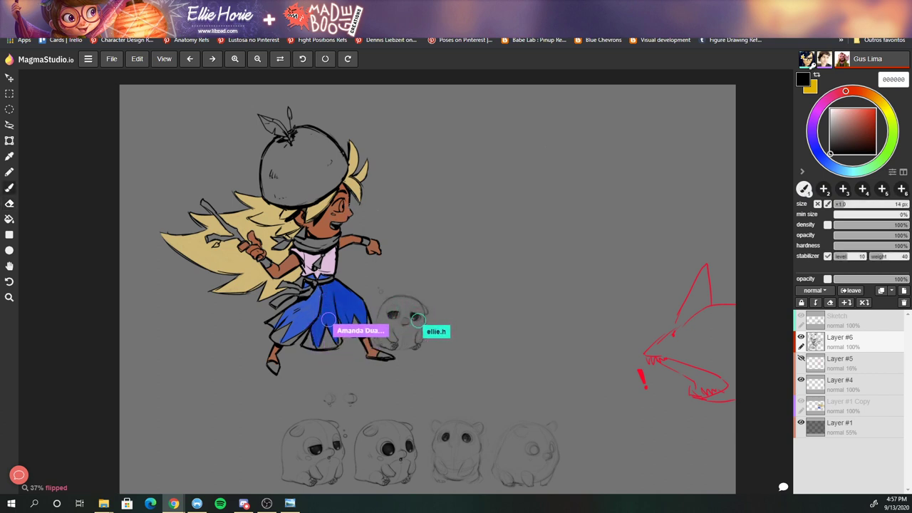
{"action": "key", "text": "e"}
{"action": "key", "text": "b"}
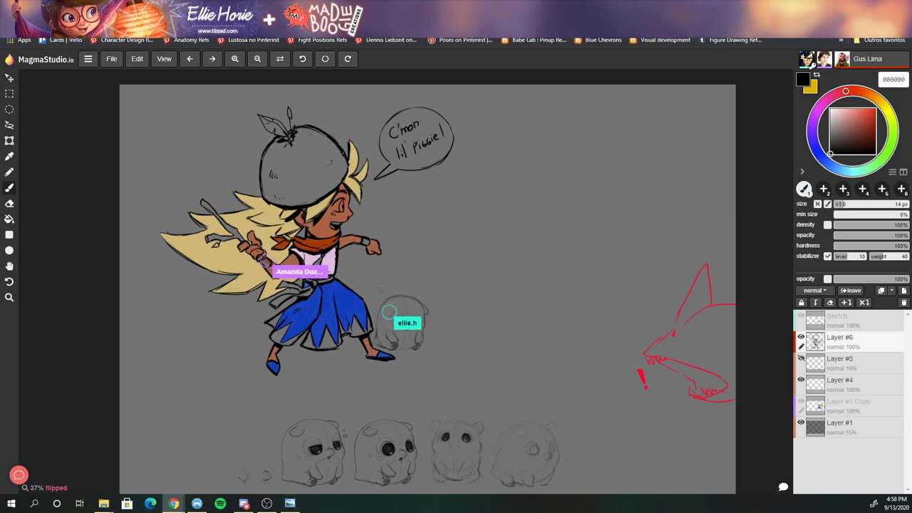
- Add a new layer and sketch a small grinning creature with a wide oval head in front of the character
{"action": "left_click_drag", "start_coordinate": [746, 323], "coordinate": [701, 320]}
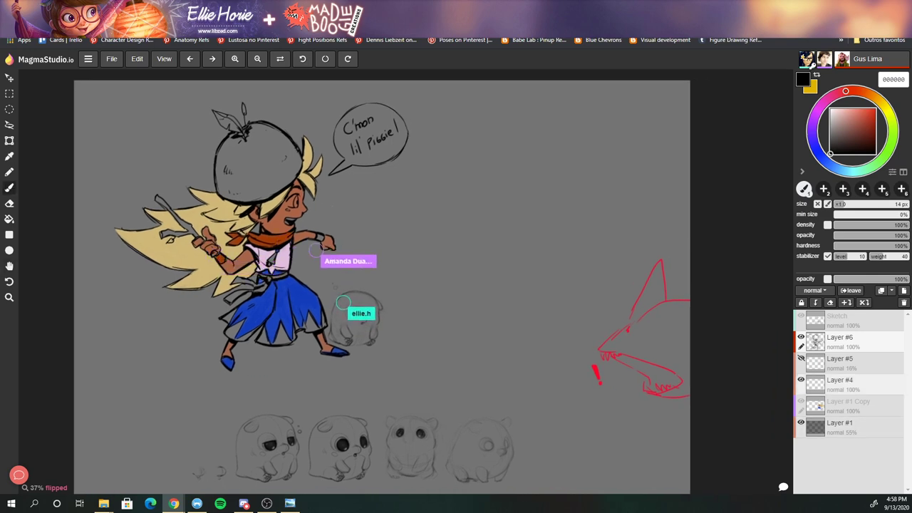
{"action": "key", "text": "ctrl+shift+n"}
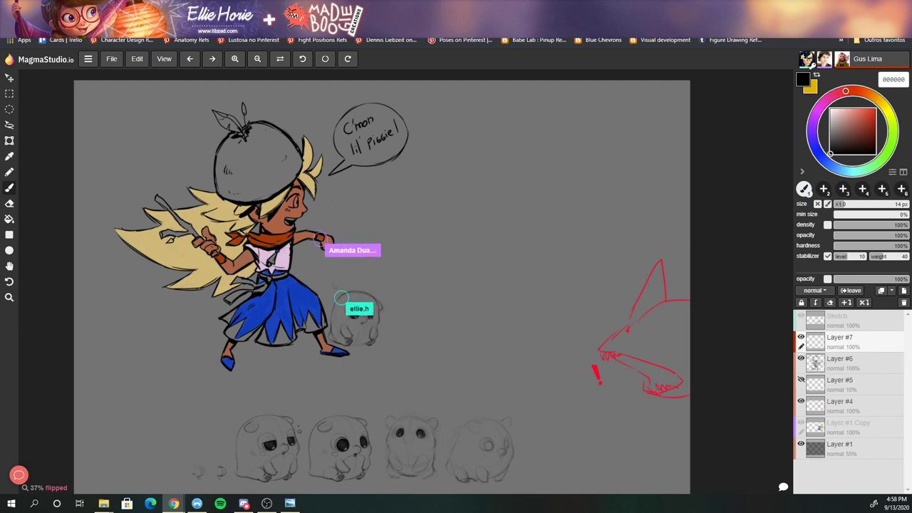
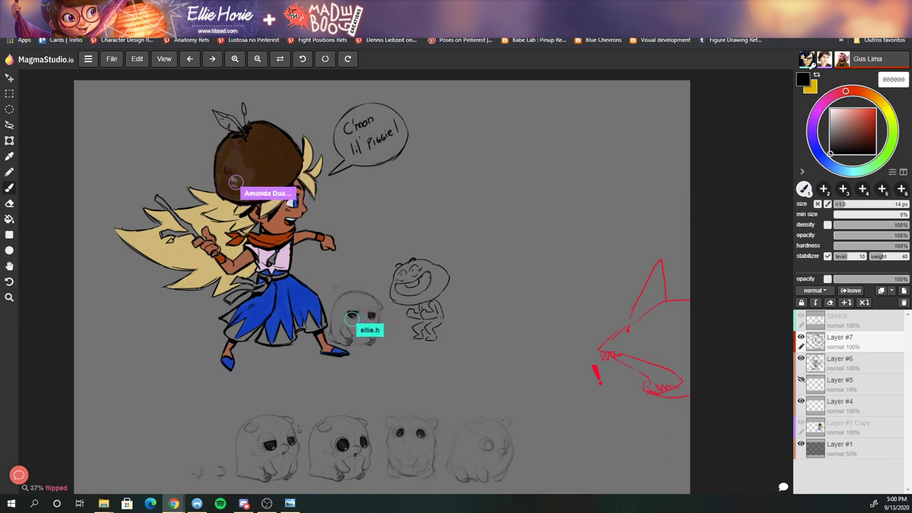
{"action": "key", "text": "e"}
{"action": "key", "text": "b"}
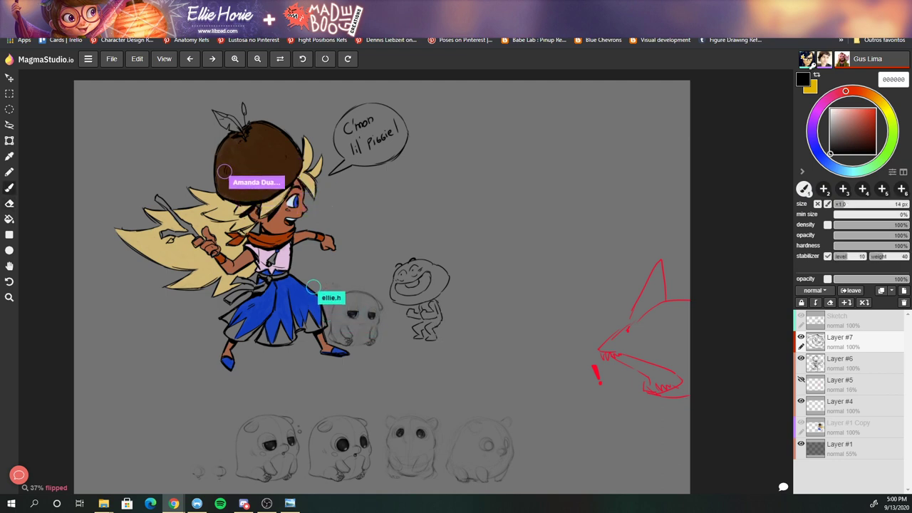
- Lower the opacity of Layer #6, the character's line art, to just under 50%
{"action": "left_click", "coordinate": [840, 362]}
{"action": "left_click_drag", "start_coordinate": [903, 278], "coordinate": [865, 278]}
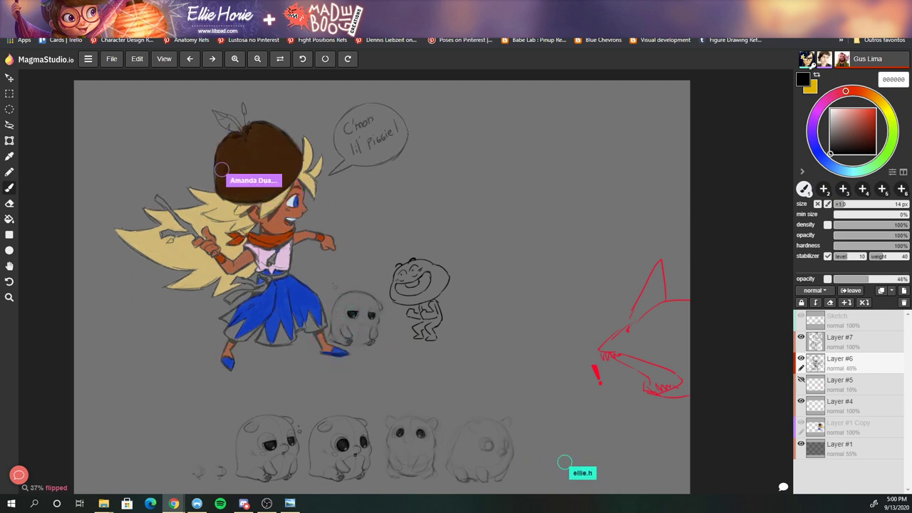
- On Layer #7, letter "Ohhh me me!!!" above the grinning creature and refine its open mouth and back
{"action": "left_click", "coordinate": [840, 340]}
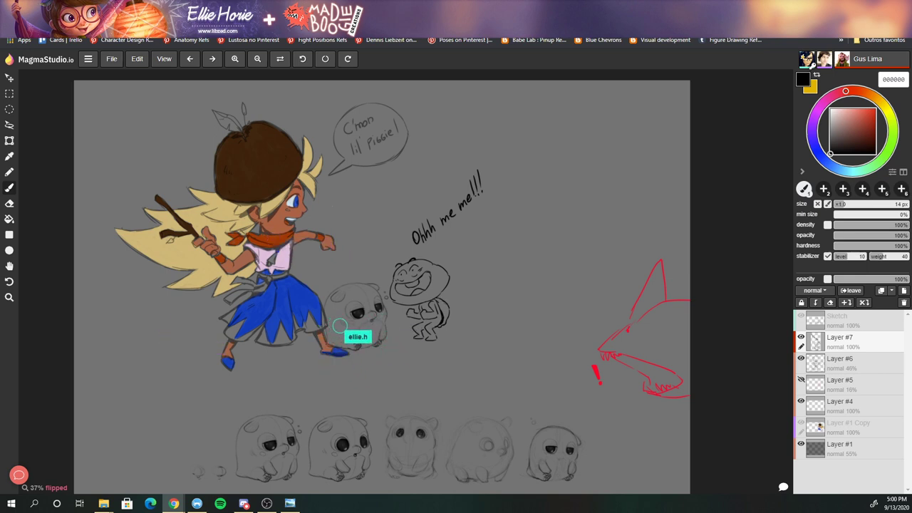
{"action": "key", "text": "e"}
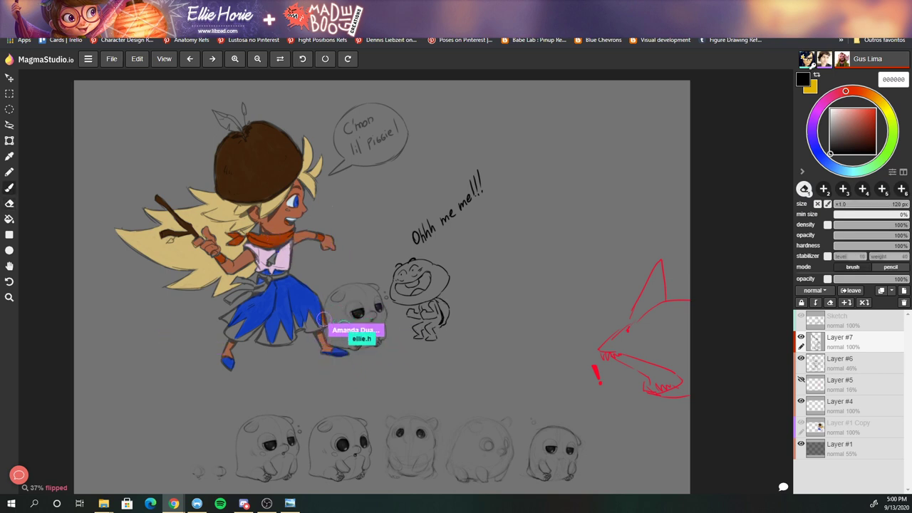
{"action": "key", "text": "b"}
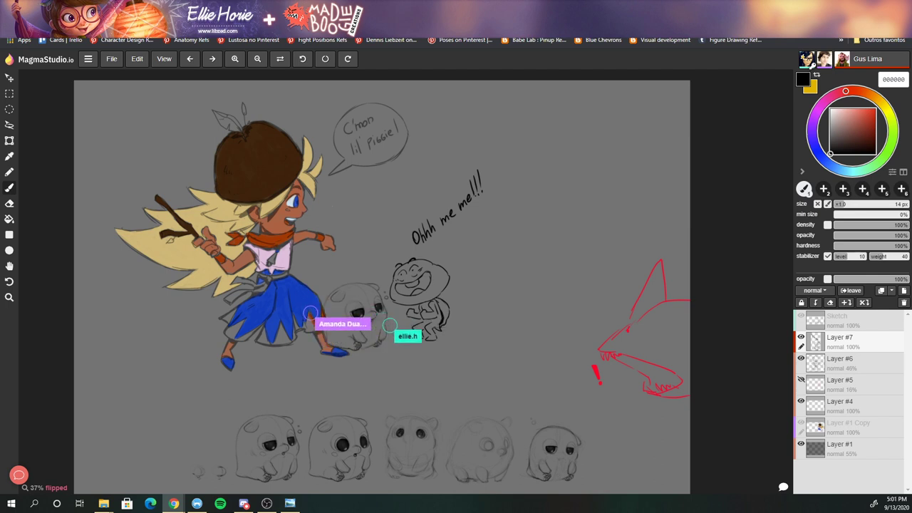
{"action": "key", "text": "e"}
{"action": "key", "text": "b"}
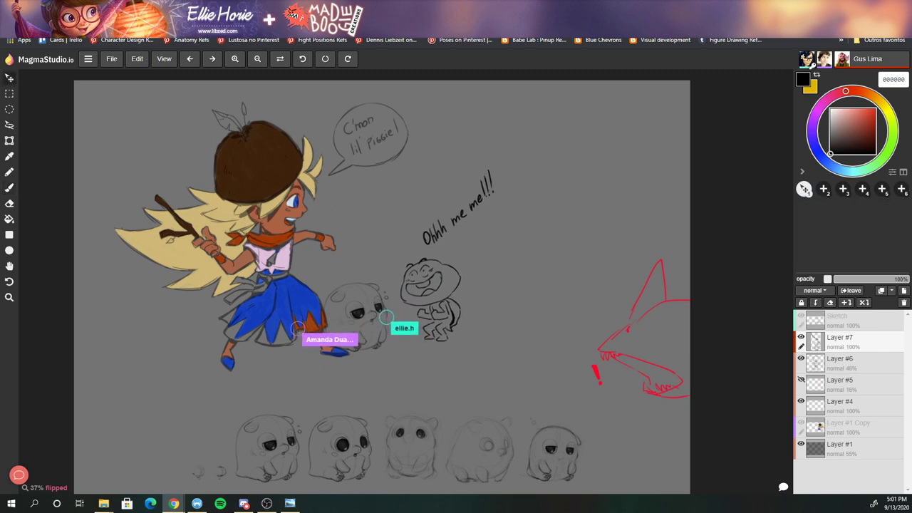
- Scale up the grinning creature and its lettering on Layer #7 by about a quarter and shift them slightly down
{"action": "key", "text": "ctrl+t"}
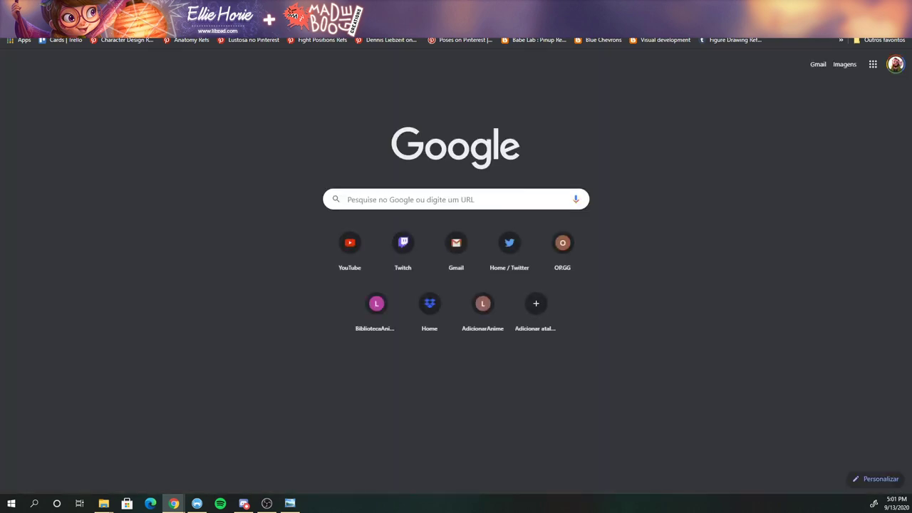
{"action": "key", "text": "ctrl+w"}
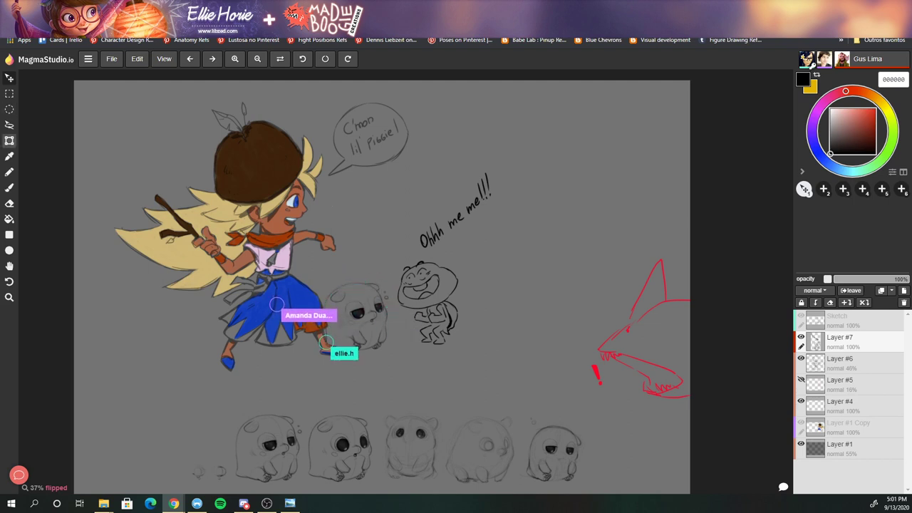
{"action": "key", "text": "ctrl+t"}
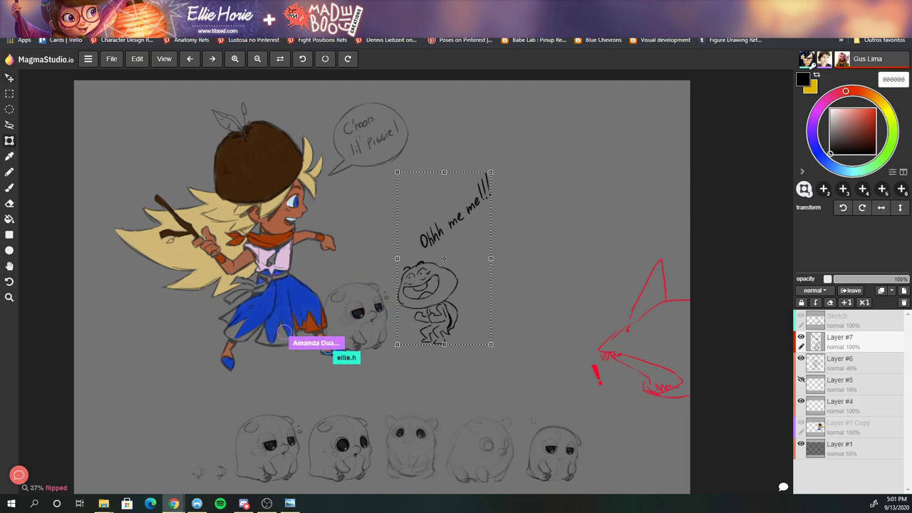
{"action": "left_click_drag", "start_coordinate": [490, 171], "coordinate": [513, 134]}
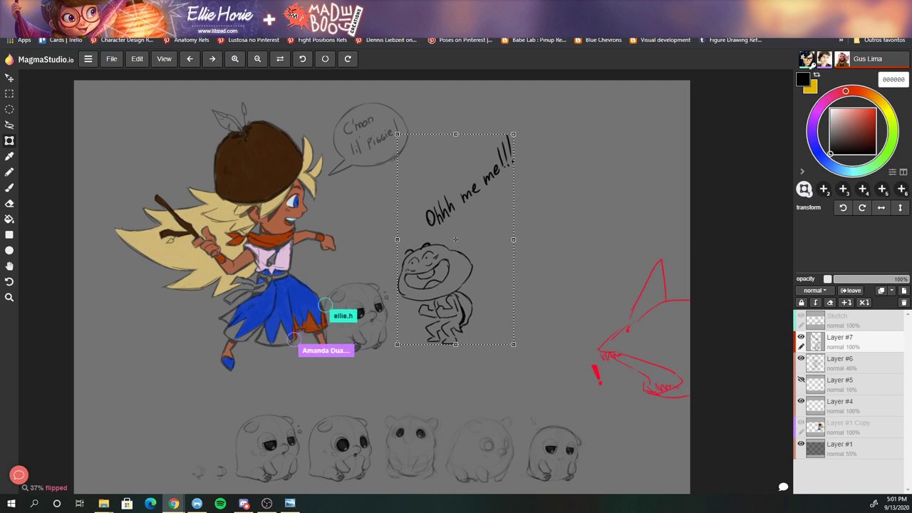
{"action": "left_click_drag", "start_coordinate": [456, 239], "coordinate": [454, 247]}
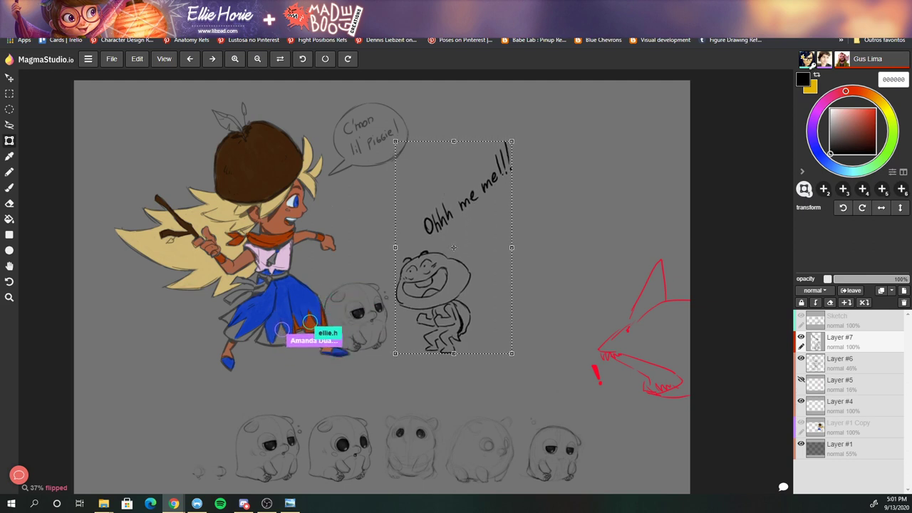
{"action": "key", "text": "Return"}
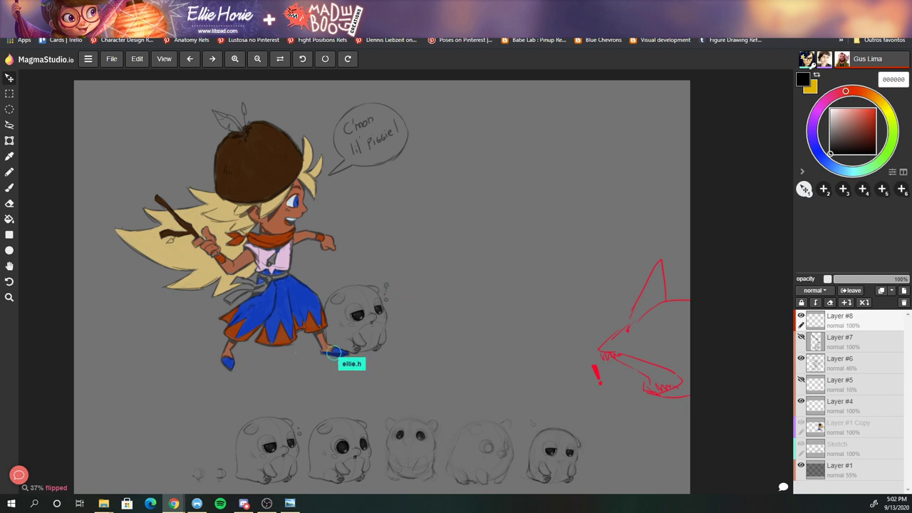
- On Layer #8, sketch a creature with a large rounded body, small low head and one thin front leg
{"action": "key", "text": "b"}
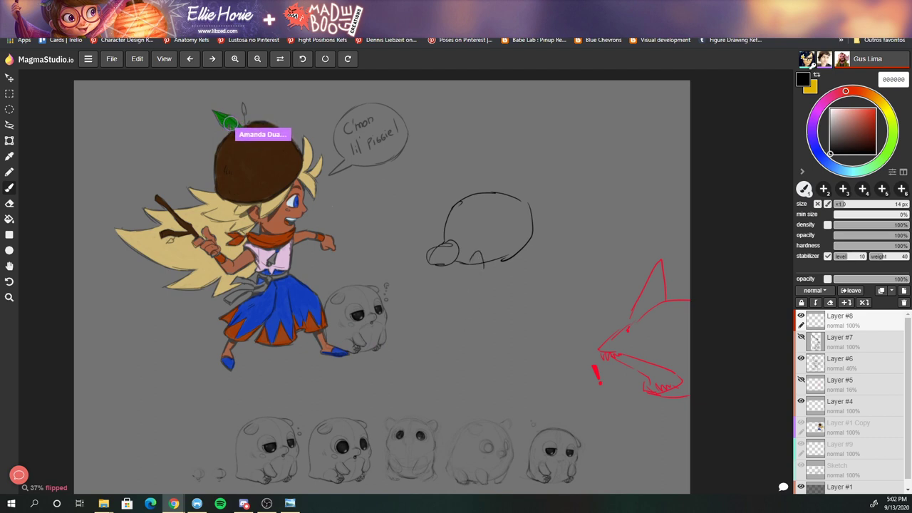
{"action": "key", "text": "ctrl+z"}
{"action": "key", "text": "ctrl+z"}
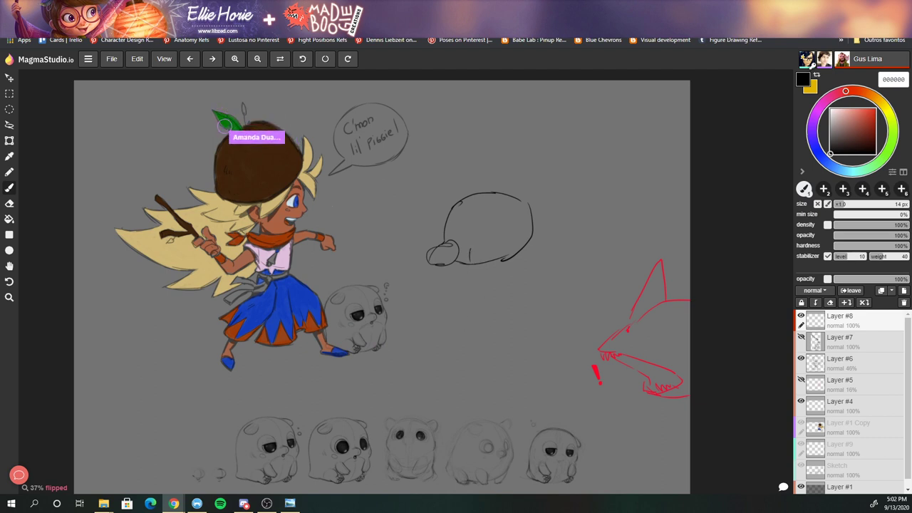
{"action": "left_click_drag", "start_coordinate": [478, 269], "coordinate": [486, 317]}
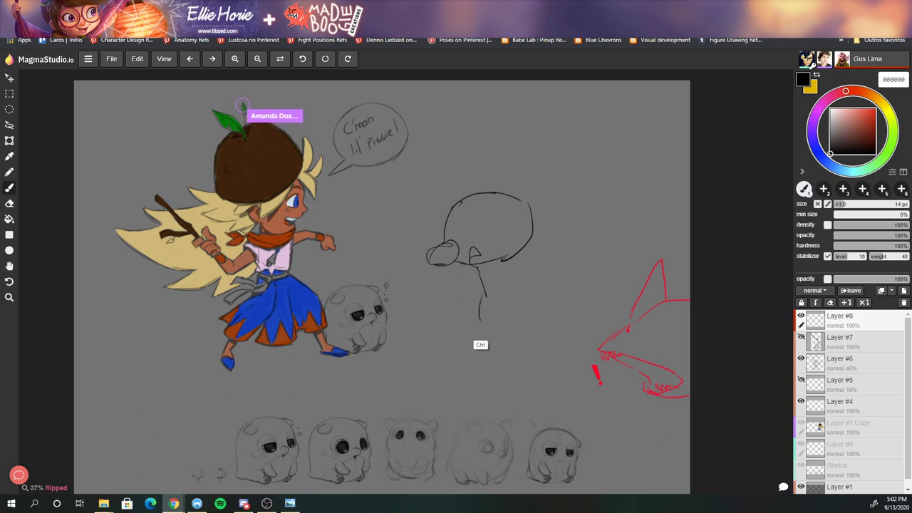
{"action": "key", "text": "ctrl+z"}
{"action": "mouse_move", "coordinate": [479, 266]}
{"action": "left_mouse_down"}
{"action": "mouse_move", "coordinate": [458, 331]}
{"action": "mouse_move", "coordinate": [466, 343]}
{"action": "left_mouse_up"}
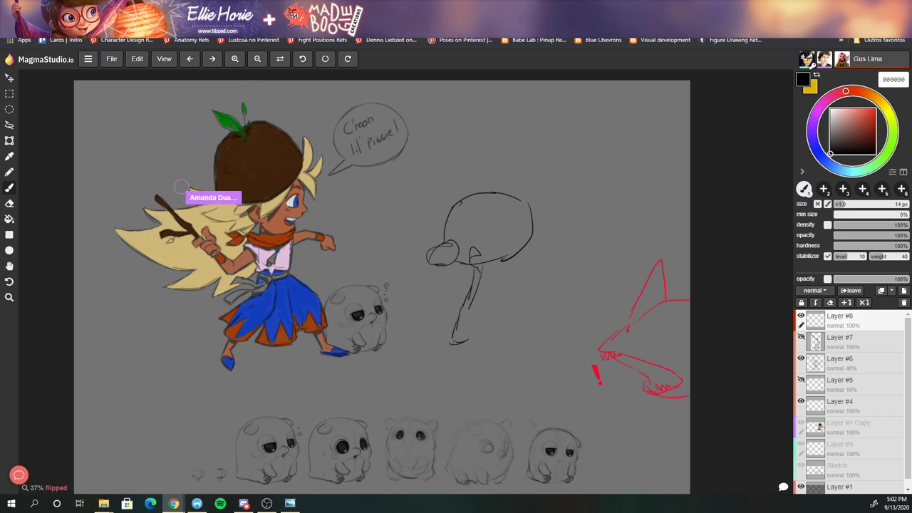
- Complete the creature's front leg and redraw the second front leg so it crosses behind the first
{"action": "left_click_drag", "start_coordinate": [474, 302], "coordinate": [469, 325]}
{"action": "left_click_drag", "start_coordinate": [460, 268], "coordinate": [446, 315]}
{"action": "key", "text": "ctrl+z"}
{"action": "key", "text": "ctrl+z"}
{"action": "key", "text": "ctrl+z"}
{"action": "mouse_move", "coordinate": [464, 268]}
{"action": "left_mouse_down"}
{"action": "mouse_move", "coordinate": [452, 302]}
{"action": "mouse_move", "coordinate": [472, 331]}
{"action": "left_mouse_up"}
{"action": "left_click_drag", "start_coordinate": [487, 300], "coordinate": [477, 322]}
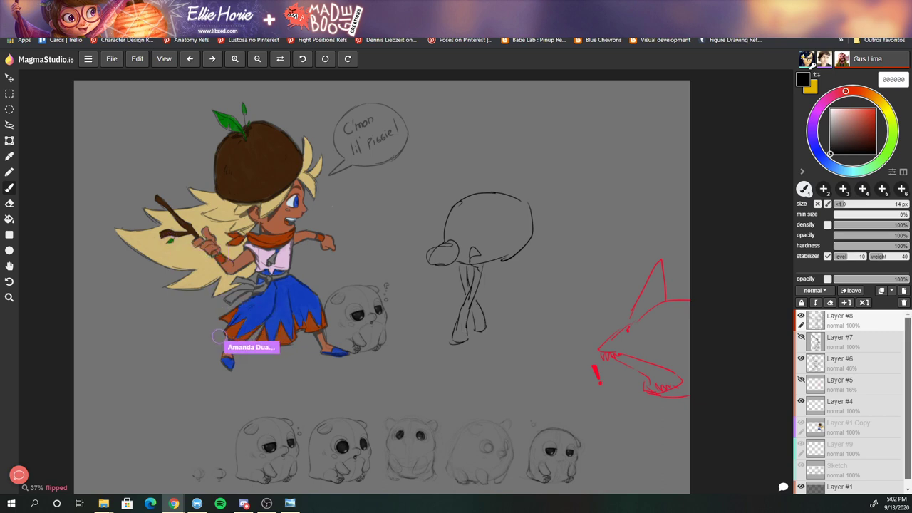
- Hide the grey background on Layer #1 and draw the creature's hind legs and long tusks in black on Layer #4
{"action": "left_click", "coordinate": [841, 487]}
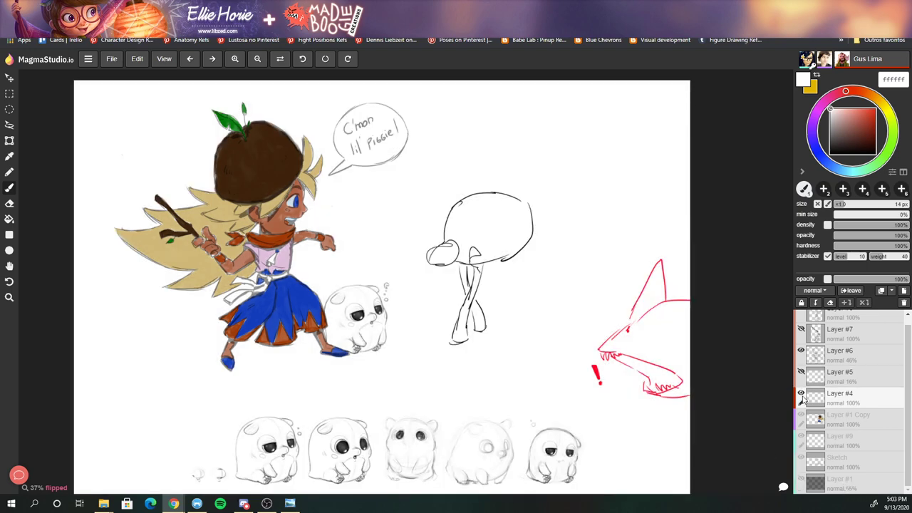
{"action": "scroll", "coordinate": [802, 370], "scroll_direction": "up", "scroll_amount": 1}
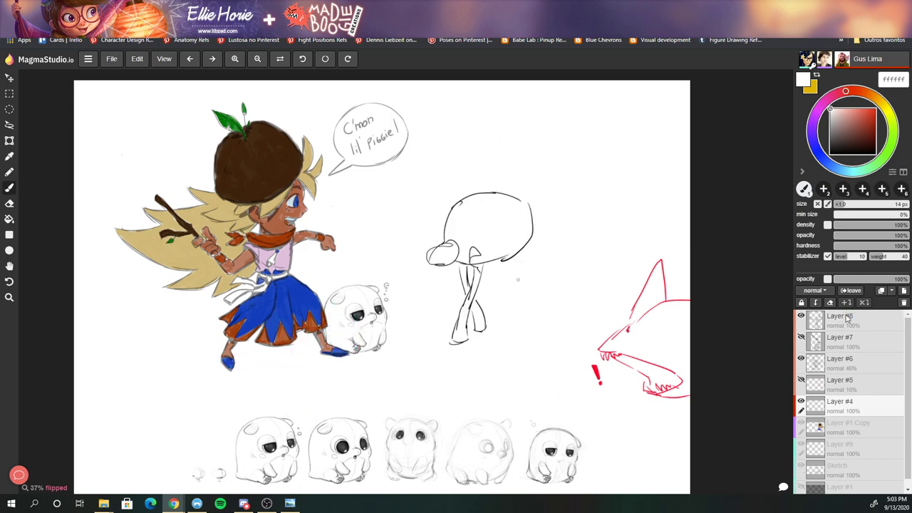
{"action": "key", "text": "d"}
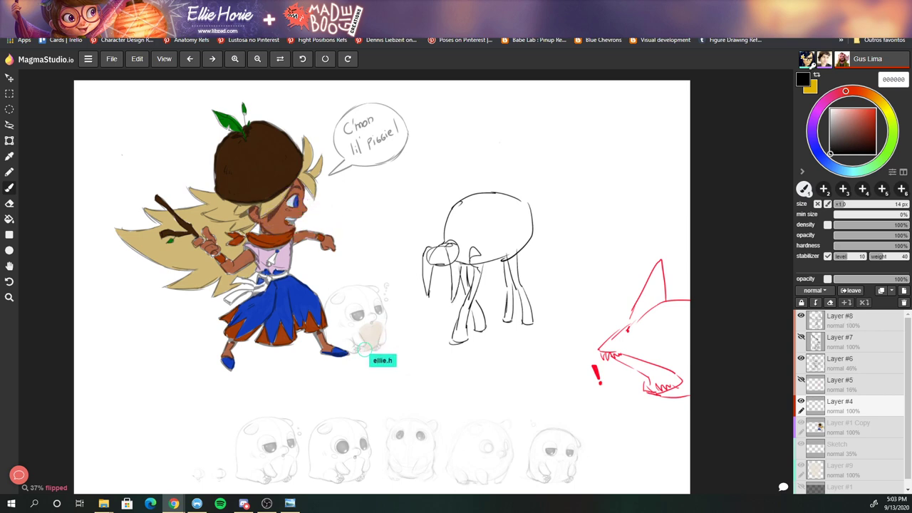
- Move Layer #4 above Layer #8 to merge it down, and hide the merged layer
{"action": "key", "text": "e"}
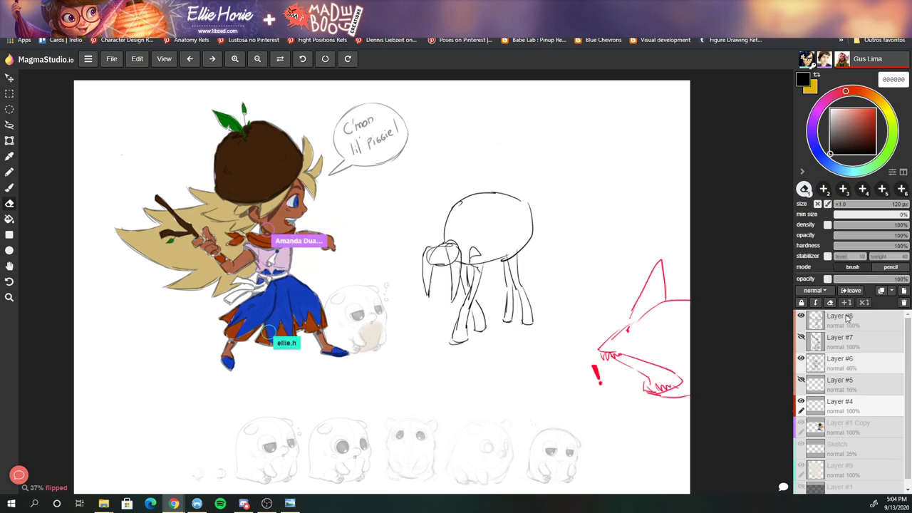
{"action": "scroll", "coordinate": [849, 399], "scroll_direction": "down", "scroll_amount": 1}
{"action": "left_click_drag", "start_coordinate": [841, 391], "coordinate": [855, 317]}
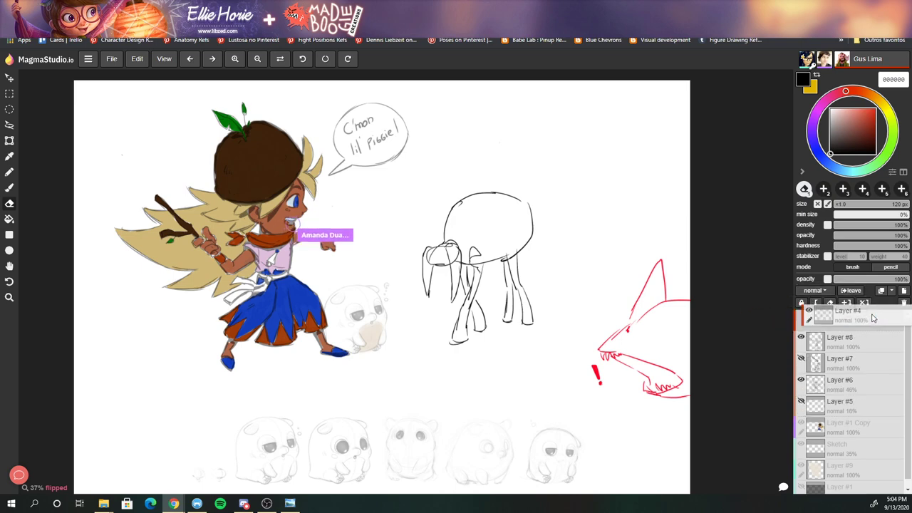
{"action": "left_click", "coordinate": [801, 338]}
{"action": "left_click", "coordinate": [801, 338]}
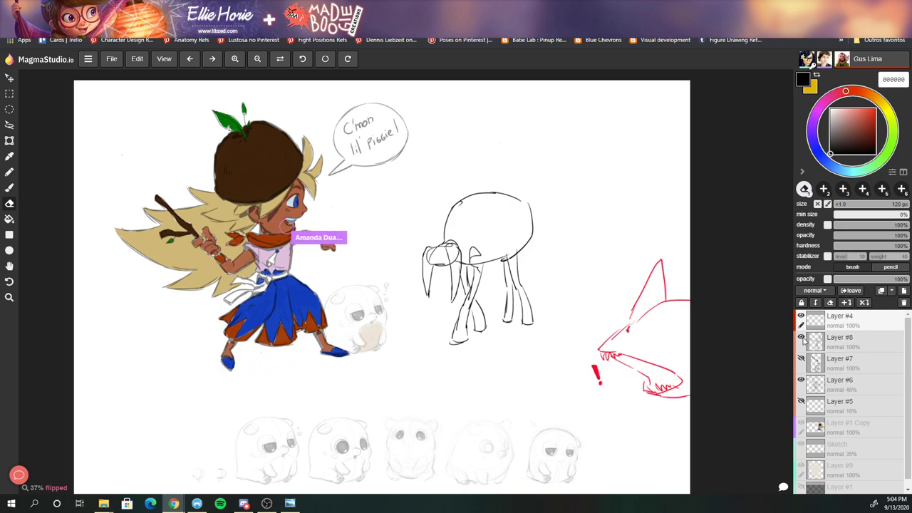
{"action": "key", "text": "ctrl+e"}
{"action": "left_click", "coordinate": [802, 338]}
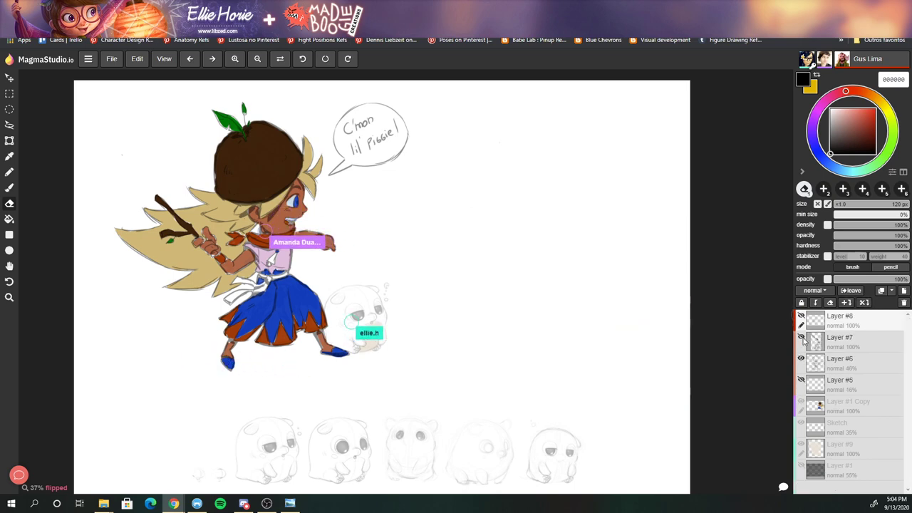
- Show Layer #8, erase the lines inside the creature's head, and draw its eyes and antennae with a 14 px brush
{"action": "left_click", "coordinate": [802, 338]}
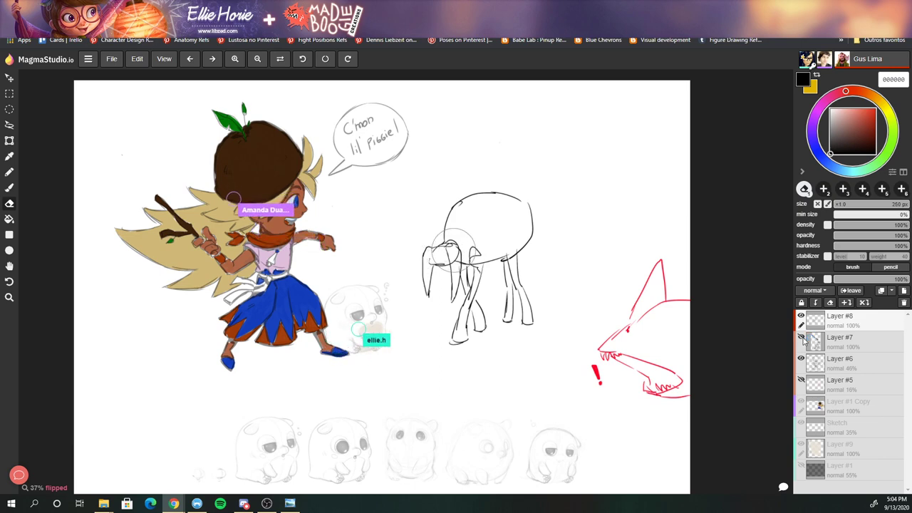
{"action": "key", "text": "bracketleft"}
{"action": "key", "text": "bracketleft"}
{"action": "key", "text": "bracketleft"}
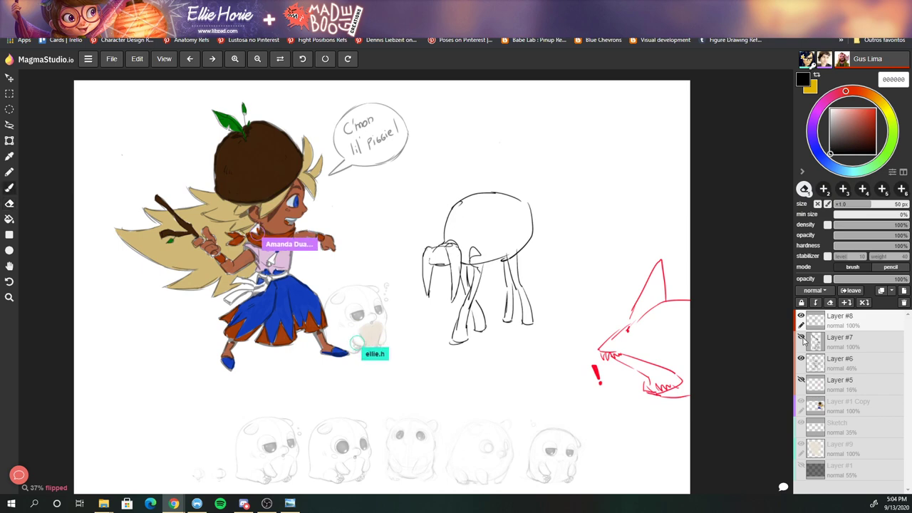
{"action": "key", "text": "1"}
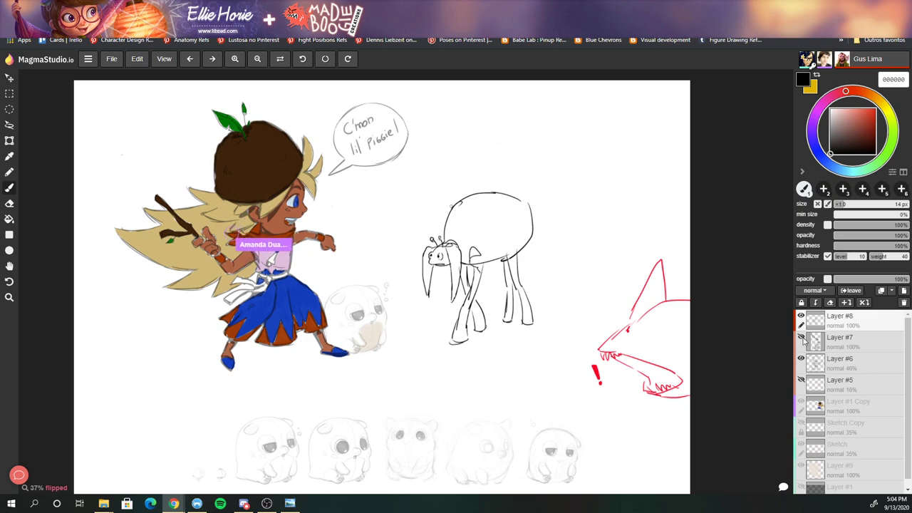
- Draw shaggy leafy tufts across the top of the creature's round body, erasing the body outline where they overlap
{"action": "key", "text": "e"}
{"action": "key", "text": "b"}
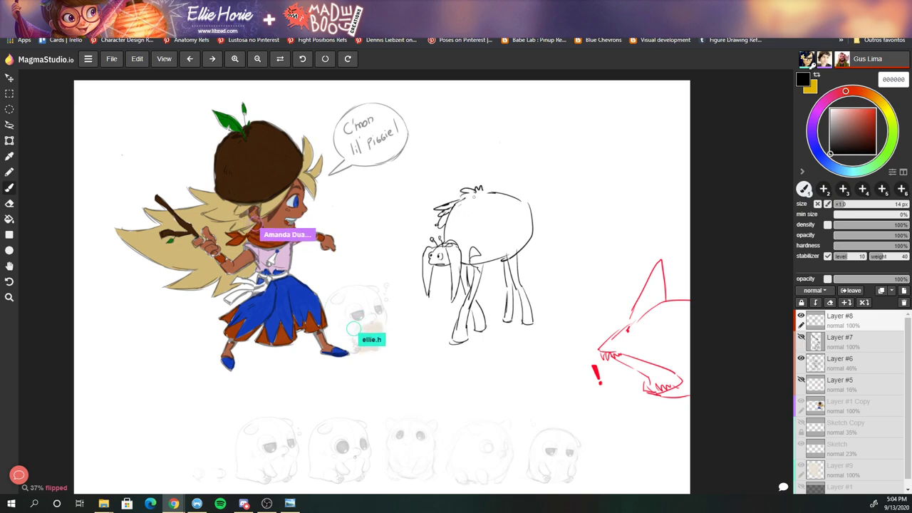
{"action": "key", "text": "e"}
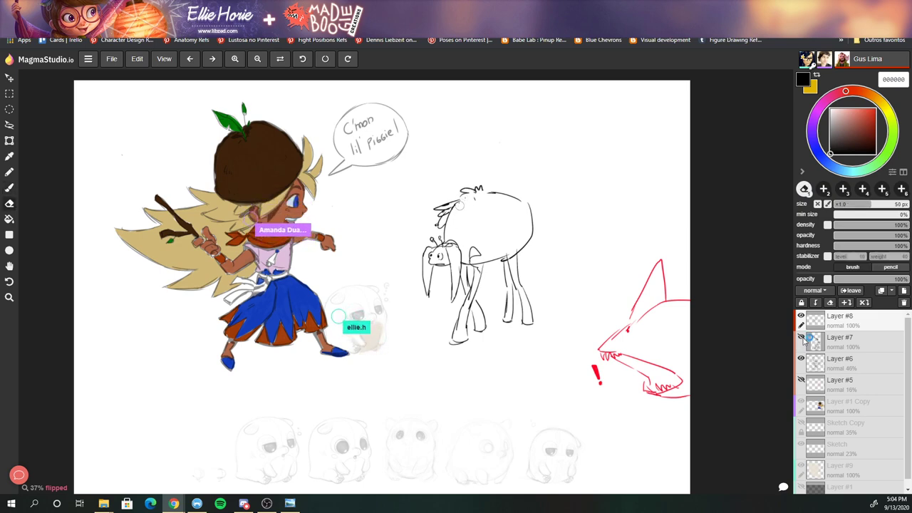
{"action": "key", "text": "b"}
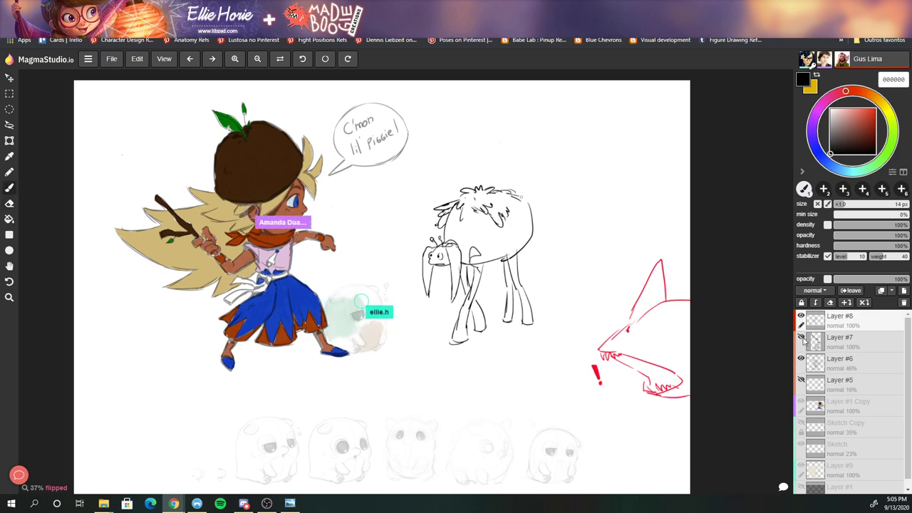
{"action": "key", "text": "e"}
{"action": "key", "text": "b"}
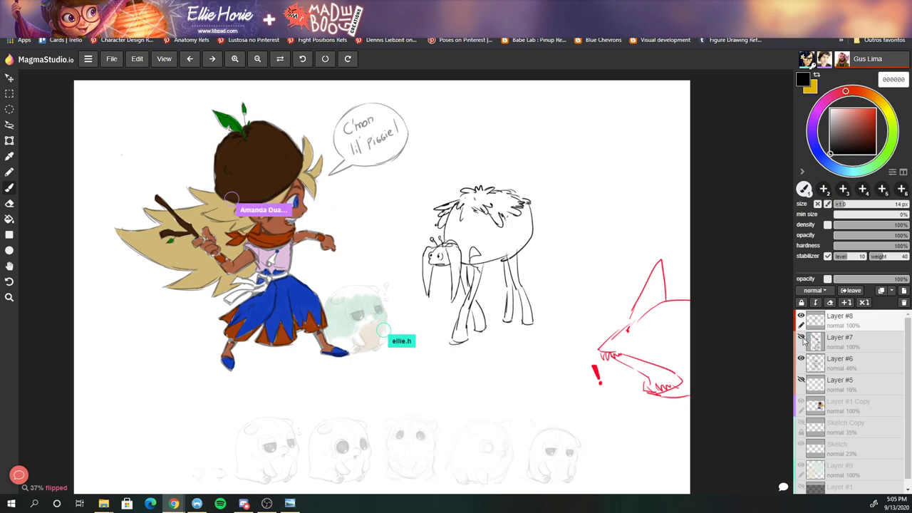
- Erase the shoulder lines under the creature's body and redraw the underside with a pointed rim at the rear
{"action": "key", "text": "e"}
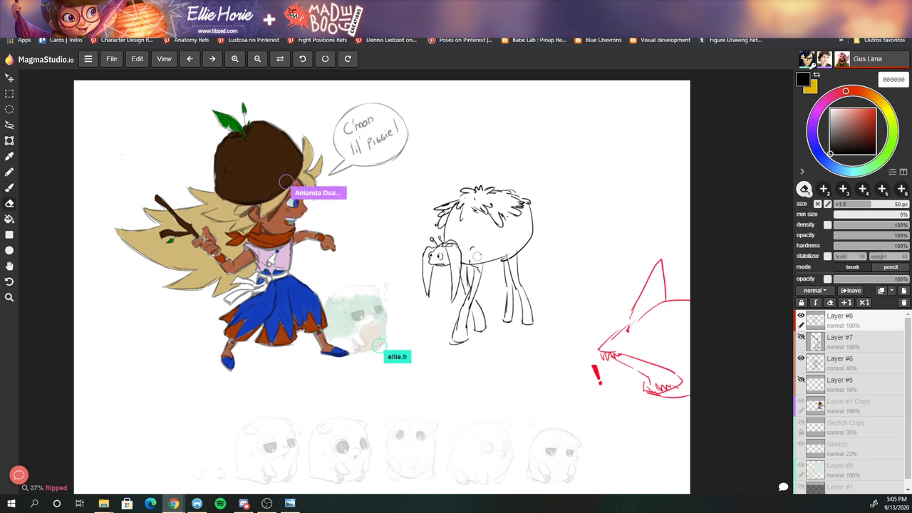
{"action": "key", "text": "b"}
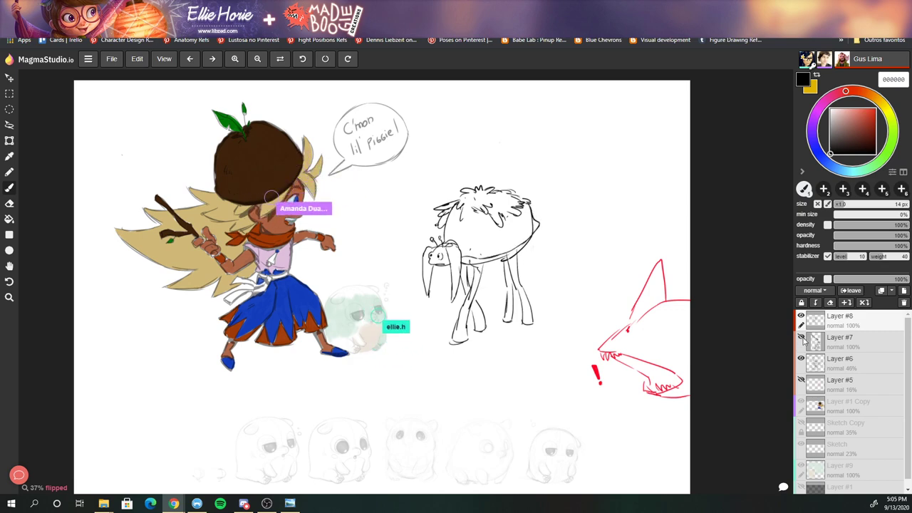
{"action": "key", "text": "e"}
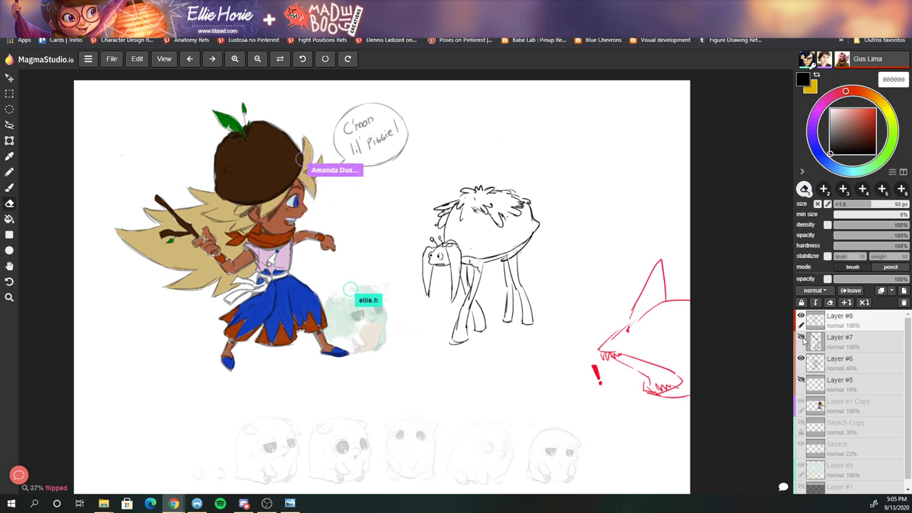
- Draw a sprout with leaves and berries on the creature's back and fill its far legs solid black
{"action": "key", "text": "b"}
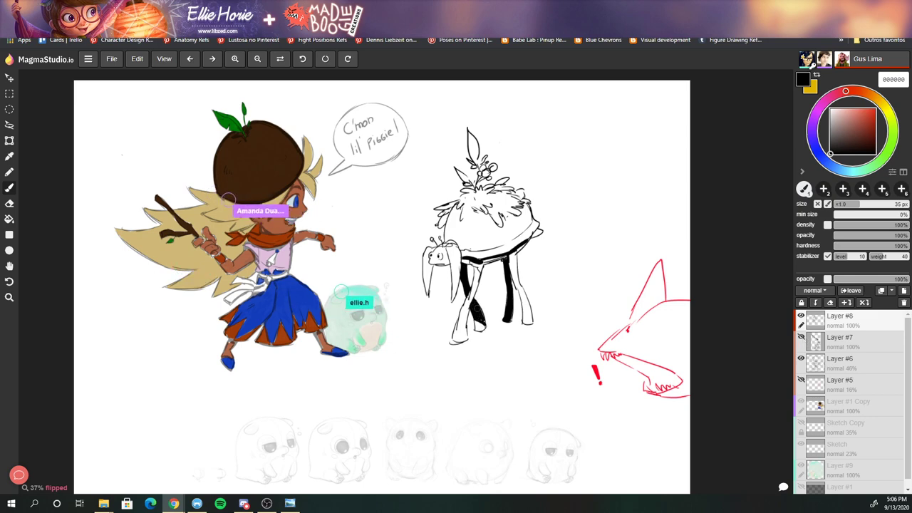
{"action": "key", "text": "e"}
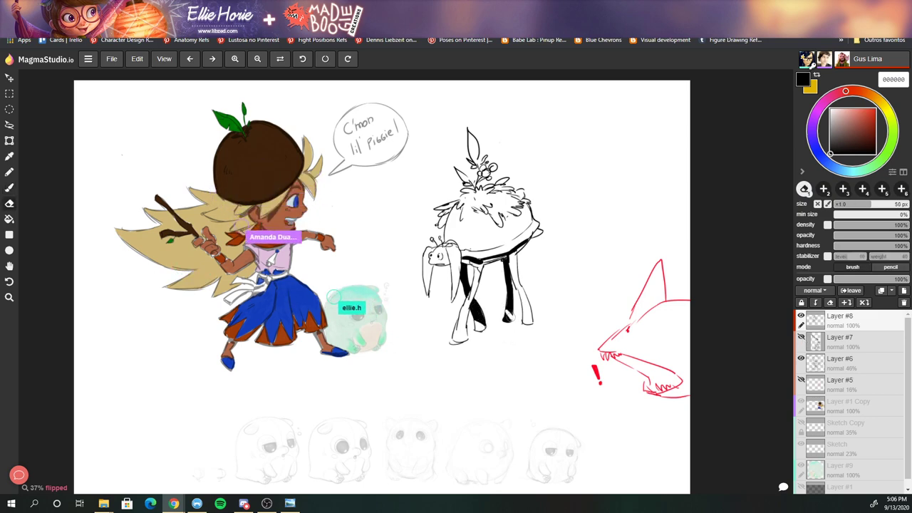
{"action": "key", "text": "b"}
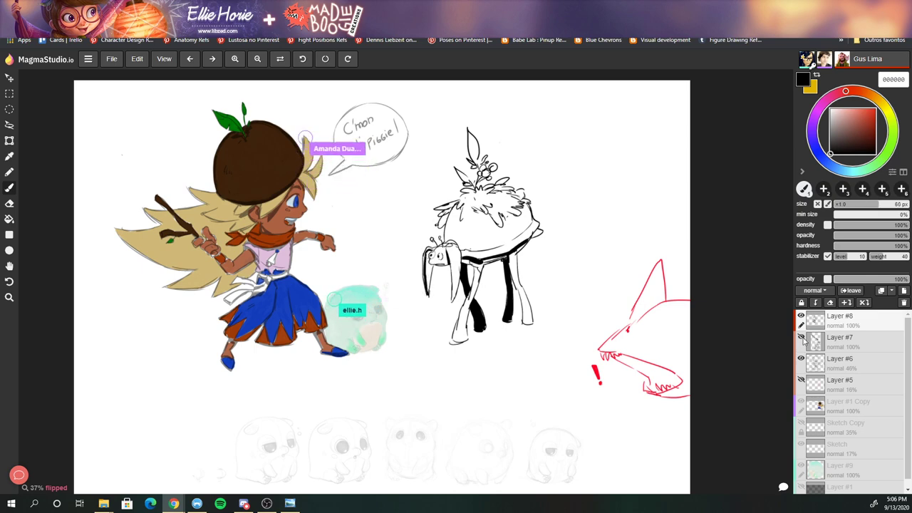
- Fill the creature's far tusk black and draw round spots on its body with a 20 px brush
{"action": "key", "text": "bracketleft"}
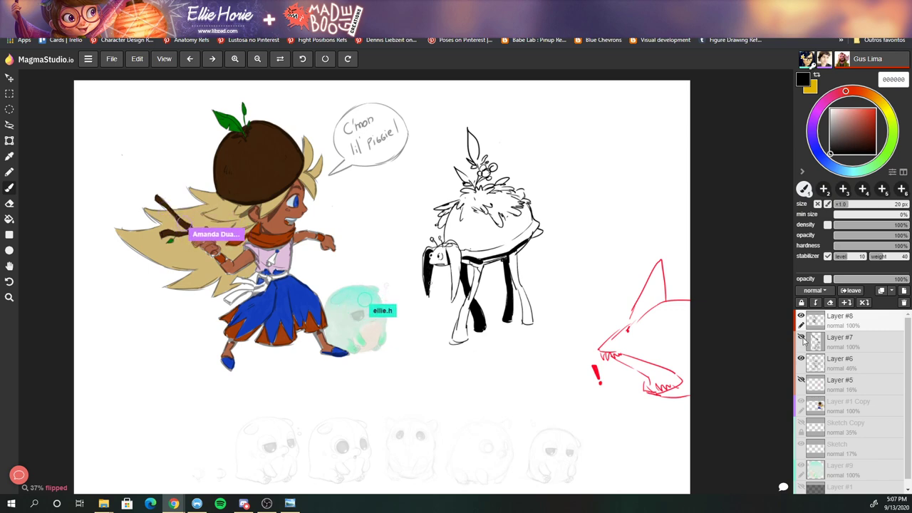
{"action": "key", "text": "e"}
{"action": "key", "text": "b"}
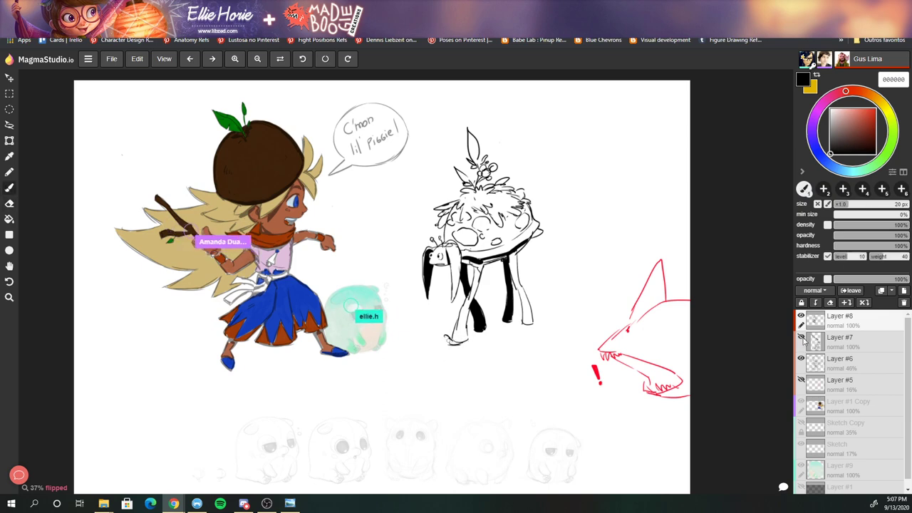
- Erase the bottoms of the creature's feet and draw grass and ground strokes around them with a 10 px brush
{"action": "key", "text": "e"}
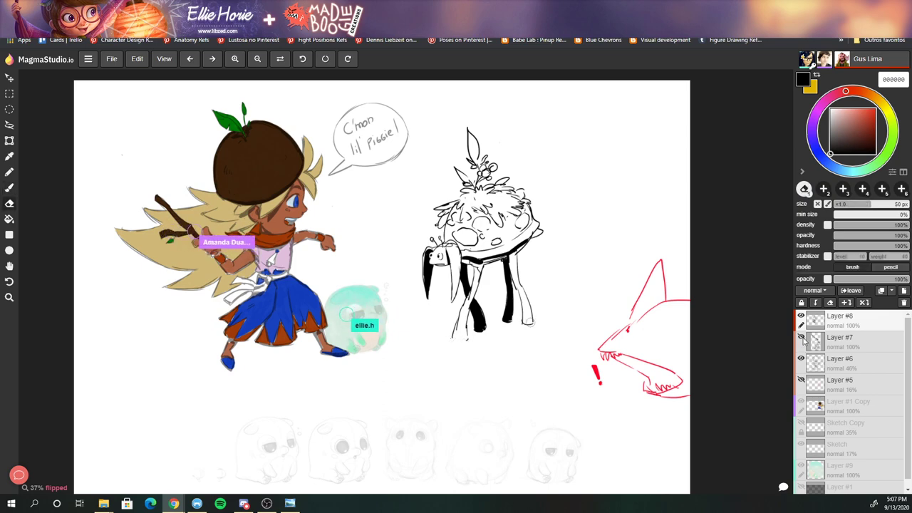
{"action": "key", "text": "b"}
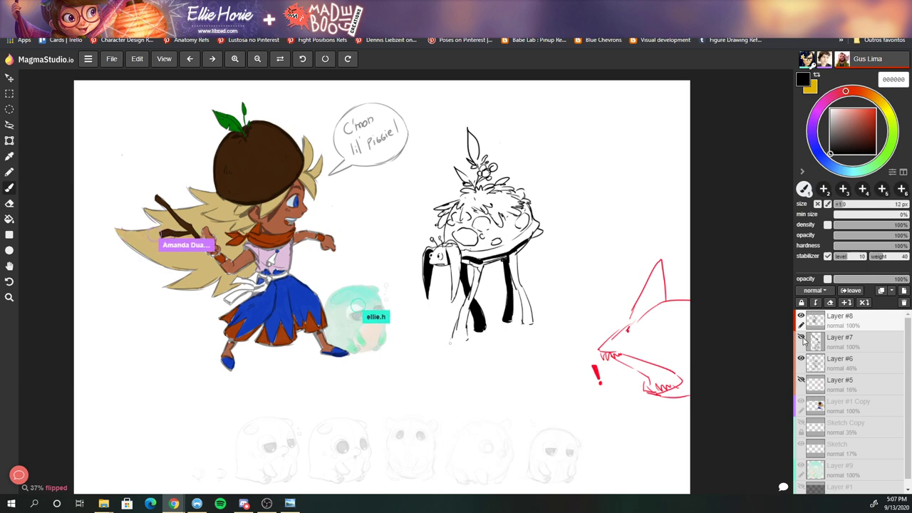
{"action": "key", "text": "bracketleft"}
{"action": "key", "text": "bracketleft"}
{"action": "key", "text": "bracketleft"}
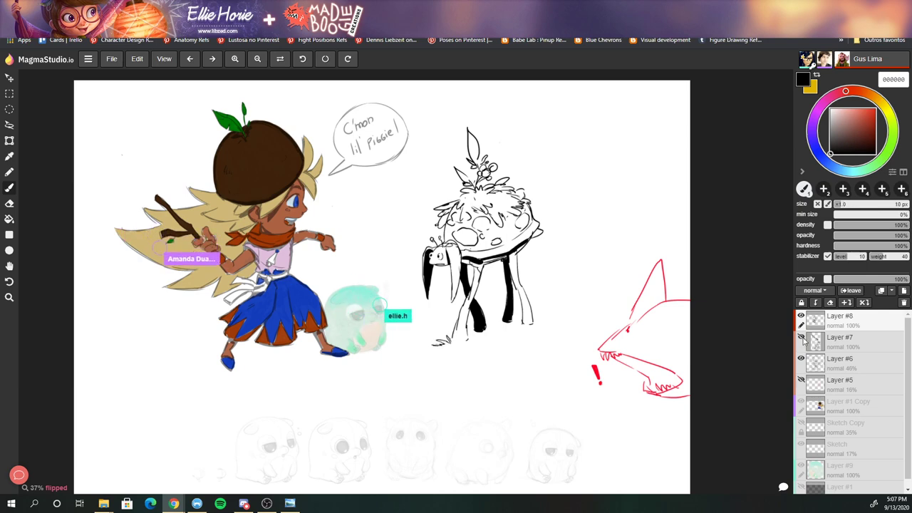
{"action": "left_click_drag", "start_coordinate": [435, 345], "coordinate": [421, 348]}
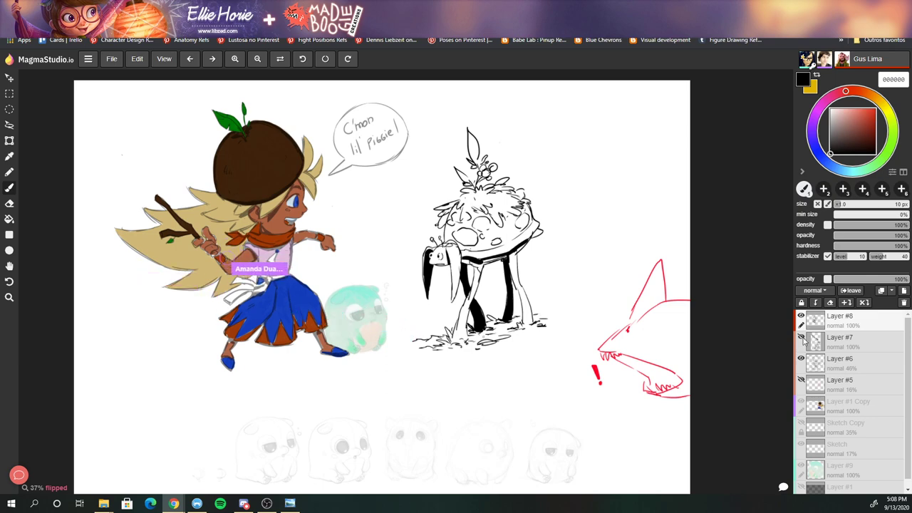
{"action": "key", "text": "ctrl+t"}
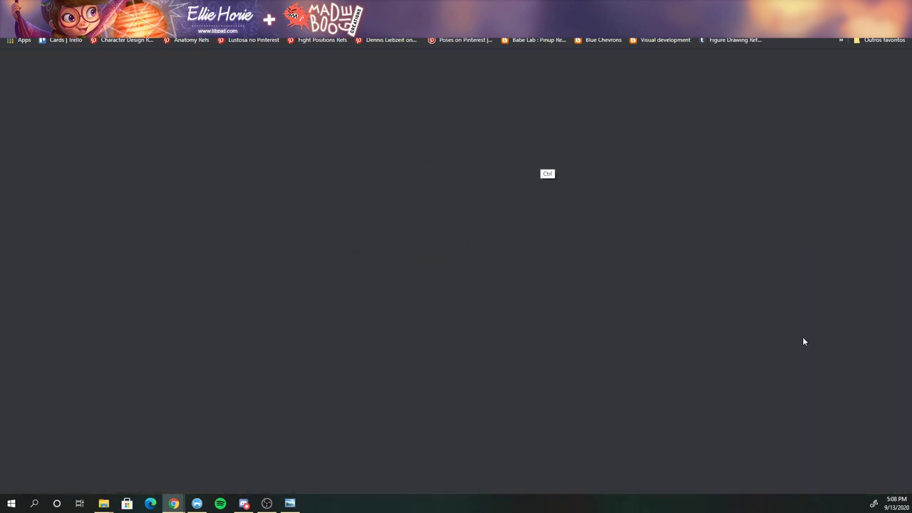
{"action": "key", "text": "ctrl+w"}
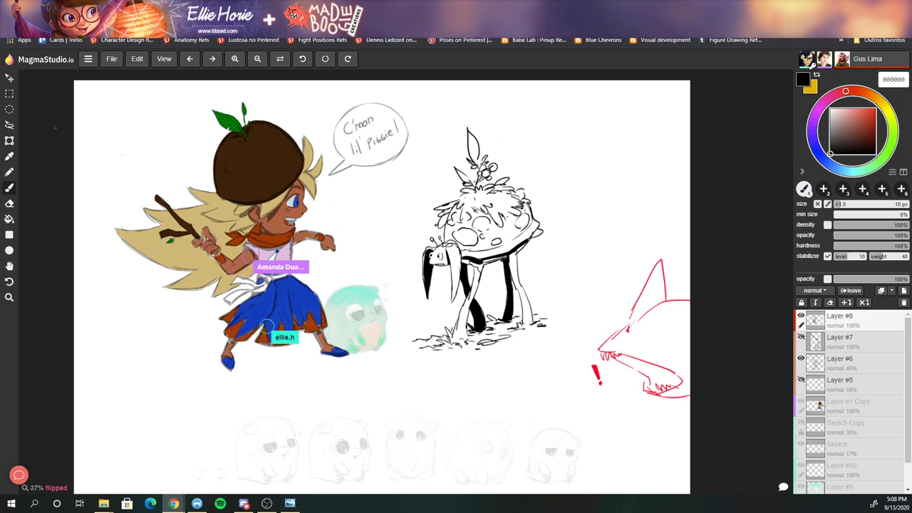
{"action": "key", "text": "t"}
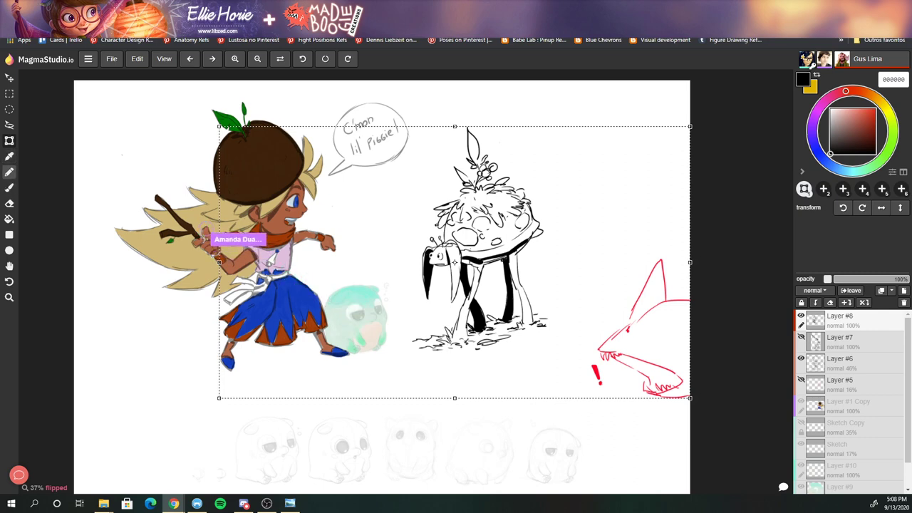
- Write "Hey guys" with a small pointer above the creature's head and move the Layer #8 artwork farther away from the cap-wearing character
{"action": "key", "text": "b"}
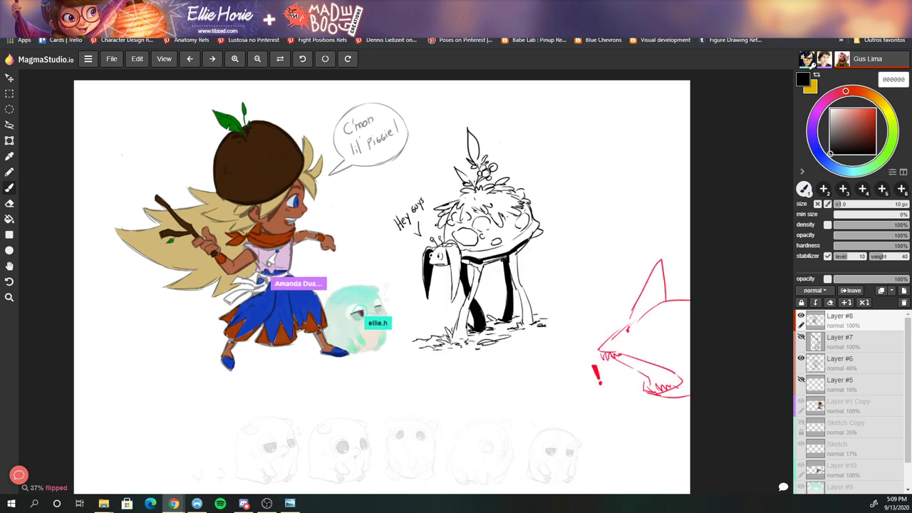
{"action": "key", "text": "v"}
{"action": "left_click_drag", "start_coordinate": [485, 249], "coordinate": [606, 250]}
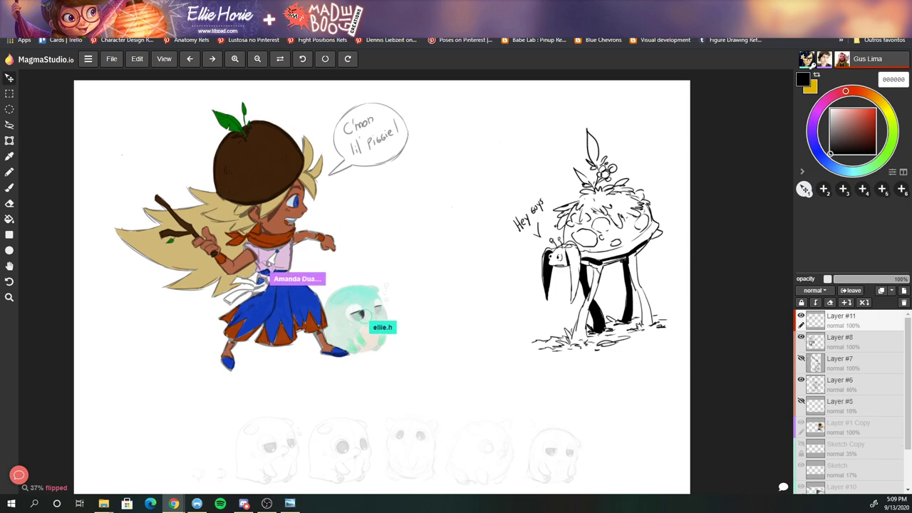
- Add a new layer and sketch grass blades and ground lines around the character's rear foot and beyond the green animal
{"action": "key", "text": "ctrl+shift+n"}
{"action": "key", "text": "b"}
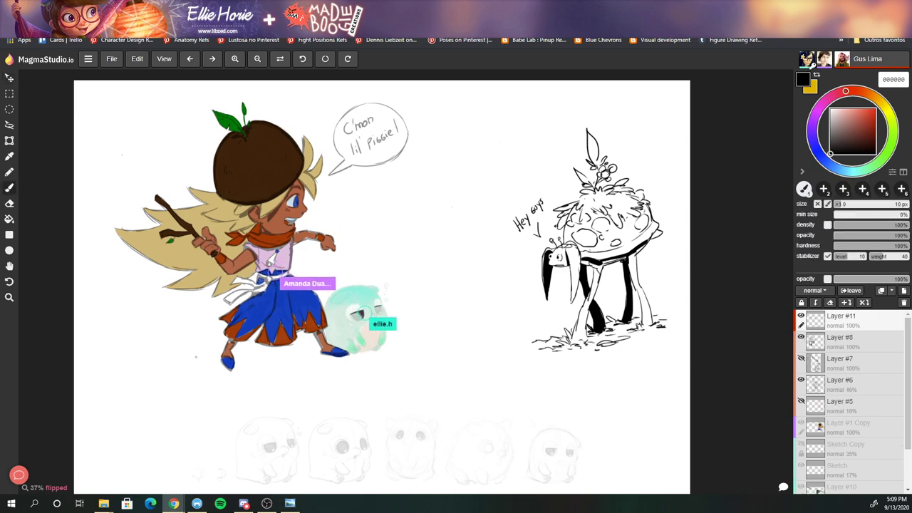
{"action": "mouse_move", "coordinate": [174, 345]}
{"action": "left_mouse_down"}
{"action": "mouse_move", "coordinate": [199, 355]}
{"action": "mouse_move", "coordinate": [125, 364]}
{"action": "left_mouse_up"}
{"action": "key", "text": "ctrl+z"}
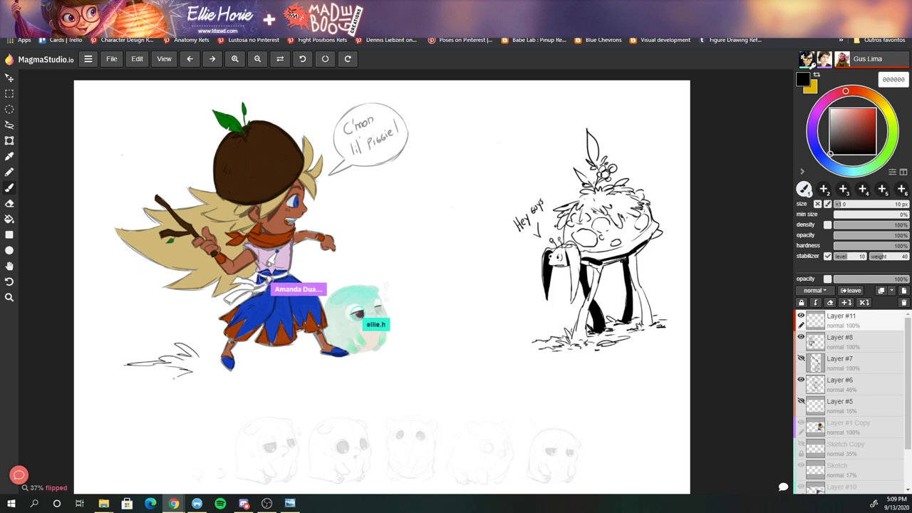
{"action": "left_click_drag", "start_coordinate": [173, 378], "coordinate": [246, 389]}
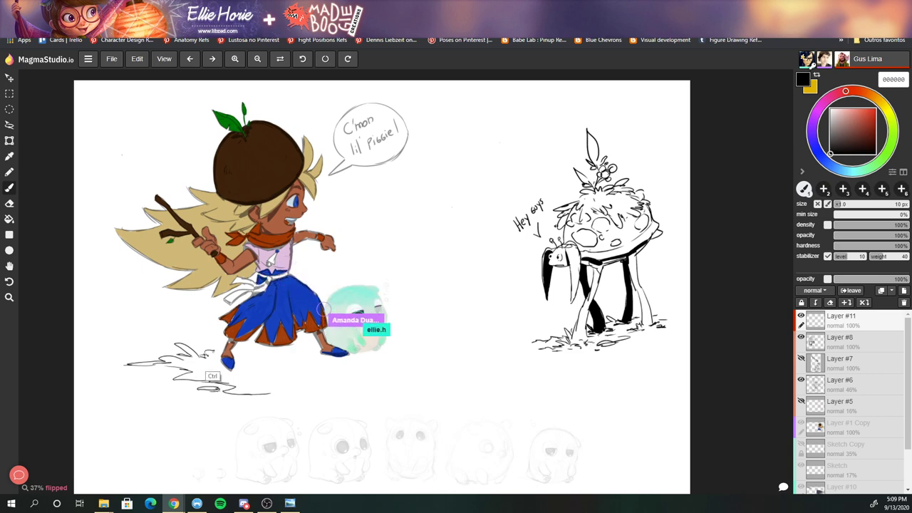
{"action": "key", "text": "ctrl"}
{"action": "left_click_drag", "start_coordinate": [208, 356], "coordinate": [197, 358]}
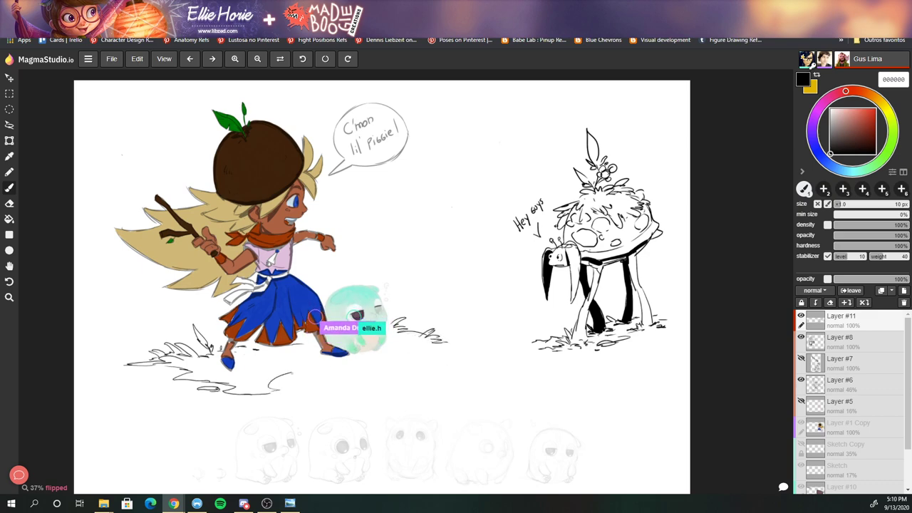
- Redraw the ground contour in front of the character and extend it past the small green animal
{"action": "key", "text": "ctrl+z"}
{"action": "mouse_move", "coordinate": [266, 385]}
{"action": "left_mouse_down"}
{"action": "mouse_move", "coordinate": [310, 369]}
{"action": "mouse_move", "coordinate": [368, 372]}
{"action": "left_mouse_up"}
{"action": "key", "text": "ctrl+z"}
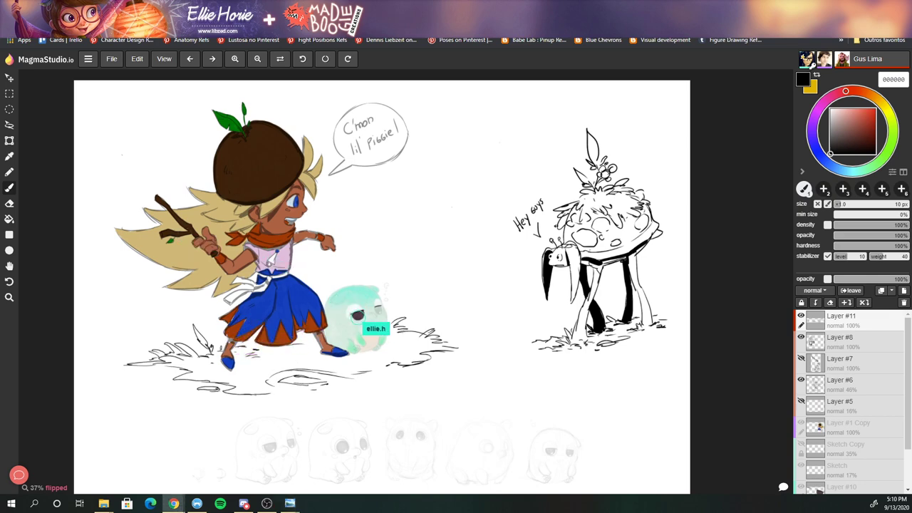
- Clean up the ground lines and add rounded stones, pebbles and leafy plants around the character and the green animal
{"action": "key", "text": "e"}
{"action": "key", "text": "b"}
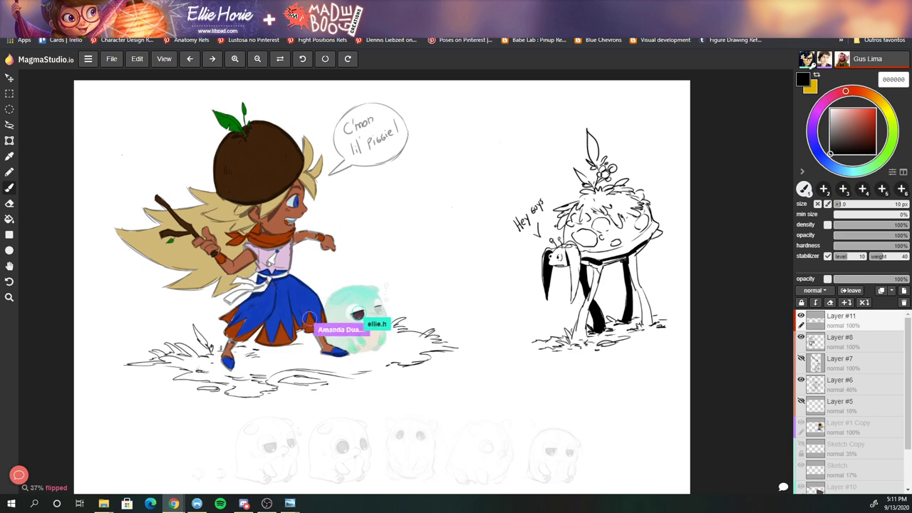
{"action": "key", "text": "e"}
{"action": "key", "text": "b"}
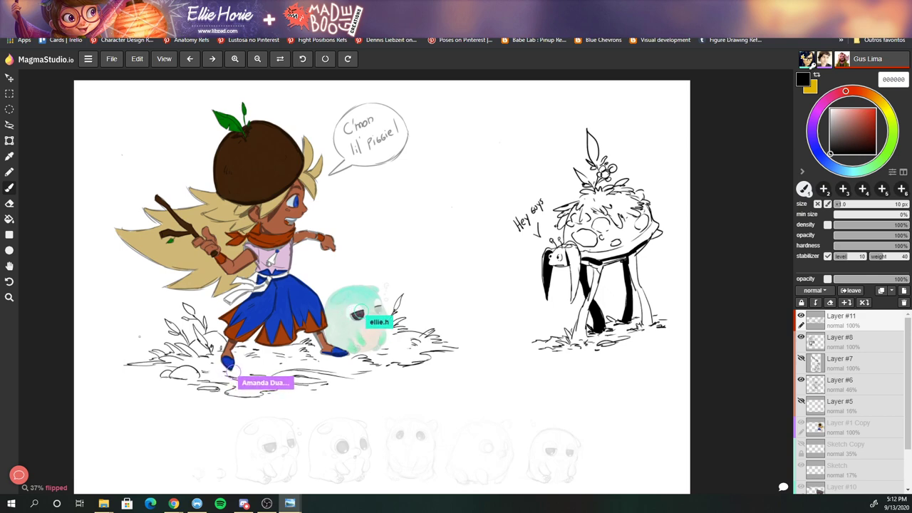
- Clean up the ground sketch below the character's front foot and extend the ground strokes at both ends
{"action": "left_click", "coordinate": [342, 349]}
{"action": "key", "text": "e"}
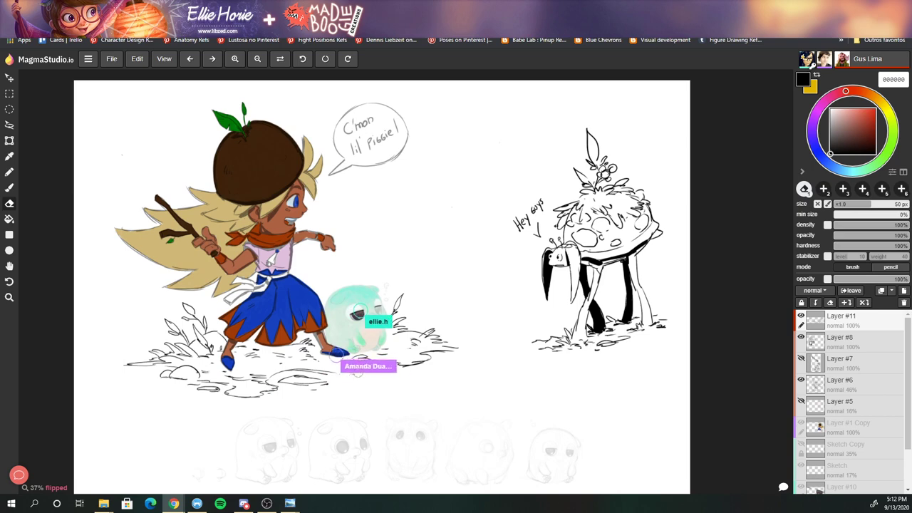
{"action": "key", "text": "b"}
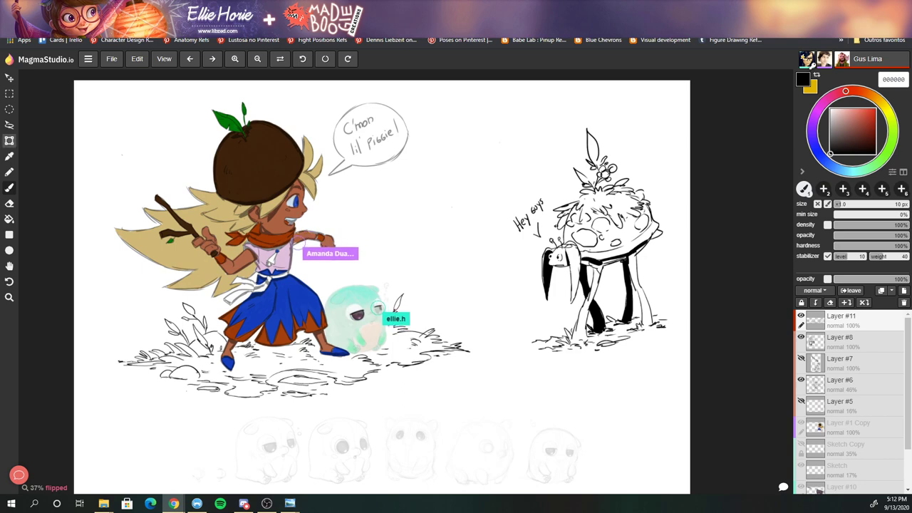
{"action": "key", "text": "ctrl+t"}
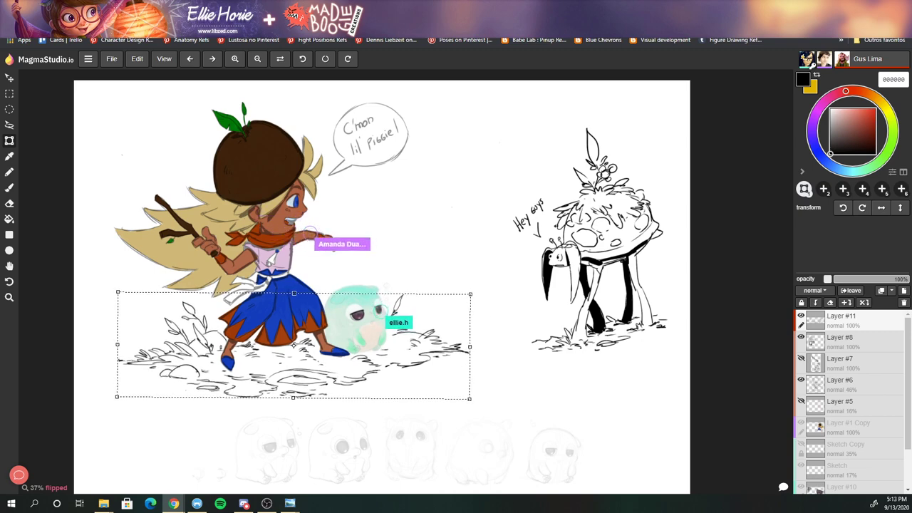
{"action": "left_click", "coordinate": [9, 78]}
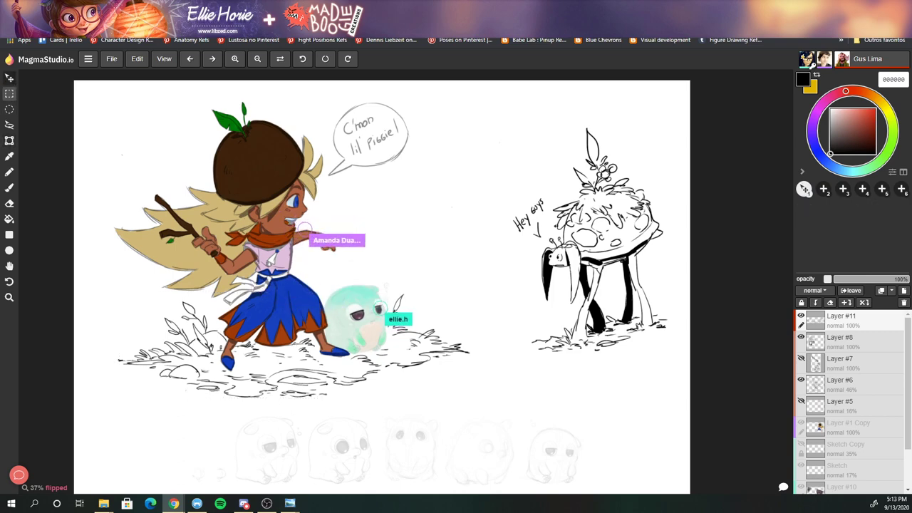
- Move the shaggy long-legged creature on Layer #8 up and closer to the cap-wearing character
{"action": "key", "text": "b"}
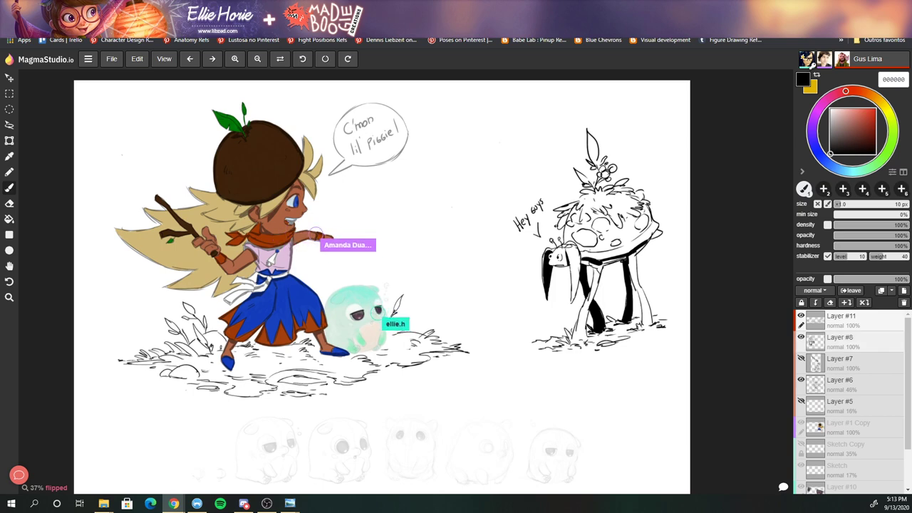
{"action": "left_click", "coordinate": [841, 340]}
{"action": "key", "text": "v"}
{"action": "left_click_drag", "start_coordinate": [599, 235], "coordinate": [479, 190]}
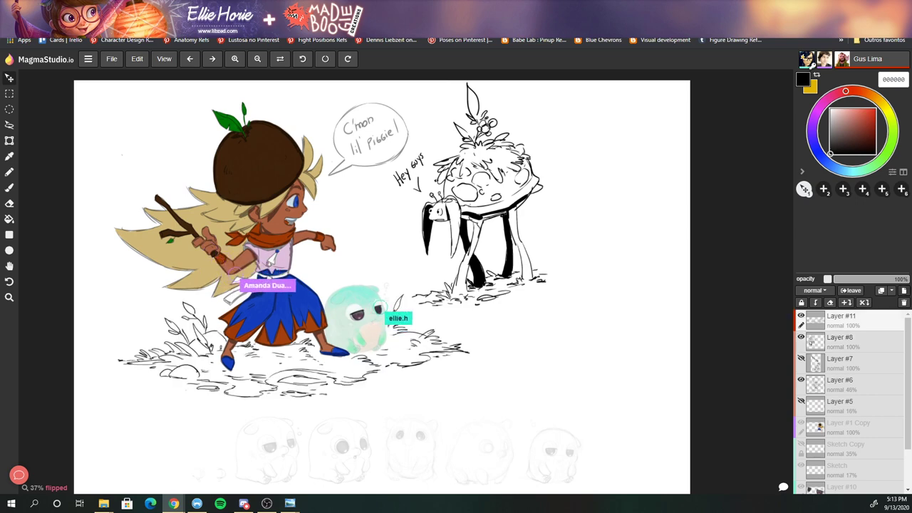
- Add a new layer and sketch a dog's face, pointed ears, furry chest and front legs below the long-legged creature
{"action": "key", "text": "ctrl+shift+n"}
{"action": "left_click_drag", "start_coordinate": [382, 281], "coordinate": [345, 253]}
{"action": "key", "text": "b"}
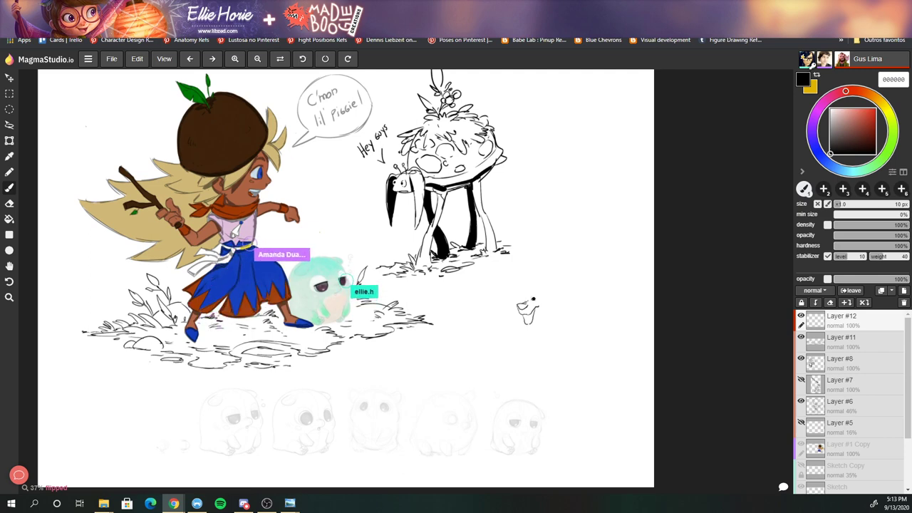
{"action": "key", "text": "ctrl"}
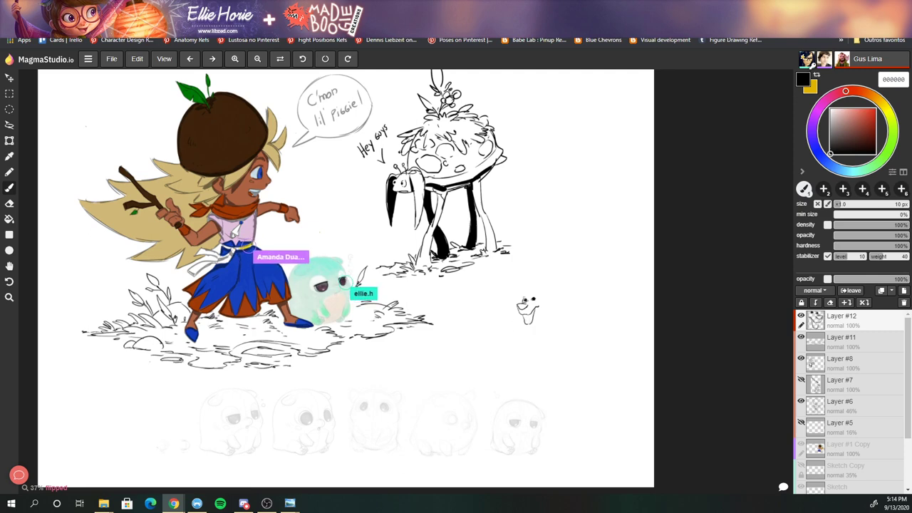
{"action": "key", "text": "ctrl"}
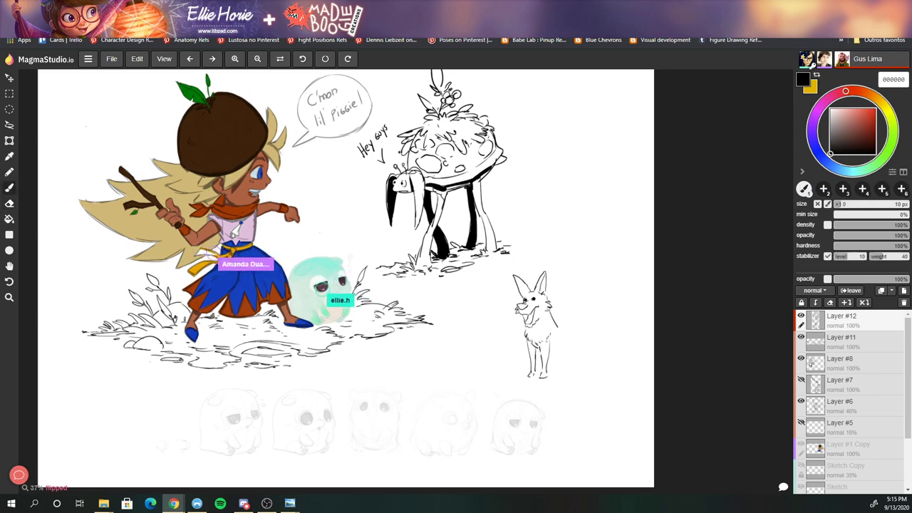
- Draw the dog's back, belly, hind legs and bushy tail, filling the far hind leg with black
{"action": "key", "text": "b"}
{"action": "key", "text": "e"}
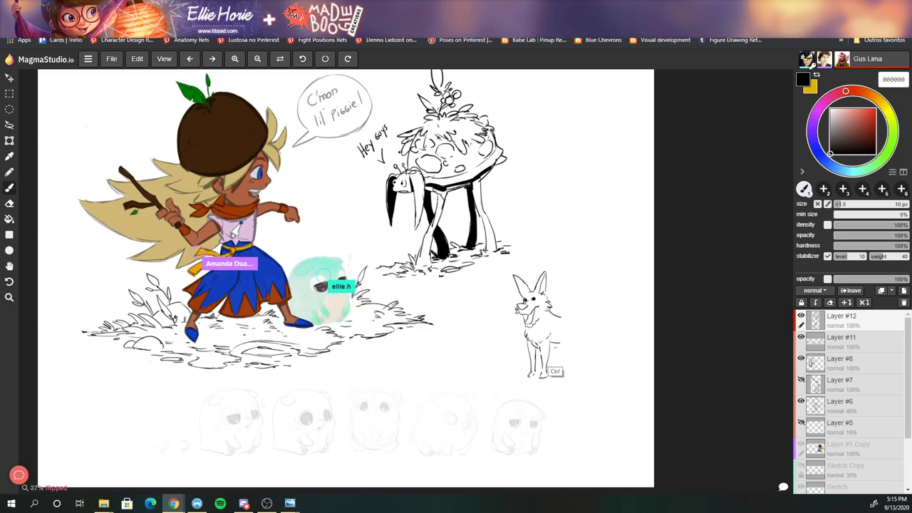
{"action": "key", "text": "ctrl+z"}
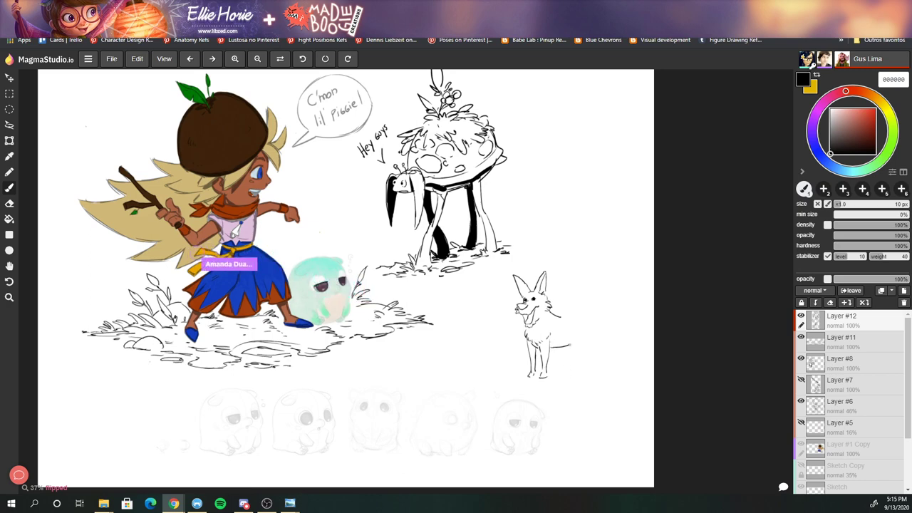
{"action": "key", "text": "ctrl"}
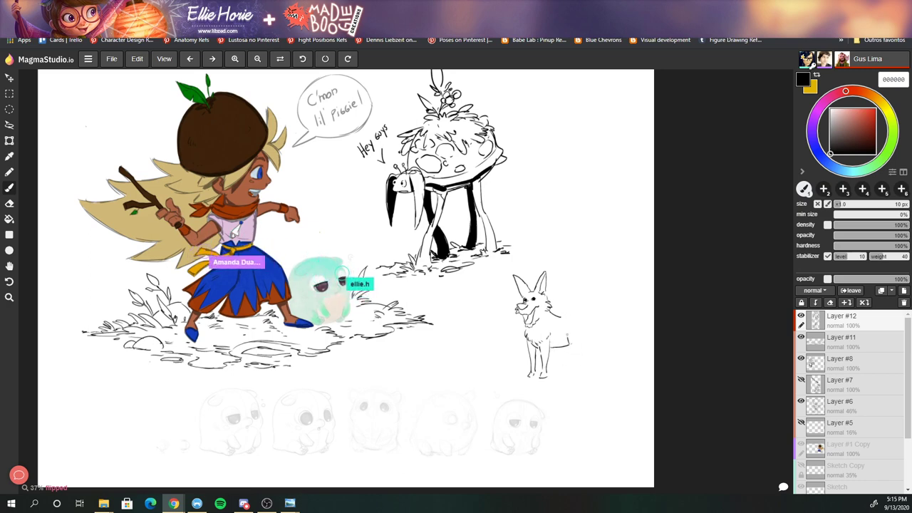
{"action": "mouse_move", "coordinate": [564, 315]}
{"action": "left_mouse_down"}
{"action": "mouse_move", "coordinate": [581, 370]}
{"action": "mouse_move", "coordinate": [578, 361]}
{"action": "left_mouse_up"}
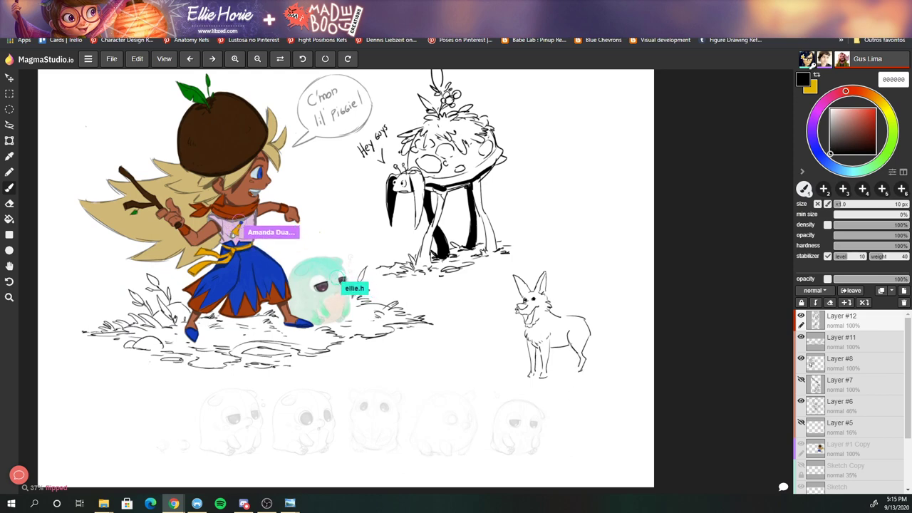
{"action": "key", "text": "e"}
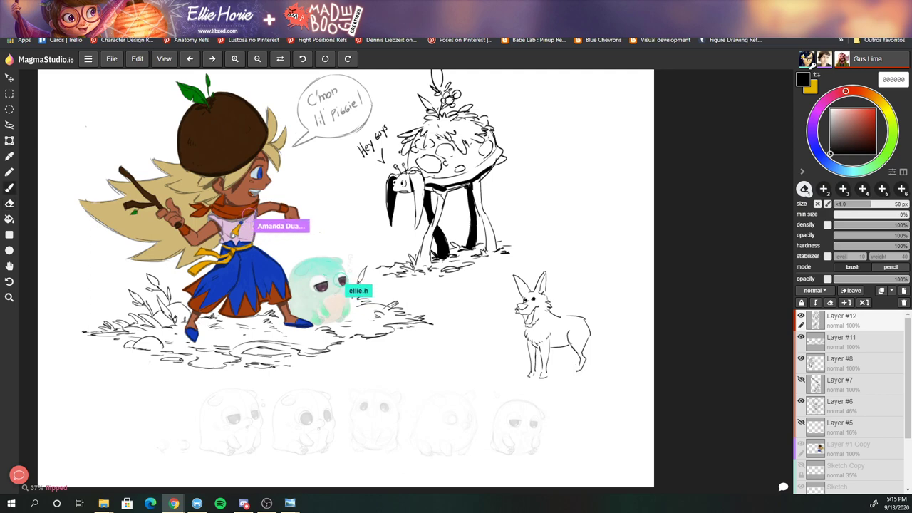
{"action": "key", "text": "b"}
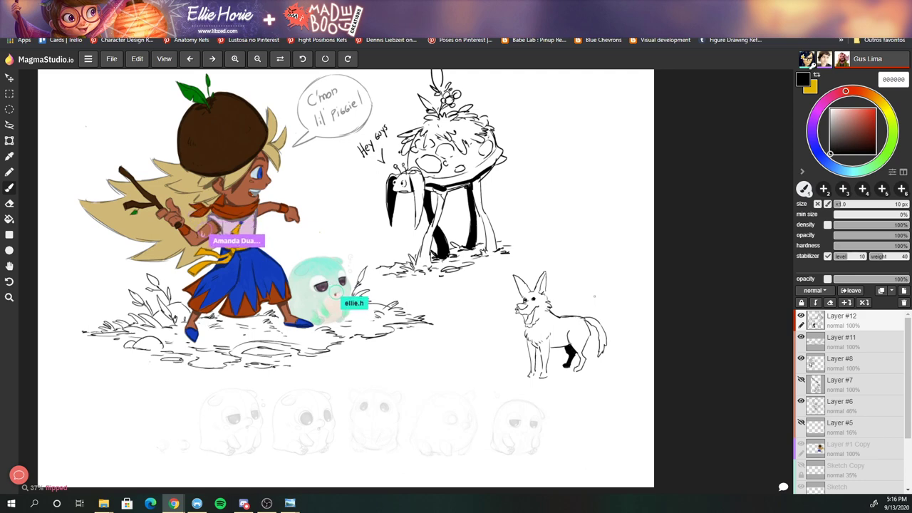
- Lasso the dog's legs and lower body, stretch them slightly downward, nudge them into place and deselect
{"action": "key", "text": "l"}
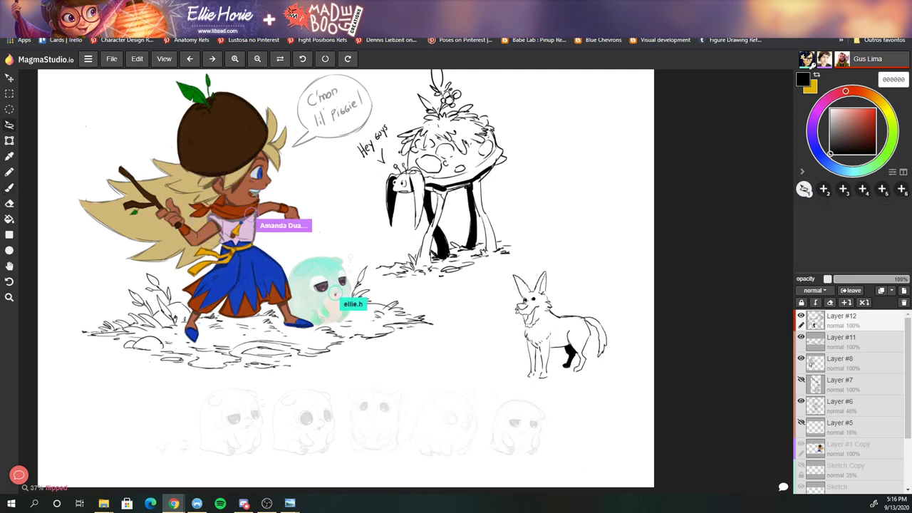
{"action": "mouse_move", "coordinate": [555, 332]}
{"action": "left_mouse_down"}
{"action": "mouse_move", "coordinate": [603, 341]}
{"action": "mouse_move", "coordinate": [596, 385]}
{"action": "mouse_move", "coordinate": [523, 388]}
{"action": "mouse_move", "coordinate": [515, 343]}
{"action": "mouse_move", "coordinate": [554, 325]}
{"action": "left_mouse_up"}
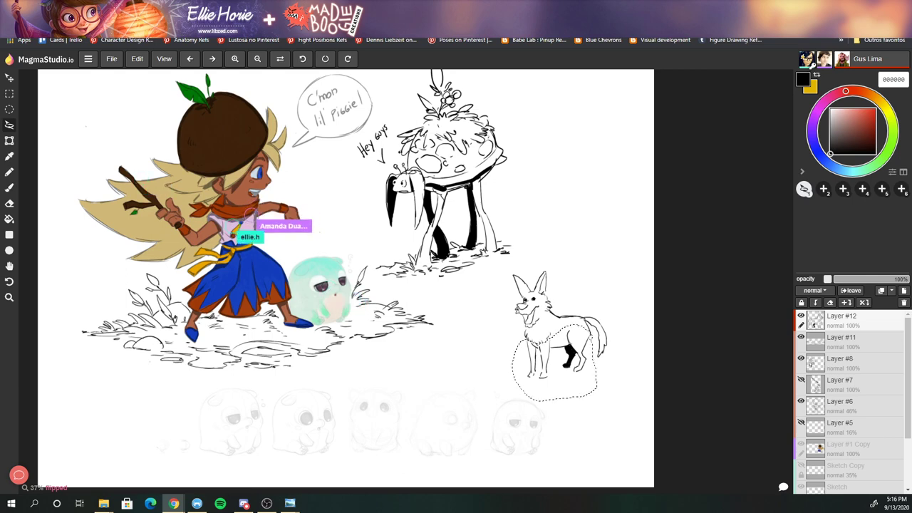
{"action": "key", "text": "t"}
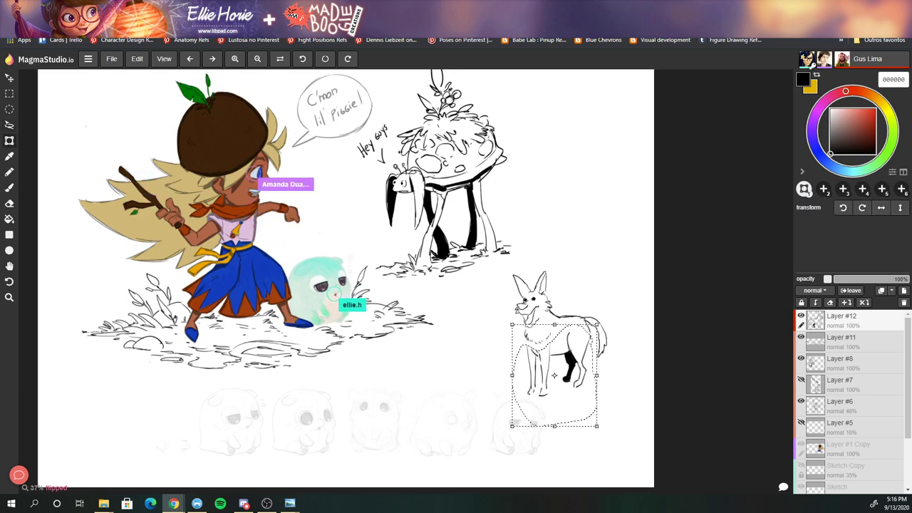
{"action": "mouse_move", "coordinate": [554, 426]}
{"action": "left_mouse_down"}
{"action": "mouse_move", "coordinate": [554, 459]}
{"action": "mouse_move", "coordinate": [554, 414]}
{"action": "left_mouse_up"}
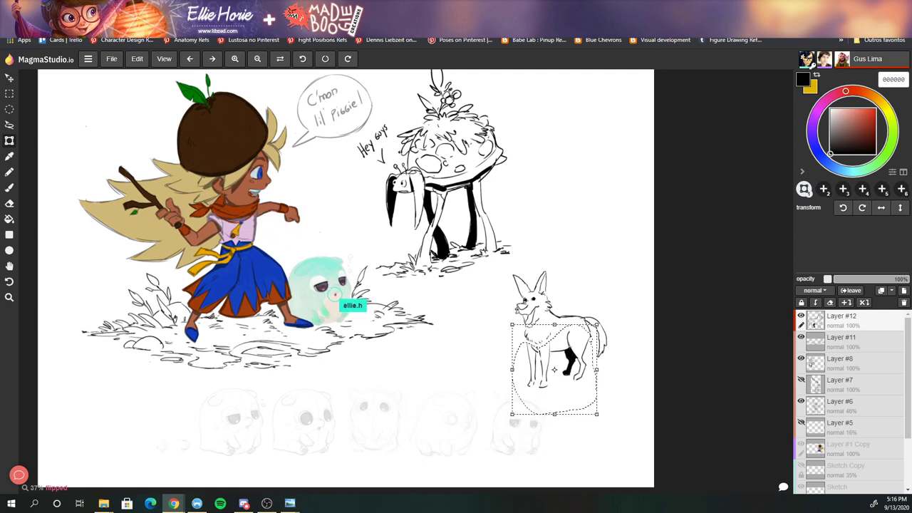
{"action": "left_click_drag", "start_coordinate": [554, 370], "coordinate": [554, 365]}
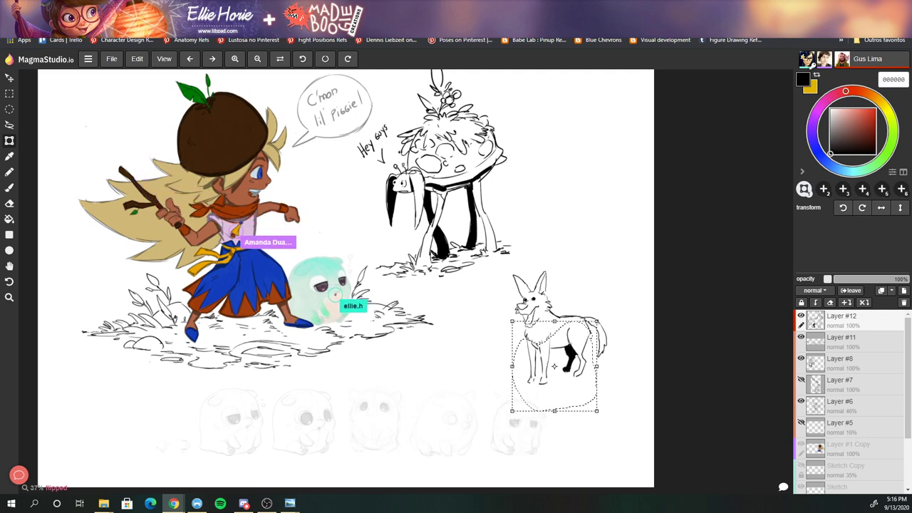
{"action": "left_click", "coordinate": [10, 77]}
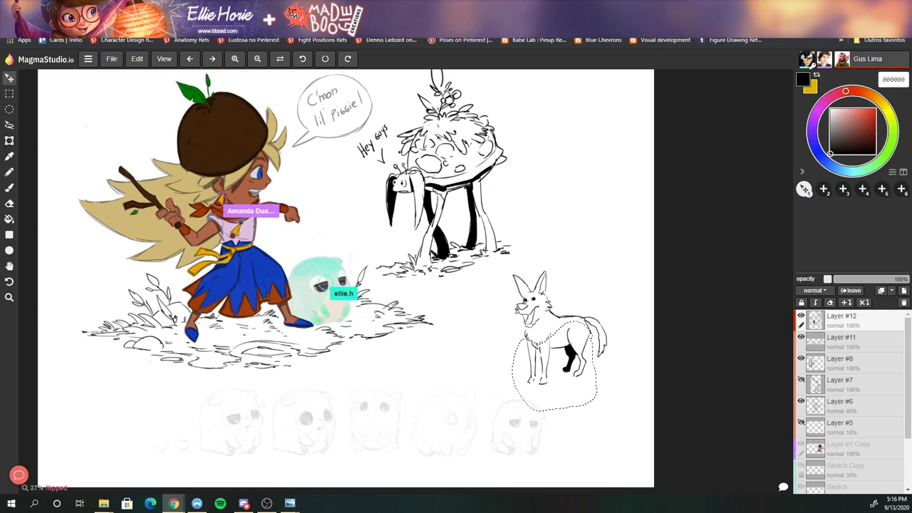
{"action": "key", "text": "ctrl+d"}
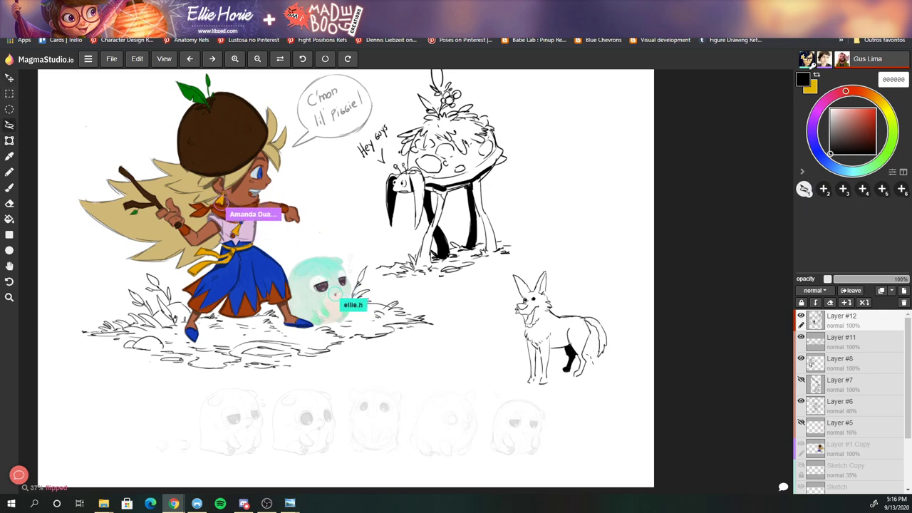
- Lasso the dog's lower legs, stretch them slightly longer and clear the selection
{"action": "left_click_drag", "start_coordinate": [521, 355], "coordinate": [522, 357]}
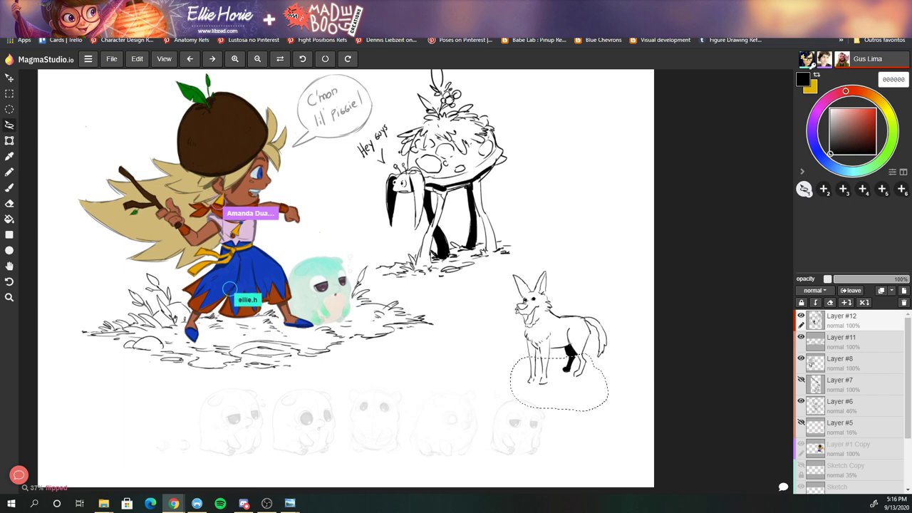
{"action": "key", "text": "ctrl+t"}
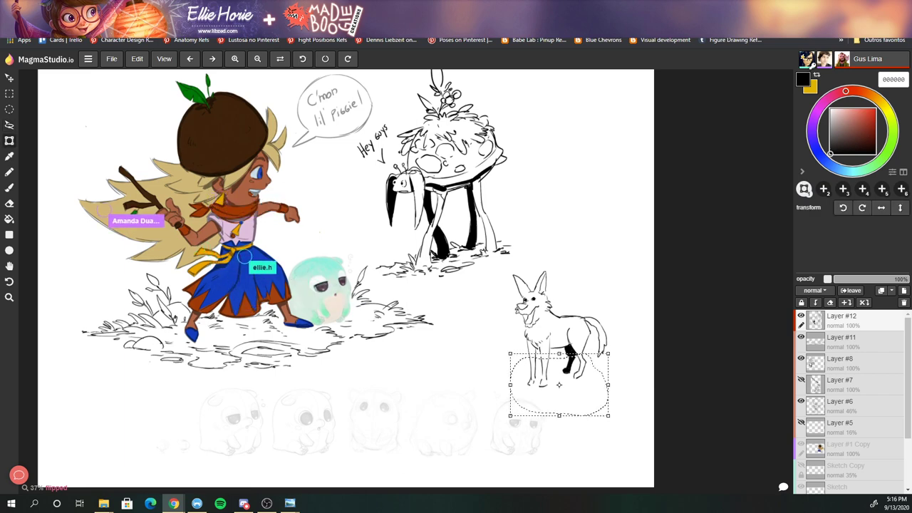
{"action": "left_click_drag", "start_coordinate": [558, 411], "coordinate": [559, 417]}
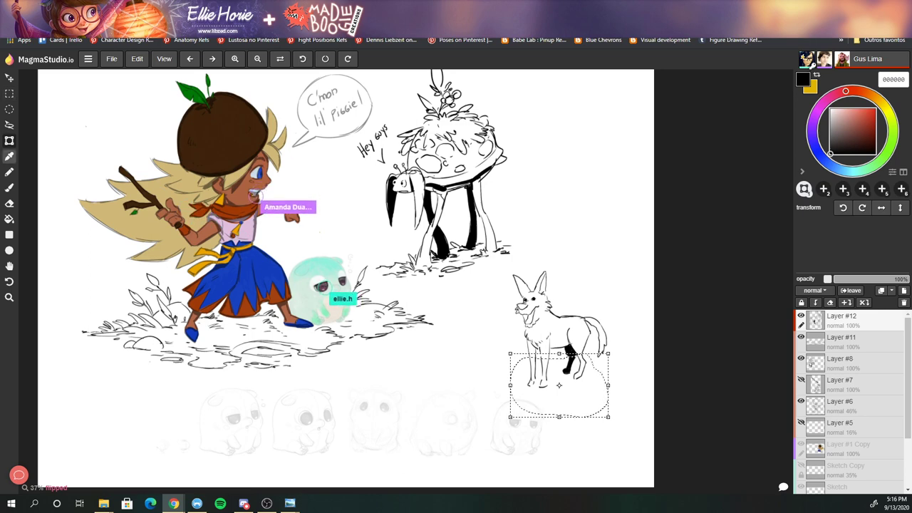
{"action": "key", "text": "b"}
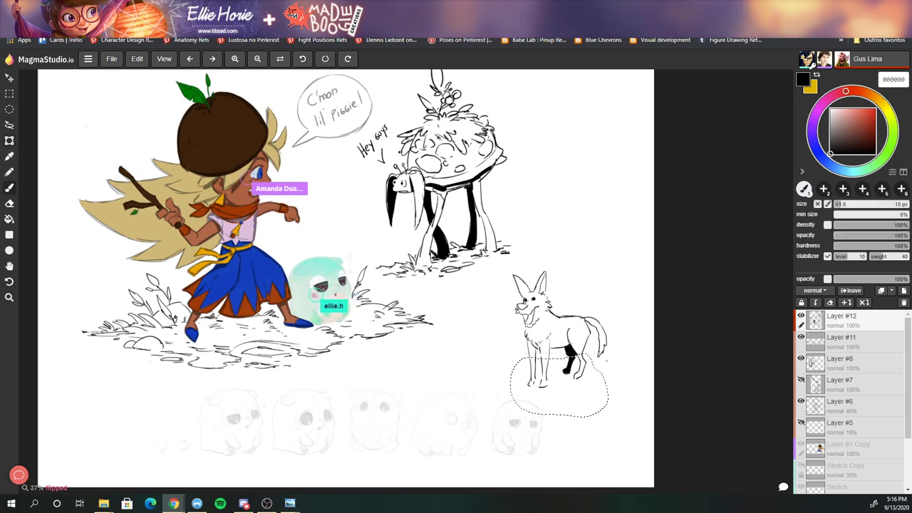
{"action": "key", "text": "v"}
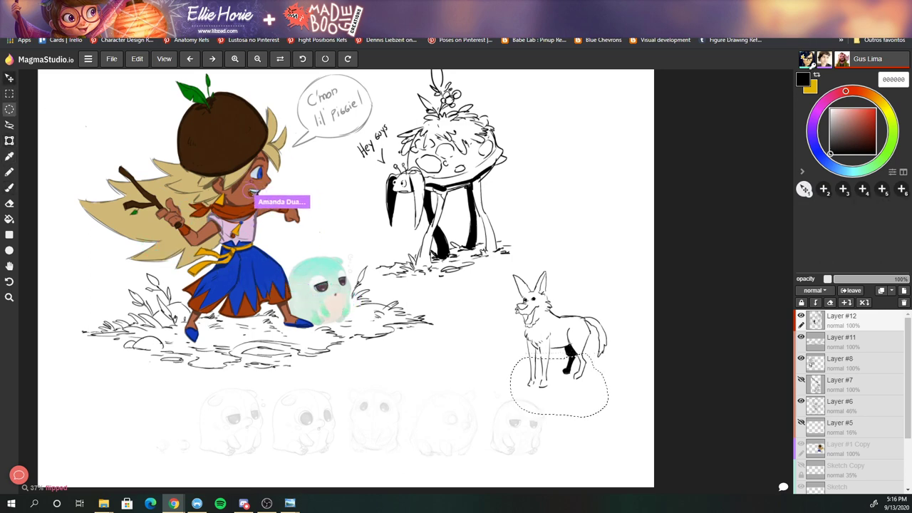
{"action": "key", "text": "ctrl+d"}
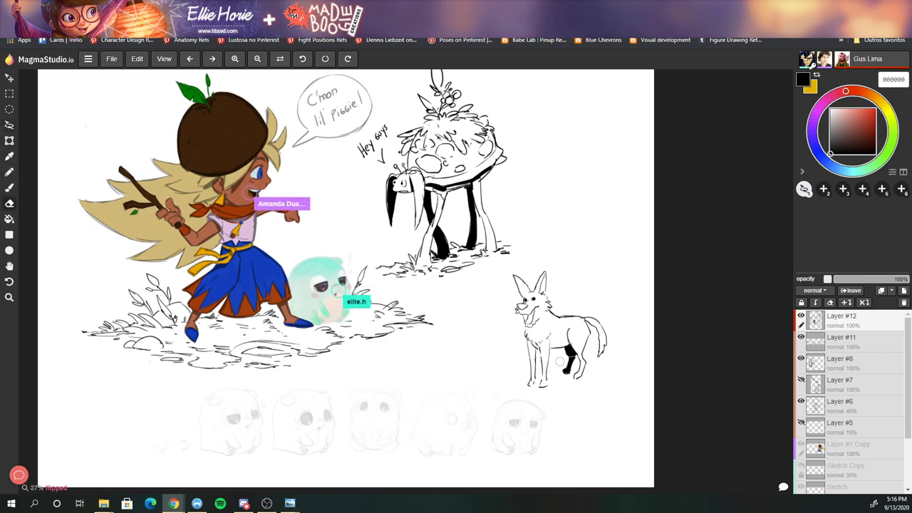
- Erase the dog's front paws and redraw the lower front legs with cleaner paws
{"action": "key", "text": "e"}
{"action": "left_click_drag", "start_coordinate": [536, 385], "coordinate": [557, 385]}
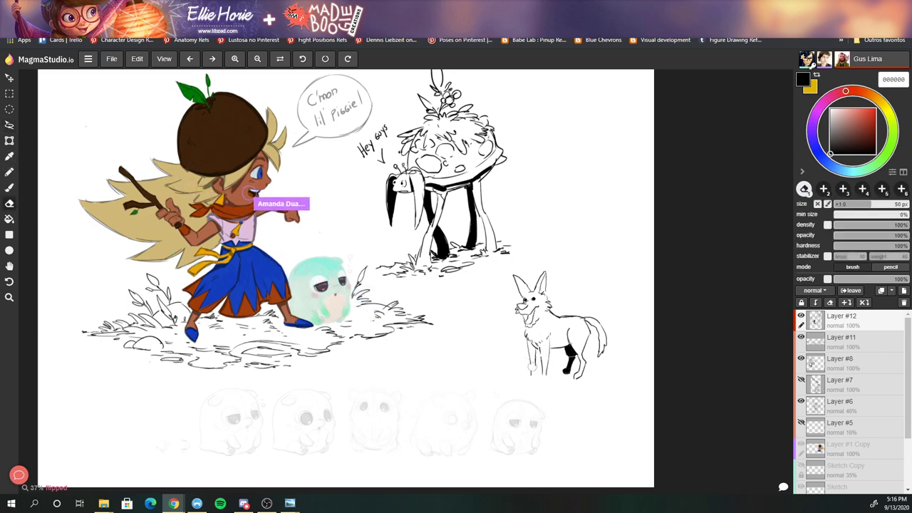
{"action": "key", "text": "b"}
{"action": "left_click_drag", "start_coordinate": [531, 355], "coordinate": [530, 382]}
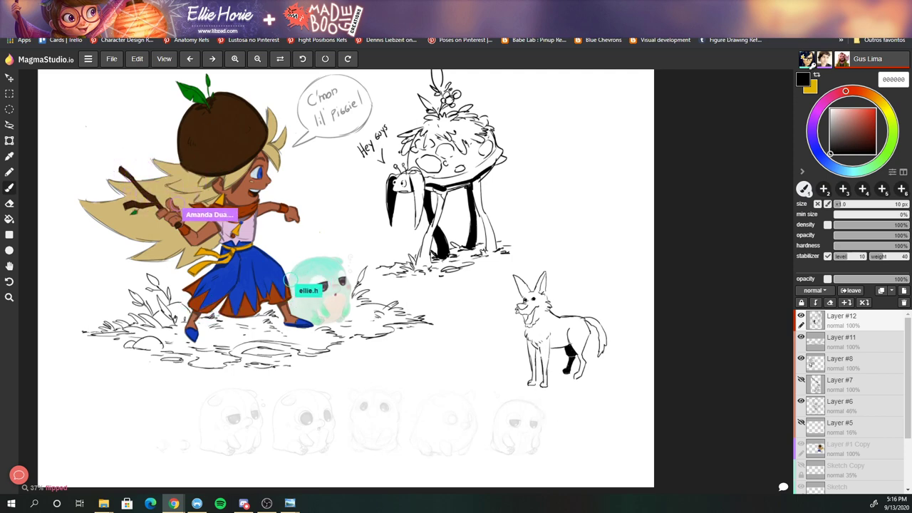
- Slim the dog's black far hind leg and redraw the near hind leg and paw, alternating erasing and brushing
{"action": "key", "text": "e"}
{"action": "left_click_drag", "start_coordinate": [568, 360], "coordinate": [571, 374]}
{"action": "key", "text": "b"}
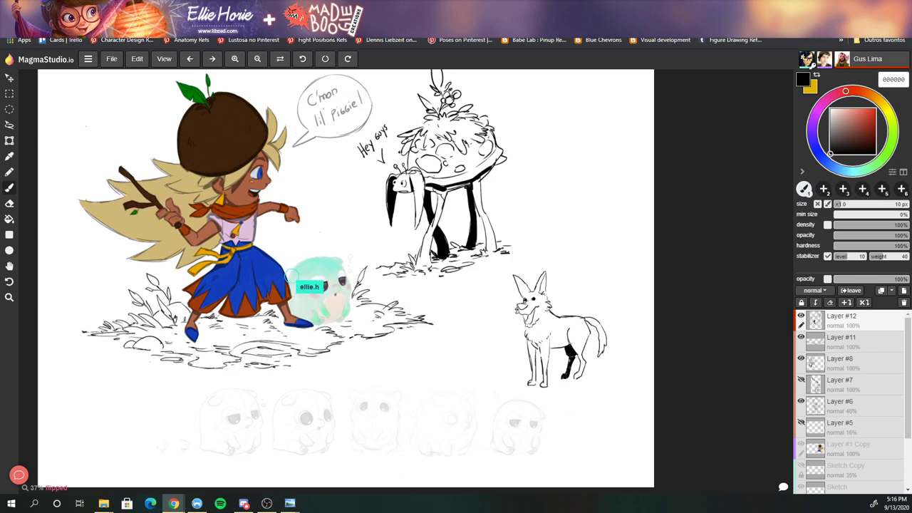
{"action": "key", "text": "e"}
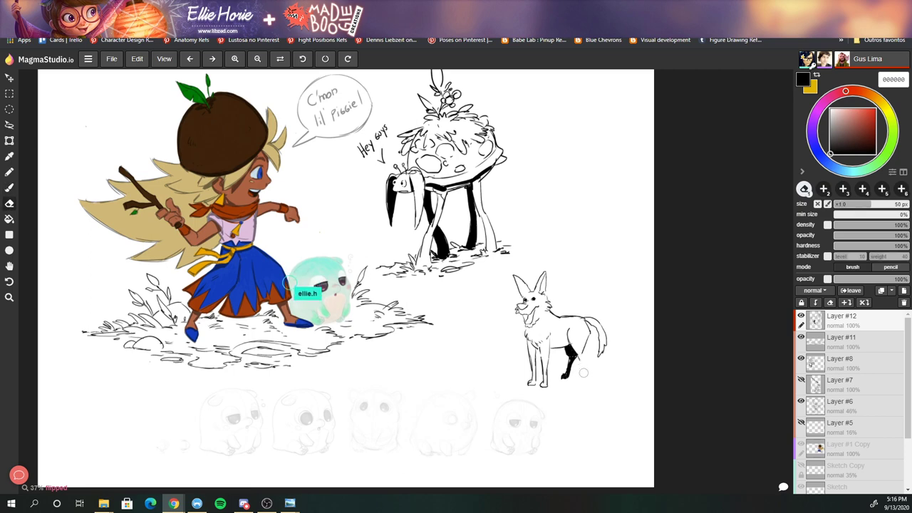
{"action": "key", "text": "b"}
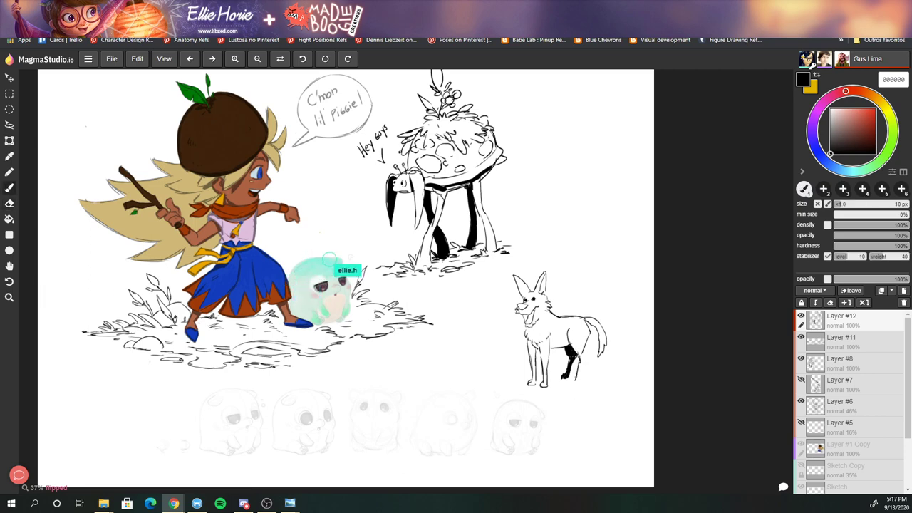
{"action": "key", "text": "e"}
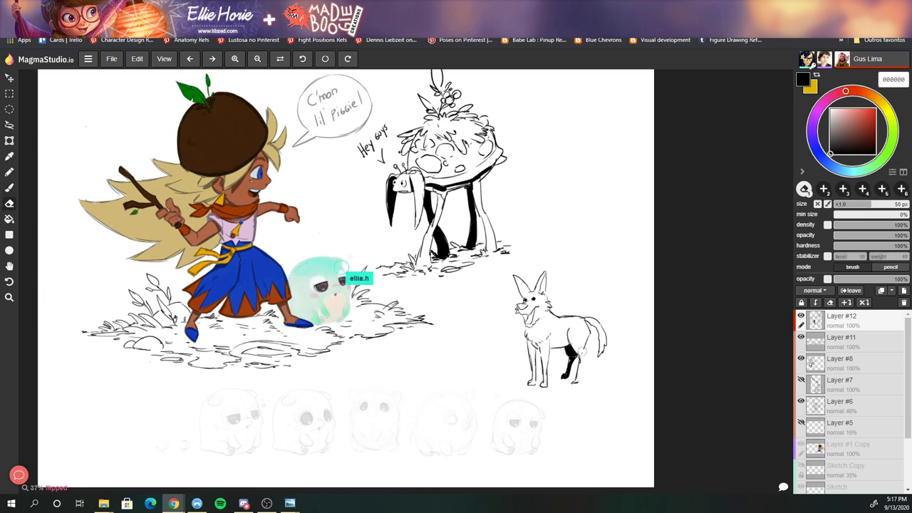
{"action": "key", "text": "b"}
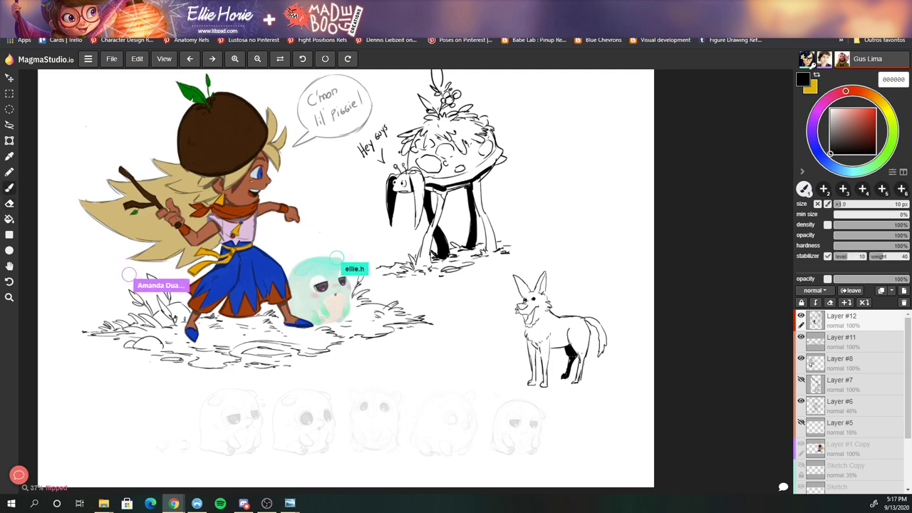
{"action": "key", "text": "e"}
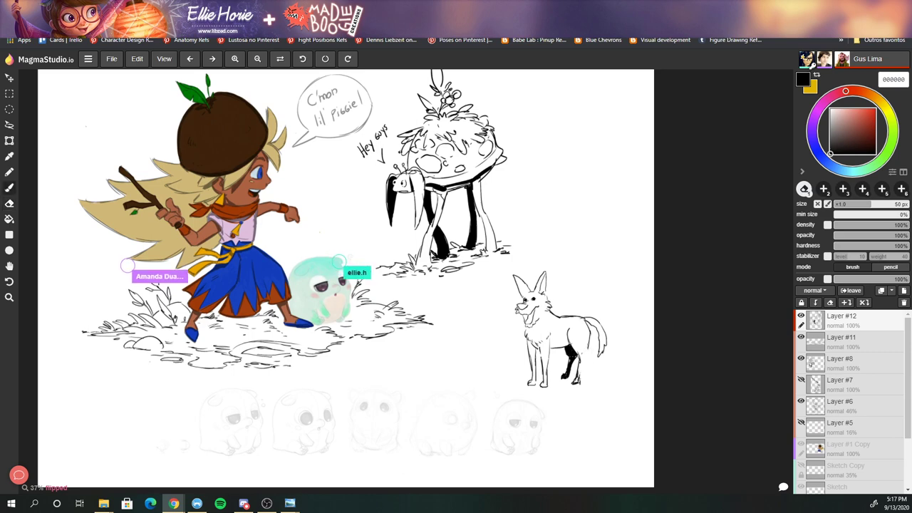
{"action": "key", "text": "b"}
{"action": "key", "text": "e"}
{"action": "key", "text": "b"}
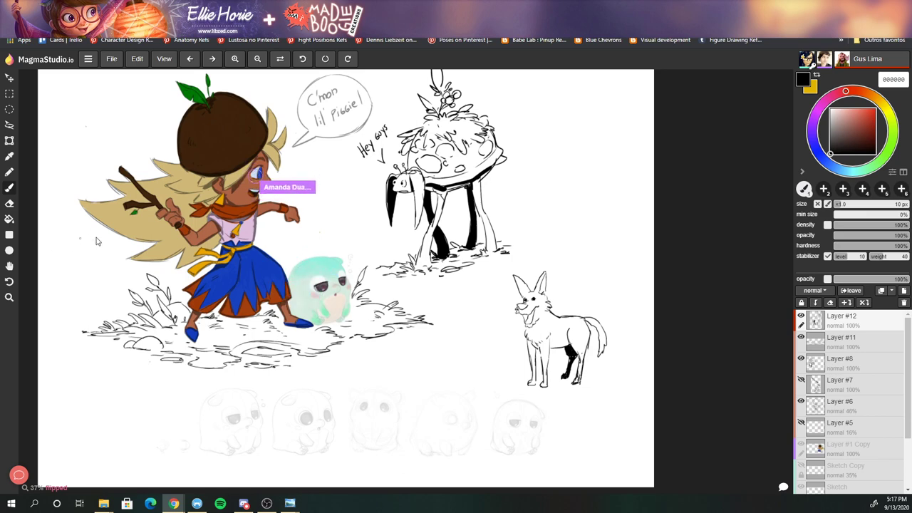
- Set the blend mode of Layer #6 to overlay
{"action": "left_click", "coordinate": [840, 405]}
{"action": "left_click", "coordinate": [815, 290]}
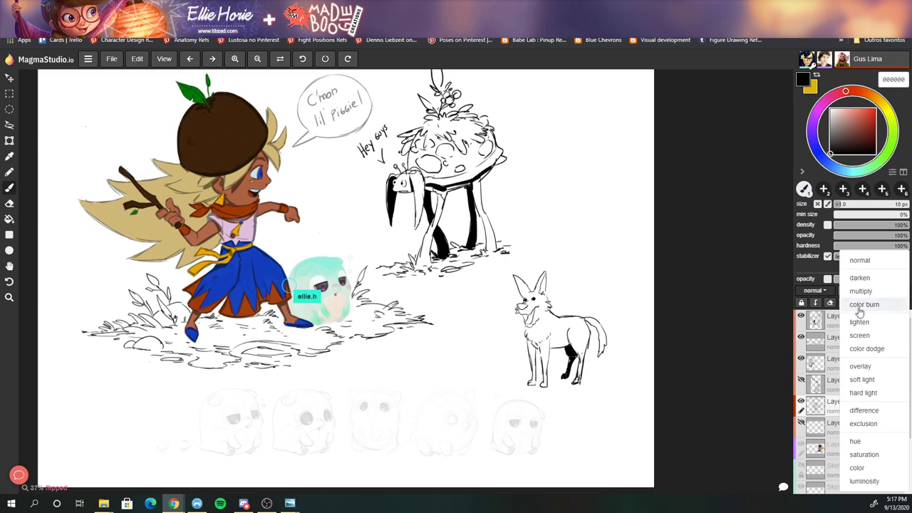
{"action": "left_click", "coordinate": [860, 367]}
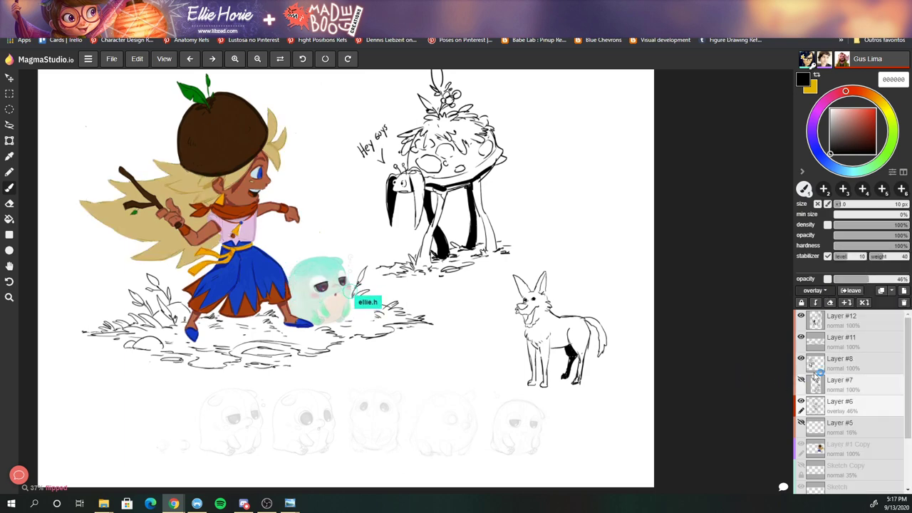
- Select Layer #12 and move the dog sketch to directly below the long-legged creature
{"action": "left_click", "coordinate": [812, 318]}
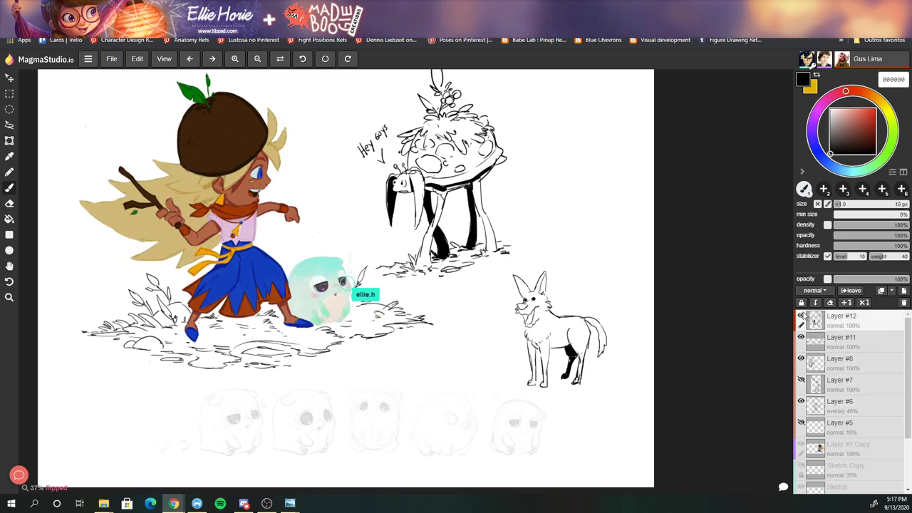
{"action": "left_click", "coordinate": [9, 78]}
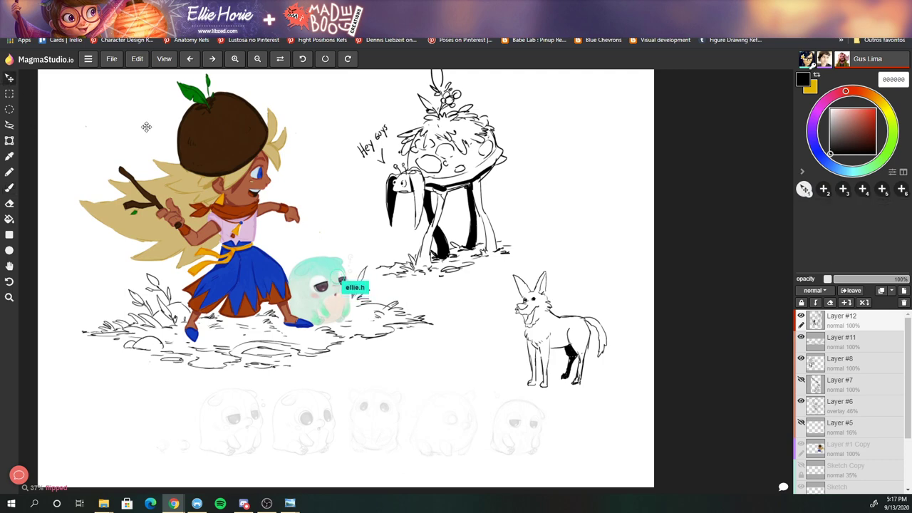
{"action": "left_click_drag", "start_coordinate": [545, 366], "coordinate": [518, 367]}
{"action": "left_click_drag", "start_coordinate": [476, 371], "coordinate": [481, 375]}
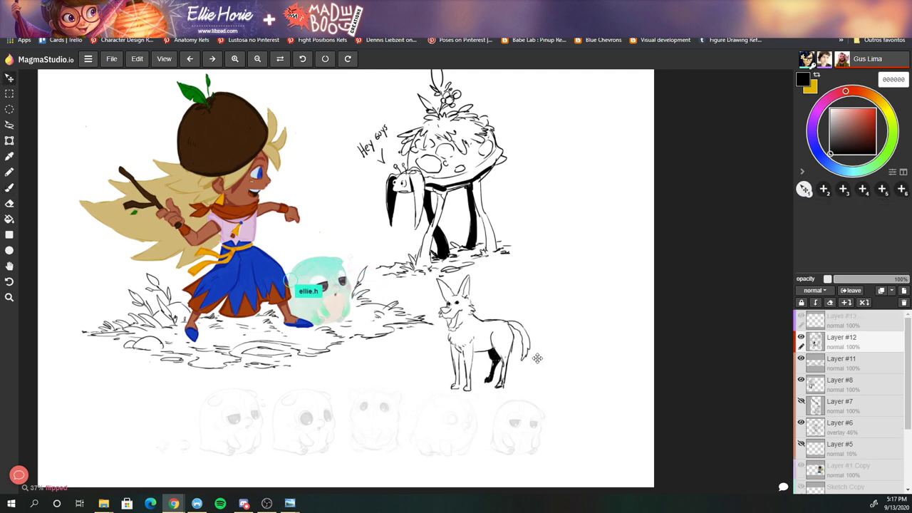
- Write "woof" with the brush beside the dog's head
{"action": "key", "text": "b"}
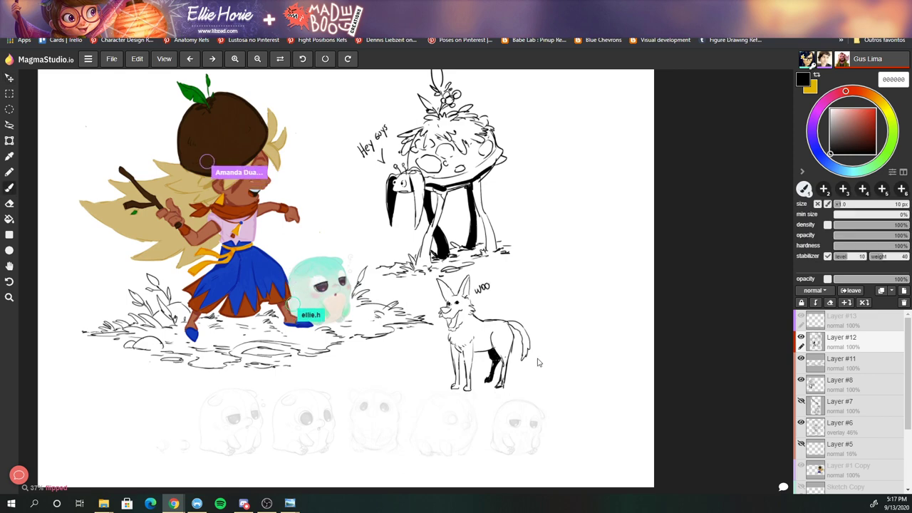
{"action": "left_click_drag", "start_coordinate": [488, 286], "coordinate": [485, 286]}
{"action": "left_click_drag", "start_coordinate": [494, 281], "coordinate": [491, 292]}
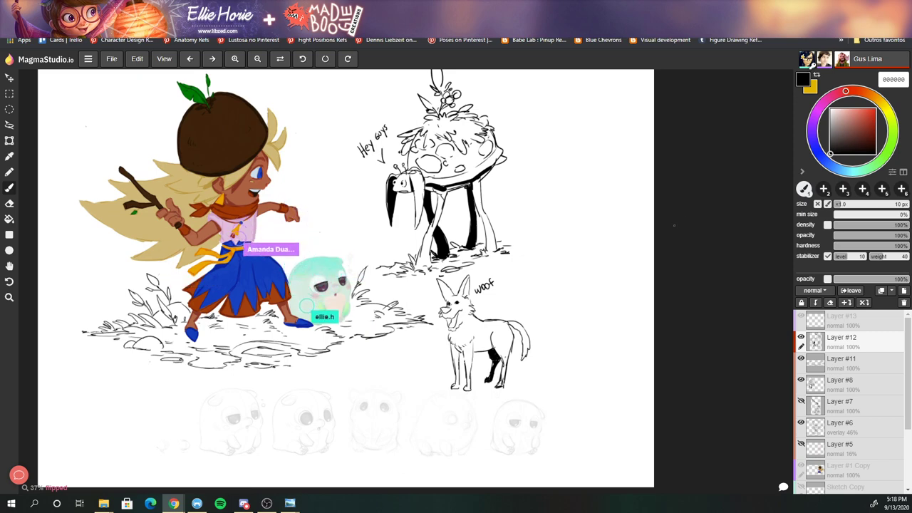
- Touch up the dog's belly and thigh lines, then erase the curved tail and redraw it as a drooping, bushy tail
{"action": "key", "text": "e"}
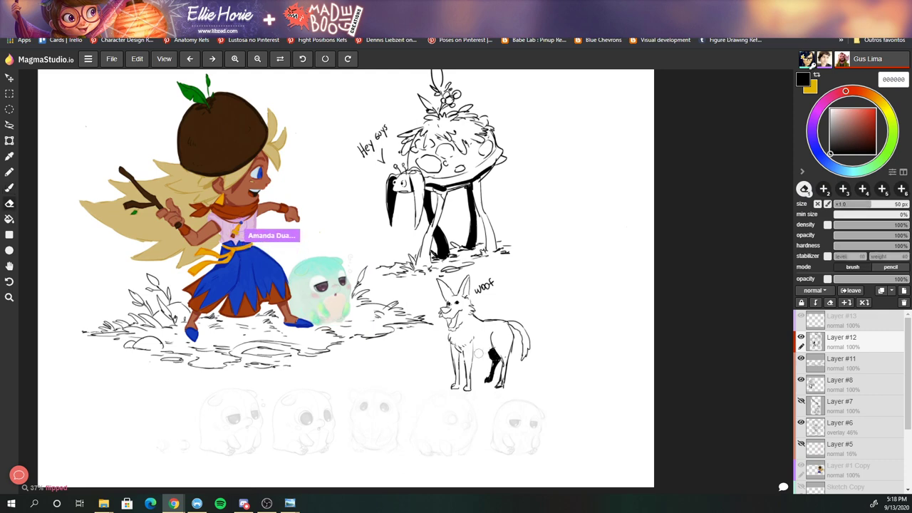
{"action": "key", "text": "b"}
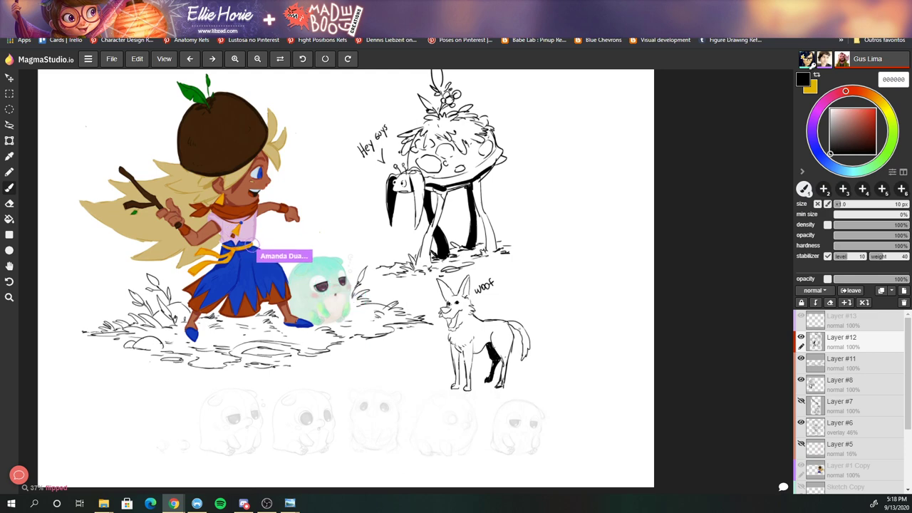
{"action": "key", "text": "e"}
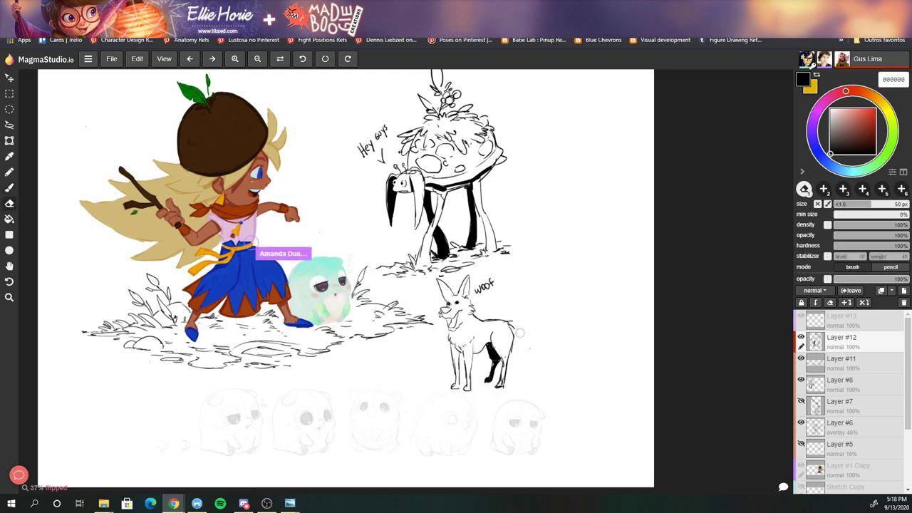
{"action": "key", "text": "b"}
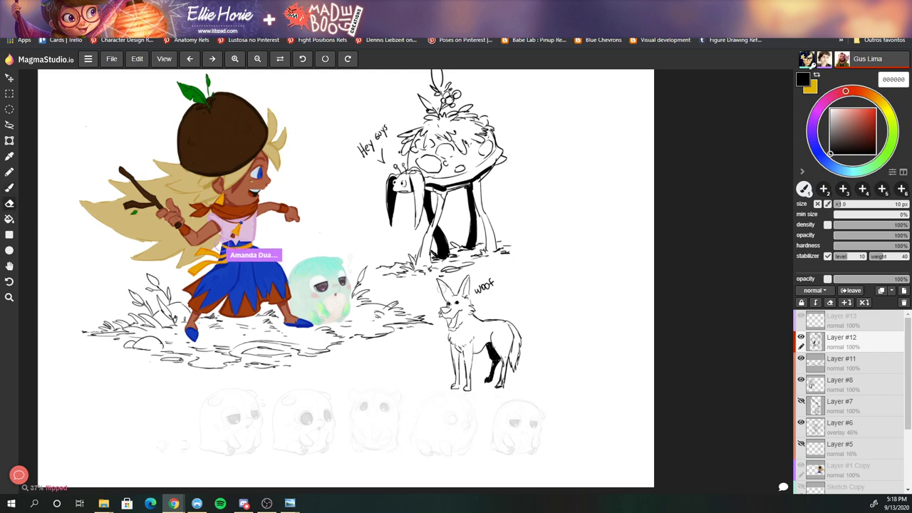
{"action": "key", "text": "e"}
{"action": "key", "text": "b"}
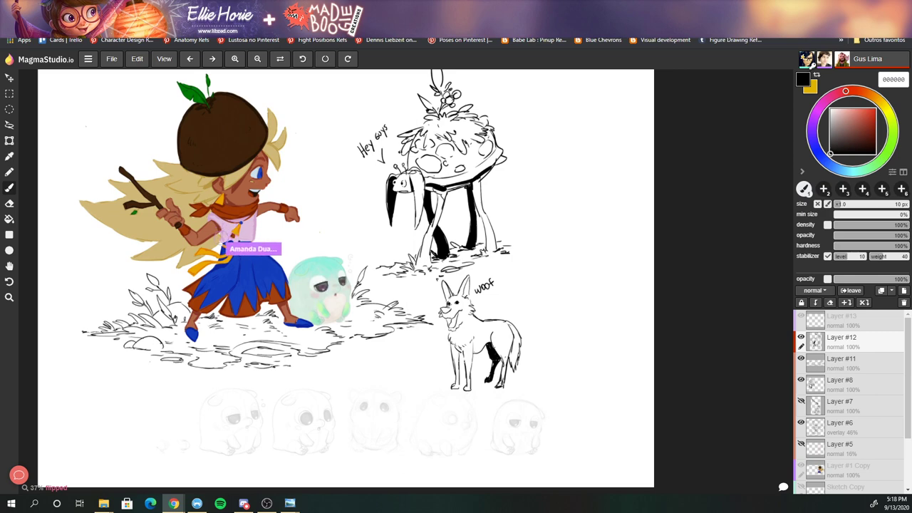
- Redraw the dog's ear narrower, fill its nose black and rework the open mouth and tongue, alternating erasing and brushing
{"action": "key", "text": "e"}
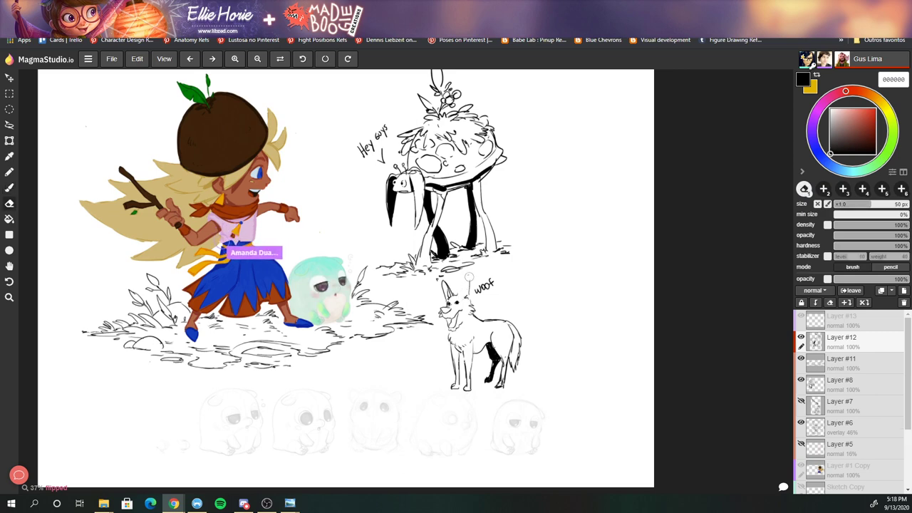
{"action": "key", "text": "b"}
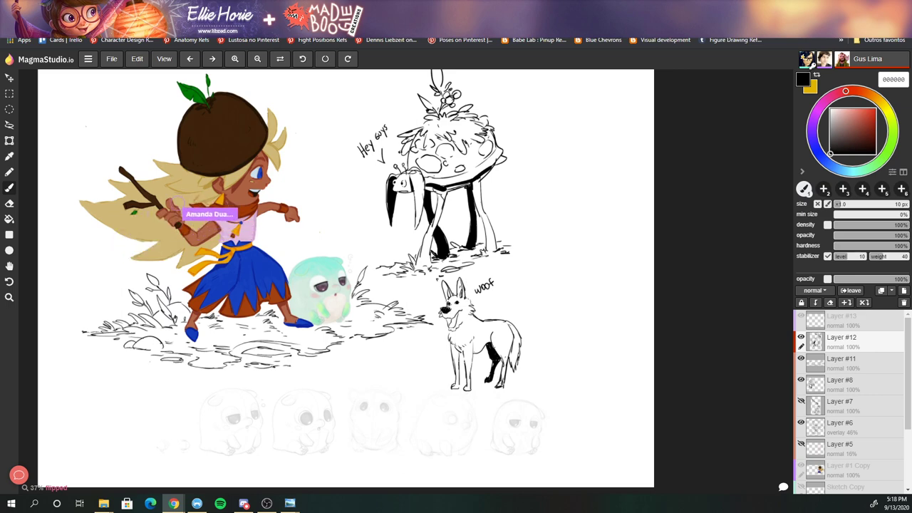
{"action": "key", "text": "e"}
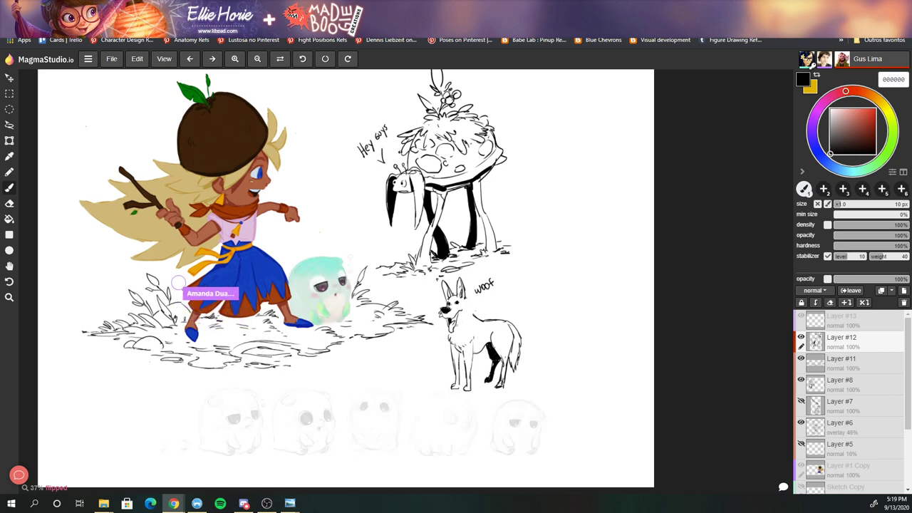
{"action": "key", "text": "e"}
{"action": "key", "text": "b"}
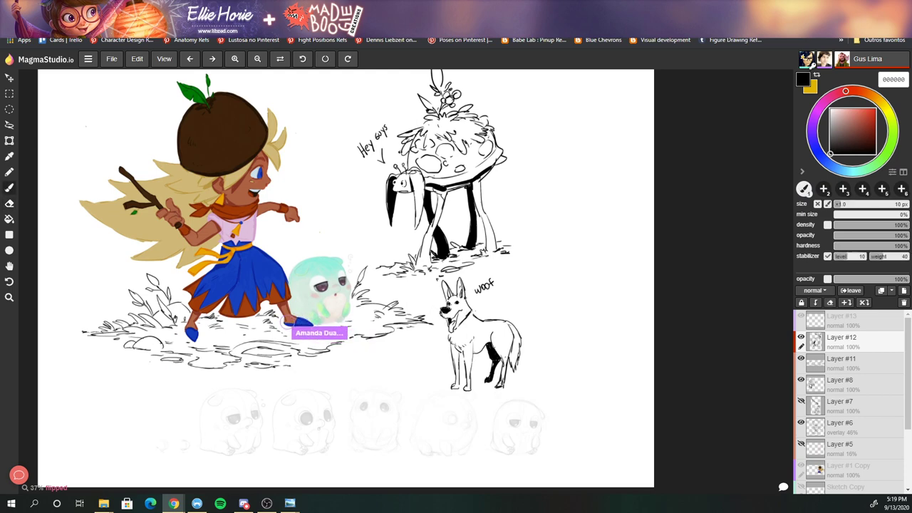
- Erase the dog's chest outline and redraw it with shaggy neck fur, thickening the line of the back
{"action": "key", "text": "e"}
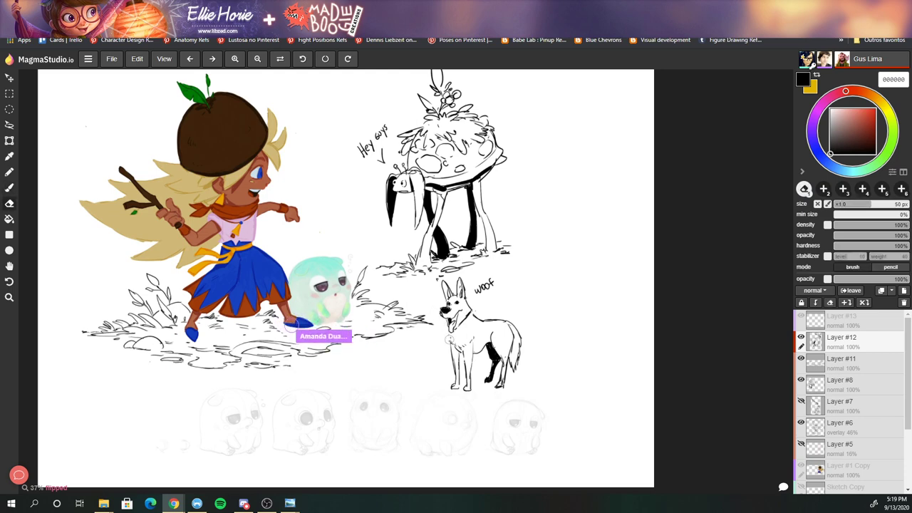
{"action": "key", "text": "b"}
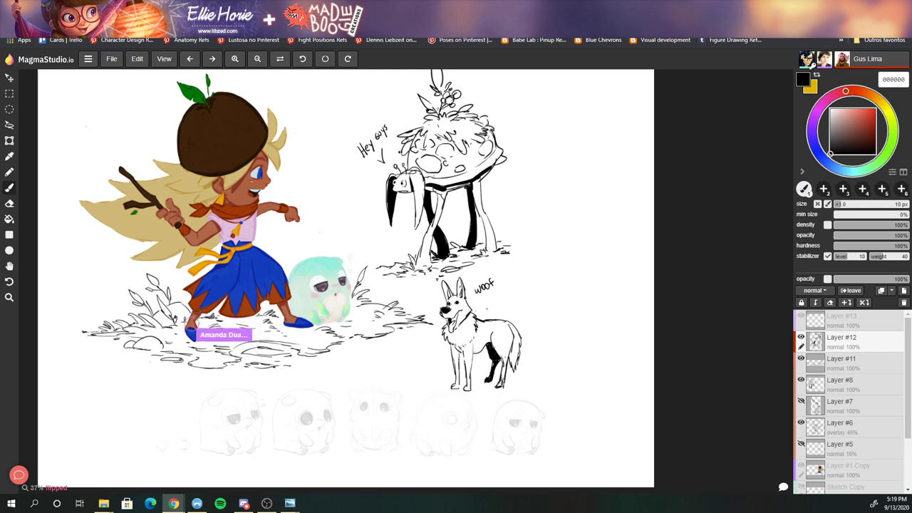
- Shade the dog's legs with black fills and hatching and draw a symbol on its haunch
{"action": "key", "text": "e"}
{"action": "key", "text": "b"}
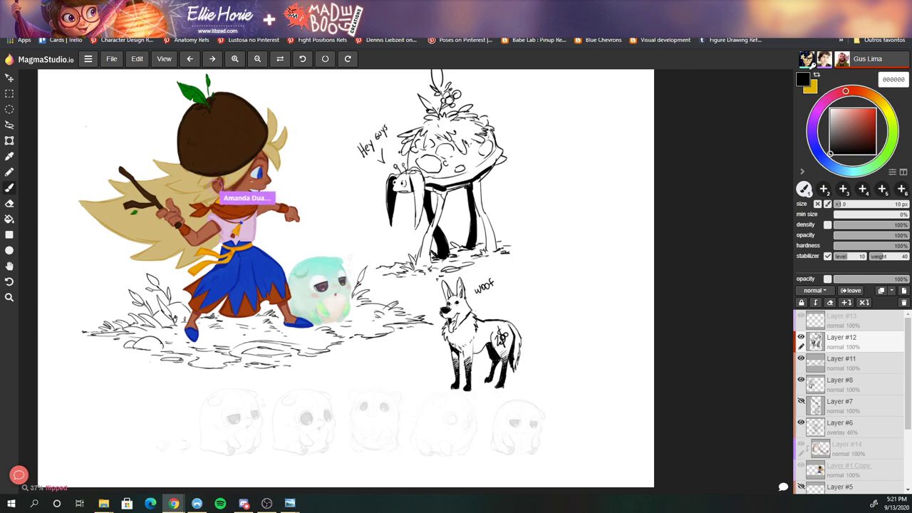
{"action": "right_click", "coordinate": [206, 93]}
{"action": "left_click", "coordinate": [207, 88]}
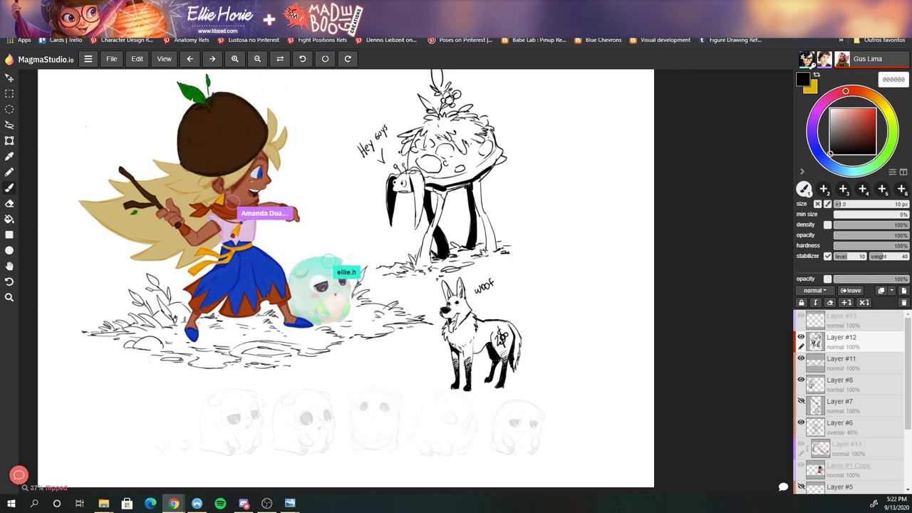
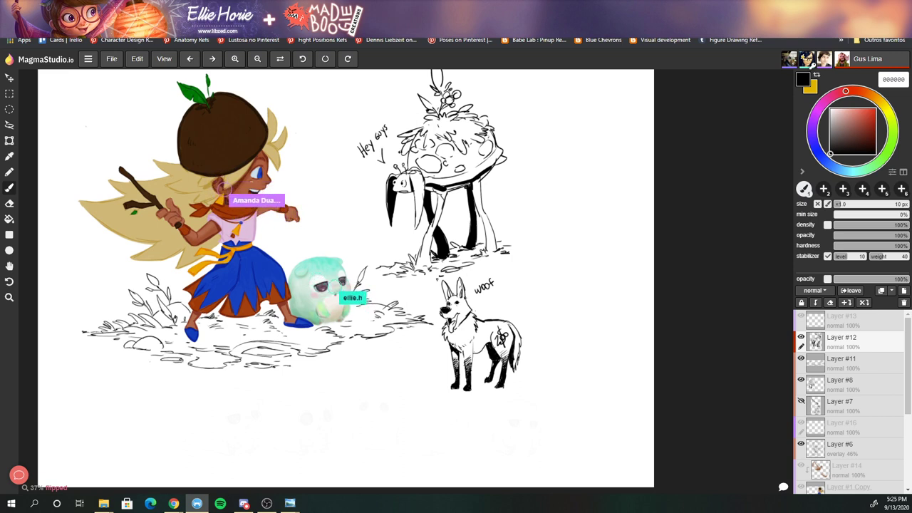
- Select Layer #8 and clean up the long-legged creature's facial lines with a much smaller eraser
{"action": "left_click", "coordinate": [802, 380]}
{"action": "left_click", "coordinate": [801, 380]}
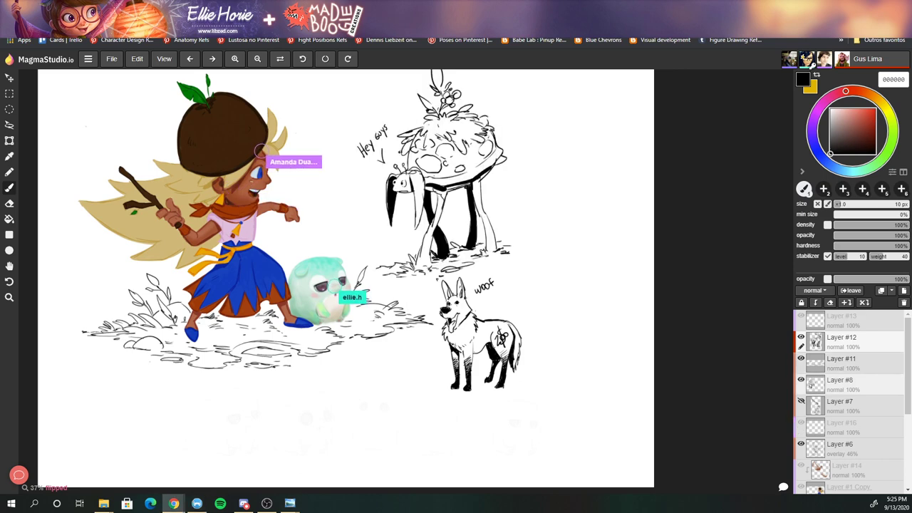
{"action": "left_click", "coordinate": [841, 379]}
{"action": "key", "text": "ctrl+equal"}
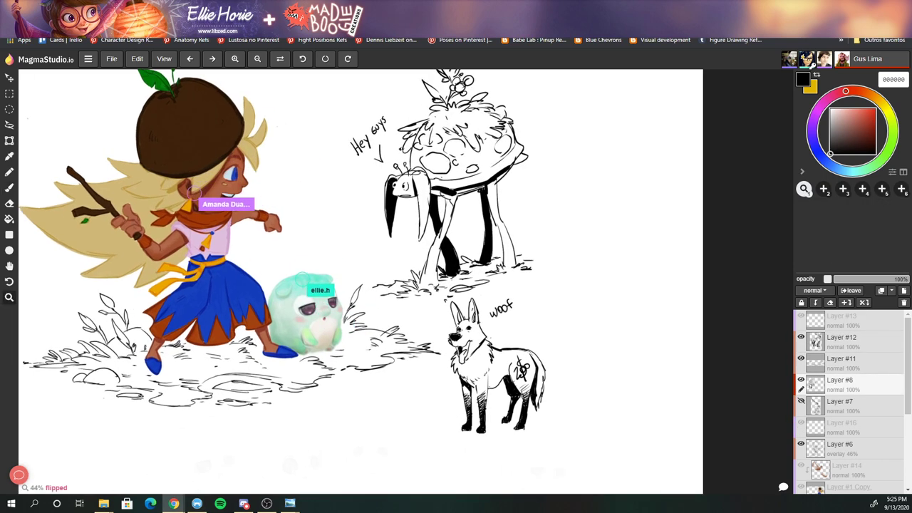
{"action": "key", "text": "ctrl+equal"}
{"action": "key", "text": "e"}
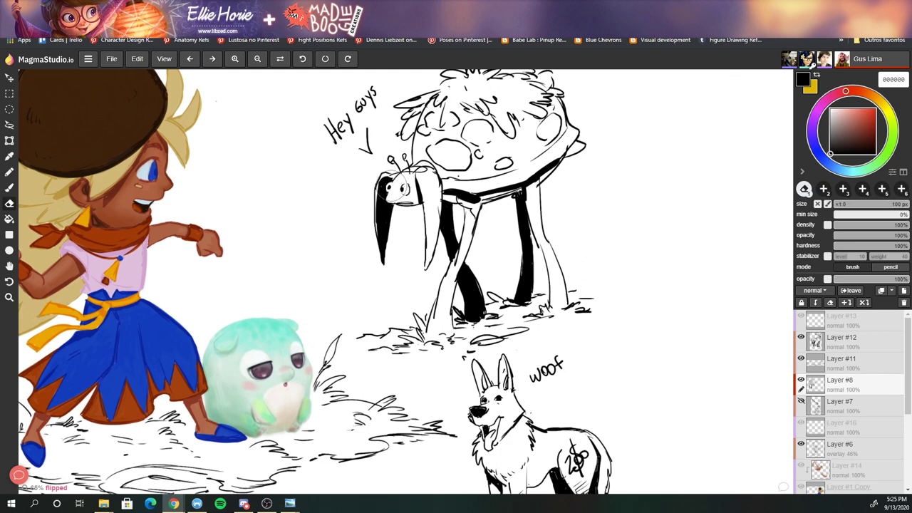
{"action": "key", "text": "bracketleft"}
{"action": "key", "text": "bracketleft"}
{"action": "key", "text": "bracketleft"}
{"action": "key", "text": "bracketleft"}
{"action": "key", "text": "bracketleft"}
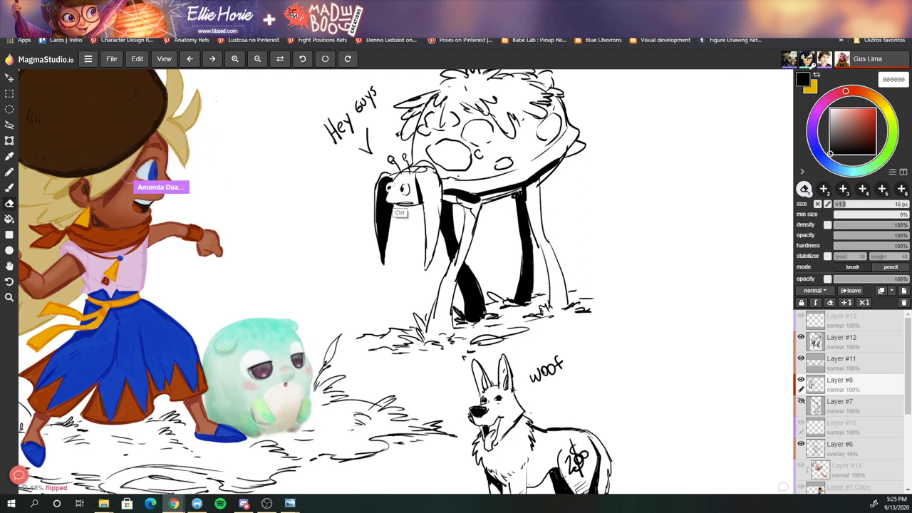
- Redraw the creature's eyes with half-closed lids and refine its mouth, alternating brush and eraser
{"action": "key", "text": "b"}
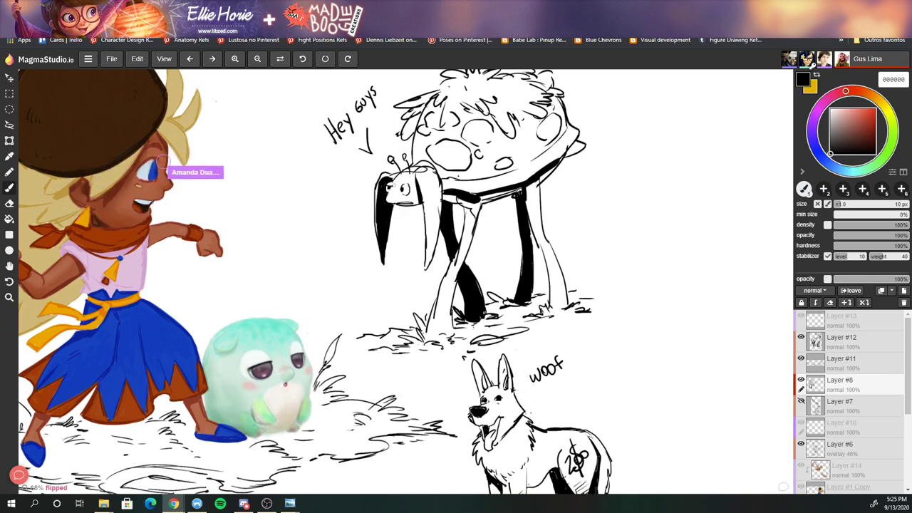
{"action": "key", "text": "ctrl"}
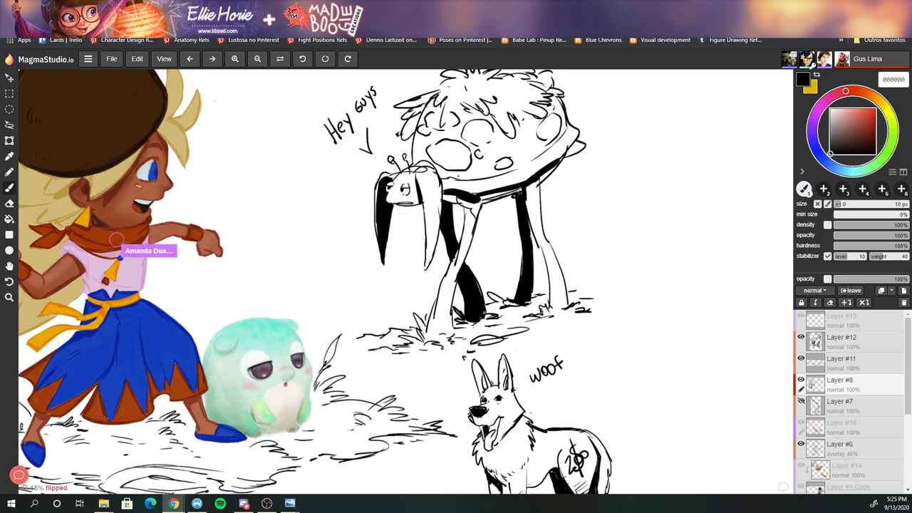
{"action": "key", "text": "e"}
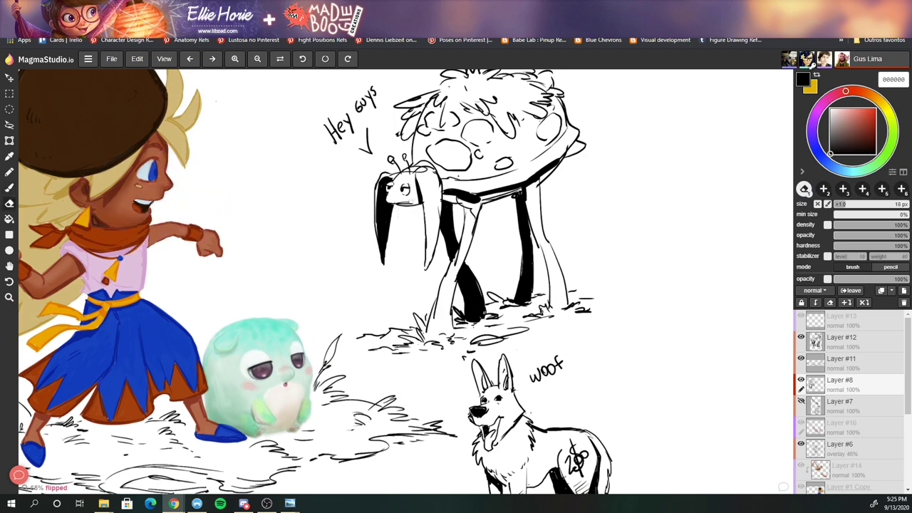
{"action": "key", "text": "b"}
{"action": "key", "text": "ctrl"}
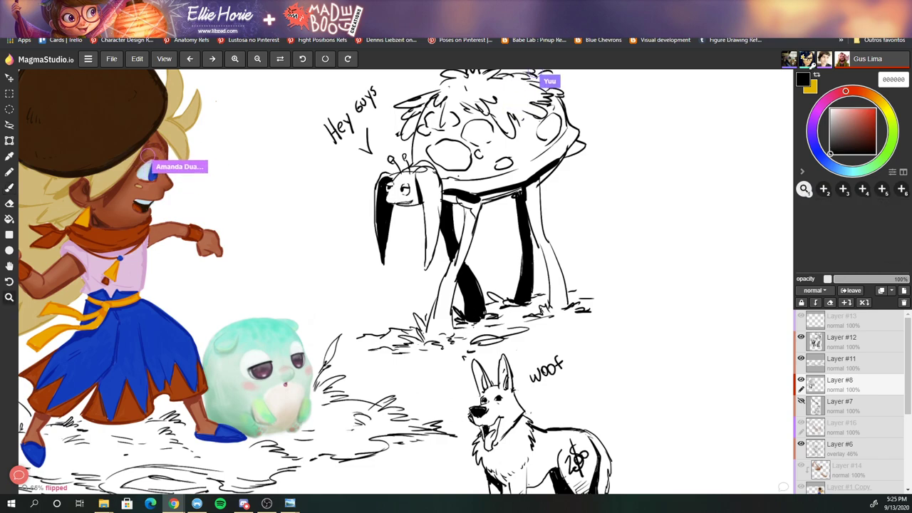
{"action": "key", "text": "ctrl+minus"}
{"action": "scroll", "coordinate": [130, 254], "scroll_direction": "down", "scroll_amount": 2}
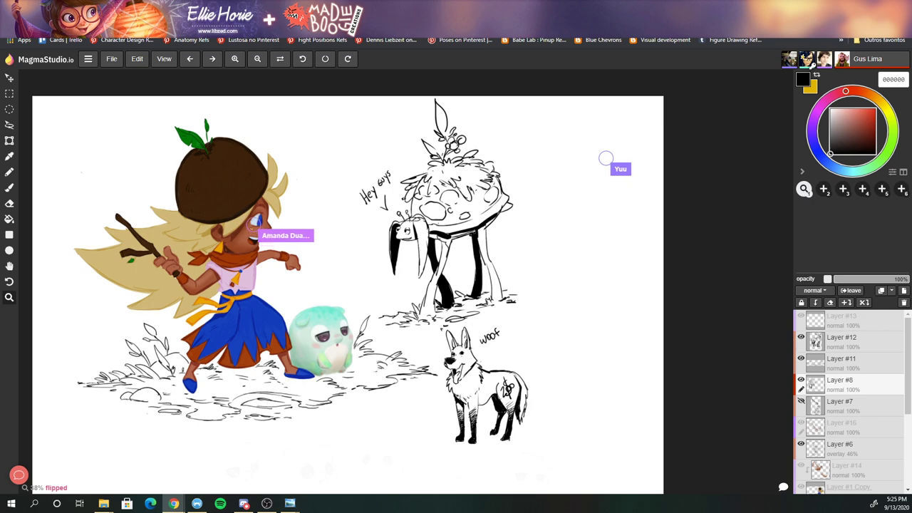
{"action": "scroll", "coordinate": [348, 295], "scroll_direction": "down", "scroll_amount": 2}
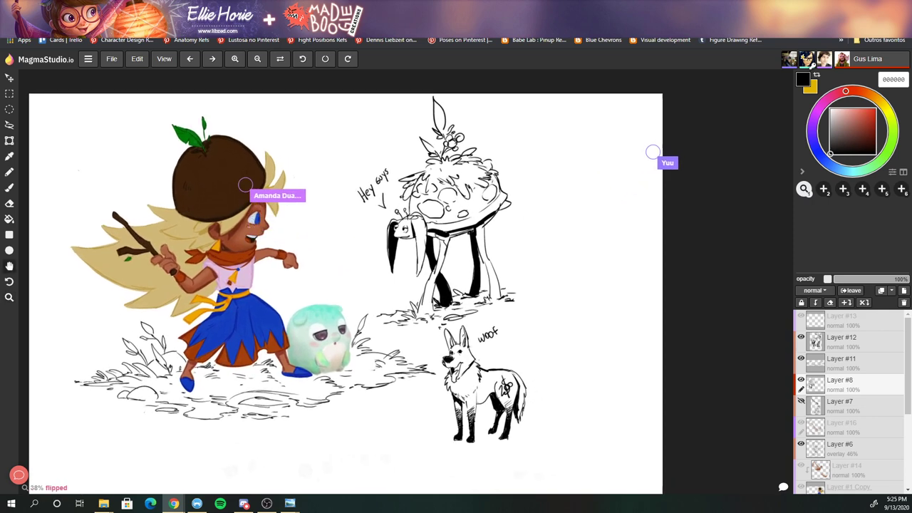
{"action": "scroll", "coordinate": [340, 285], "scroll_direction": "down", "scroll_amount": 2}
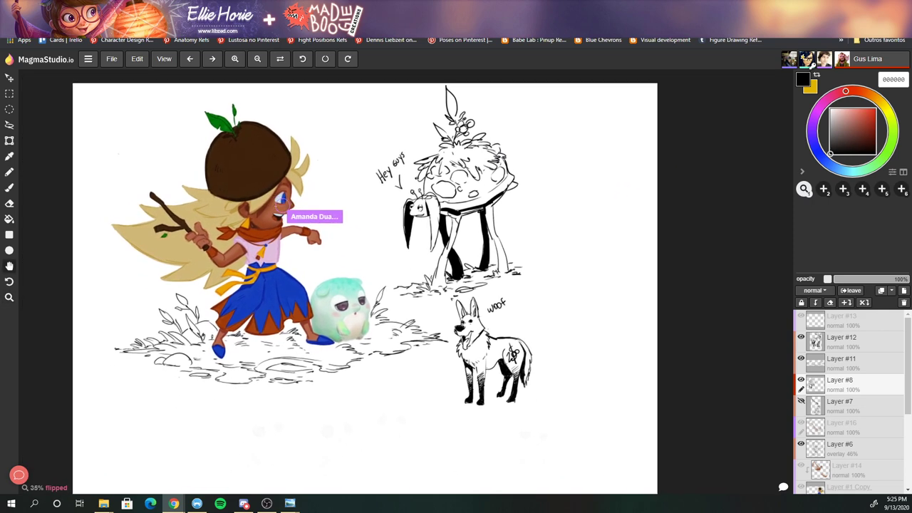
{"action": "scroll", "coordinate": [383, 275], "scroll_direction": "down", "scroll_amount": 2}
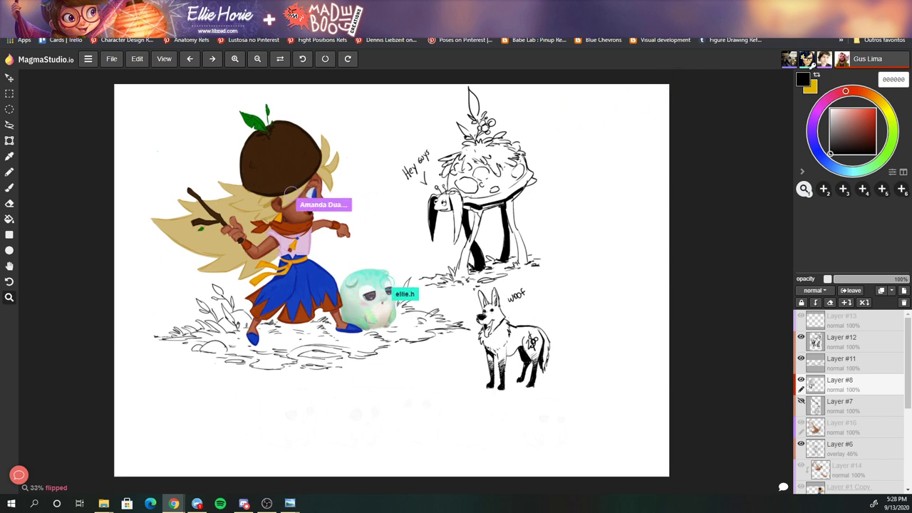
{"action": "key", "text": "alt+Tab"}
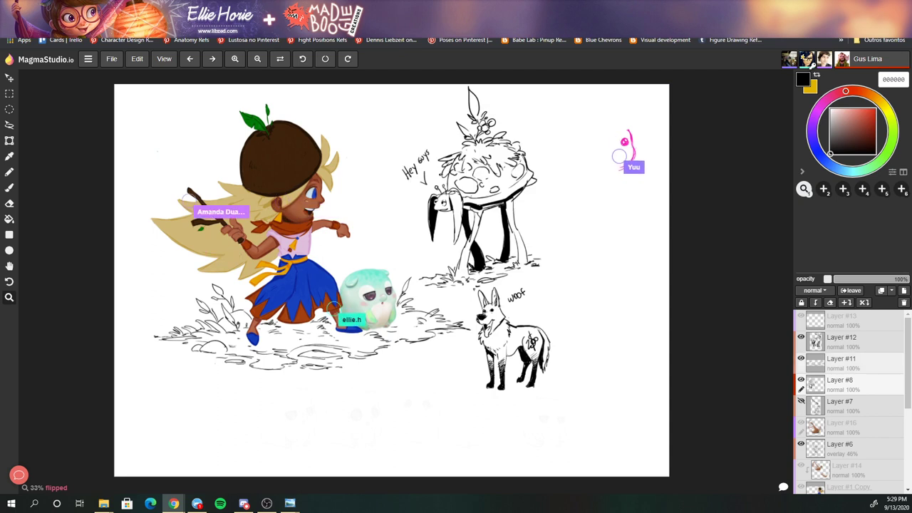
- Place Layer #8 directly above Layer #12 and merge it down into Layer #12
{"action": "left_click_drag", "start_coordinate": [841, 383], "coordinate": [848, 337]}
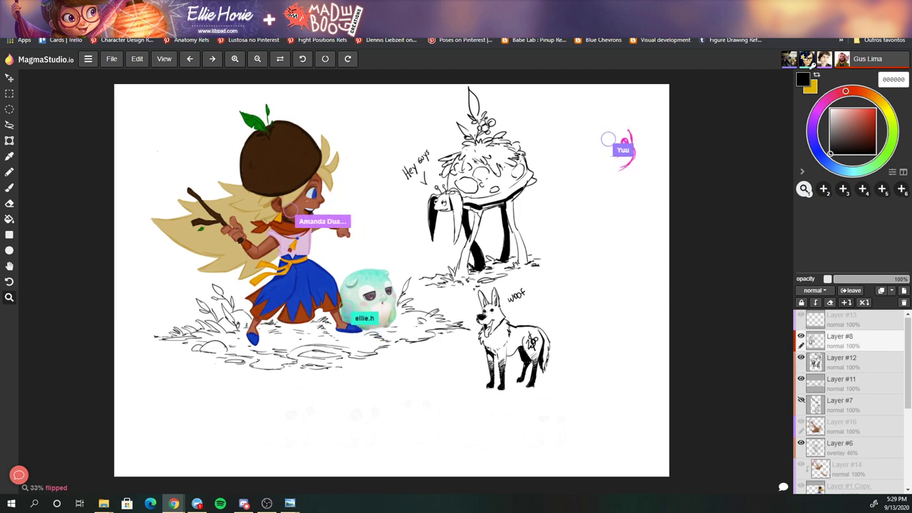
{"action": "key", "text": "Delete"}
- Move the merged creature and dog down and farther from the cap-wearing character, and hide Layer #12
{"action": "key", "text": "v"}
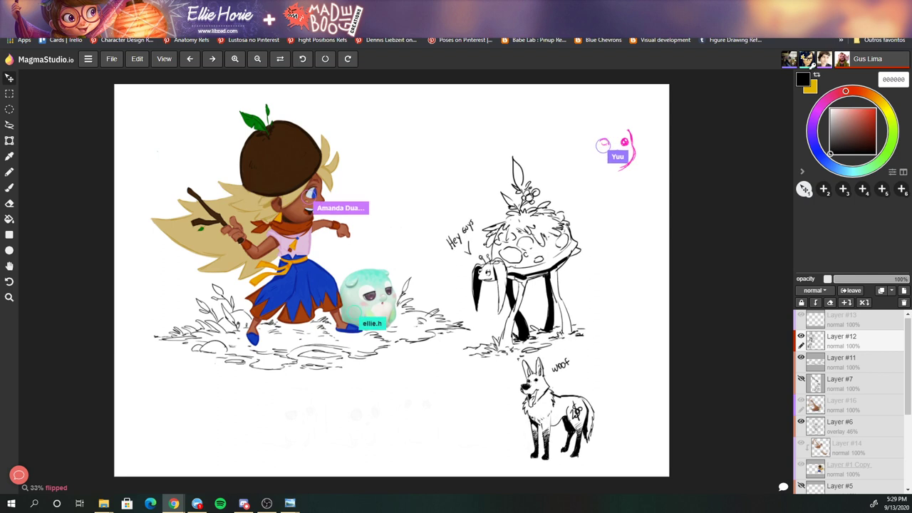
{"action": "left_click", "coordinate": [801, 357]}
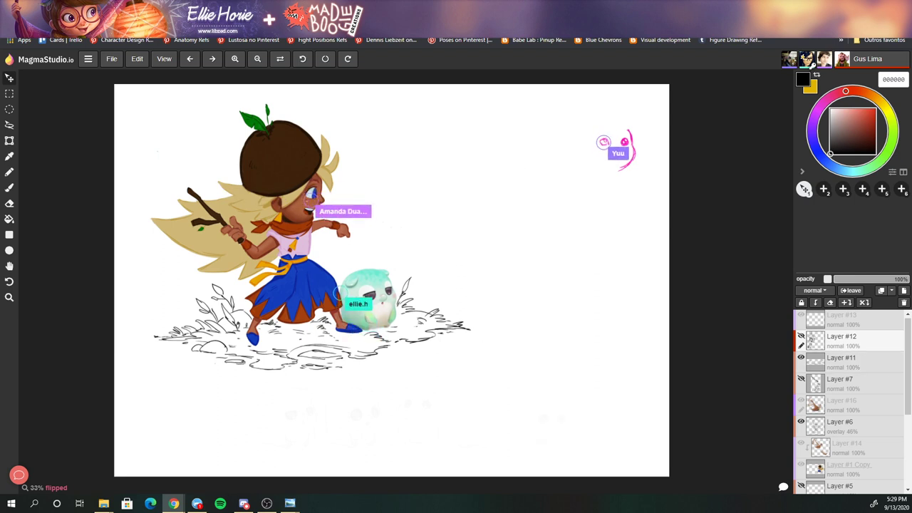
- Add a layer above Layer #12 and sketch a round black Pikachu head with nose, mouth, scowling eyes and cheek circles, using the 10 px brush
{"action": "key", "text": "ctrl+shift+n"}
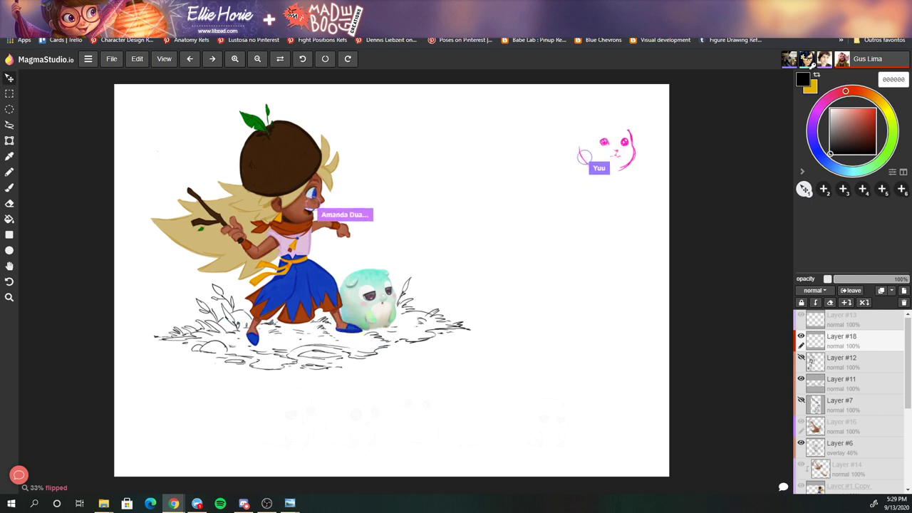
{"action": "key", "text": "b"}
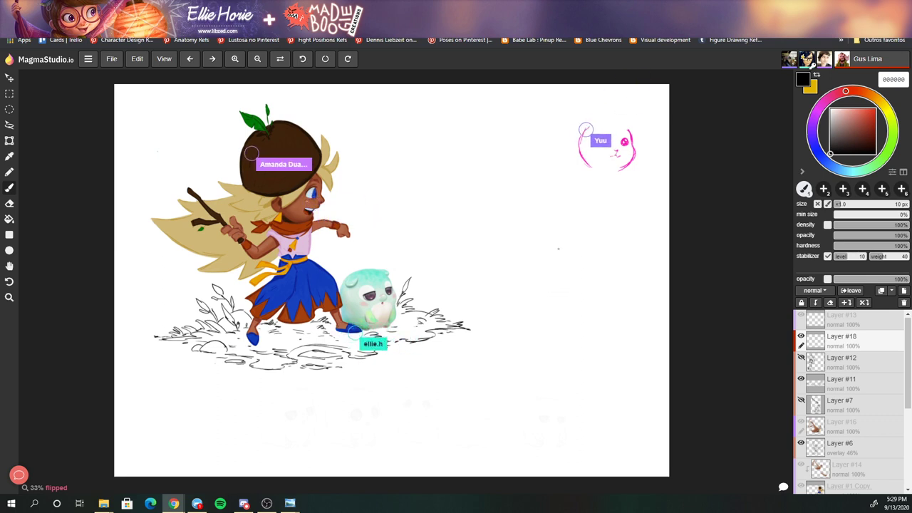
{"action": "mouse_move", "coordinate": [562, 245]}
{"action": "left_mouse_down"}
{"action": "mouse_move", "coordinate": [554, 276]}
{"action": "mouse_move", "coordinate": [583, 284]}
{"action": "left_mouse_up"}
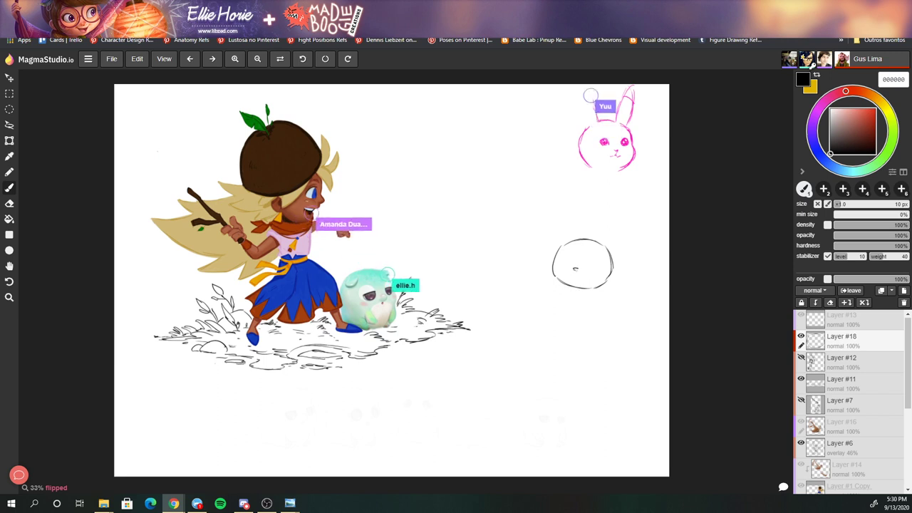
{"action": "left_click", "coordinate": [575, 270]}
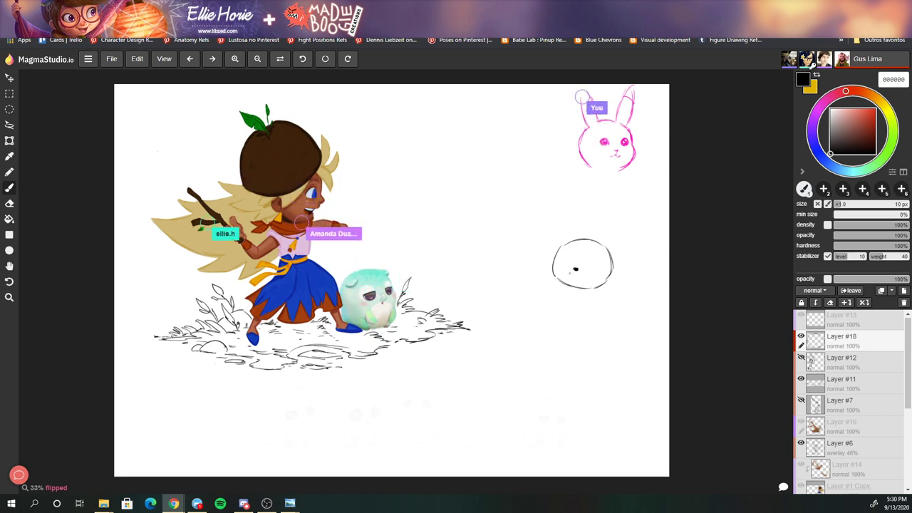
{"action": "mouse_move", "coordinate": [554, 271]}
{"action": "left_mouse_down"}
{"action": "mouse_move", "coordinate": [593, 275]}
{"action": "mouse_move", "coordinate": [576, 274]}
{"action": "left_mouse_up"}
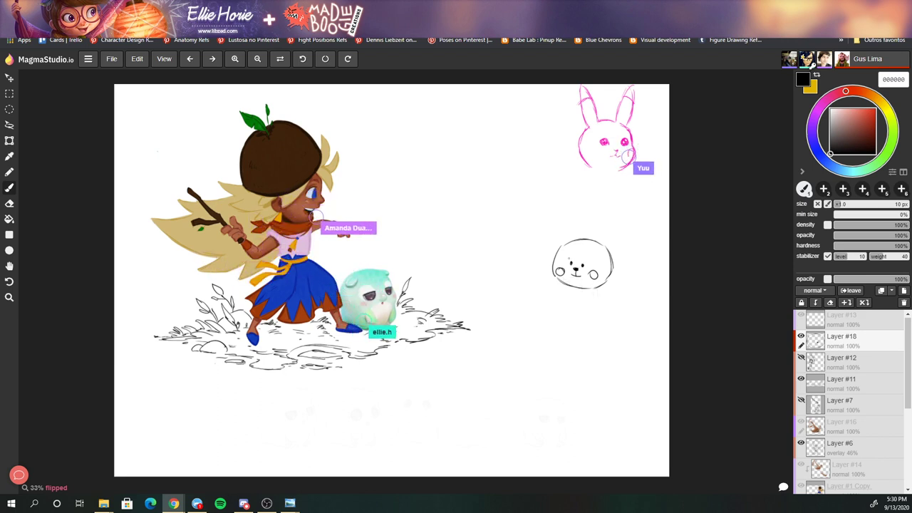
{"action": "key", "text": "ctrl"}
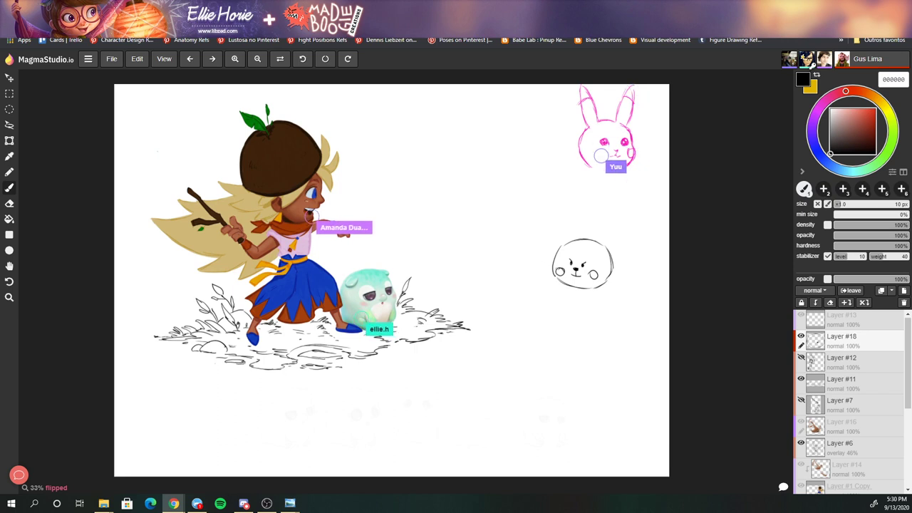
- Draw lightning bolts and pointed ears around the Pikachu's head, and complete its body with arms, feet and a zigzag tail
{"action": "left_click_drag", "start_coordinate": [541, 252], "coordinate": [555, 270]}
{"action": "mouse_move", "coordinate": [535, 235]}
{"action": "left_mouse_down"}
{"action": "mouse_move", "coordinate": [524, 270]}
{"action": "mouse_move", "coordinate": [545, 254]}
{"action": "mouse_move", "coordinate": [506, 248]}
{"action": "mouse_move", "coordinate": [578, 145]}
{"action": "mouse_move", "coordinate": [585, 162]}
{"action": "mouse_move", "coordinate": [586, 146]}
{"action": "mouse_move", "coordinate": [606, 170]}
{"action": "mouse_move", "coordinate": [604, 161]}
{"action": "mouse_move", "coordinate": [631, 279]}
{"action": "mouse_move", "coordinate": [657, 244]}
{"action": "left_mouse_up"}
{"action": "key", "text": "ctrl+z"}
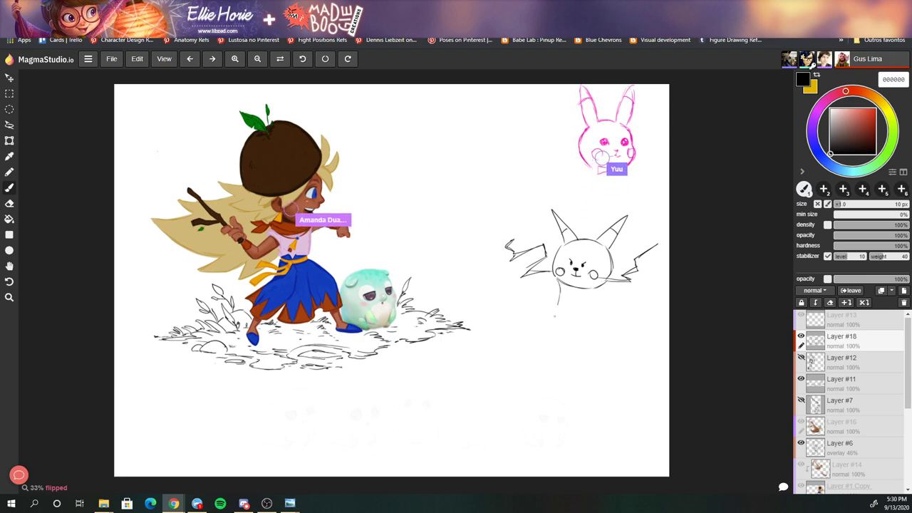
{"action": "key", "text": "e"}
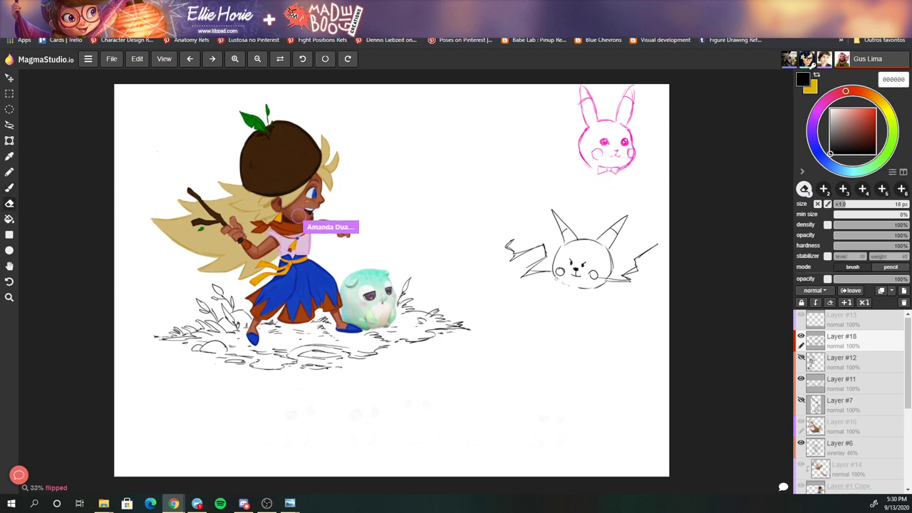
{"action": "key", "text": "b"}
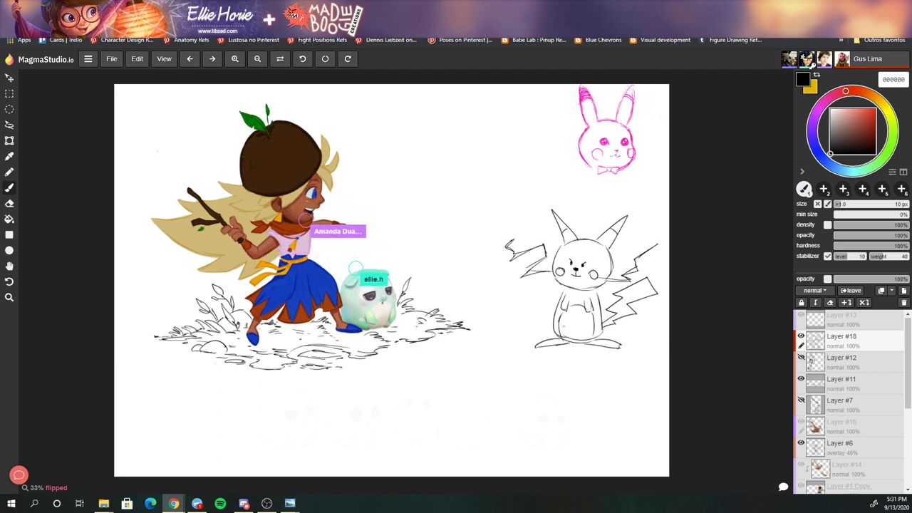
- Move the Pikachu sketch up beside the pink rabbit-like sketch and letter PIKACHU with an arrow above its head
{"action": "key", "text": "v"}
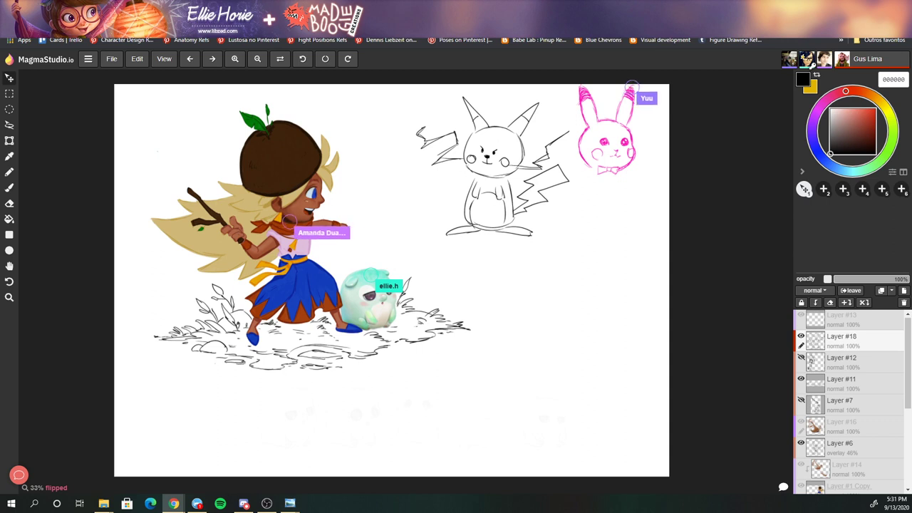
{"action": "key", "text": "ctrl+shift+n"}
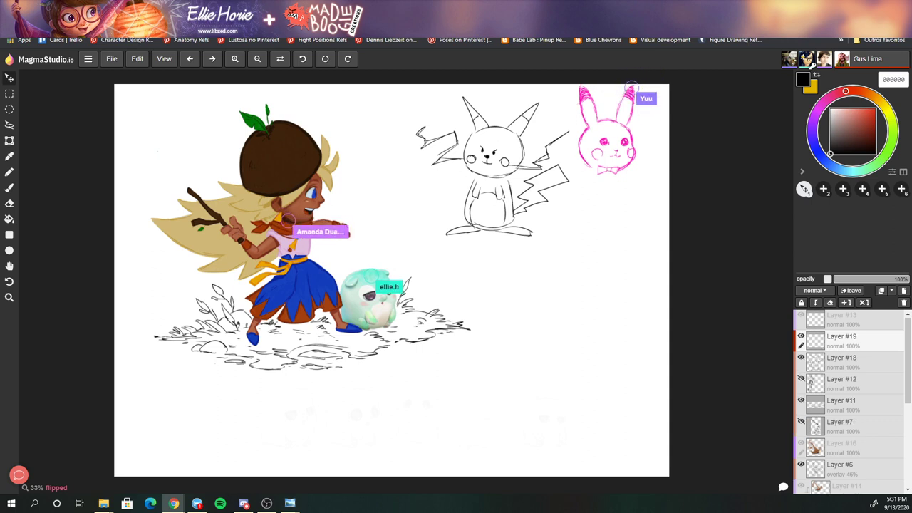
{"action": "key", "text": "ctrl+z"}
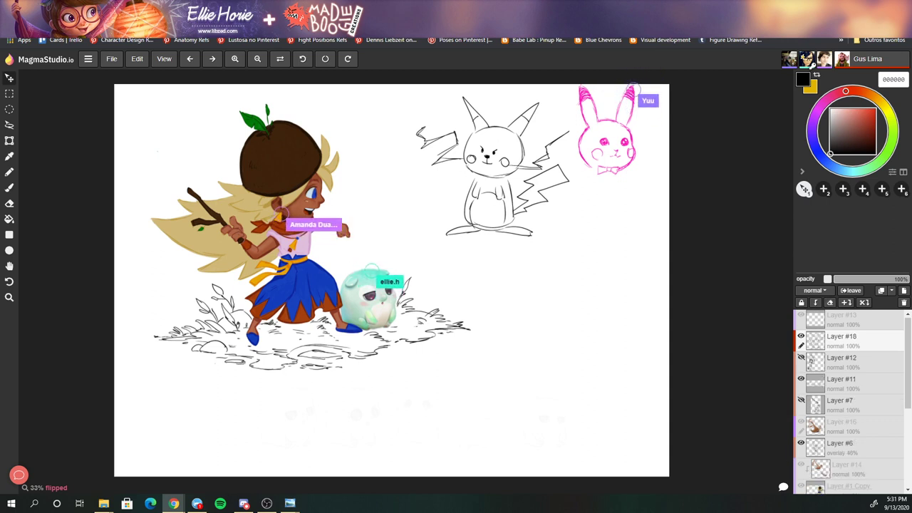
{"action": "key", "text": "b"}
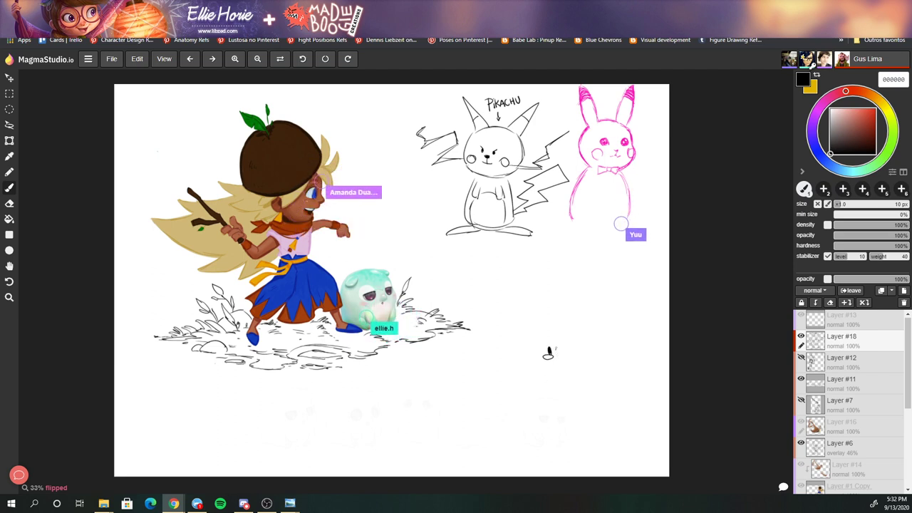
- Draw a small Vulpix head in the empty lower area, with pointed ears, a curly hair tuft, oval eyes and a snout
{"action": "mouse_move", "coordinate": [556, 346]}
{"action": "left_mouse_down"}
{"action": "mouse_move", "coordinate": [556, 355]}
{"action": "mouse_move", "coordinate": [561, 337]}
{"action": "left_mouse_up"}
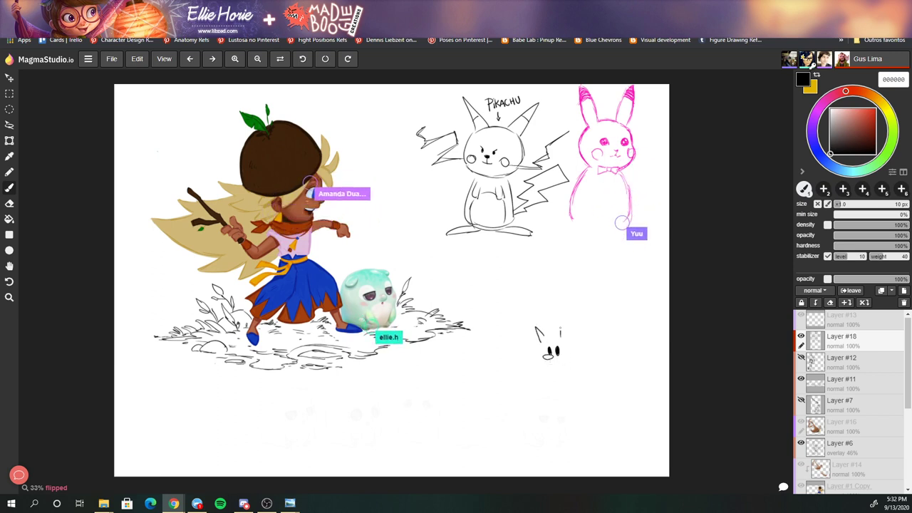
{"action": "mouse_move", "coordinate": [563, 324]}
{"action": "left_mouse_down"}
{"action": "mouse_move", "coordinate": [569, 341]}
{"action": "mouse_move", "coordinate": [561, 330]}
{"action": "left_mouse_up"}
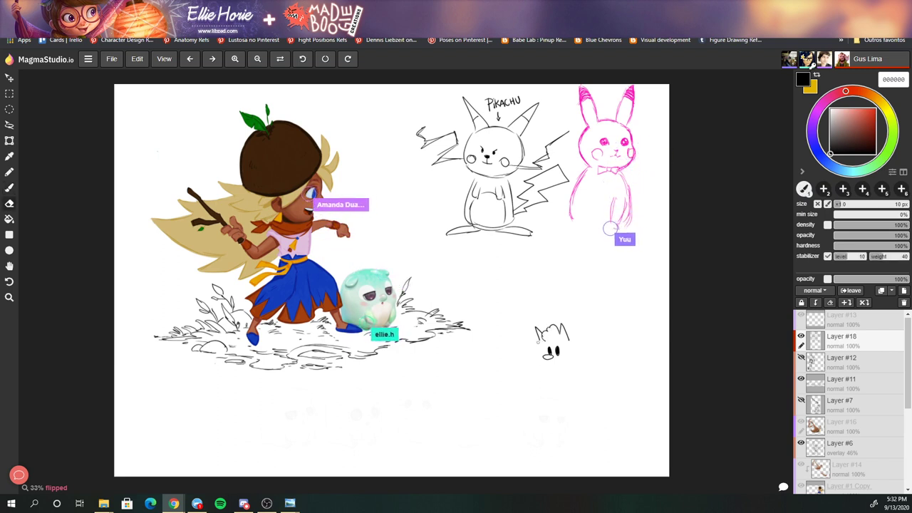
{"action": "left_click_drag", "start_coordinate": [552, 335], "coordinate": [560, 346]}
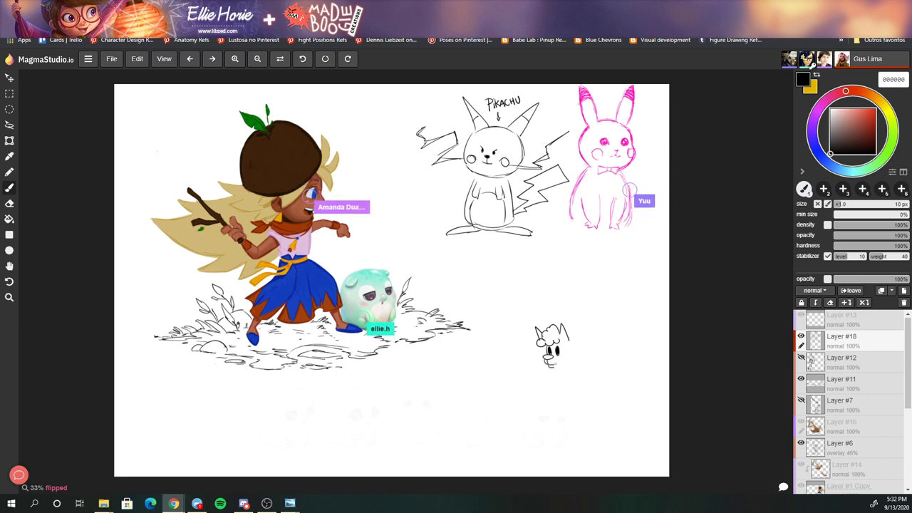
{"action": "key", "text": "ctrl"}
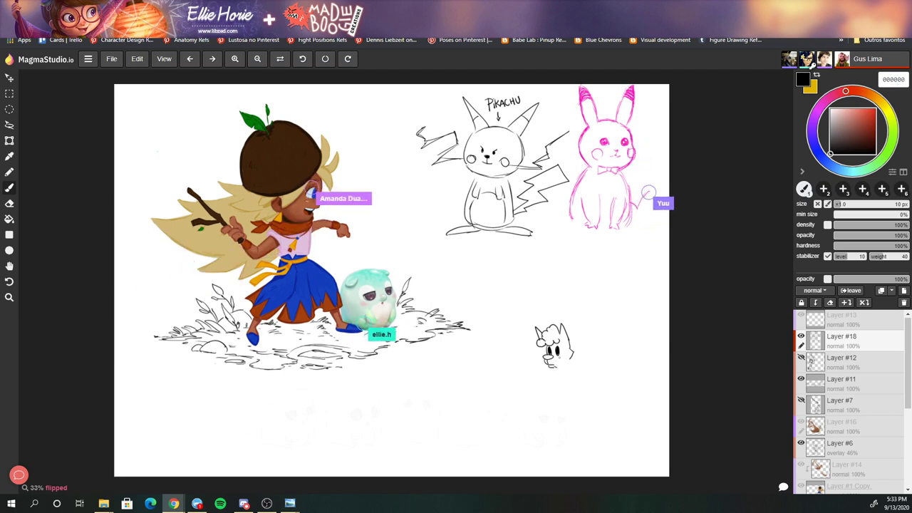
{"action": "key", "text": "ctrl"}
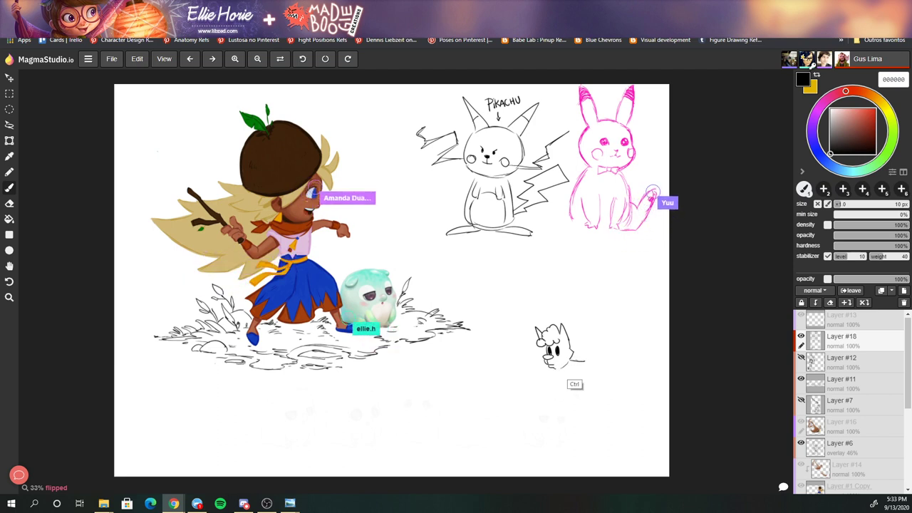
- Sketch the Vulpix's chest, front legs and paws, redoing misplaced strokes
{"action": "mouse_move", "coordinate": [574, 361]}
{"action": "left_mouse_down"}
{"action": "mouse_move", "coordinate": [586, 360]}
{"action": "mouse_move", "coordinate": [564, 388]}
{"action": "left_mouse_up"}
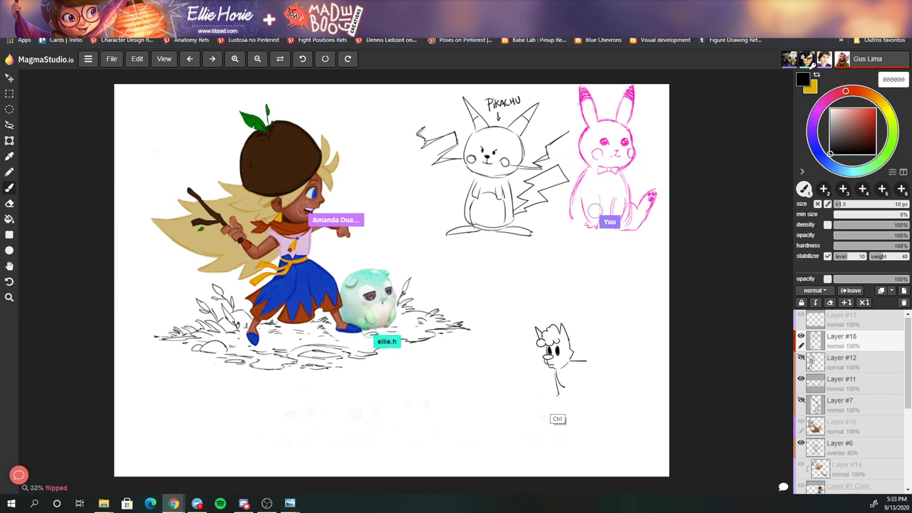
{"action": "key", "text": "ctrl+z"}
{"action": "left_click_drag", "start_coordinate": [558, 372], "coordinate": [556, 401]}
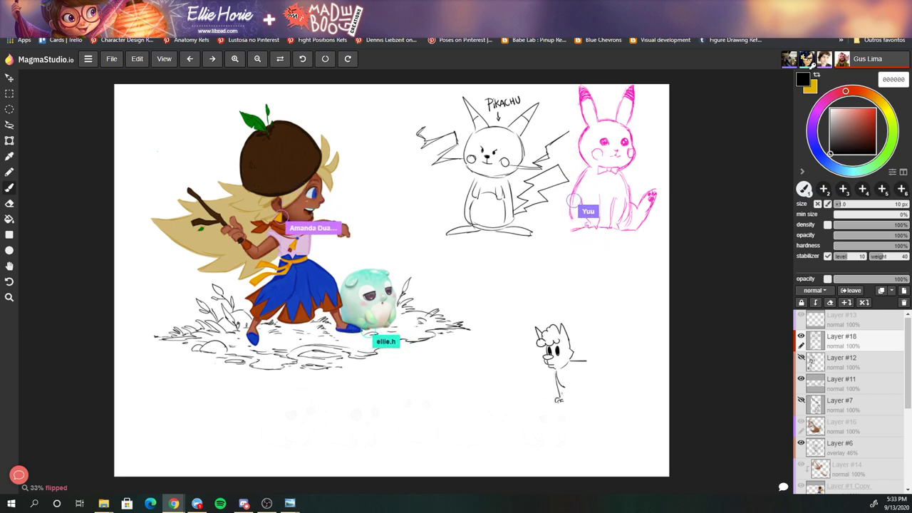
{"action": "left_click_drag", "start_coordinate": [562, 389], "coordinate": [571, 406]}
{"action": "key", "text": "ctrl+z"}
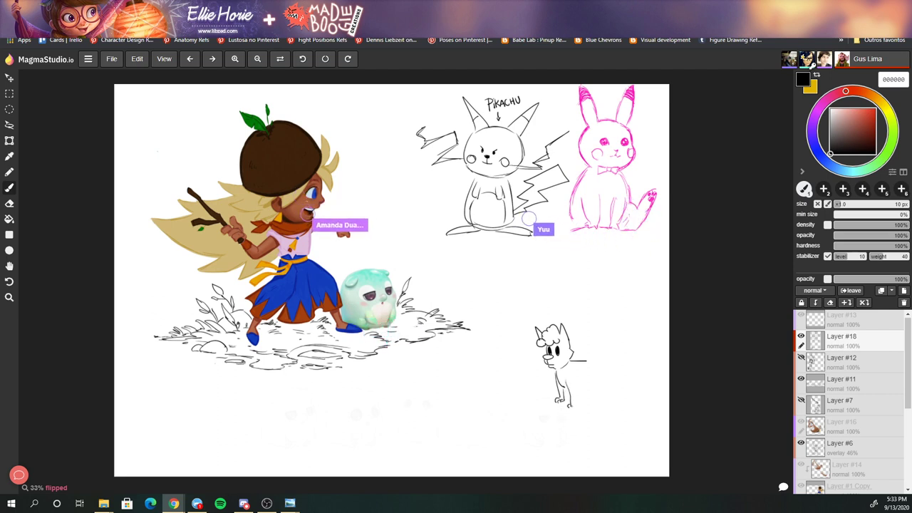
{"action": "left_click_drag", "start_coordinate": [578, 390], "coordinate": [578, 409]}
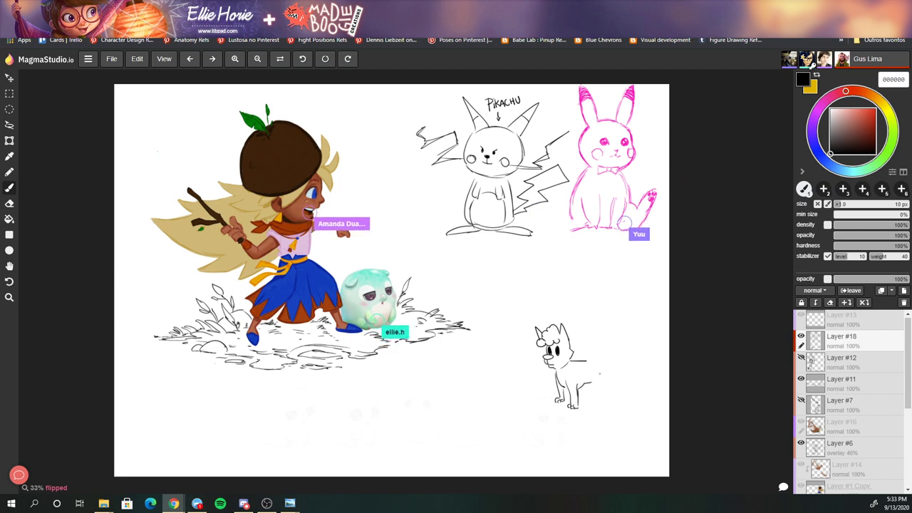
- Complete the Vulpix with hind legs and curled tails, and letter VULPIX PERFEITO above it
{"action": "key", "text": "ctrl"}
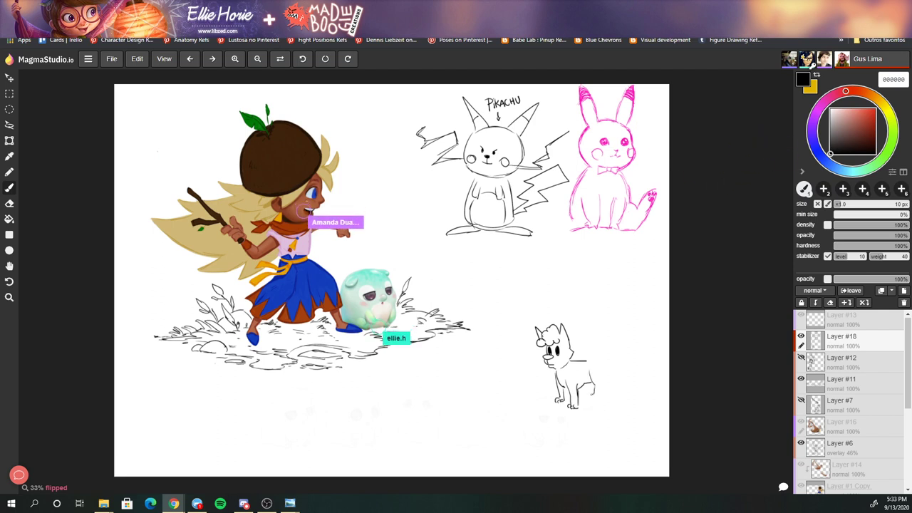
{"action": "key", "text": "ctrl"}
{"action": "key", "text": "ctrl"}
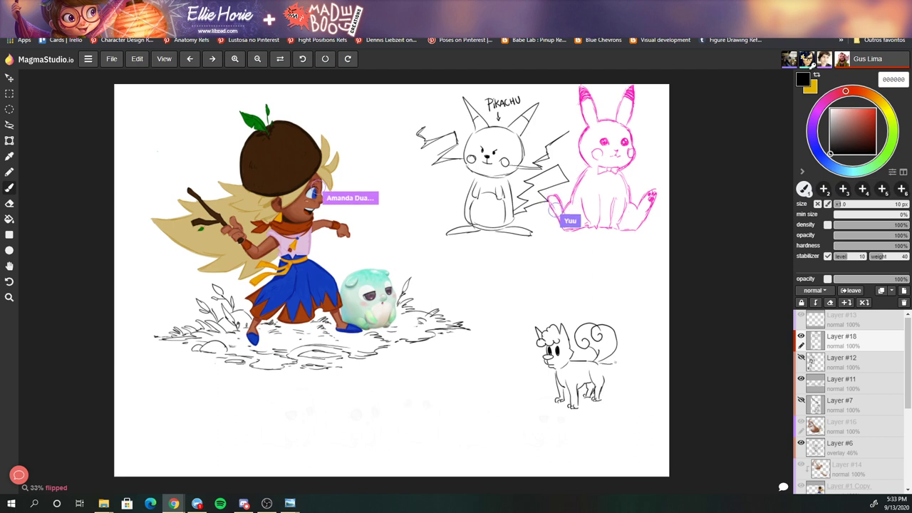
{"action": "key", "text": "e"}
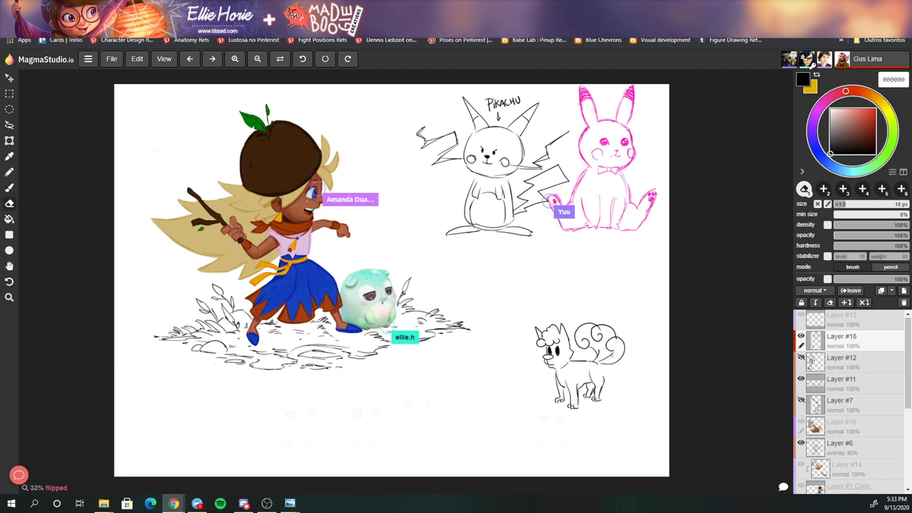
{"action": "key", "text": "b"}
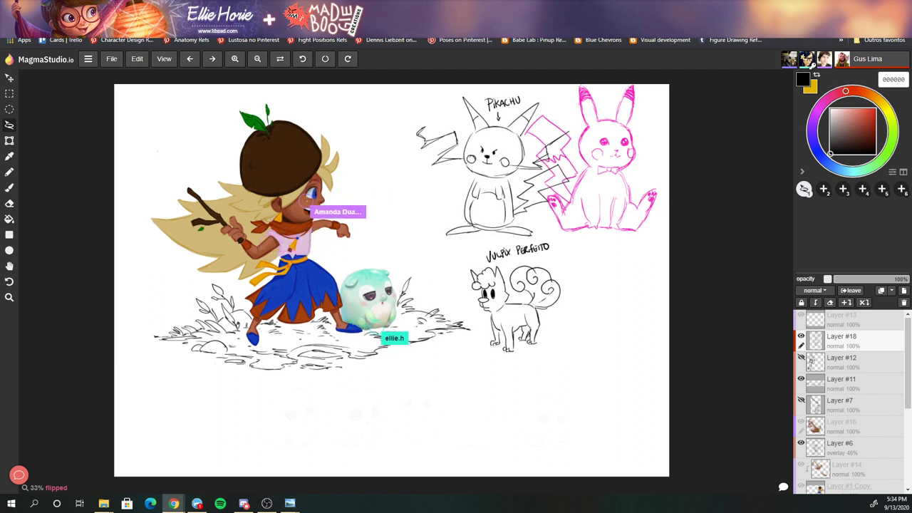
- On a new layer, draw a standing Charmeleon with a flaming tail, label it CHARMELEON, and place it beside the Vulpix
{"action": "key", "text": "ctrl+shift+n"}
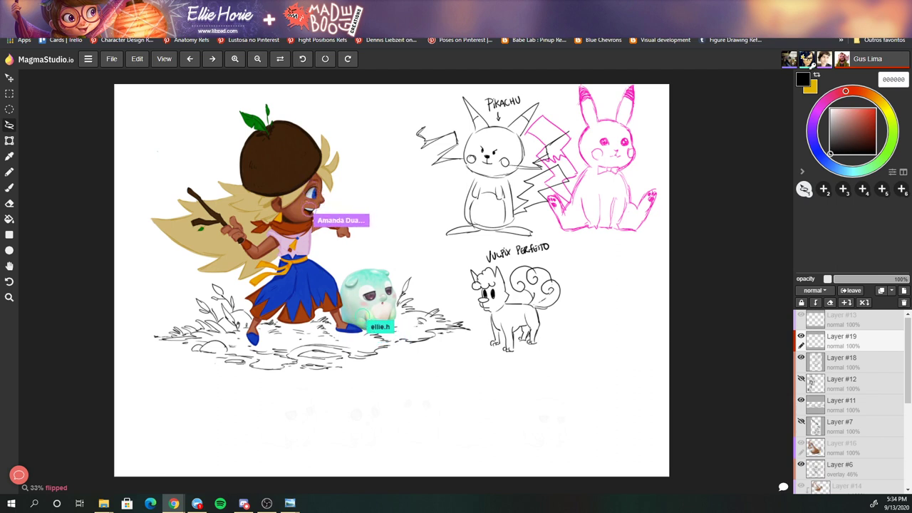
{"action": "key", "text": "b"}
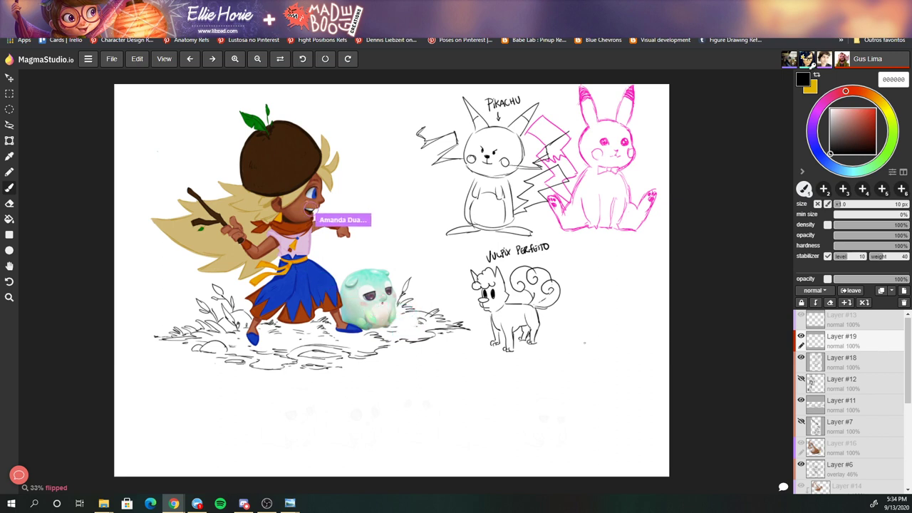
{"action": "left_click_drag", "start_coordinate": [576, 338], "coordinate": [591, 341]}
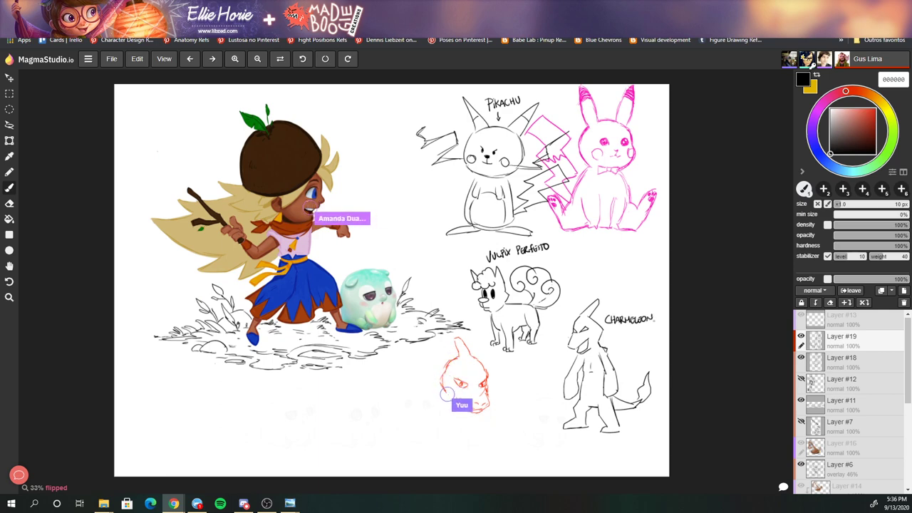
{"action": "key", "text": "v"}
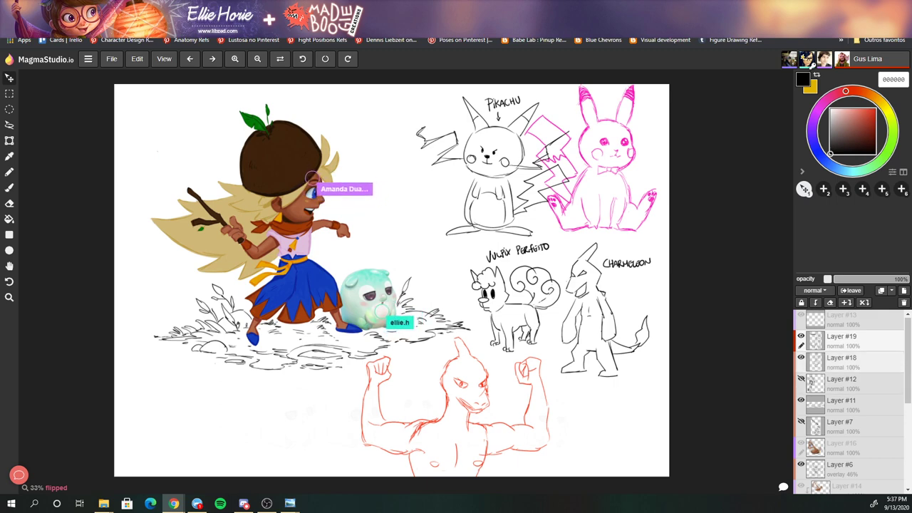
- Toggle the visibility of Layer #19 to check which sketches it holds
{"action": "left_click", "coordinate": [801, 336]}
{"action": "left_click", "coordinate": [801, 336]}
{"action": "left_click", "coordinate": [801, 337]}
{"action": "left_click", "coordinate": [801, 336]}
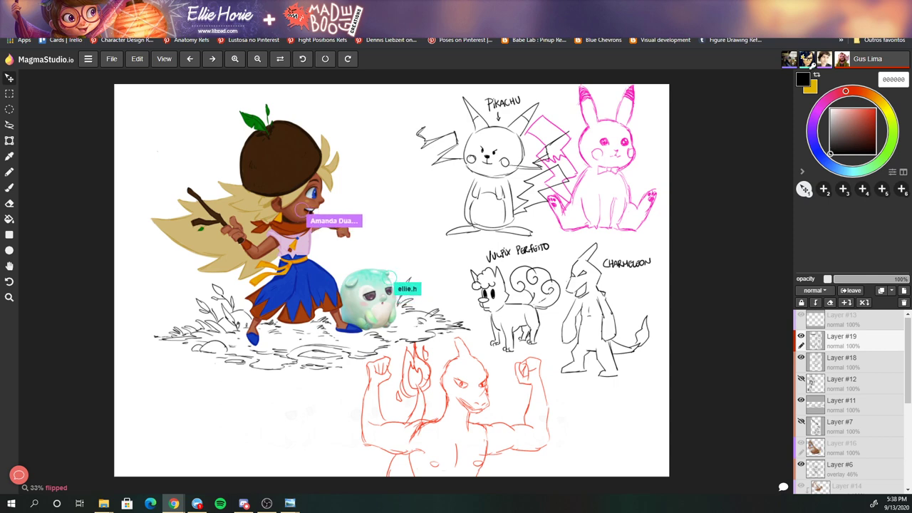
- Draw a small, round, smiling creature with a curly hair tuft, ears and feet below the Charmeleon
{"action": "key", "text": "b"}
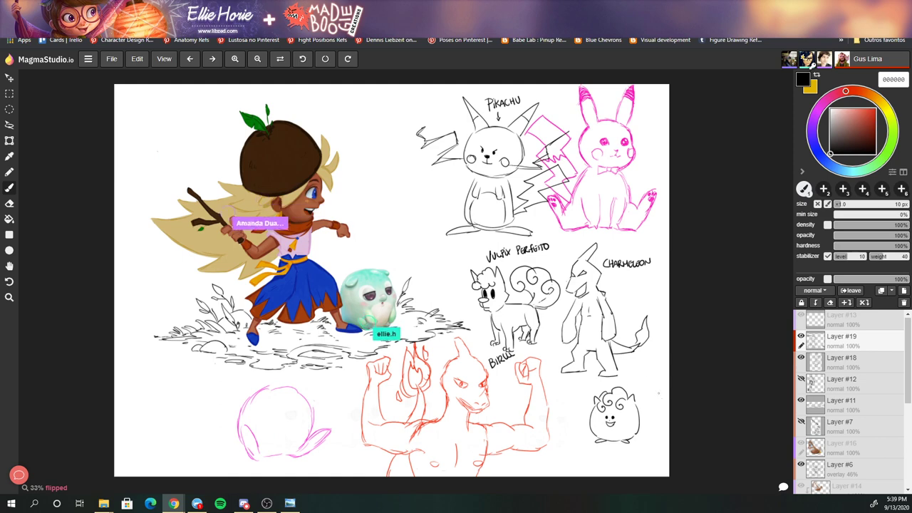
{"action": "key", "text": "ctrl"}
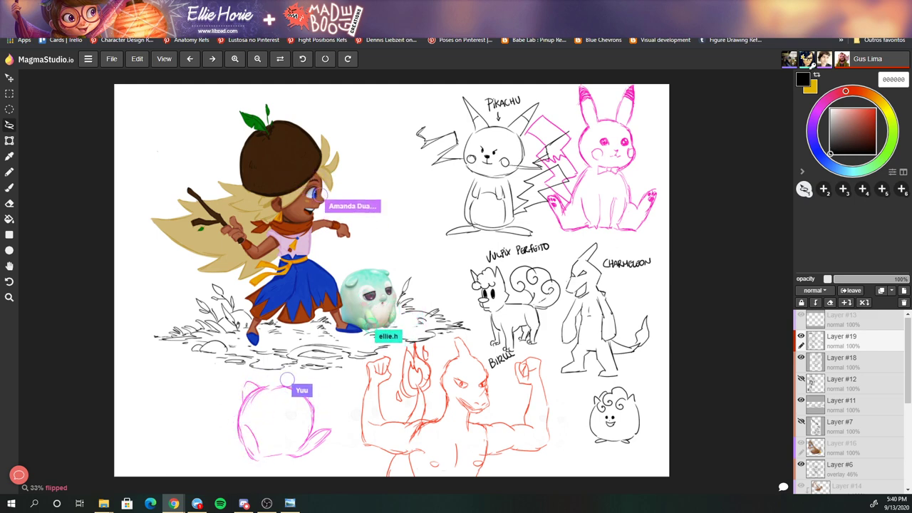
{"action": "key", "text": "b"}
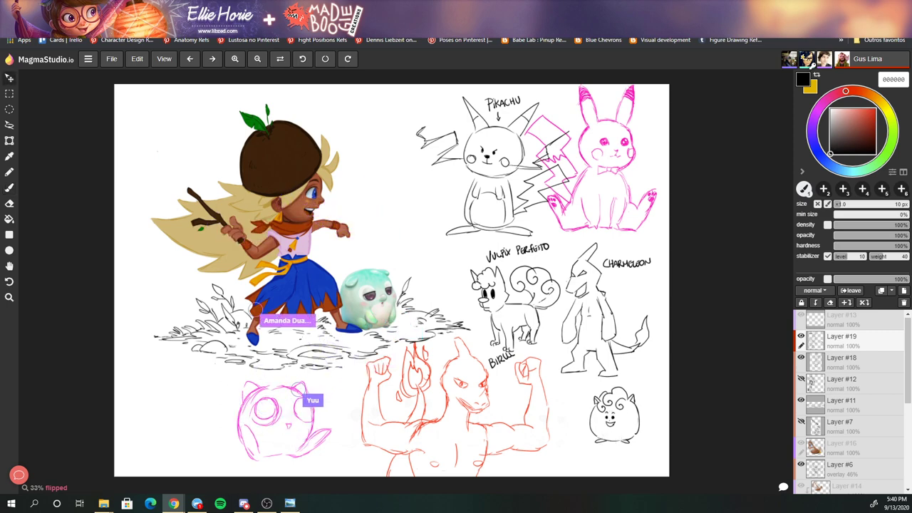
- Move the selected round creature across the canvas to the blank area beside the pink round creature sketch
{"action": "key", "text": "v"}
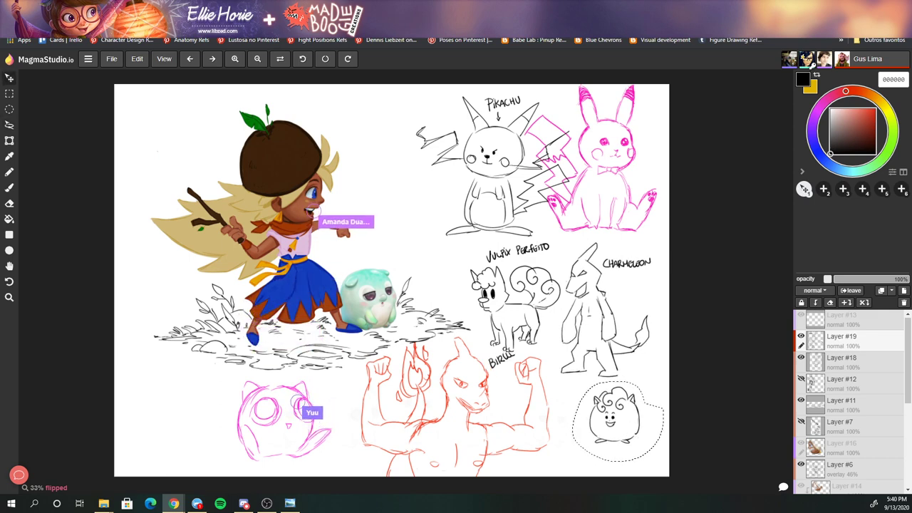
{"action": "left_click_drag", "start_coordinate": [610, 417], "coordinate": [205, 433]}
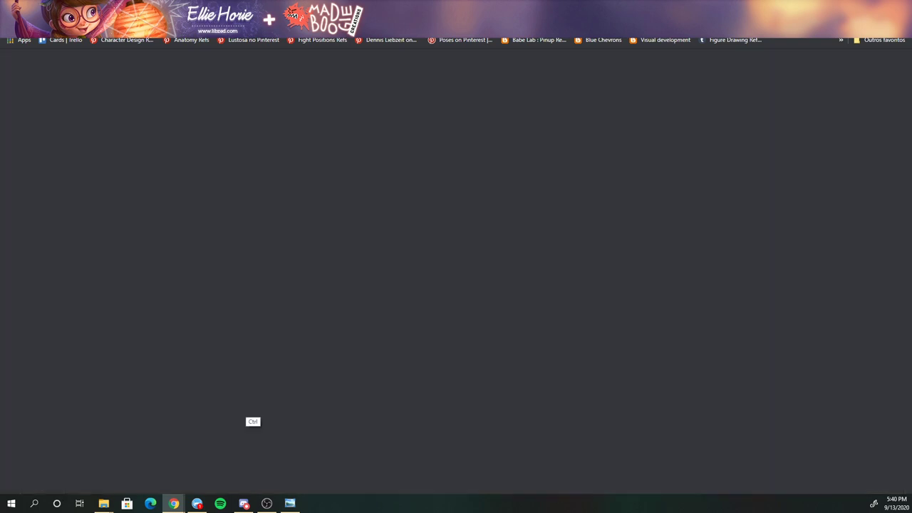
{"action": "key", "text": "ctrl+t"}
{"action": "key", "text": "ctrl+w"}
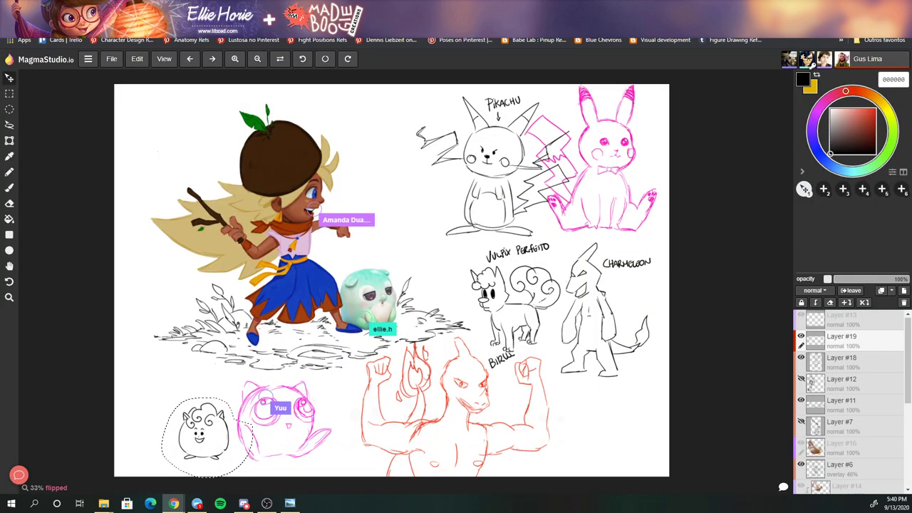
- Enlarge the round creature with Transform and shift it slightly away from the pink sketch
{"action": "key", "text": "l"}
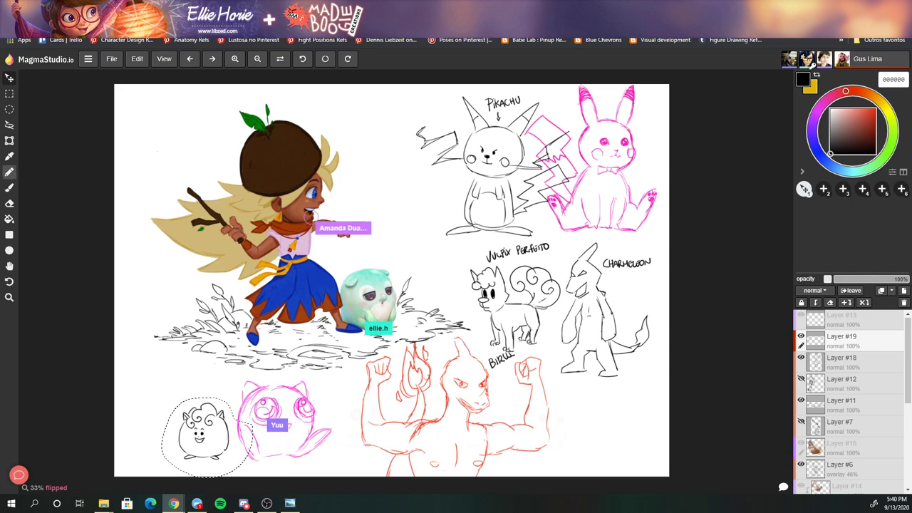
{"action": "key", "text": "t"}
{"action": "left_click_drag", "start_coordinate": [252, 398], "coordinate": [267, 383]}
{"action": "left_click_drag", "start_coordinate": [215, 430], "coordinate": [201, 429]}
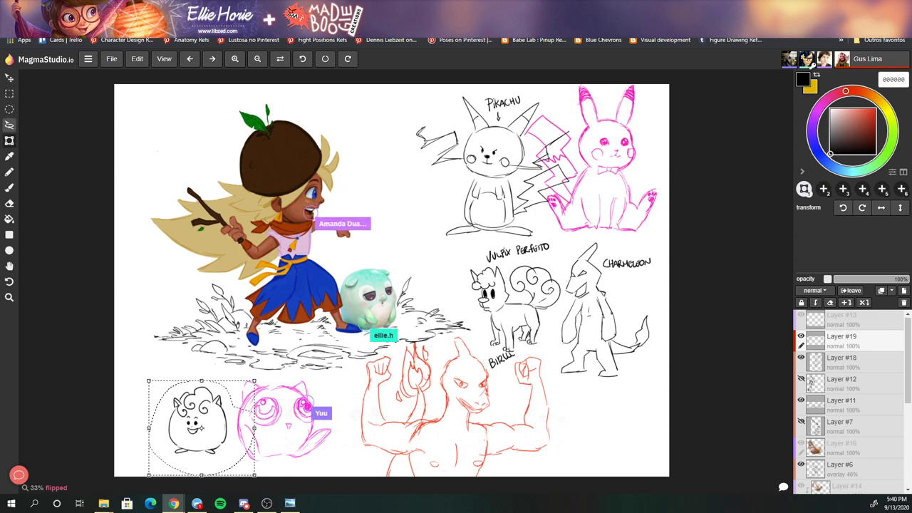
- Clear the selection around the black Jigglypuff sketch and erase its facial features with a 60 px eraser
{"action": "key", "text": "b"}
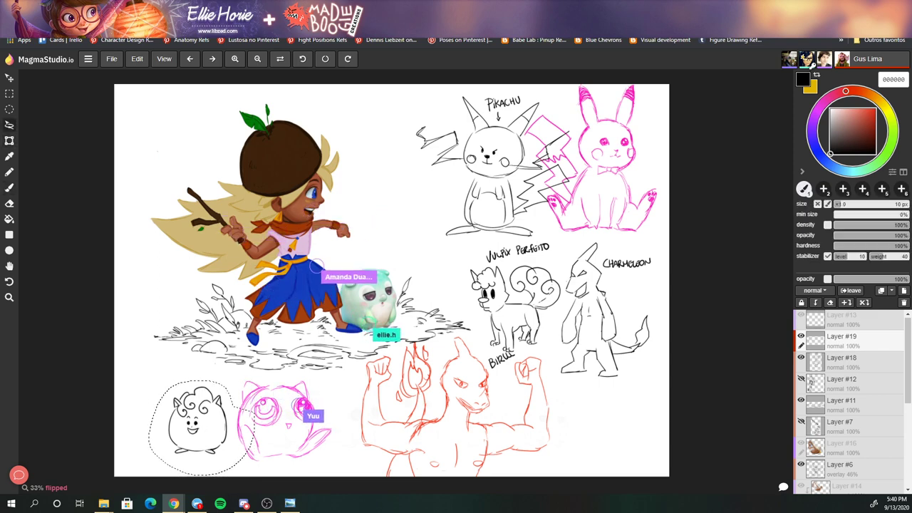
{"action": "key", "text": "n"}
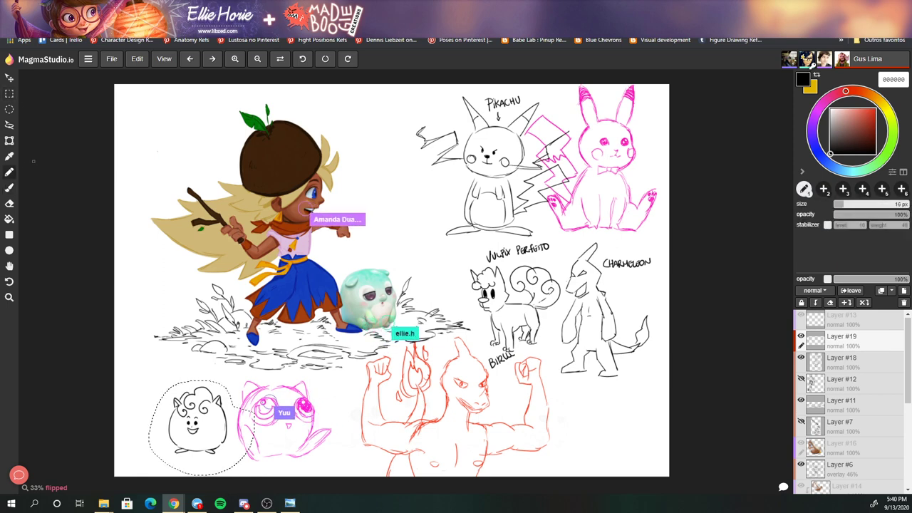
{"action": "key", "text": "e"}
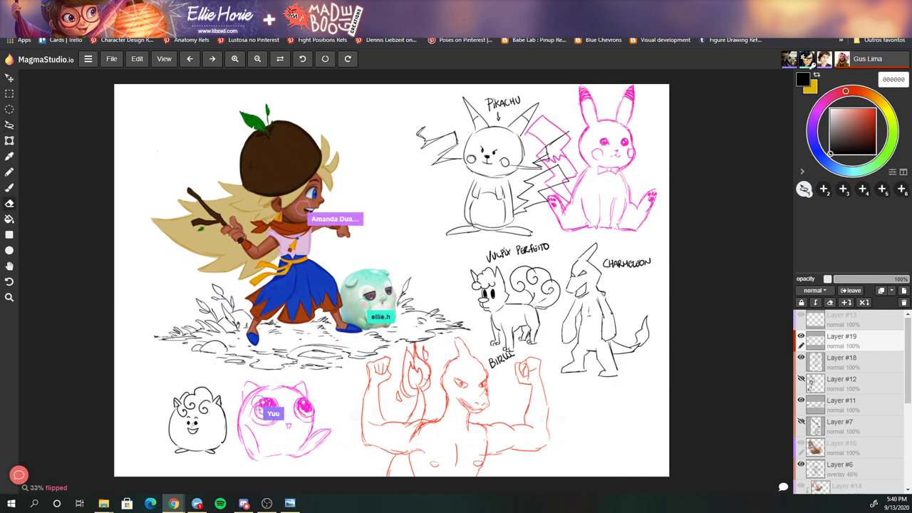
{"action": "key", "text": "e"}
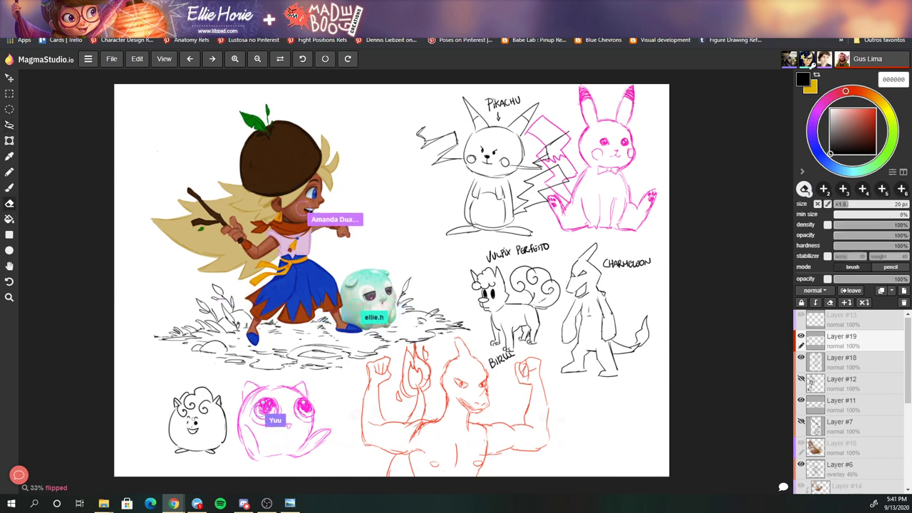
{"action": "key", "text": "bracketright"}
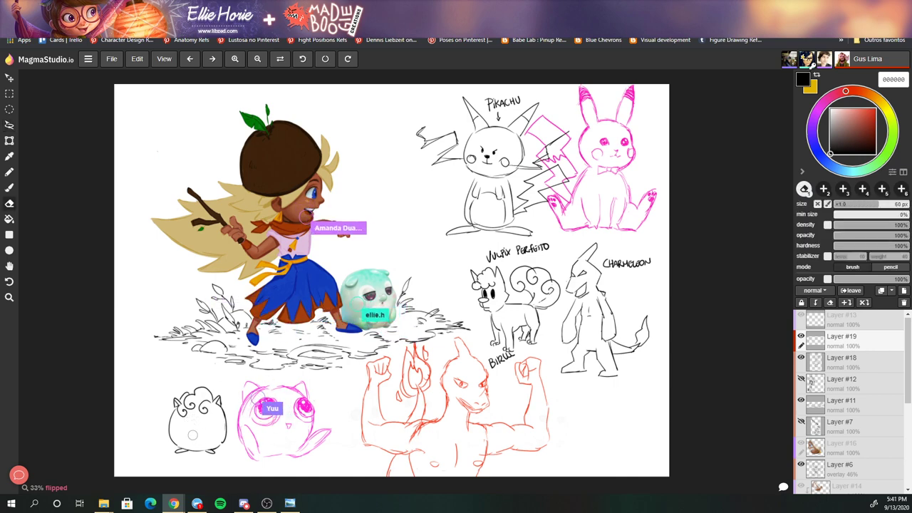
{"action": "key", "text": "b"}
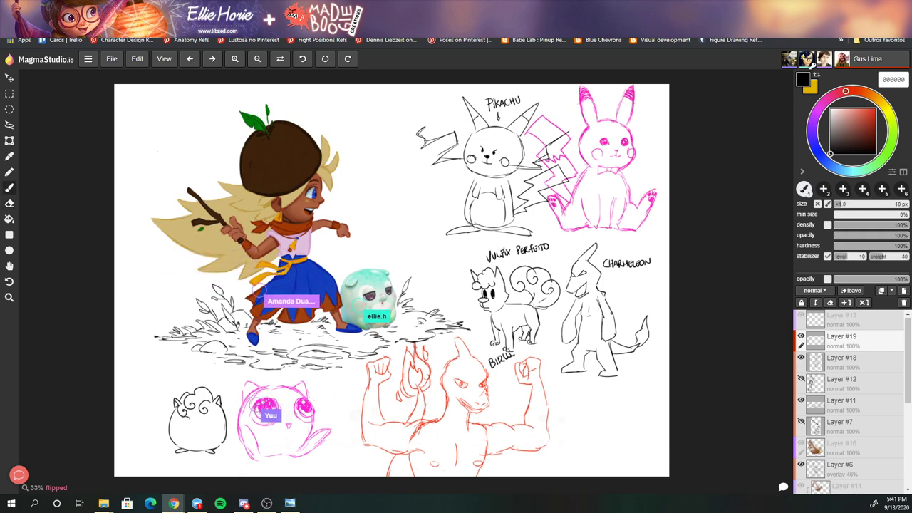
{"action": "key", "text": "e"}
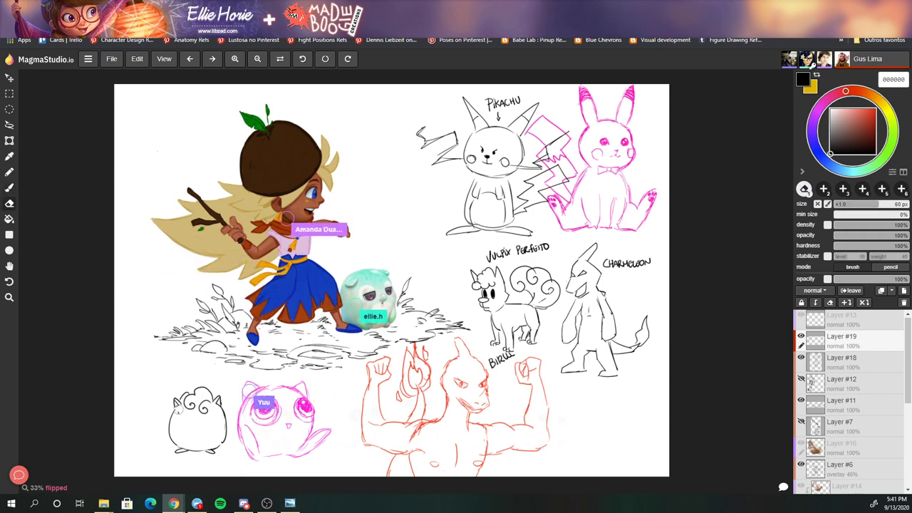
- Paint two large round black eyes on Jigglypuff with a 30 px brush, and add a small mouth and arms at 16 px
{"action": "key", "text": "b"}
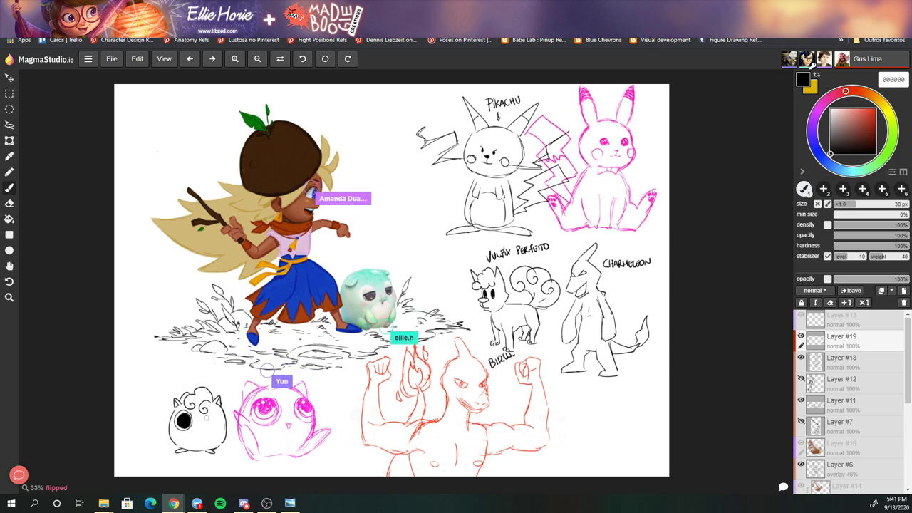
{"action": "key", "text": "bracketleft"}
{"action": "key", "text": "bracketleft"}
{"action": "key", "text": "bracketleft"}
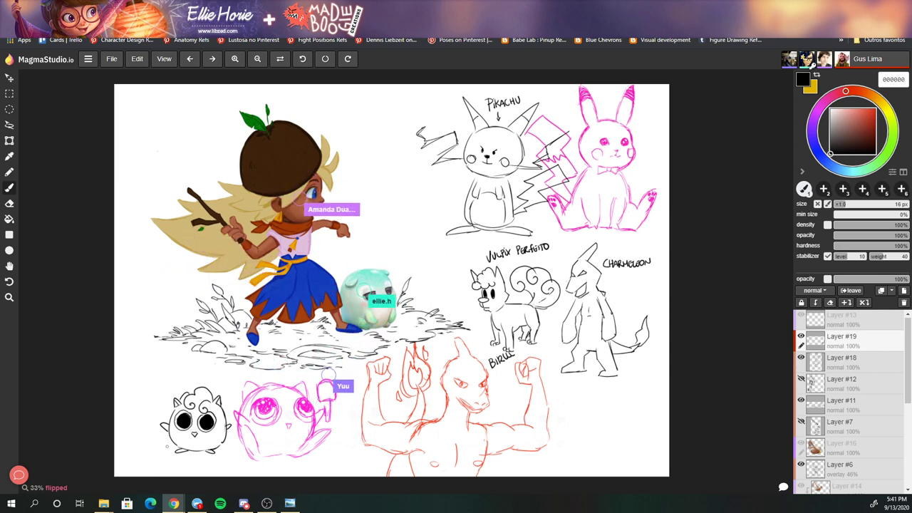
{"action": "key", "text": "e"}
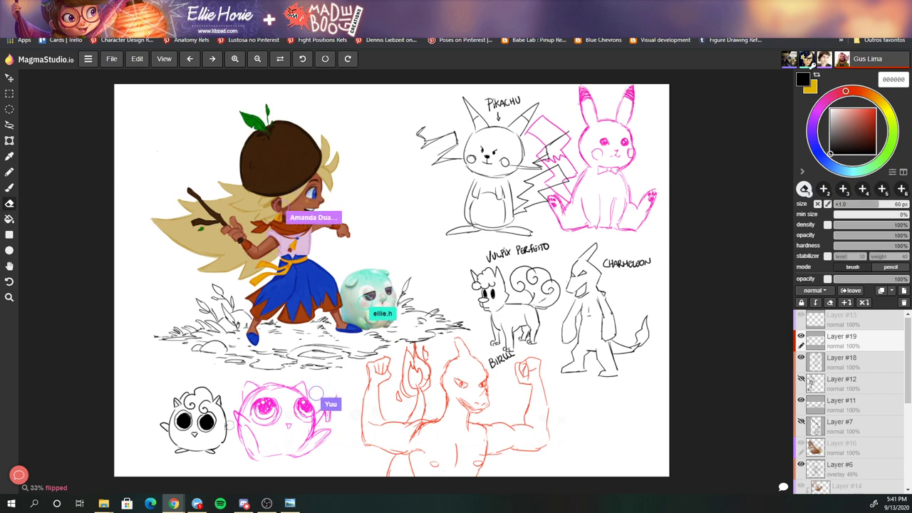
{"action": "key", "text": "b"}
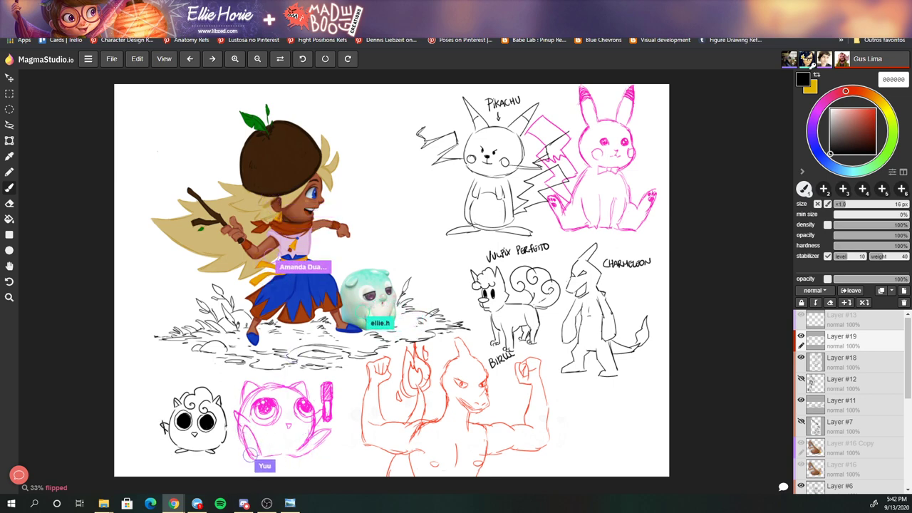
- Draw a filled black microphone in the black Jigglypuff's hand and letter "JIGGLYPUFF" above the sketch with the 16 px brush
{"action": "key", "text": "e"}
{"action": "key", "text": "b"}
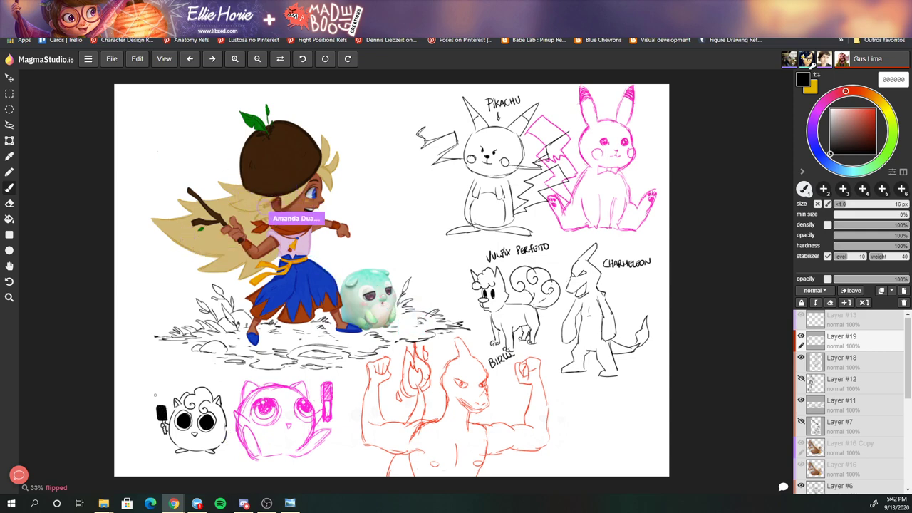
{"action": "key", "text": "e"}
{"action": "key", "text": "b"}
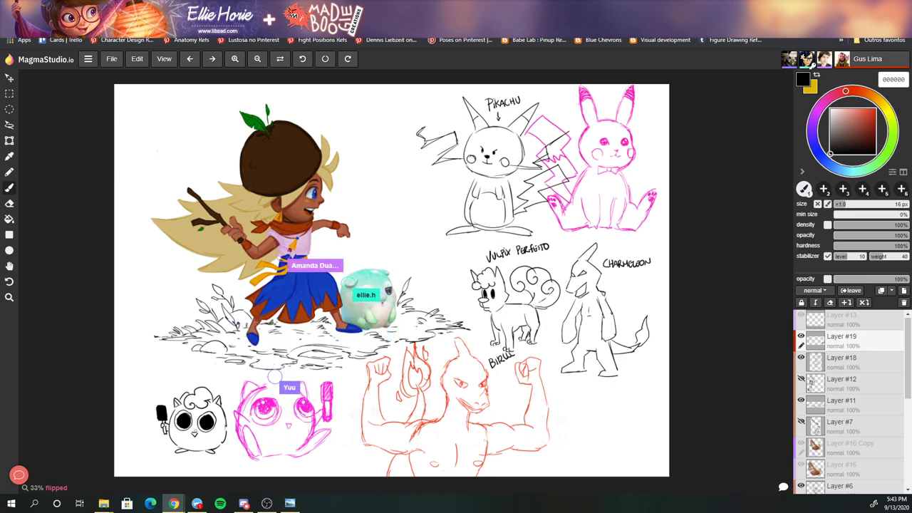
{"action": "key", "text": "e"}
{"action": "key", "text": "b"}
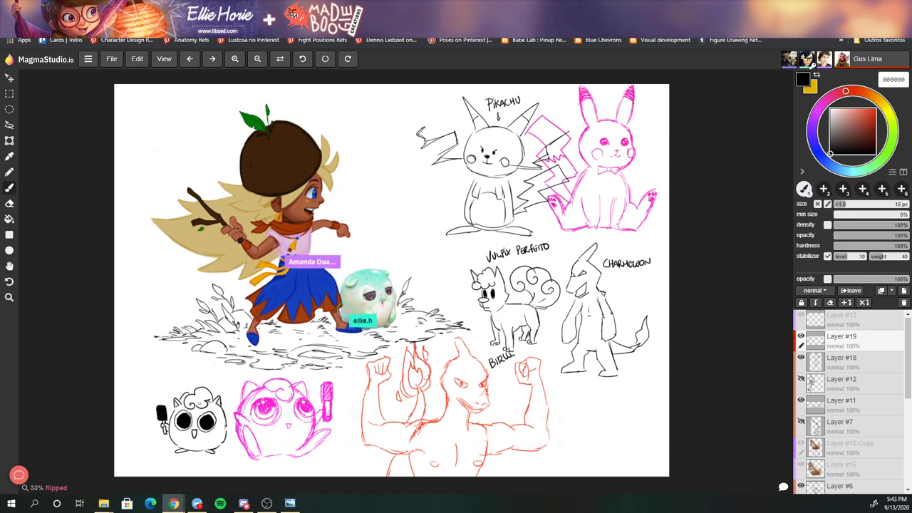
{"action": "left_click_drag", "start_coordinate": [204, 369], "coordinate": [238, 377]}
{"action": "left_click_drag", "start_coordinate": [243, 369], "coordinate": [253, 378]}
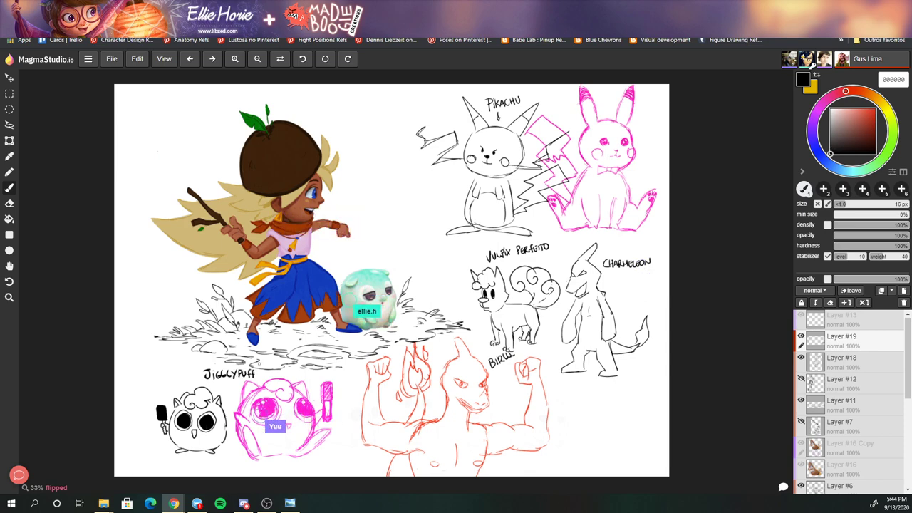
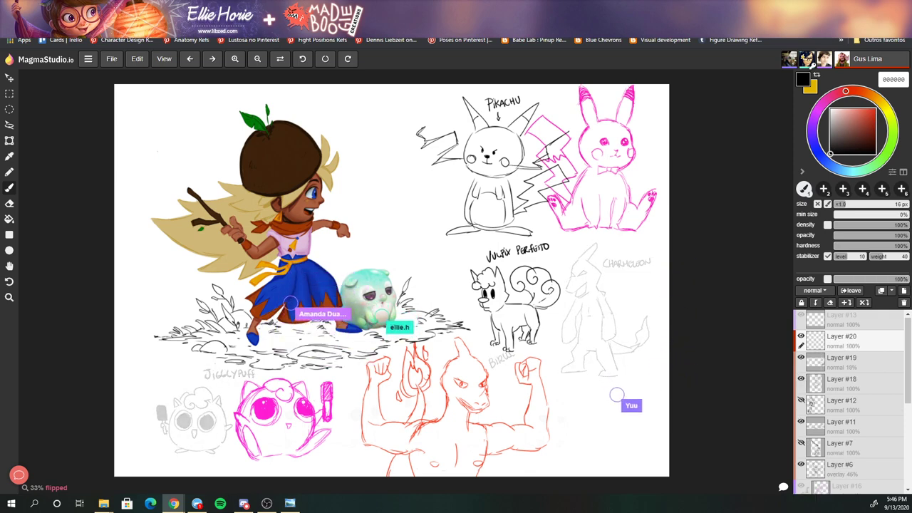
- Redraw the faded Charmeleon as a muscular figure on Layer #20, tracing over the sketch with a 10 px brush
{"action": "key", "text": "z"}
{"action": "left_click", "coordinate": [600, 310]}
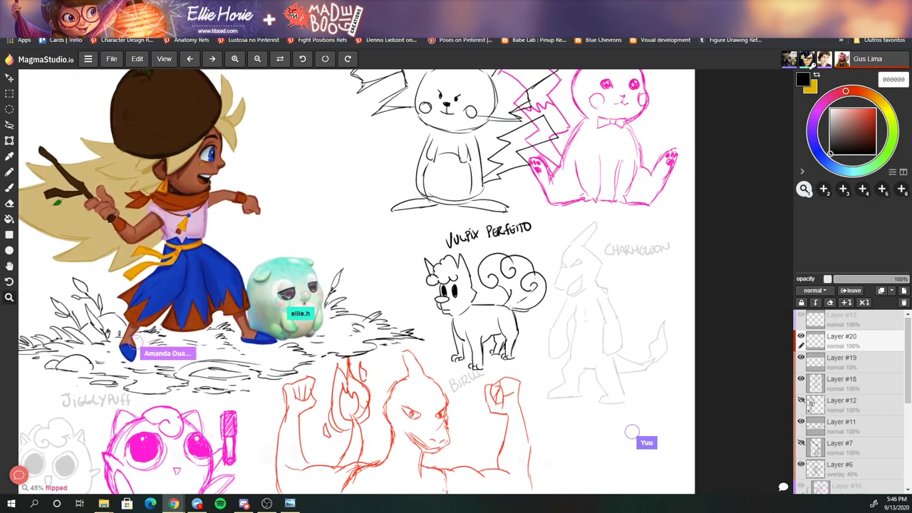
{"action": "left_click", "coordinate": [503, 264]}
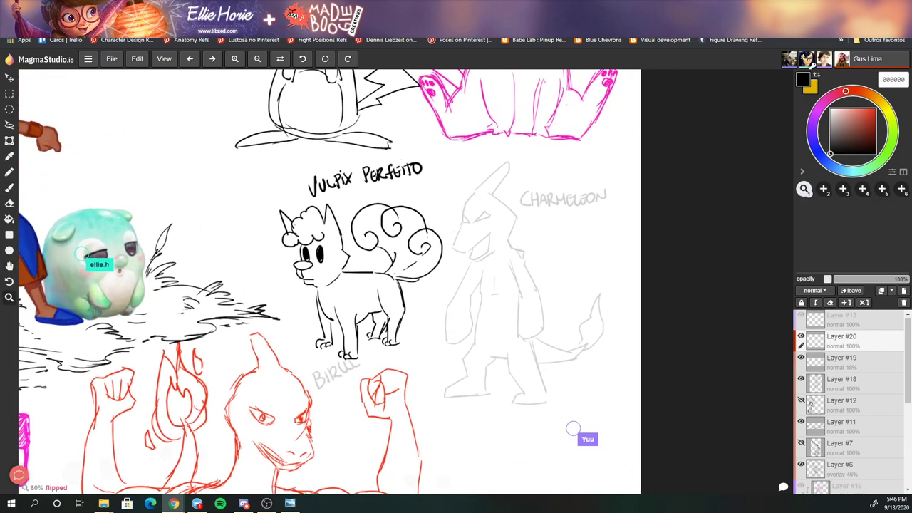
{"action": "key", "text": "b"}
{"action": "key", "text": "bracketleft"}
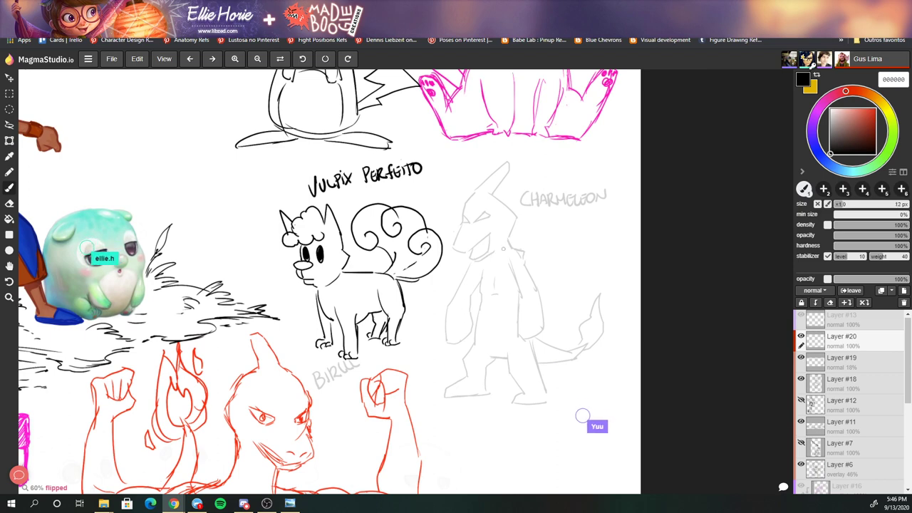
{"action": "key", "text": "bracketleft"}
{"action": "left_click_drag", "start_coordinate": [509, 248], "coordinate": [531, 264]}
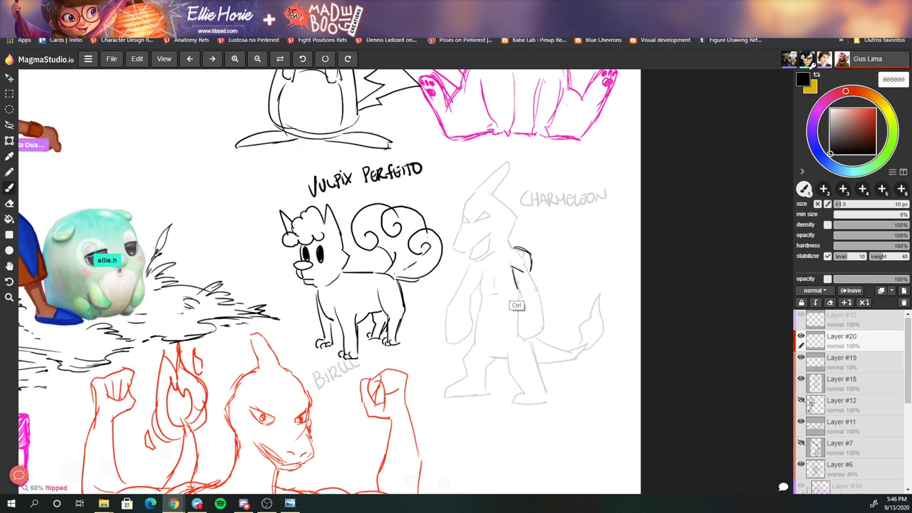
{"action": "left_click_drag", "start_coordinate": [522, 287], "coordinate": [526, 295]}
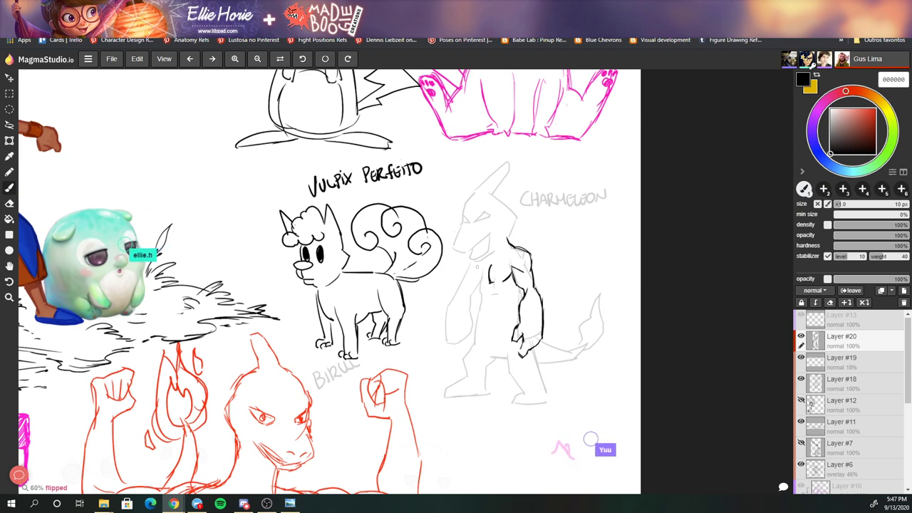
{"action": "scroll", "coordinate": [515, 285], "scroll_direction": "down", "scroll_amount": 2}
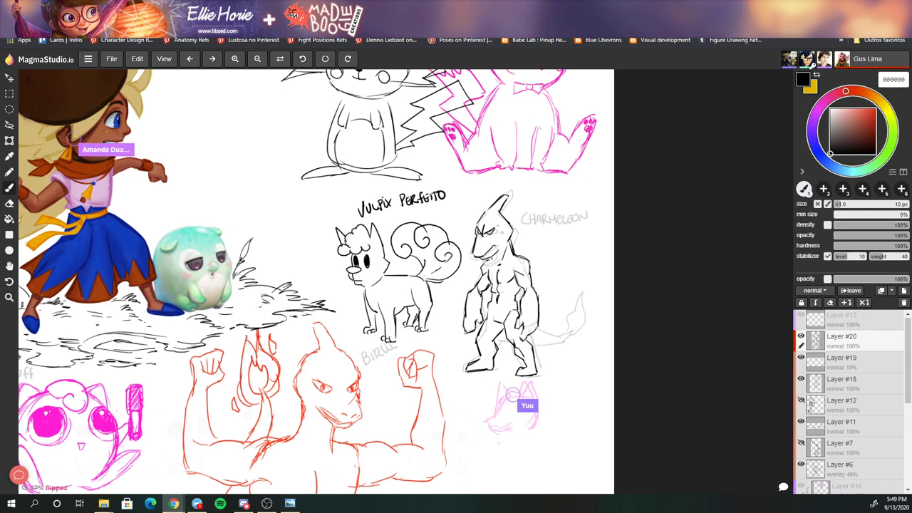
- On Layer #18, erase the black Pikachu's torso and draw a muscular chest and arms with hands on hips, using a 10 px brush
{"action": "key", "text": "z"}
{"action": "key", "text": "minus"}
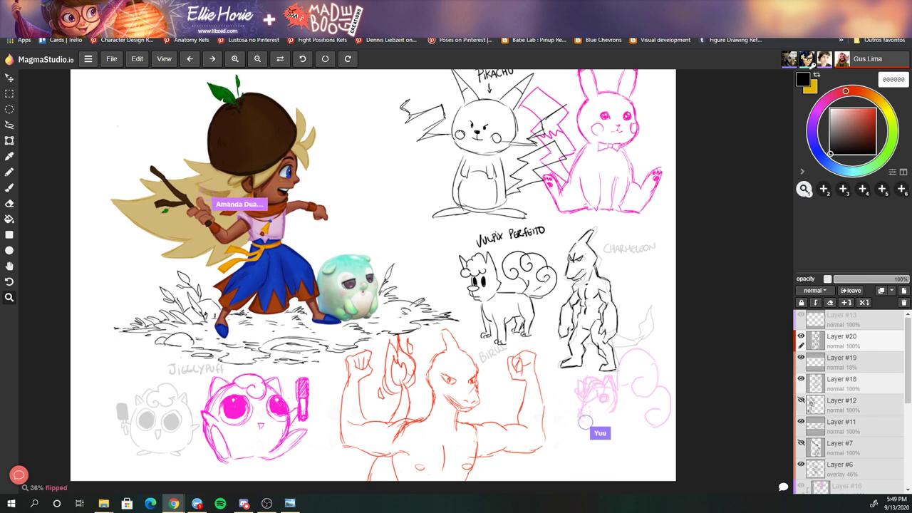
{"action": "left_click", "coordinate": [841, 379]}
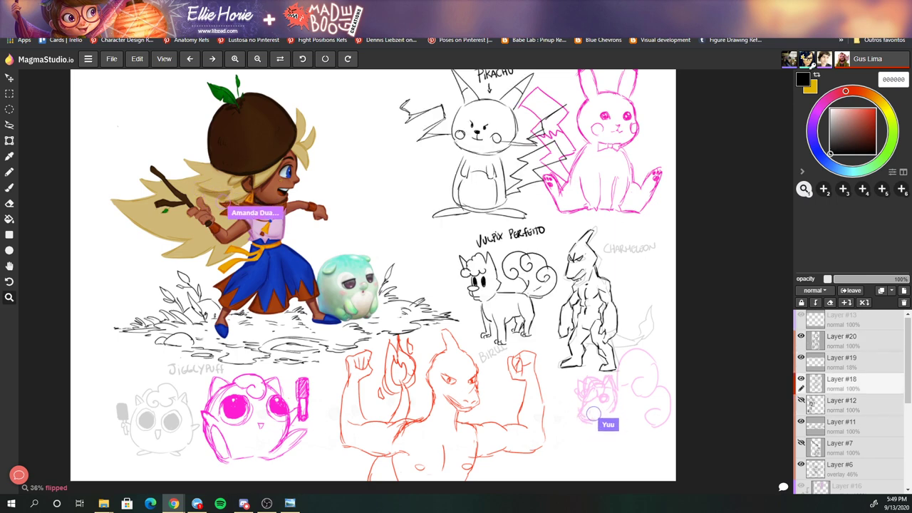
{"action": "key", "text": "e"}
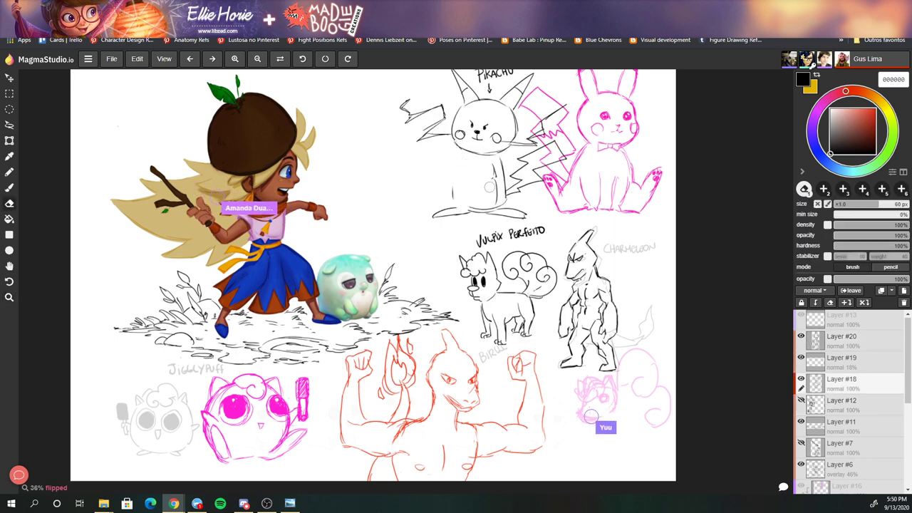
{"action": "key", "text": "b"}
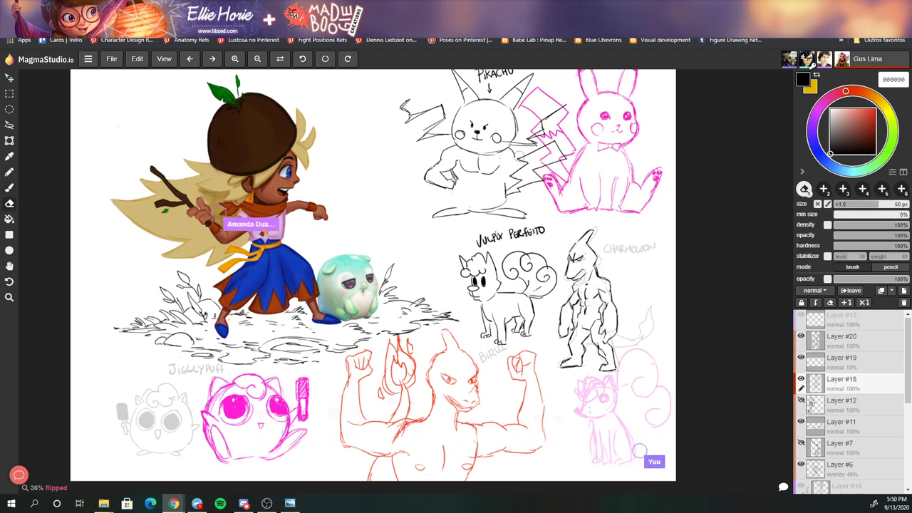
{"action": "key", "text": "e"}
{"action": "key", "text": "b"}
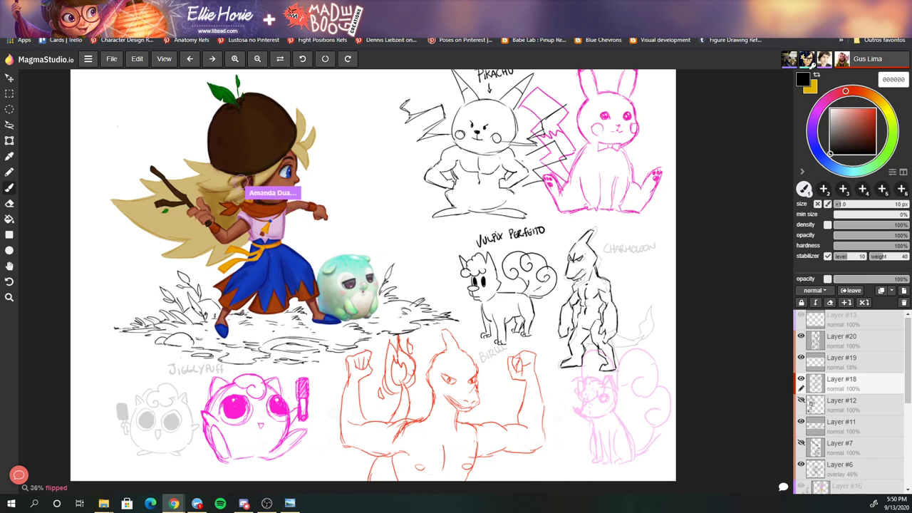
- Rework the black Pikachu's lower body with bent legs and briefs, and add abdominal muscles and chest details
{"action": "key", "text": "e"}
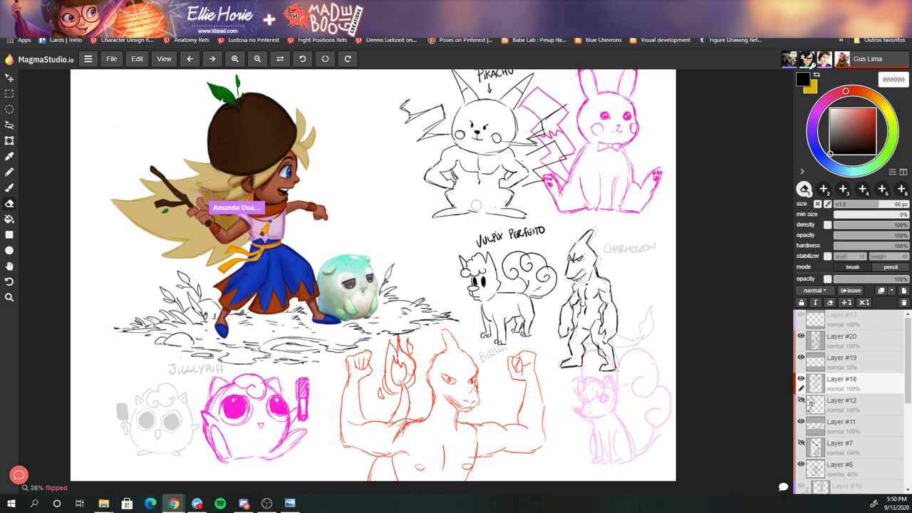
{"action": "key", "text": "b"}
{"action": "key", "text": "e"}
{"action": "key", "text": "b"}
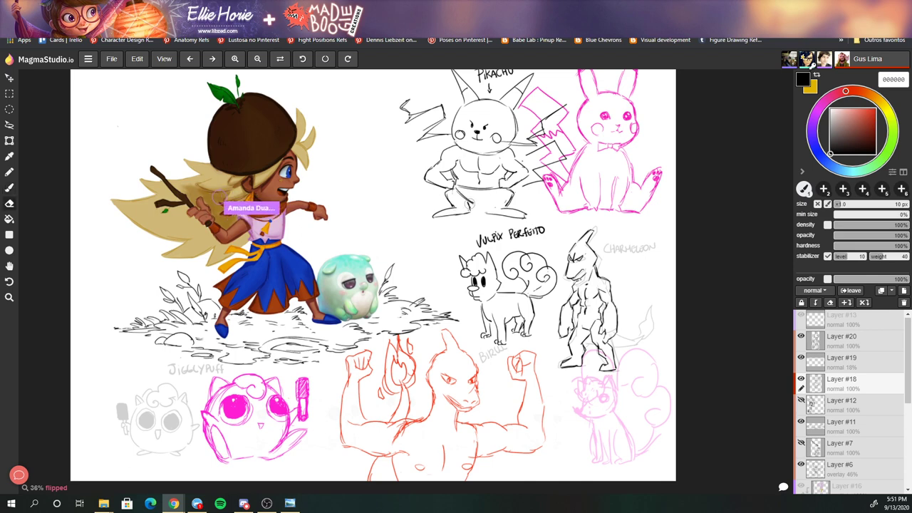
{"action": "key", "text": "e"}
{"action": "key", "text": "b"}
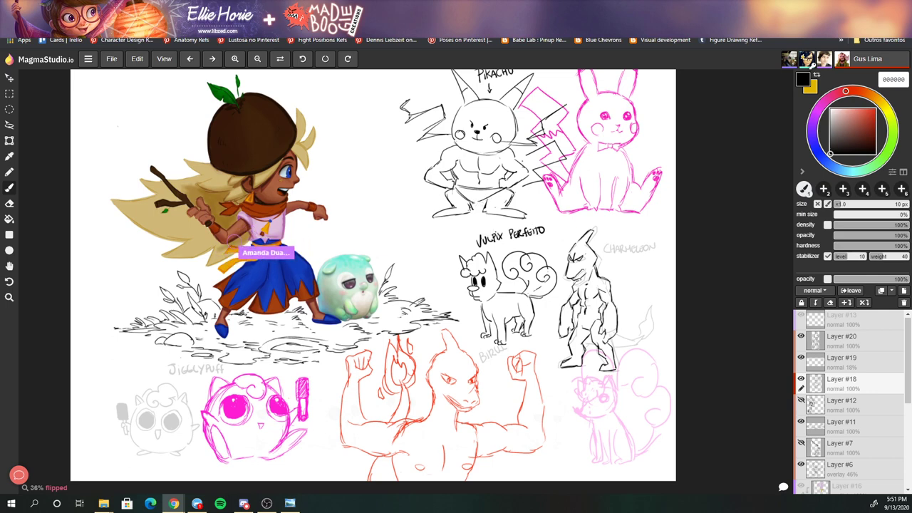
{"action": "key", "text": "e"}
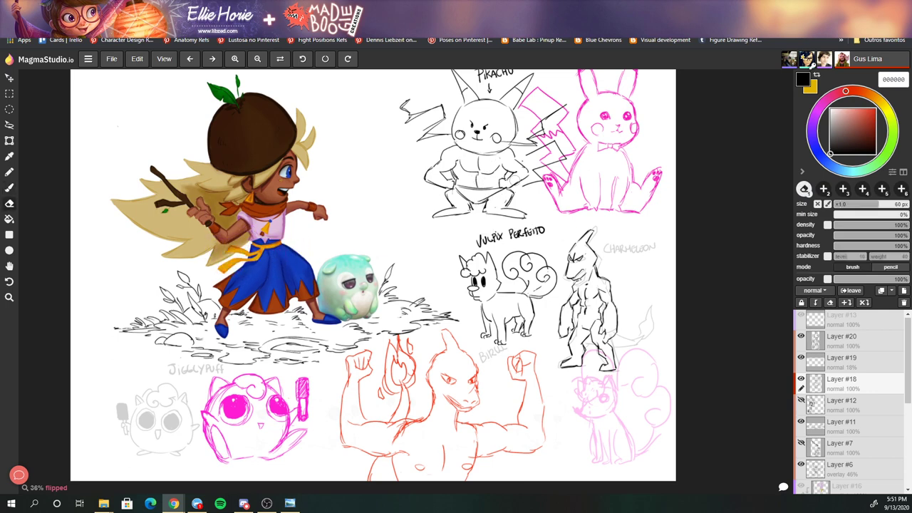
{"action": "key", "text": "b"}
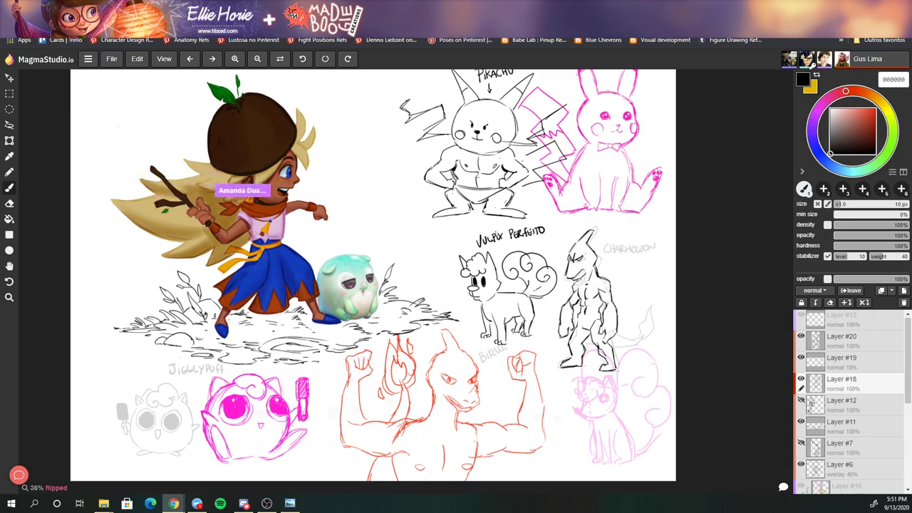
- Hide Layer #20, which holds the muscular Charmeleon drawing
{"action": "scroll", "coordinate": [549, 107], "scroll_direction": "down", "scroll_amount": 2}
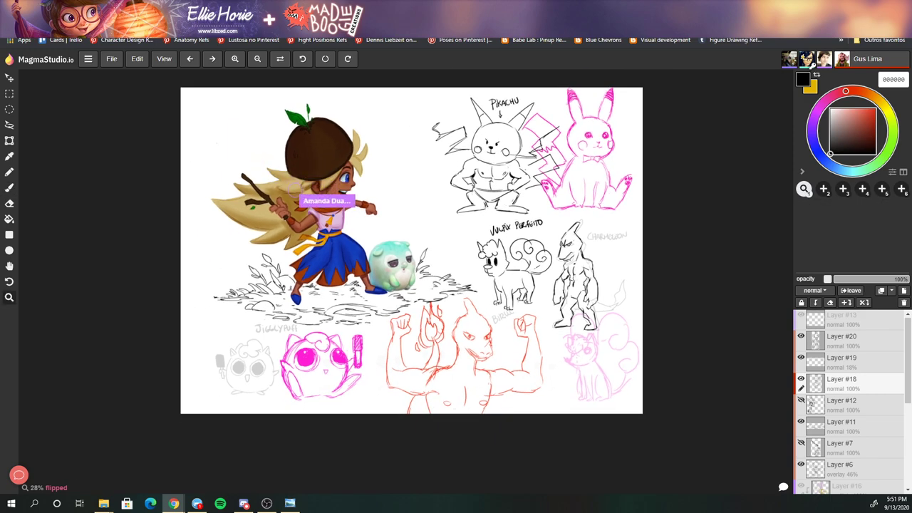
{"action": "scroll", "coordinate": [549, 107], "scroll_direction": "up", "scroll_amount": 1}
{"action": "scroll", "coordinate": [578, 107], "scroll_direction": "up", "scroll_amount": 2}
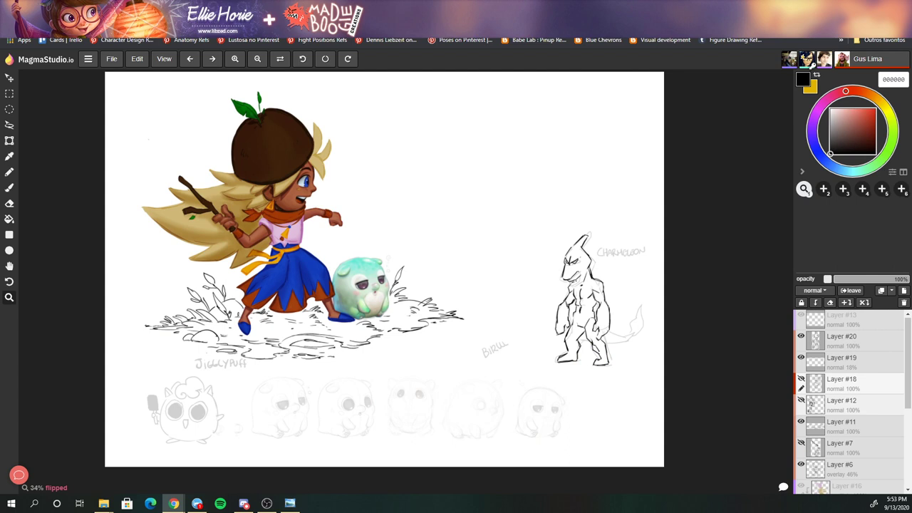
{"action": "left_click", "coordinate": [801, 335]}
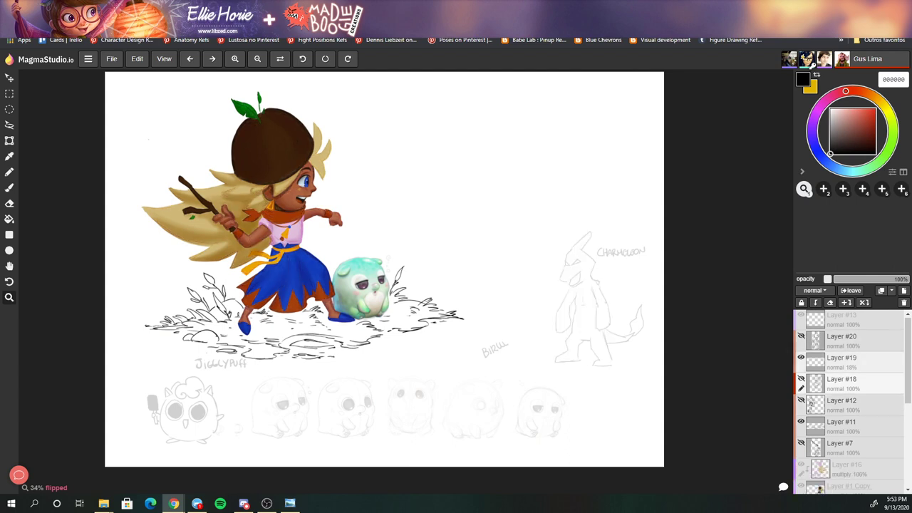
- Hide Layer #19, add Layer #22 above it, and sketch a rounded body outline in the canvas's upper-right area with a 10 px black brush
{"action": "left_click", "coordinate": [841, 360]}
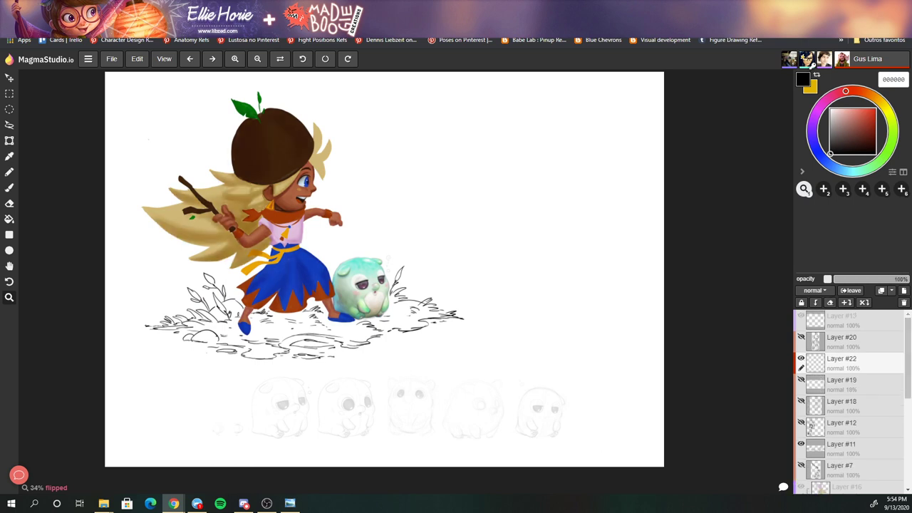
{"action": "key", "text": "b"}
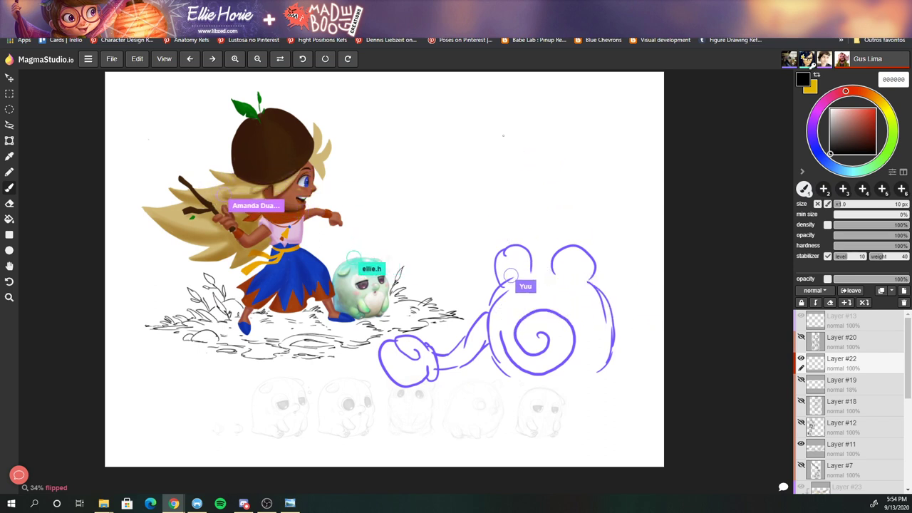
{"action": "left_click_drag", "start_coordinate": [466, 121], "coordinate": [445, 169]}
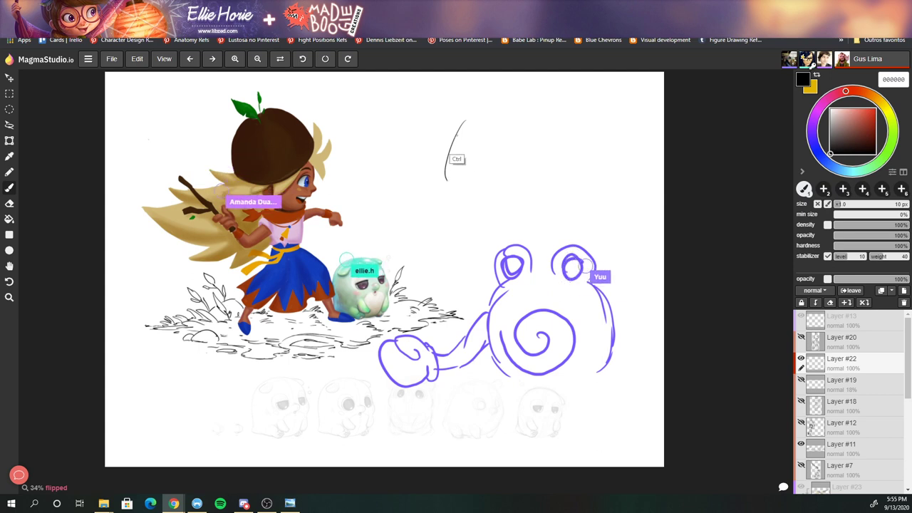
{"action": "key", "text": "ctrl+z"}
{"action": "mouse_move", "coordinate": [458, 120]}
{"action": "left_mouse_down"}
{"action": "mouse_move", "coordinate": [448, 183]}
{"action": "mouse_move", "coordinate": [449, 165]}
{"action": "mouse_move", "coordinate": [464, 198]}
{"action": "mouse_move", "coordinate": [465, 186]}
{"action": "mouse_move", "coordinate": [474, 197]}
{"action": "mouse_move", "coordinate": [532, 188]}
{"action": "left_mouse_up"}
{"action": "left_click_drag", "start_coordinate": [531, 118], "coordinate": [542, 174]}
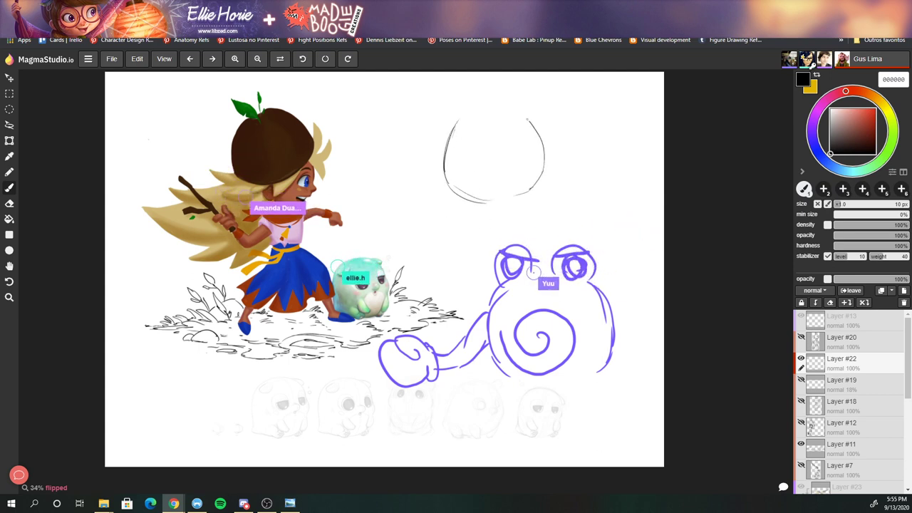
{"action": "key", "text": "ctrl+z"}
{"action": "mouse_move", "coordinate": [531, 118]}
{"action": "left_mouse_down"}
{"action": "mouse_move", "coordinate": [547, 170]}
{"action": "mouse_move", "coordinate": [509, 200]}
{"action": "left_mouse_up"}
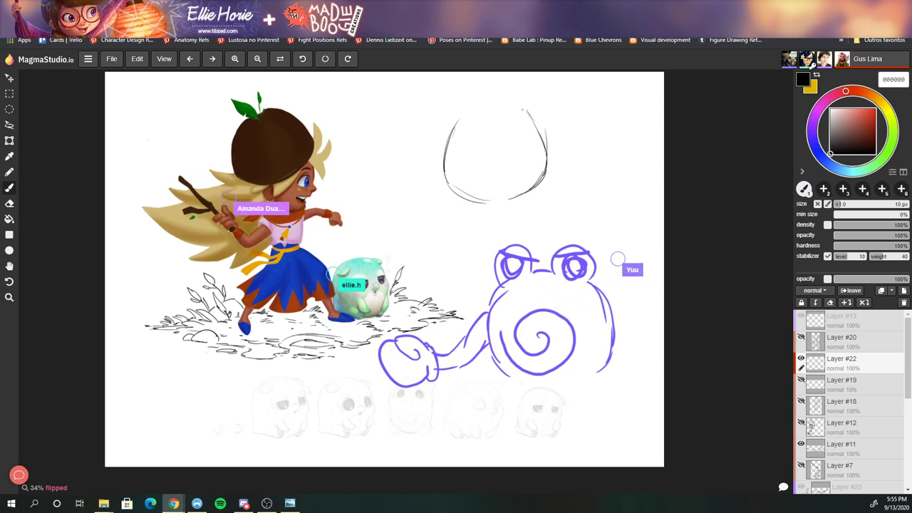
{"action": "left_click_drag", "start_coordinate": [465, 112], "coordinate": [521, 106]}
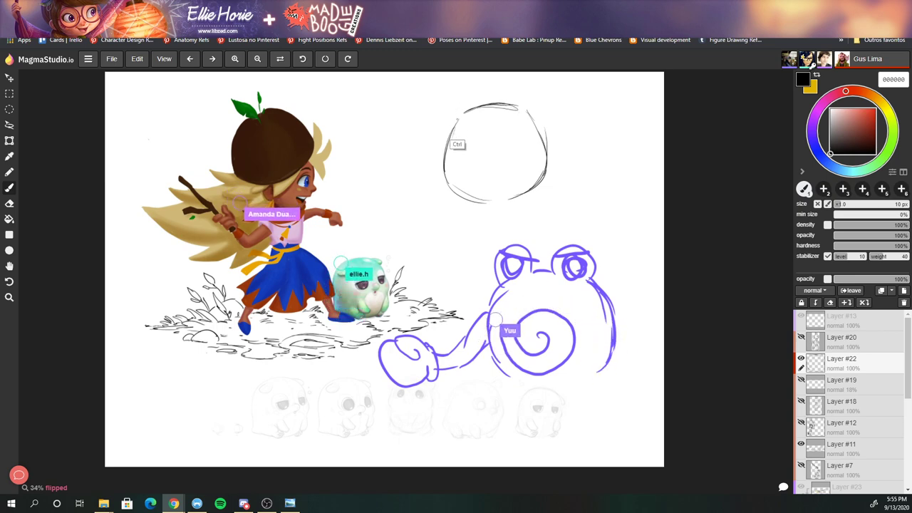
- Add two round eye bumps on top of the body and draw a spiral inside an oval belly
{"action": "mouse_move", "coordinate": [451, 121]}
{"action": "left_mouse_down"}
{"action": "mouse_move", "coordinate": [475, 98]}
{"action": "mouse_move", "coordinate": [484, 104]}
{"action": "left_mouse_up"}
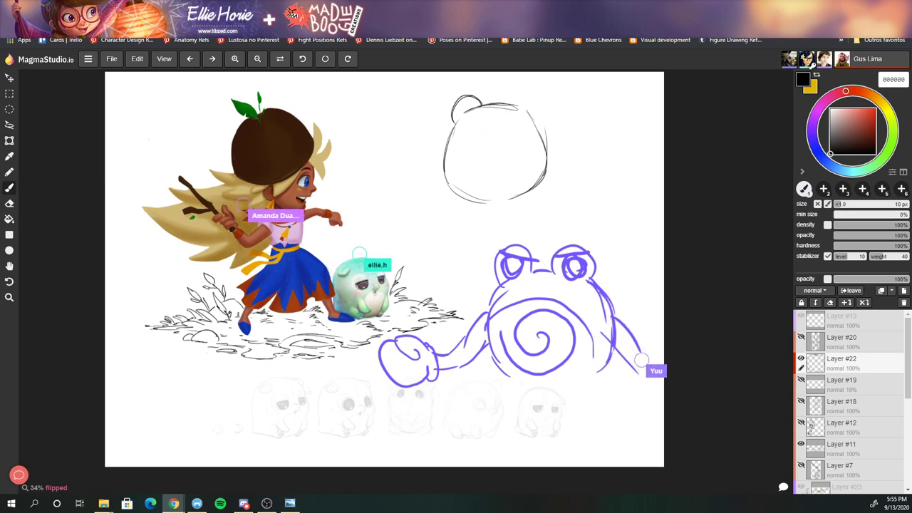
{"action": "mouse_move", "coordinate": [506, 103]}
{"action": "left_mouse_down"}
{"action": "mouse_move", "coordinate": [523, 94]}
{"action": "mouse_move", "coordinate": [535, 118]}
{"action": "left_mouse_up"}
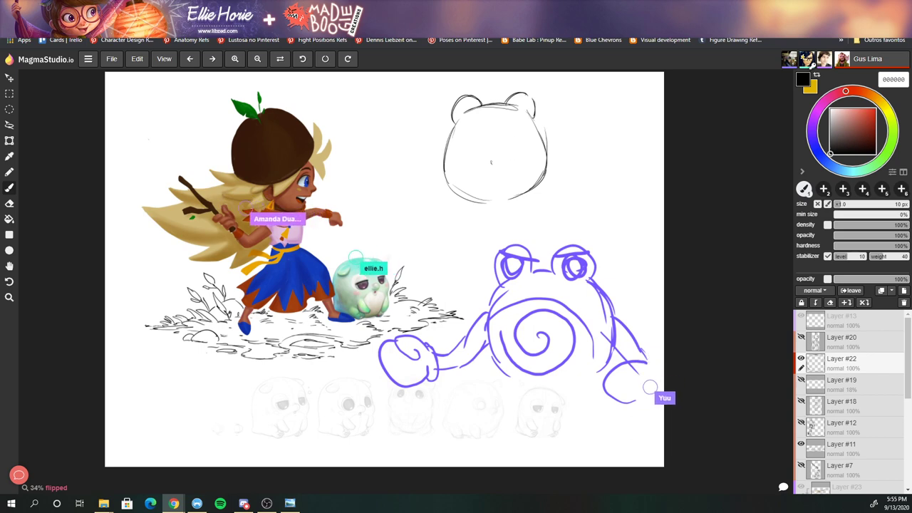
{"action": "mouse_move", "coordinate": [494, 160]}
{"action": "left_mouse_down"}
{"action": "mouse_move", "coordinate": [512, 146]}
{"action": "mouse_move", "coordinate": [507, 189]}
{"action": "mouse_move", "coordinate": [461, 170]}
{"action": "mouse_move", "coordinate": [505, 133]}
{"action": "left_mouse_up"}
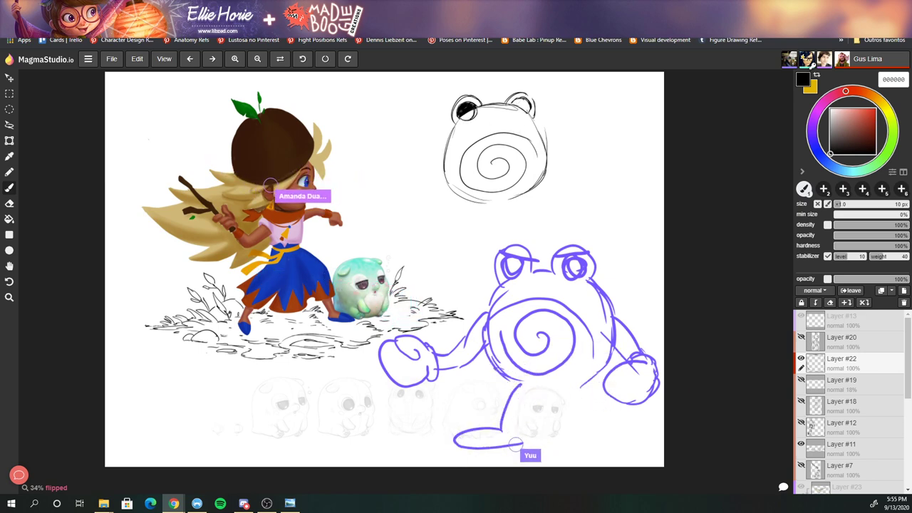
- Fill both of the frog figure's eyes with large solid black pupils using a 30 px brush
{"action": "key", "text": "bracketright"}
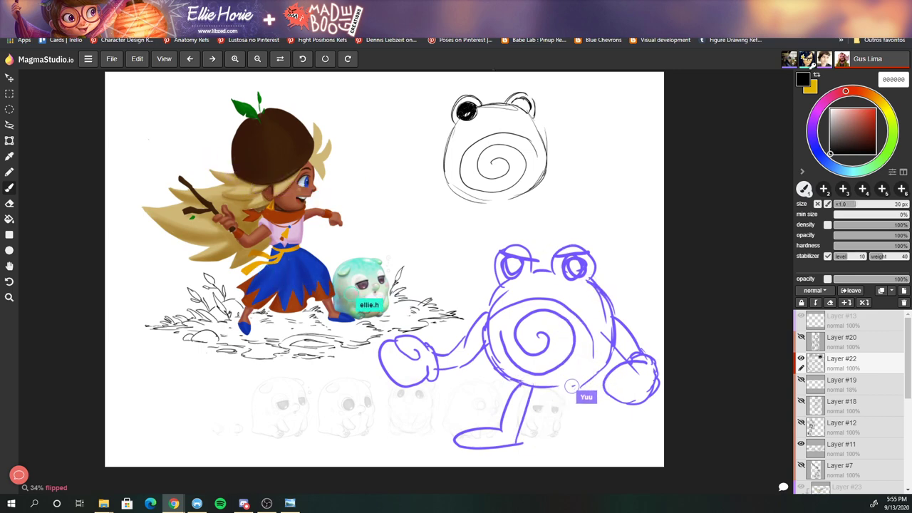
{"action": "key", "text": "bracketright"}
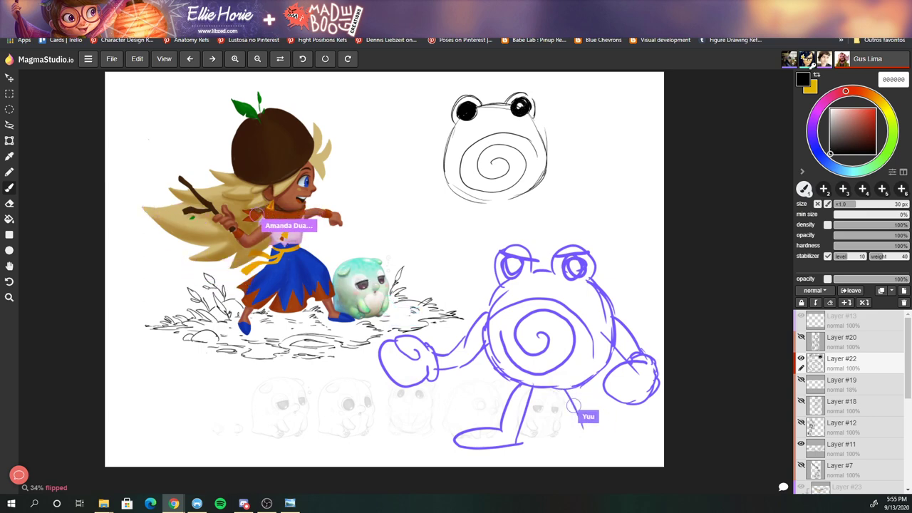
{"action": "key", "text": "bracketright"}
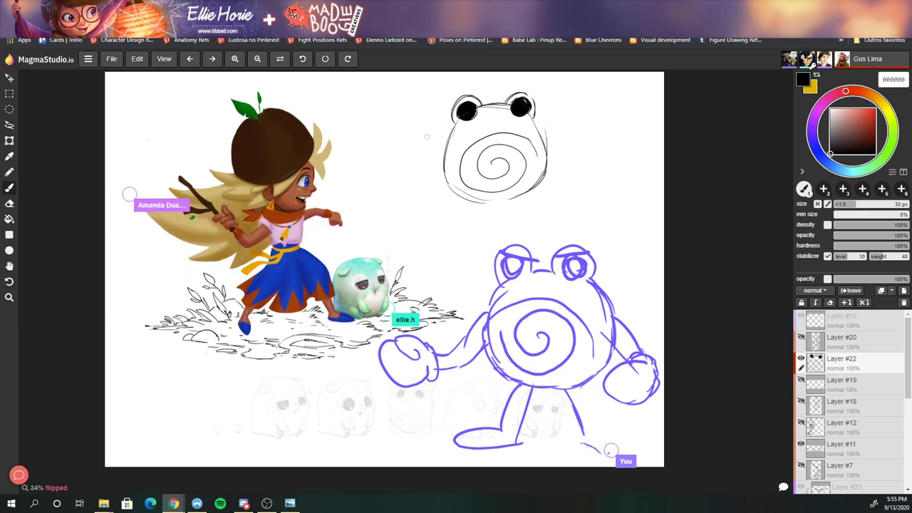
- Draw the frog figure's left-side arm bent upward with a cuff and a large blocky fist, using a 16 px brush
{"action": "key", "text": "bracketleft"}
{"action": "key", "text": "bracketleft"}
{"action": "key", "text": "bracketleft"}
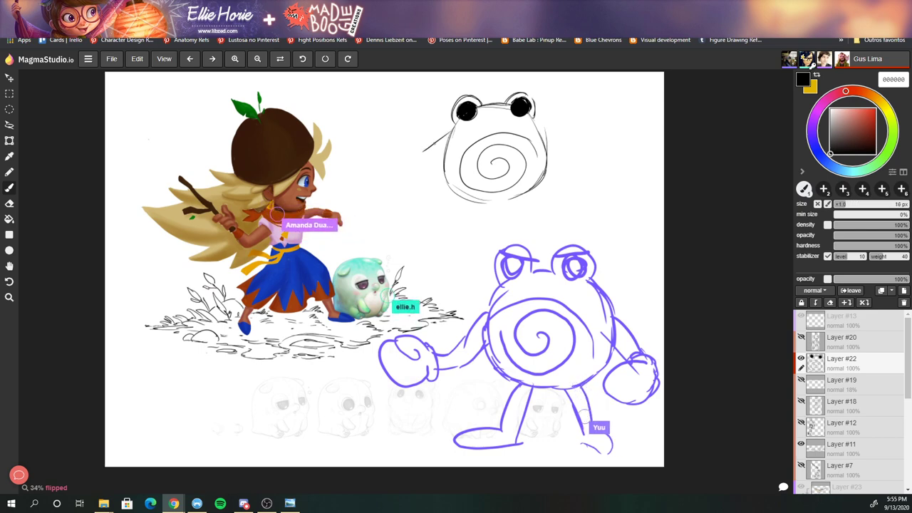
{"action": "left_click_drag", "start_coordinate": [442, 141], "coordinate": [429, 147]}
{"action": "key", "text": "ctrl+z"}
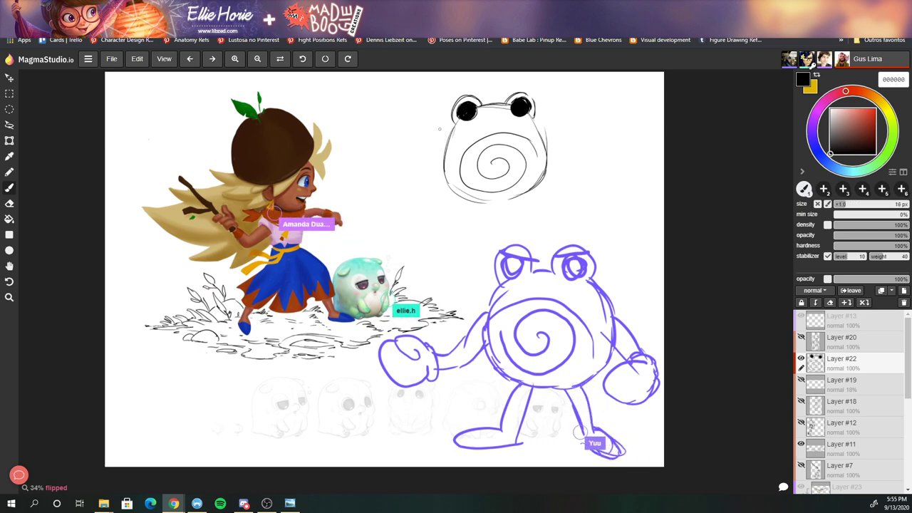
{"action": "left_click_drag", "start_coordinate": [442, 139], "coordinate": [421, 147]}
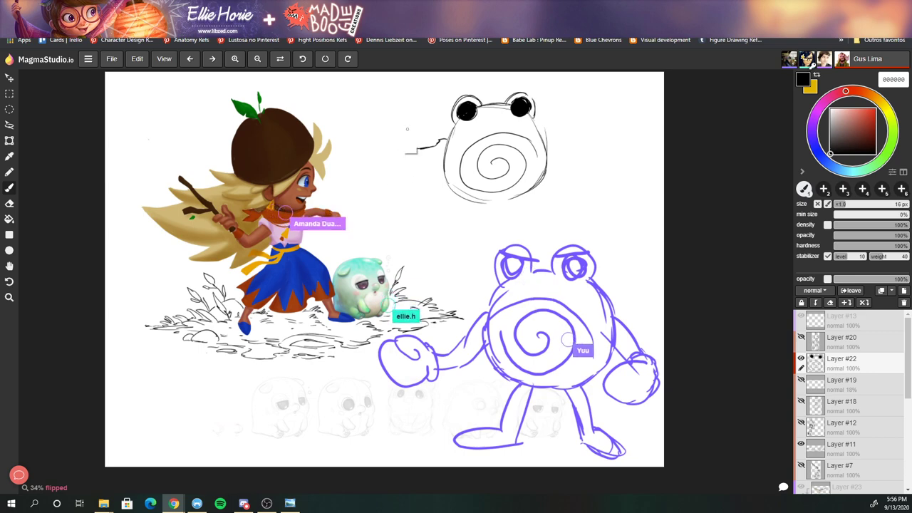
{"action": "mouse_move", "coordinate": [410, 164]}
{"action": "left_mouse_down"}
{"action": "mouse_move", "coordinate": [428, 164]}
{"action": "mouse_move", "coordinate": [413, 145]}
{"action": "mouse_move", "coordinate": [424, 167]}
{"action": "mouse_move", "coordinate": [415, 127]}
{"action": "mouse_move", "coordinate": [425, 138]}
{"action": "left_mouse_up"}
{"action": "key", "text": "ctrl"}
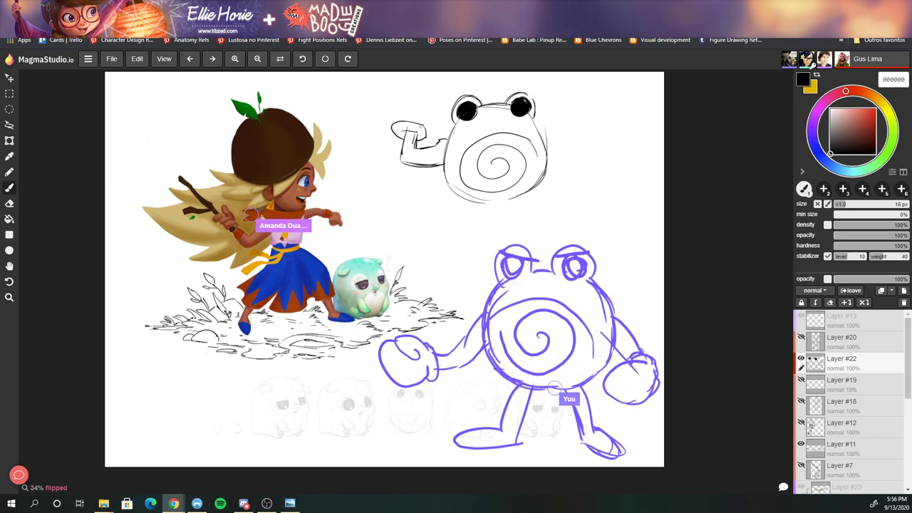
{"action": "mouse_move", "coordinate": [412, 108]}
{"action": "left_mouse_down"}
{"action": "mouse_move", "coordinate": [435, 113]}
{"action": "mouse_move", "coordinate": [393, 115]}
{"action": "left_mouse_up"}
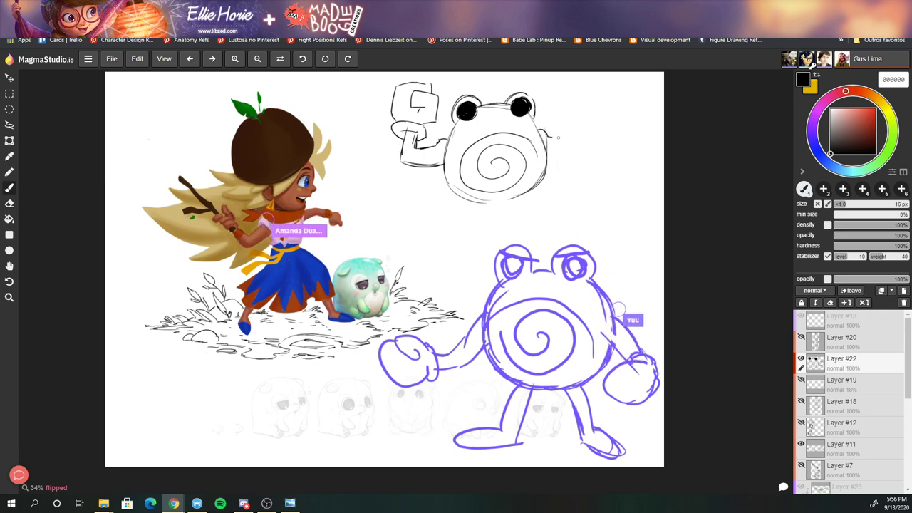
- Draw a matching raised arm with a cuff and blocky fist on the frog figure's right side
{"action": "mouse_move", "coordinate": [567, 135]}
{"action": "left_mouse_down"}
{"action": "mouse_move", "coordinate": [547, 136]}
{"action": "mouse_move", "coordinate": [582, 123]}
{"action": "left_mouse_up"}
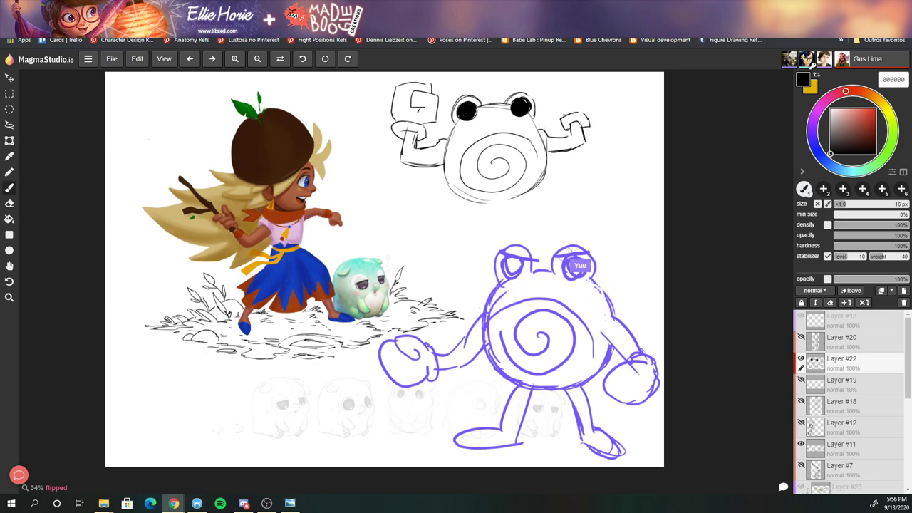
{"action": "left_click_drag", "start_coordinate": [571, 93], "coordinate": [573, 107]}
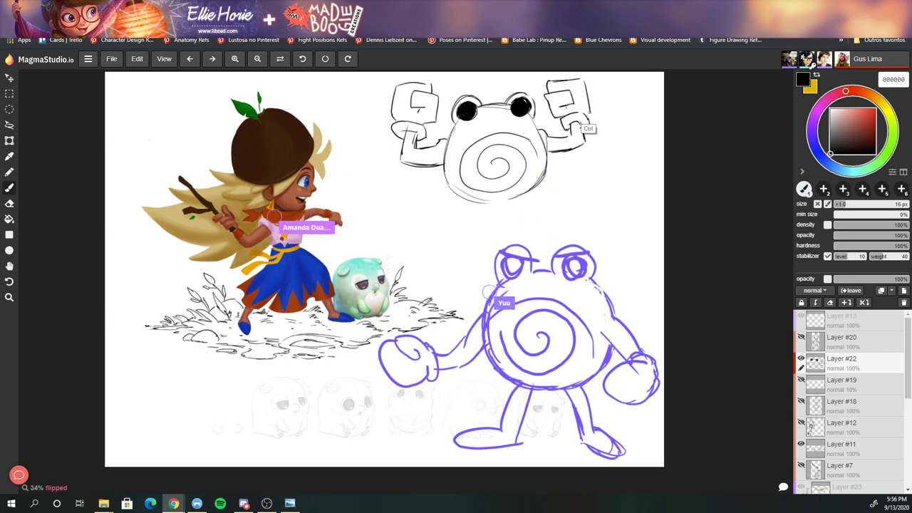
{"action": "left_click_drag", "start_coordinate": [590, 77], "coordinate": [591, 109]}
- Draw two bent legs with flat feet under the body and erase the outline where the arms attach, using a 60 px eraser
{"action": "mouse_move", "coordinate": [455, 200]}
{"action": "left_mouse_down"}
{"action": "mouse_move", "coordinate": [435, 228]}
{"action": "mouse_move", "coordinate": [485, 227]}
{"action": "left_mouse_up"}
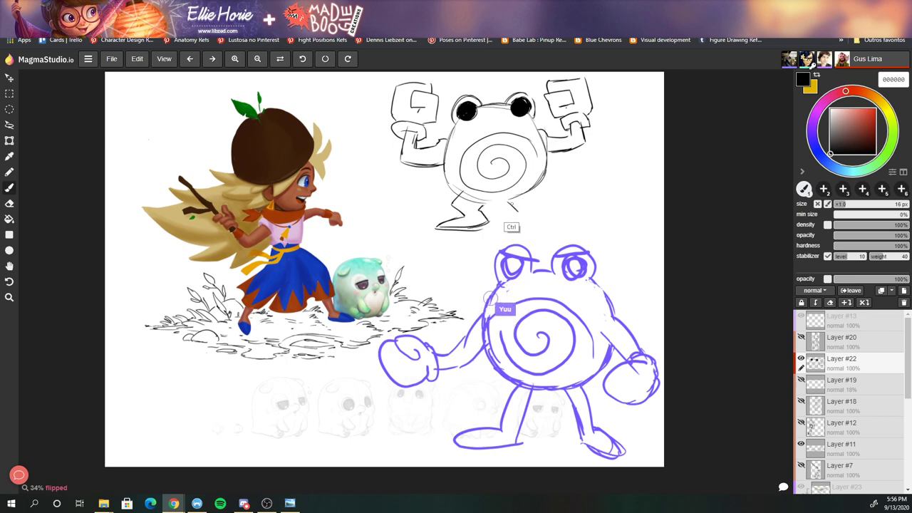
{"action": "left_click_drag", "start_coordinate": [509, 225], "coordinate": [551, 225]}
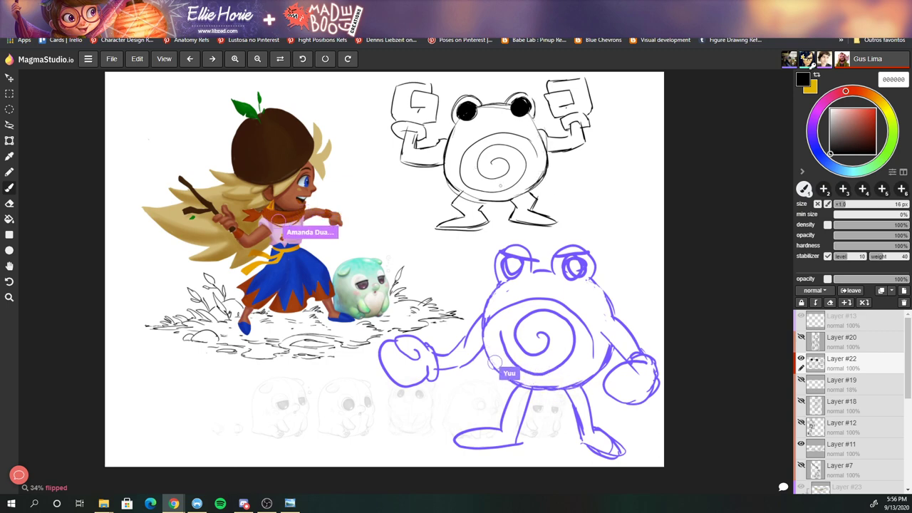
{"action": "key", "text": "e"}
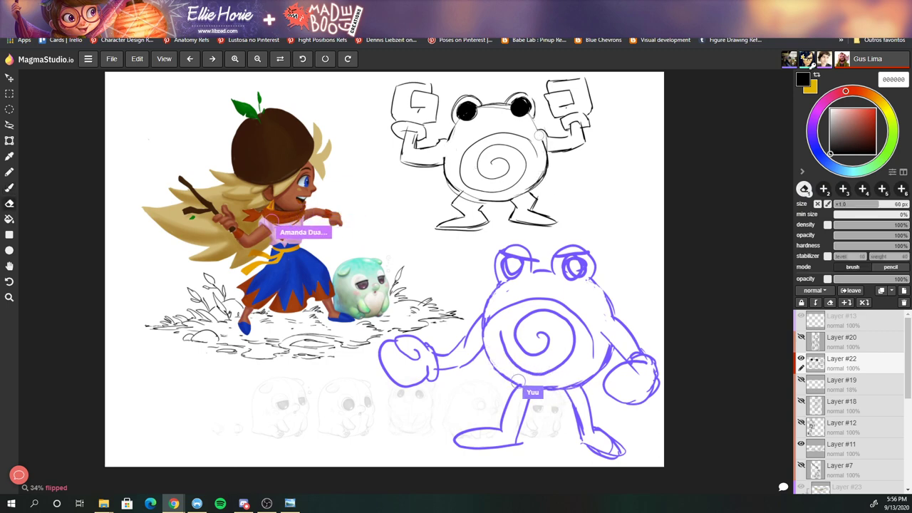
- Hide Layer #22 with the finished frog sketch and add an empty Layer #24 above it, ready for the 16 px brush
{"action": "key", "text": "b"}
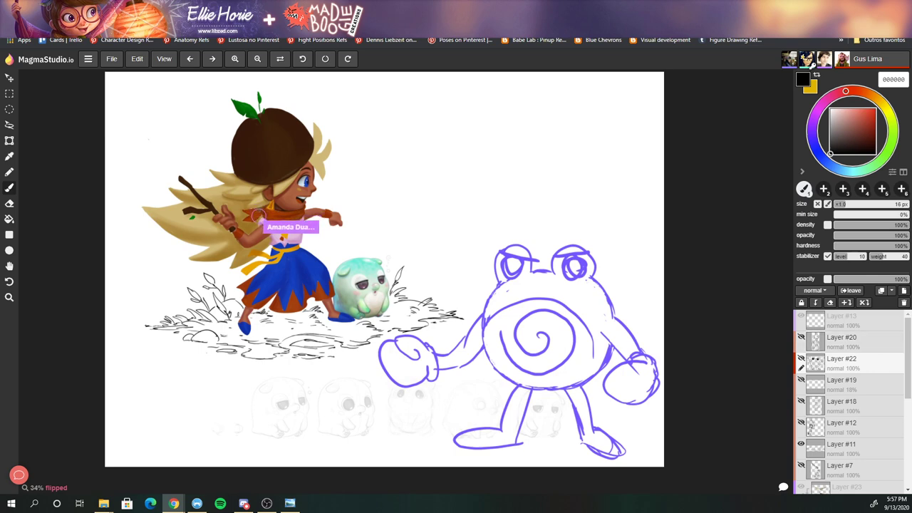
{"action": "key", "text": "ctrl+shift+n"}
{"action": "left_click_drag", "start_coordinate": [621, 207], "coordinate": [641, 221]}
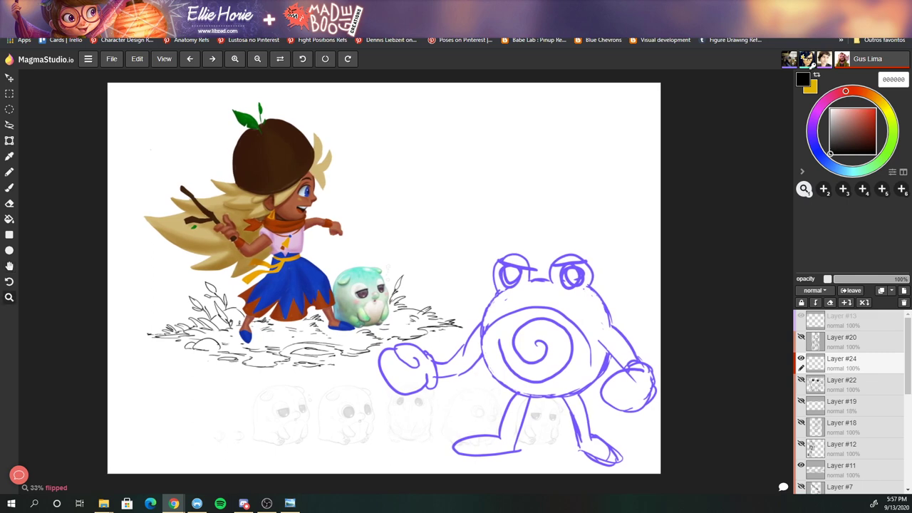
{"action": "key", "text": "b"}
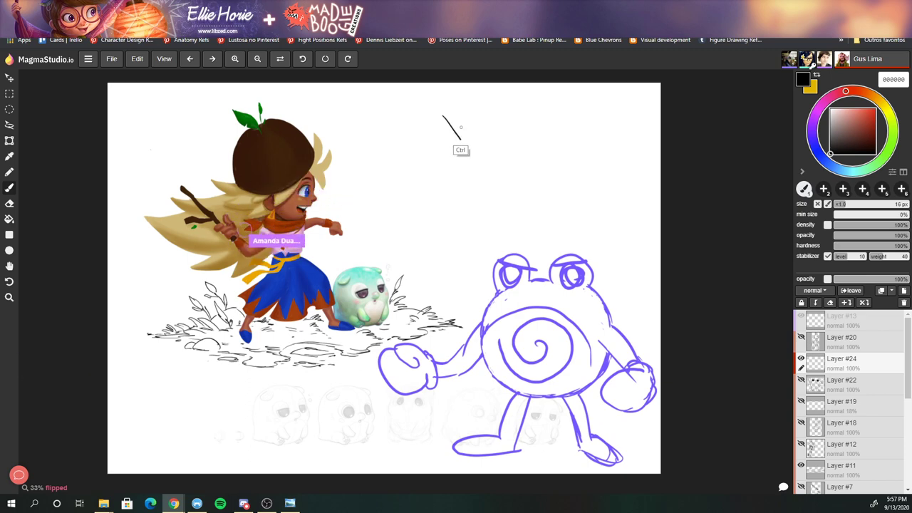
{"action": "key", "text": "ctrl+z"}
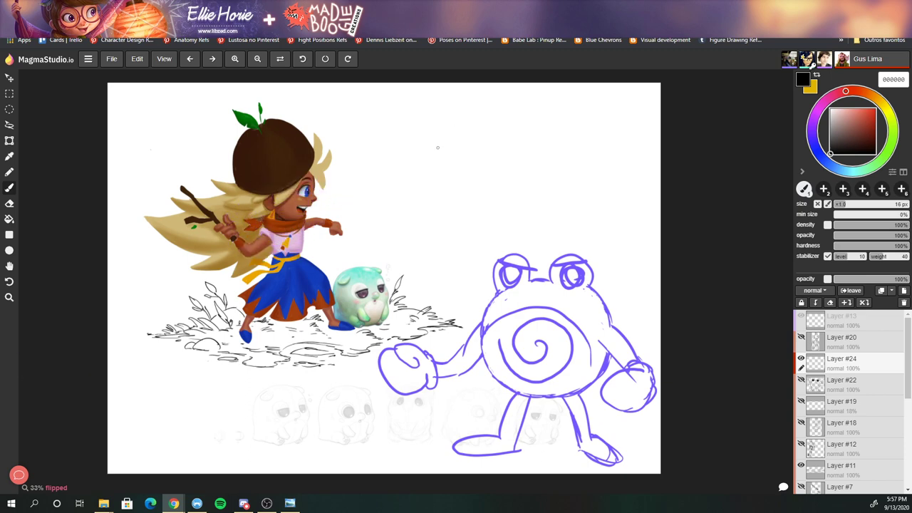
{"action": "mouse_move", "coordinate": [434, 182]}
{"action": "left_mouse_down"}
{"action": "mouse_move", "coordinate": [448, 128]}
{"action": "mouse_move", "coordinate": [489, 108]}
{"action": "left_mouse_up"}
{"action": "key", "text": "ctrl+z"}
{"action": "key", "text": "ctrl+z"}
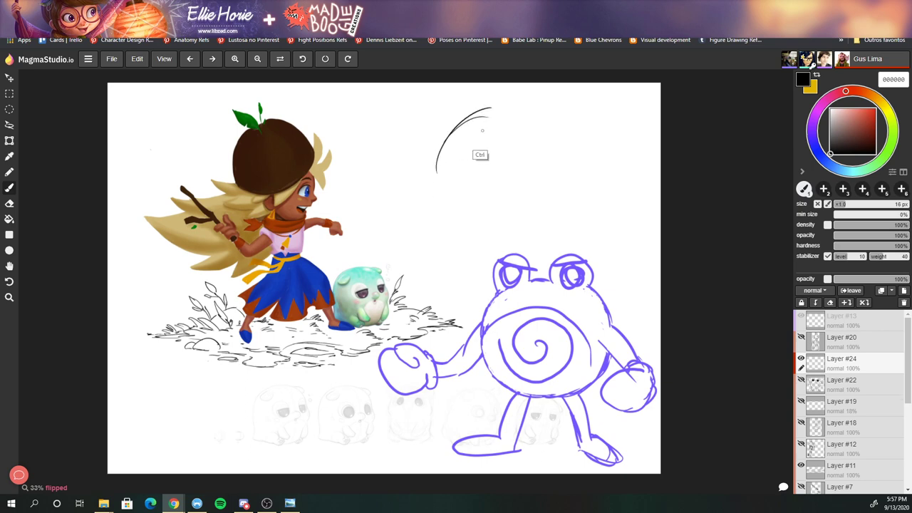
{"action": "key", "text": "ctrl+z"}
{"action": "left_click_drag", "start_coordinate": [430, 148], "coordinate": [480, 108]}
{"action": "key", "text": "ctrl+z"}
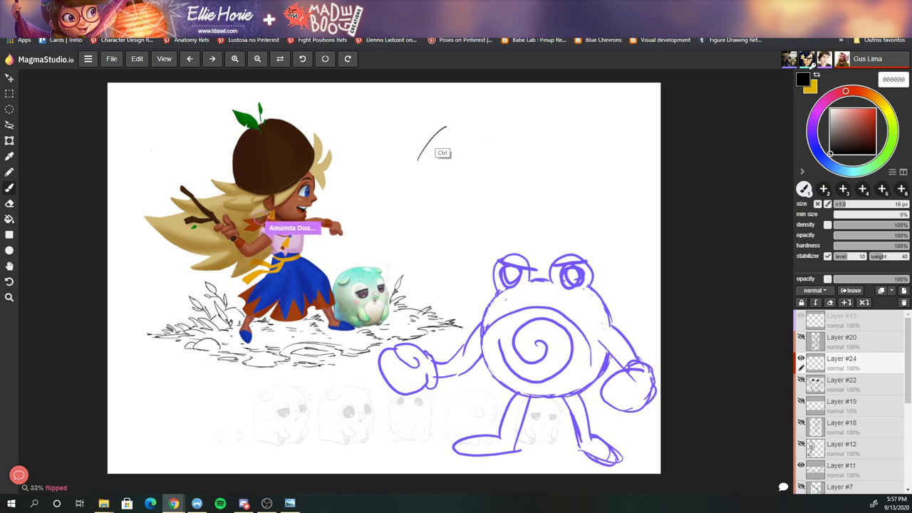
{"action": "left_click_drag", "start_coordinate": [419, 158], "coordinate": [456, 120]}
{"action": "key", "text": "ctrl+z"}
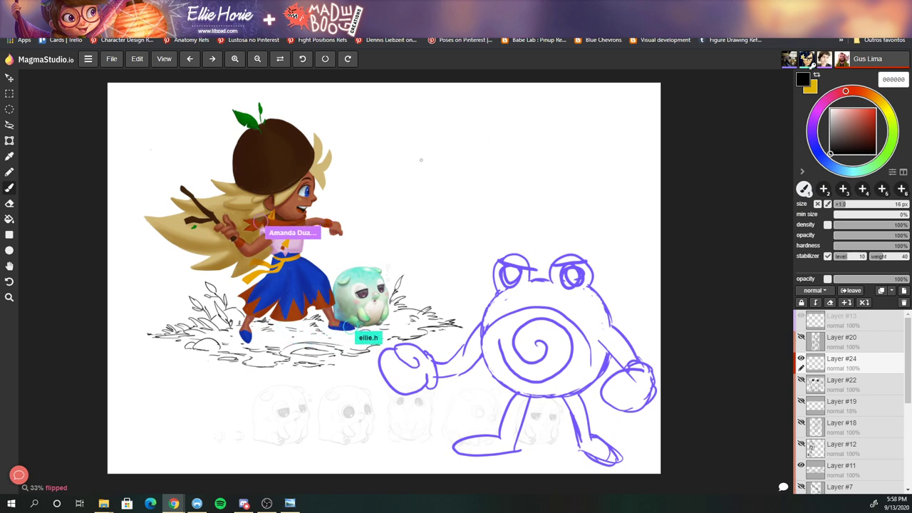
- Sketch an upright egg-shaped face outline in black on the blank canvas area beside the girl, using the 16 px brush on Layer #24
{"action": "mouse_move", "coordinate": [421, 164]}
{"action": "left_mouse_down"}
{"action": "mouse_move", "coordinate": [434, 129]}
{"action": "mouse_move", "coordinate": [457, 125]}
{"action": "mouse_move", "coordinate": [470, 145]}
{"action": "mouse_move", "coordinate": [476, 208]}
{"action": "left_mouse_up"}
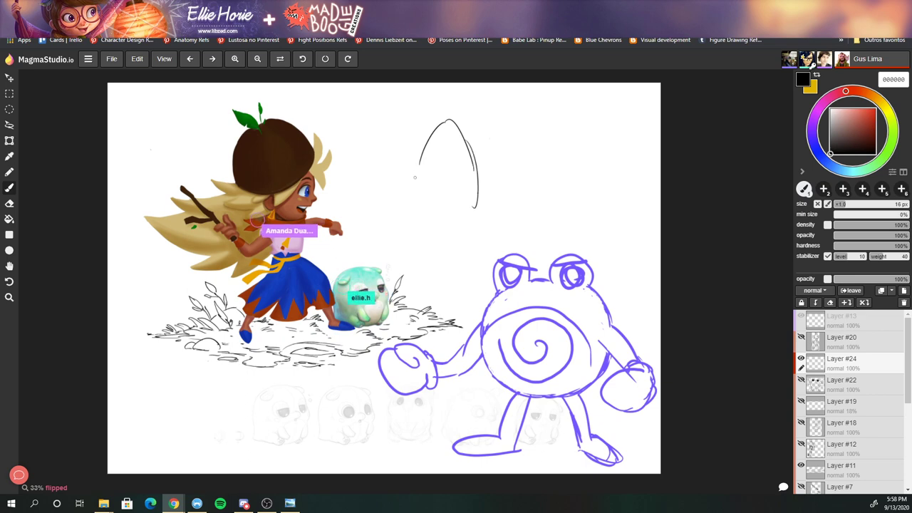
{"action": "left_click_drag", "start_coordinate": [420, 173], "coordinate": [447, 220]}
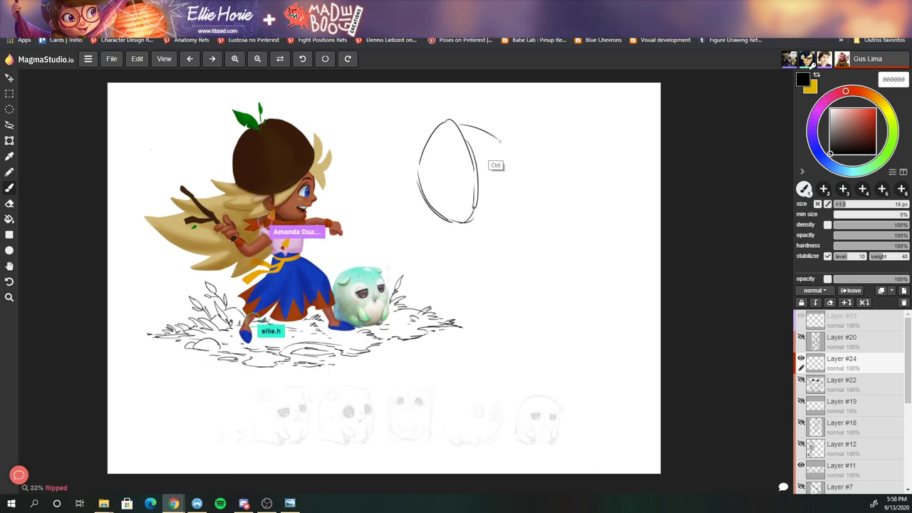
{"action": "mouse_move", "coordinate": [453, 119]}
{"action": "left_mouse_down"}
{"action": "mouse_move", "coordinate": [506, 183]}
{"action": "mouse_move", "coordinate": [498, 143]}
{"action": "left_mouse_up"}
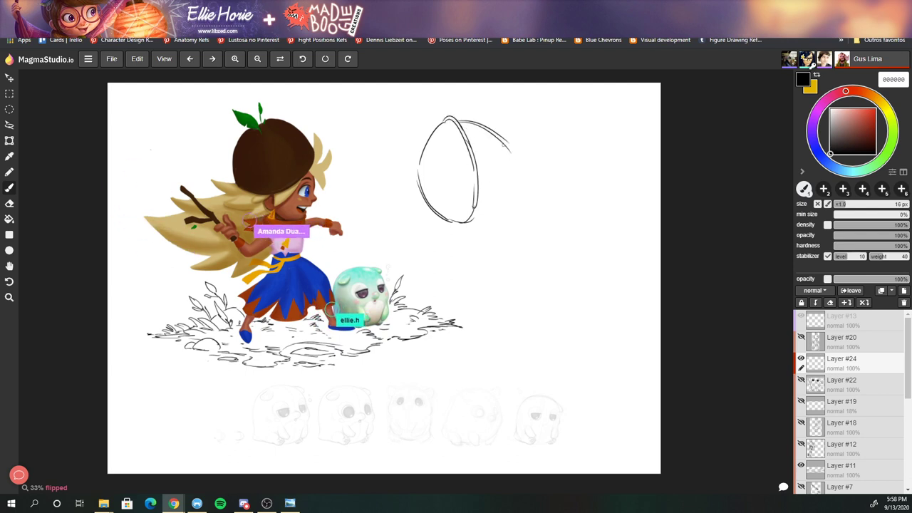
{"action": "key", "text": "ctrl+z"}
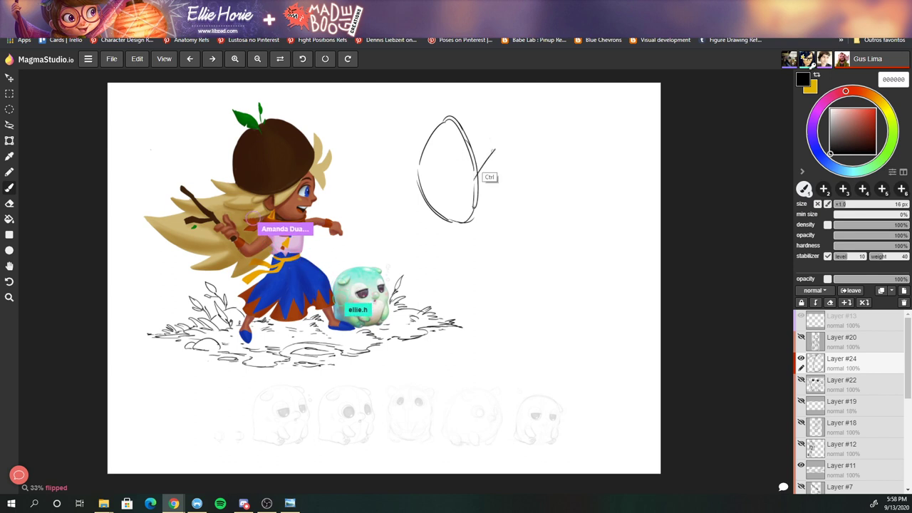
- Draw a pointed, notched side fin starting at the face's edge and the rounded fish body curving behind it
{"action": "left_click_drag", "start_coordinate": [478, 181], "coordinate": [511, 135]}
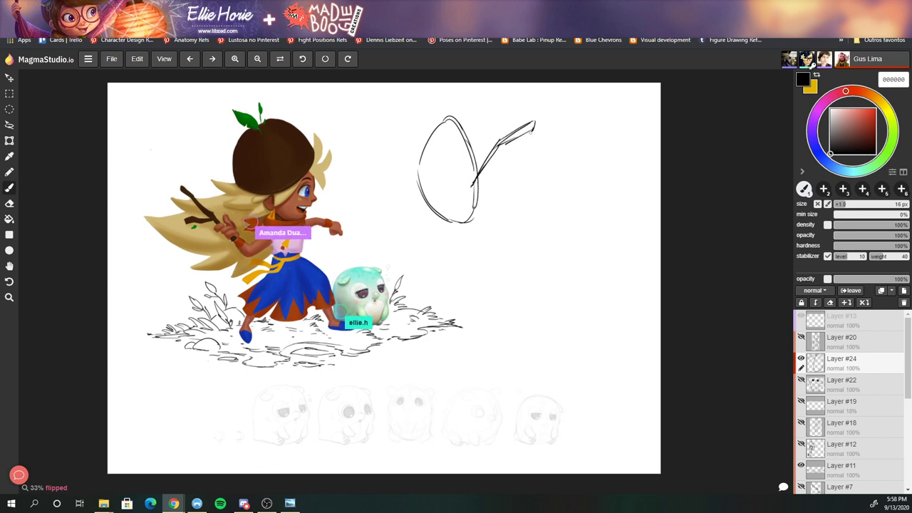
{"action": "left_click_drag", "start_coordinate": [535, 127], "coordinate": [519, 168]}
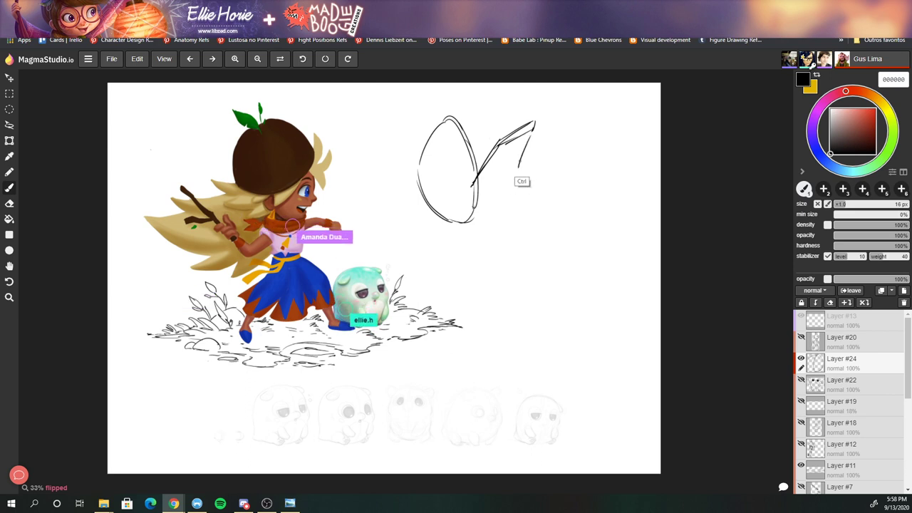
{"action": "mouse_move", "coordinate": [533, 126]}
{"action": "left_mouse_down"}
{"action": "mouse_move", "coordinate": [516, 181]}
{"action": "mouse_move", "coordinate": [470, 190]}
{"action": "left_mouse_up"}
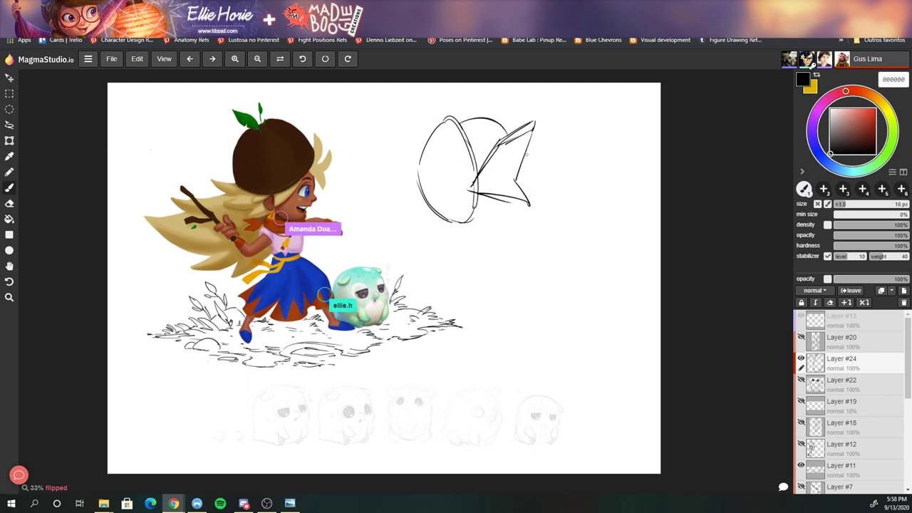
{"action": "left_click_drag", "start_coordinate": [445, 119], "coordinate": [534, 130]}
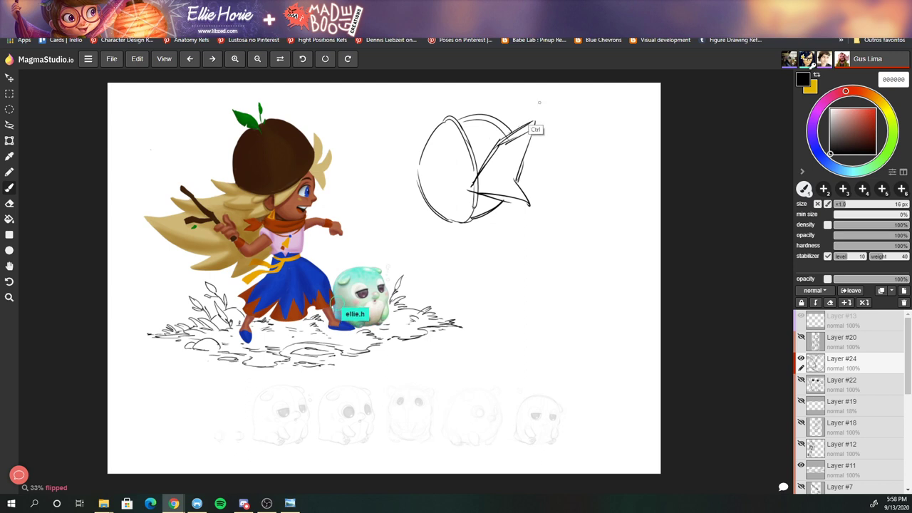
- Draw the large forked tail fin behind the side fin and a row of pointed spikes along the top of the head
{"action": "key", "text": "ctrl+z"}
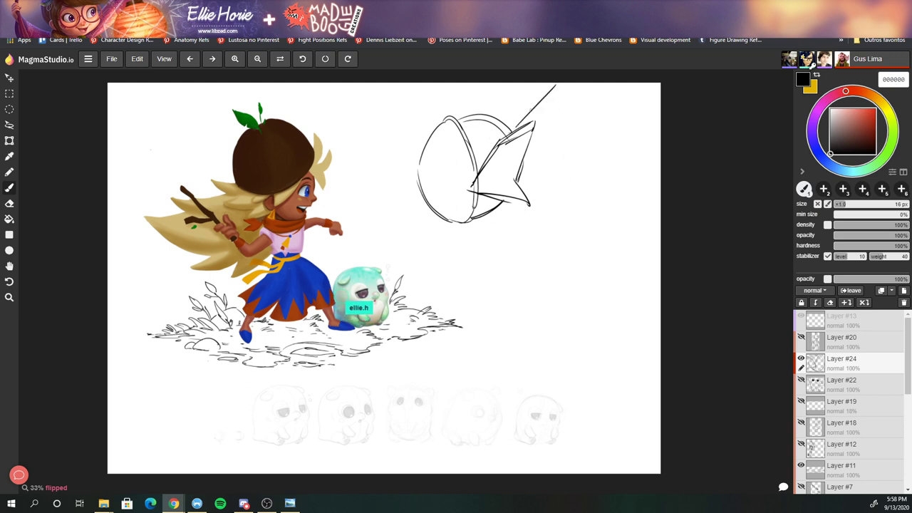
{"action": "mouse_move", "coordinate": [553, 142]}
{"action": "left_mouse_down"}
{"action": "mouse_move", "coordinate": [535, 158]}
{"action": "mouse_move", "coordinate": [560, 227]}
{"action": "left_mouse_up"}
{"action": "key", "text": "ctrl+z"}
{"action": "mouse_move", "coordinate": [529, 192]}
{"action": "left_mouse_down"}
{"action": "mouse_move", "coordinate": [561, 227]}
{"action": "mouse_move", "coordinate": [539, 144]}
{"action": "left_mouse_up"}
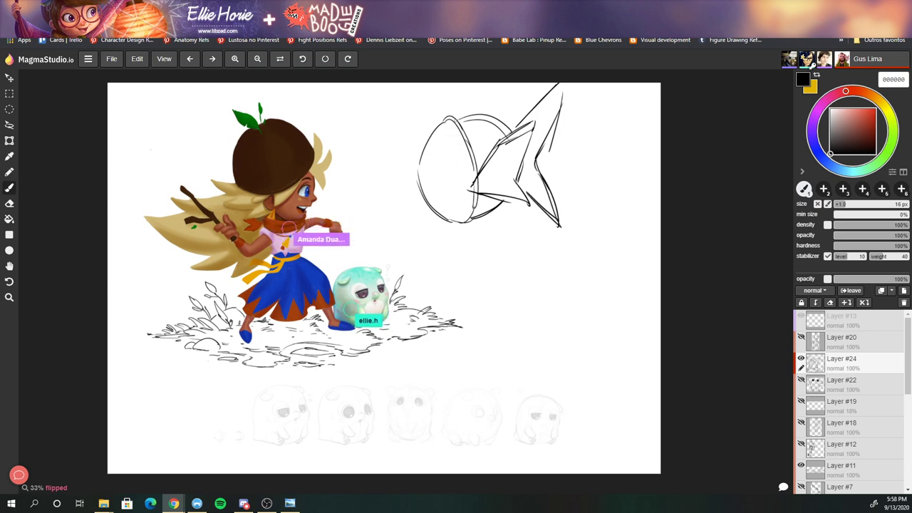
{"action": "left_click_drag", "start_coordinate": [410, 122], "coordinate": [426, 87]}
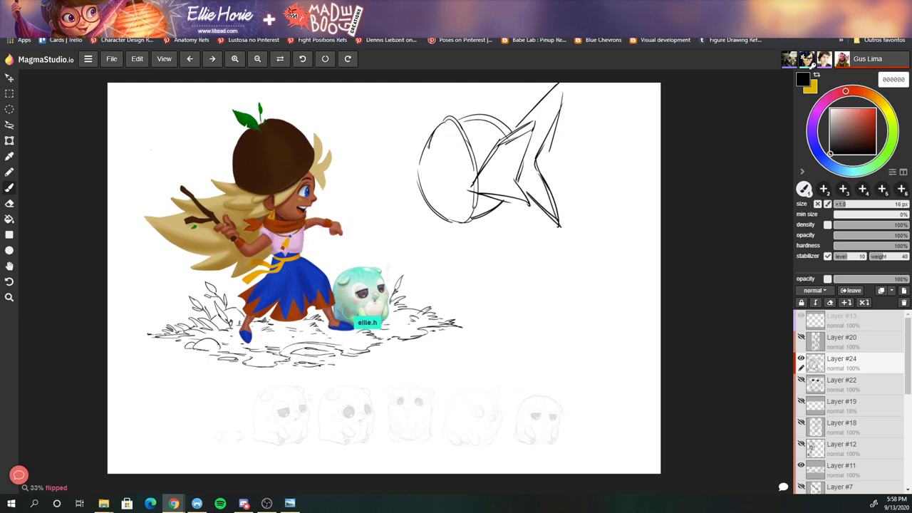
{"action": "key", "text": "ctrl+z"}
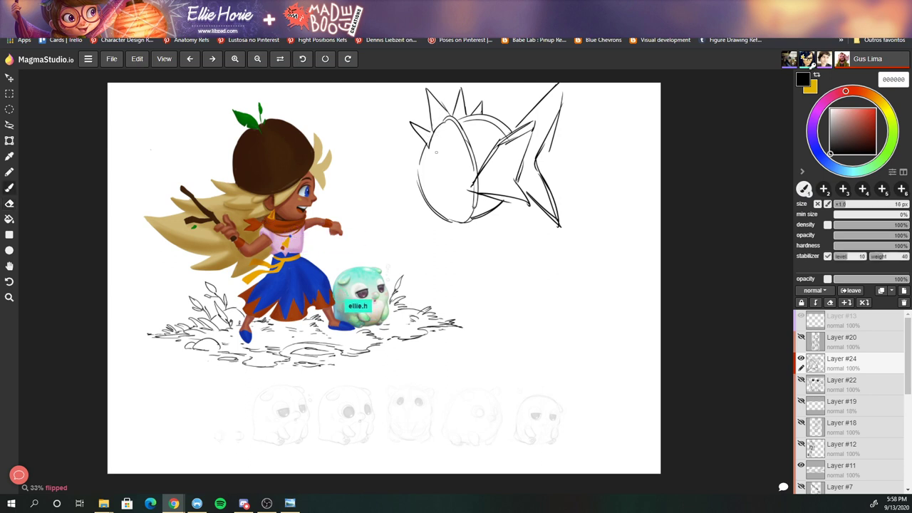
- Draw the fish's face with slanted angry eyes and an open, thick-lipped mouth with sharp teeth
{"action": "key", "text": "ctrl+z"}
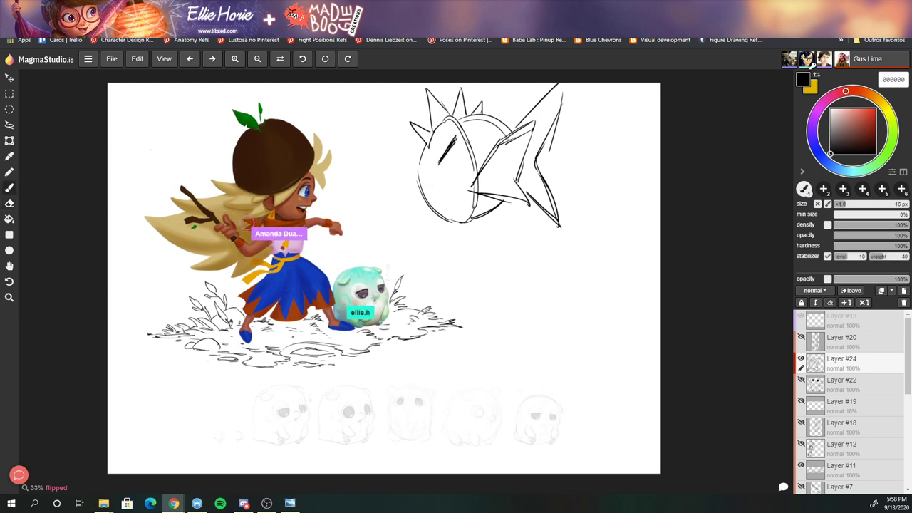
{"action": "key", "text": "ctrl+z"}
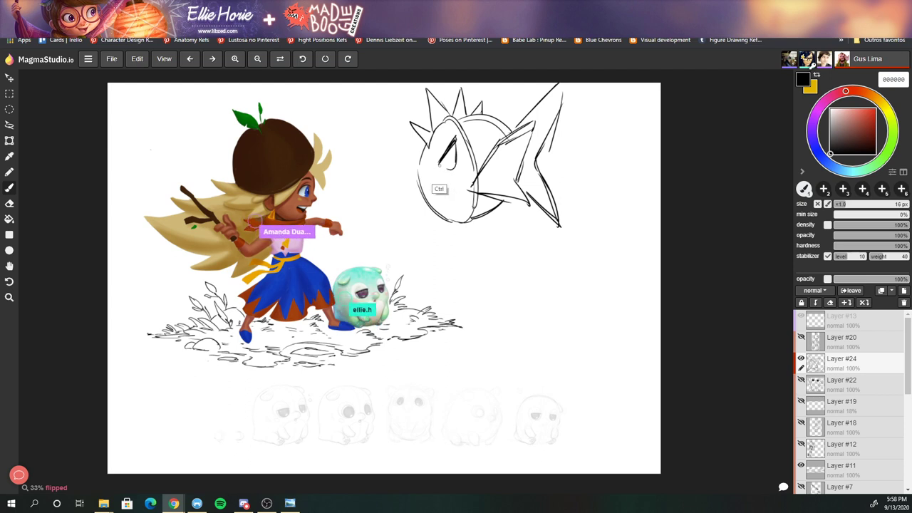
{"action": "key", "text": "ctrl+z"}
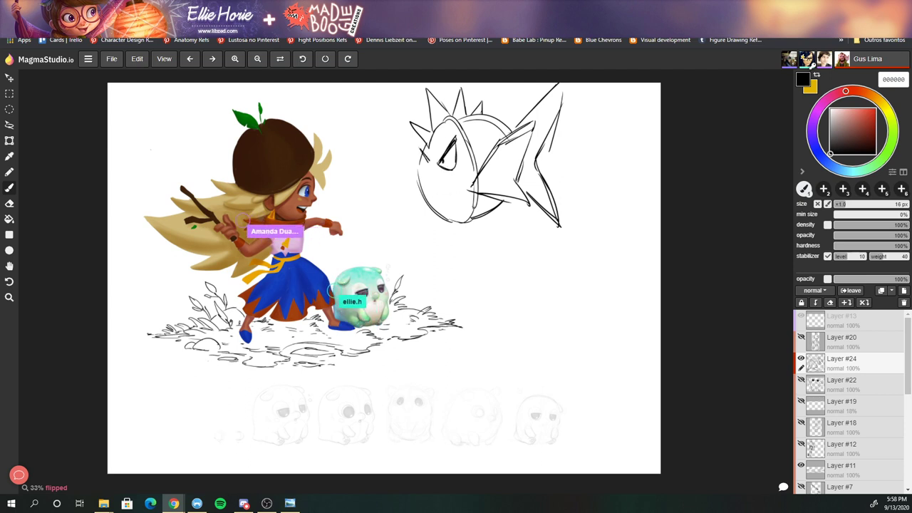
{"action": "key", "text": "ctrl+z"}
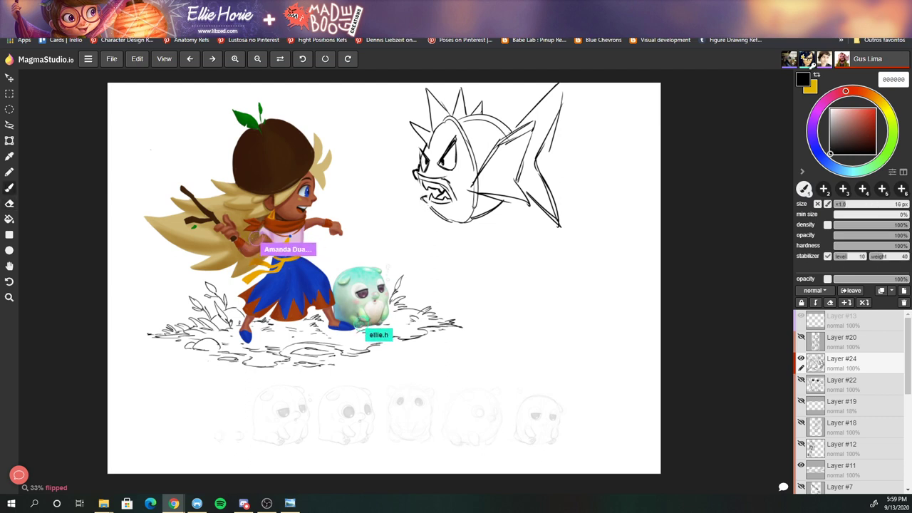
- Blacken the mouth interior, clean up overlapping lines, thicken the outlines, and add body scales and fin rays to the fish
{"action": "key", "text": "ctrl+z"}
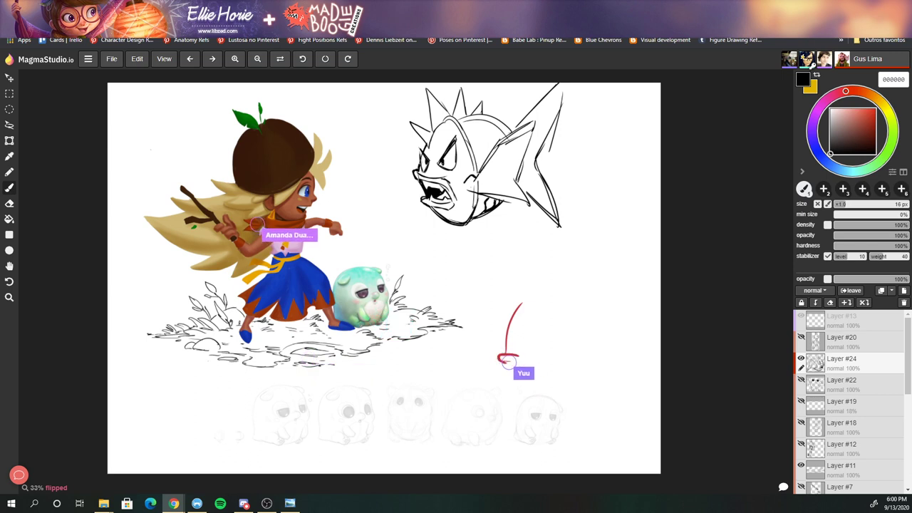
{"action": "key", "text": "e"}
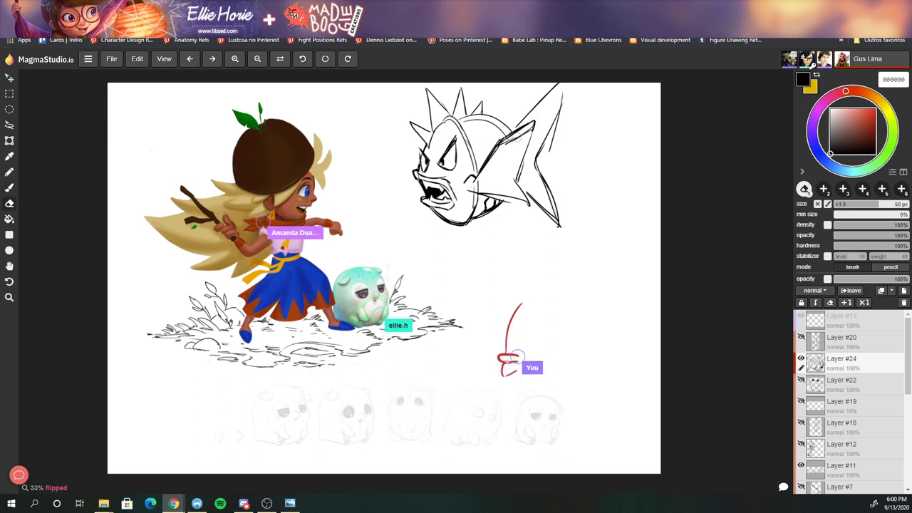
{"action": "key", "text": "b"}
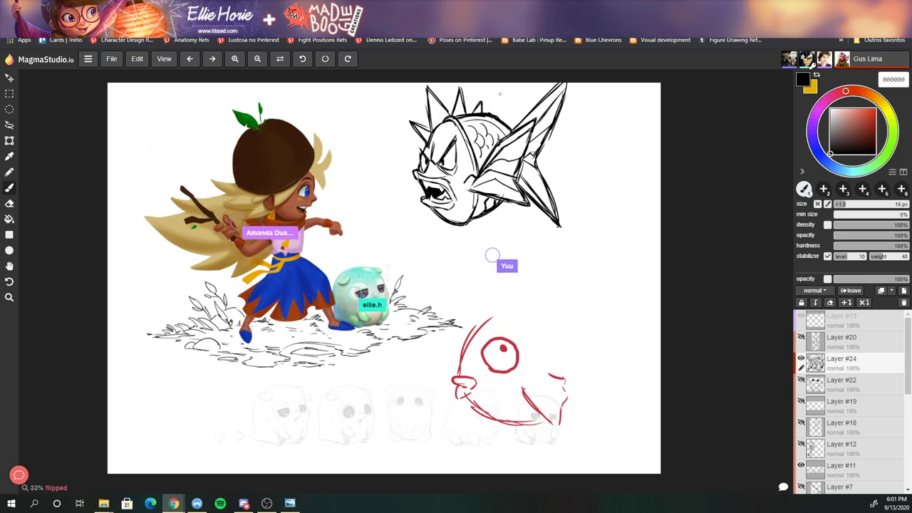
- Move the black fish sketch slightly down from the canvas edge and extend the upper tip of its tail fin
{"action": "key", "text": "v"}
{"action": "left_click_drag", "start_coordinate": [500, 93], "coordinate": [502, 129]}
{"action": "key", "text": "b"}
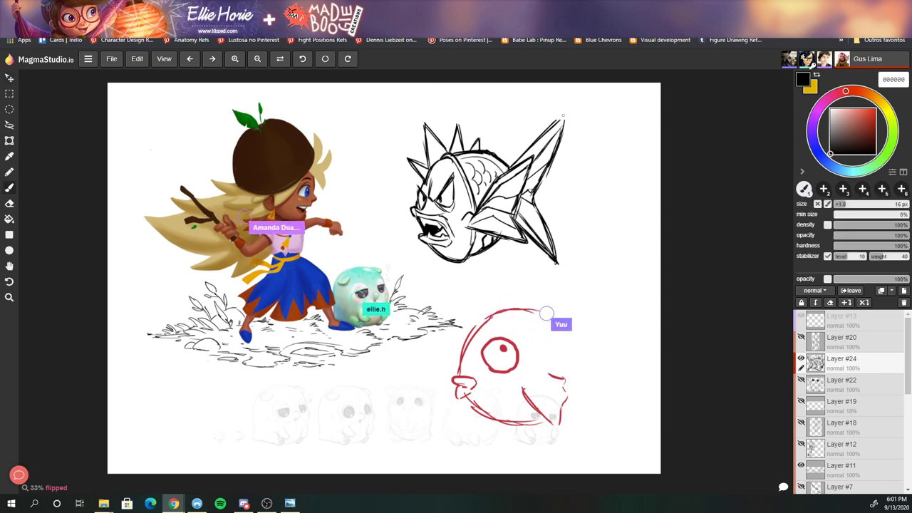
{"action": "left_click_drag", "start_coordinate": [557, 143], "coordinate": [570, 109]}
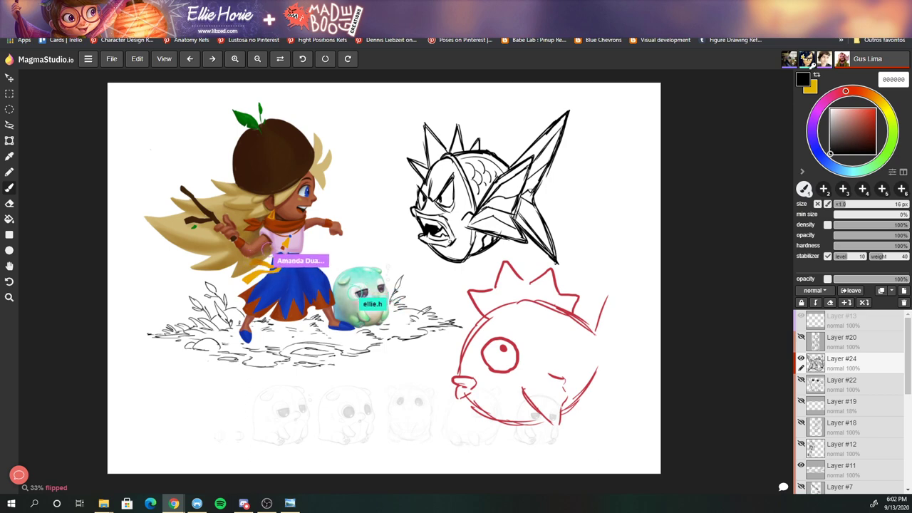
- Rework the black fish's angry eyes and brow lines, alternating the 60 px eraser with the 16 px brush
{"action": "key", "text": "e"}
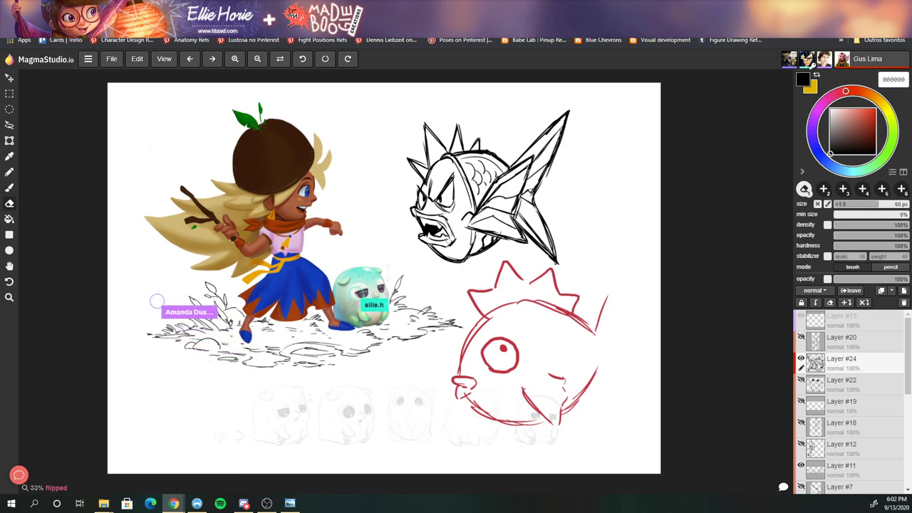
{"action": "key", "text": "b"}
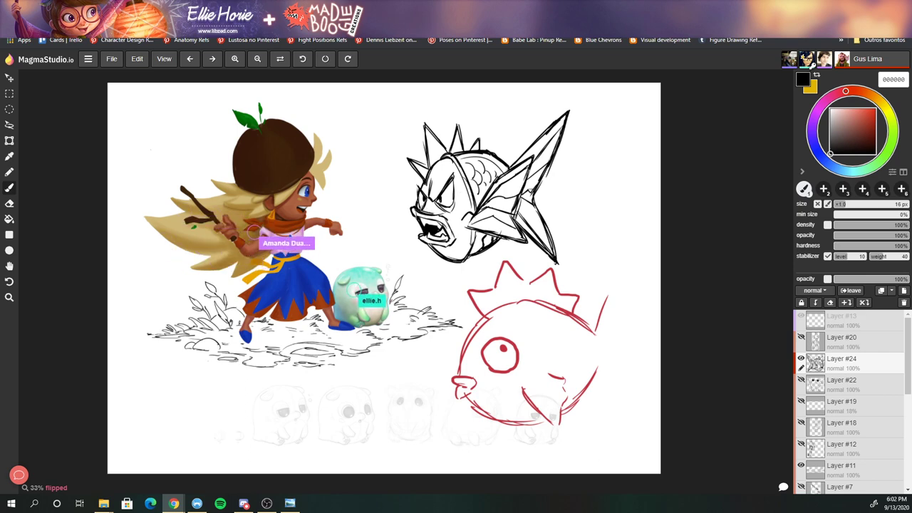
{"action": "key", "text": "e"}
{"action": "key", "text": "b"}
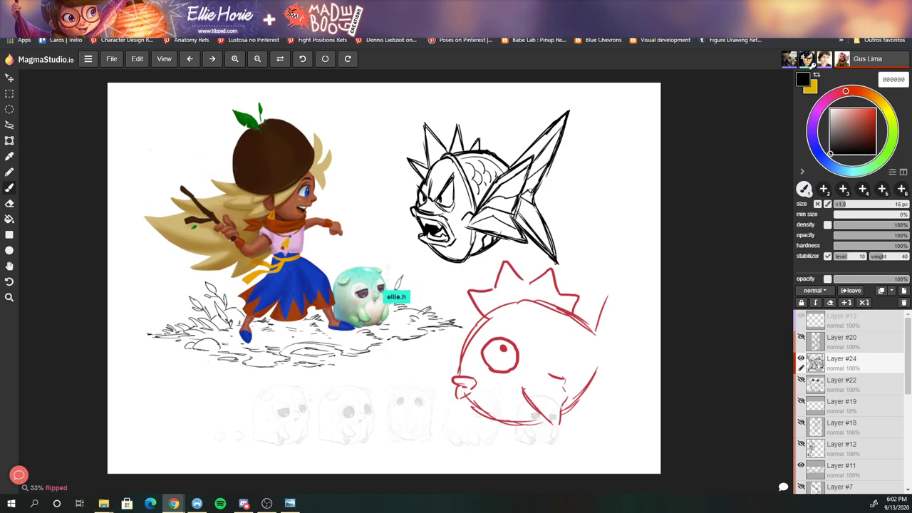
{"action": "key", "text": "e"}
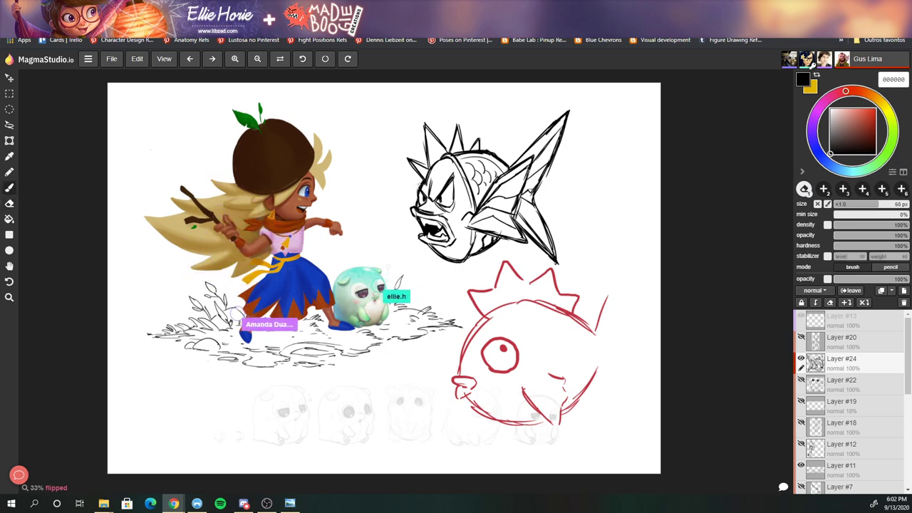
{"action": "key", "text": "b"}
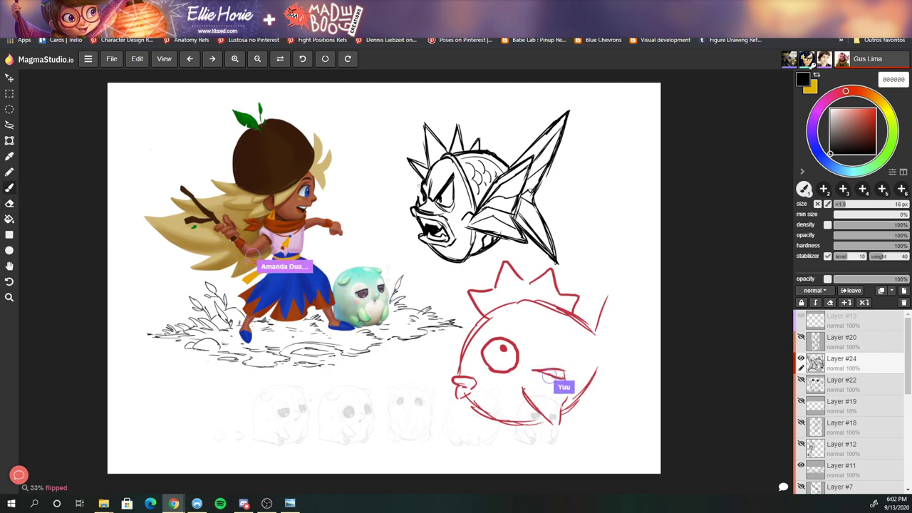
{"action": "key", "text": "e"}
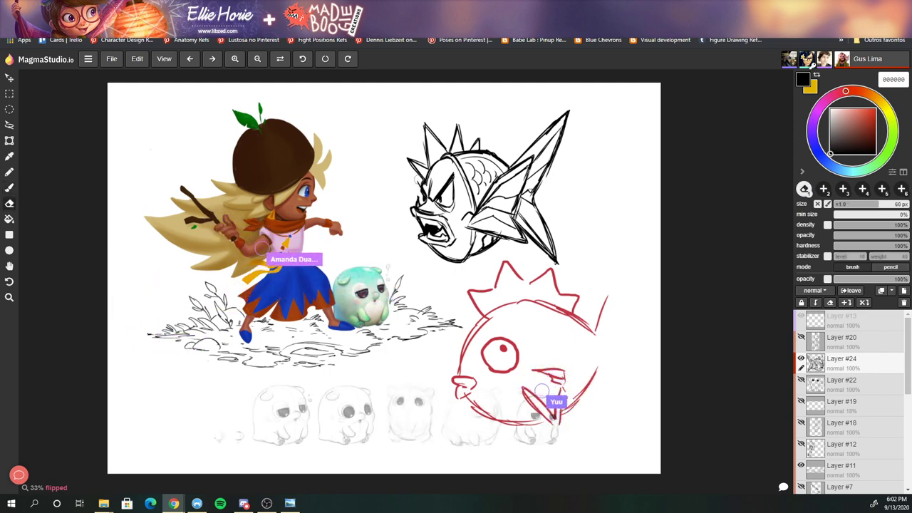
{"action": "key", "text": "b"}
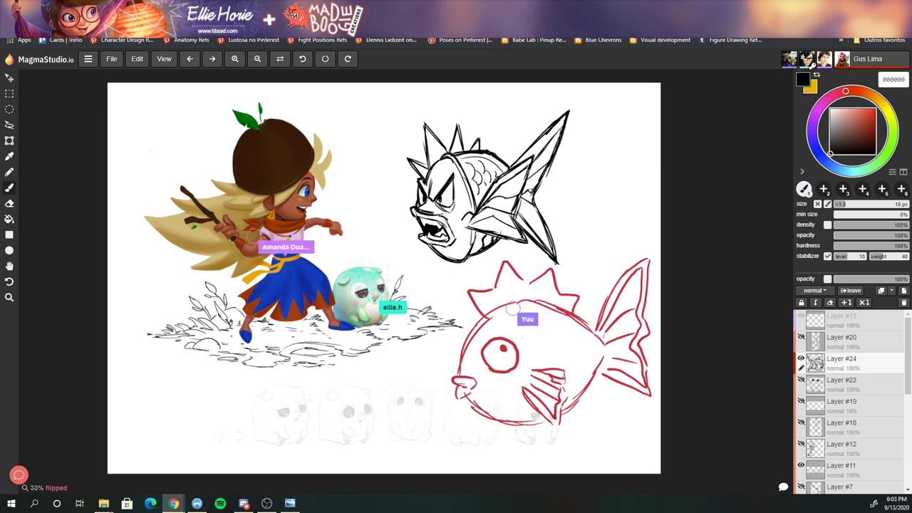
{"action": "key", "text": "e"}
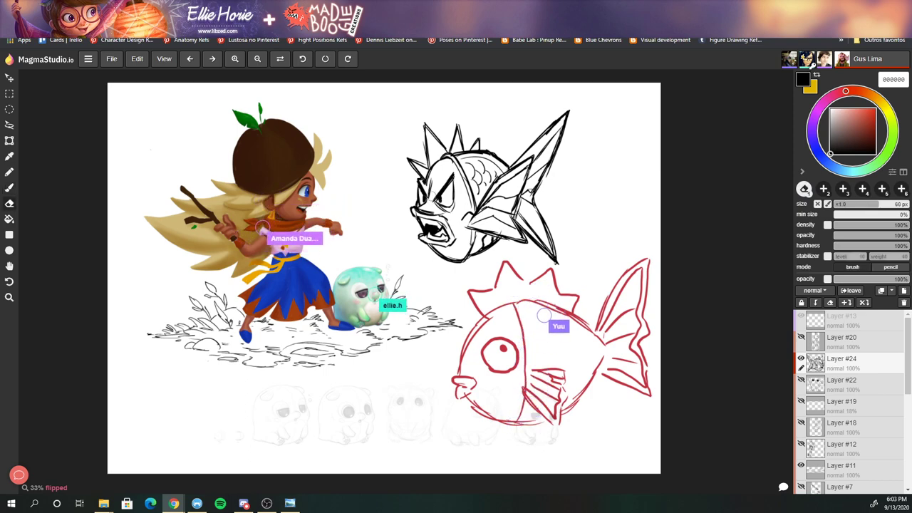
{"action": "key", "text": "b"}
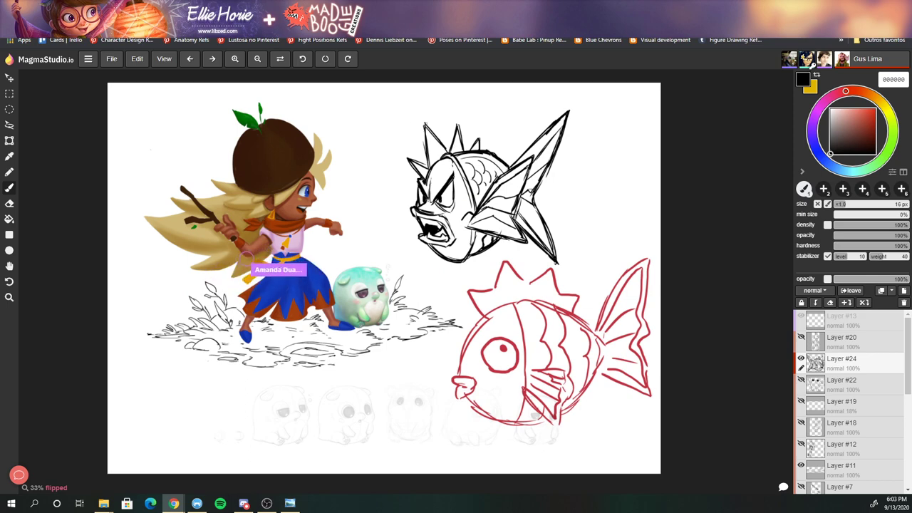
- Erase the crown spikes on the black fish's head and redraw them sharper, with the tallest spike toward the front
{"action": "key", "text": "e"}
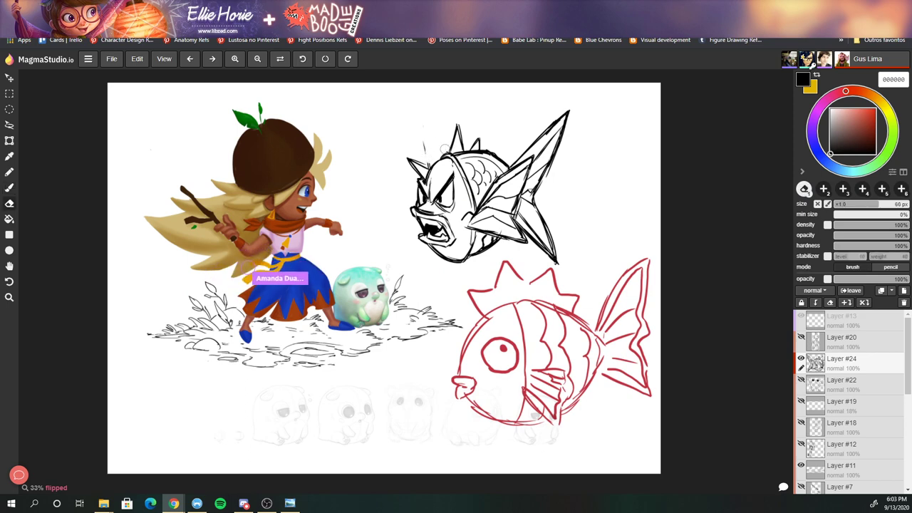
{"action": "key", "text": "b"}
{"action": "left_click_drag", "start_coordinate": [428, 168], "coordinate": [429, 118]}
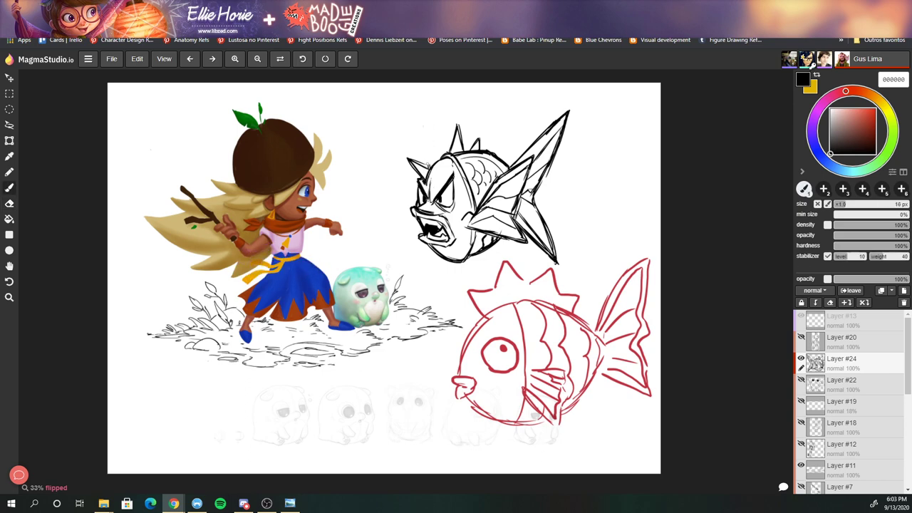
{"action": "left_click_drag", "start_coordinate": [427, 167], "coordinate": [430, 118]}
{"action": "mouse_move", "coordinate": [442, 153]}
{"action": "left_mouse_down"}
{"action": "mouse_move", "coordinate": [451, 132]}
{"action": "mouse_move", "coordinate": [430, 111]}
{"action": "mouse_move", "coordinate": [427, 164]}
{"action": "mouse_move", "coordinate": [458, 123]}
{"action": "left_mouse_up"}
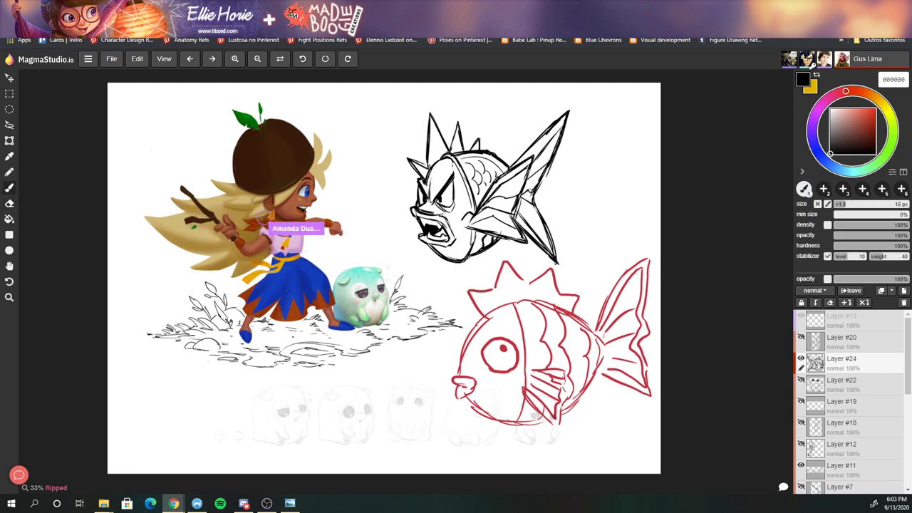
{"action": "key", "text": "e"}
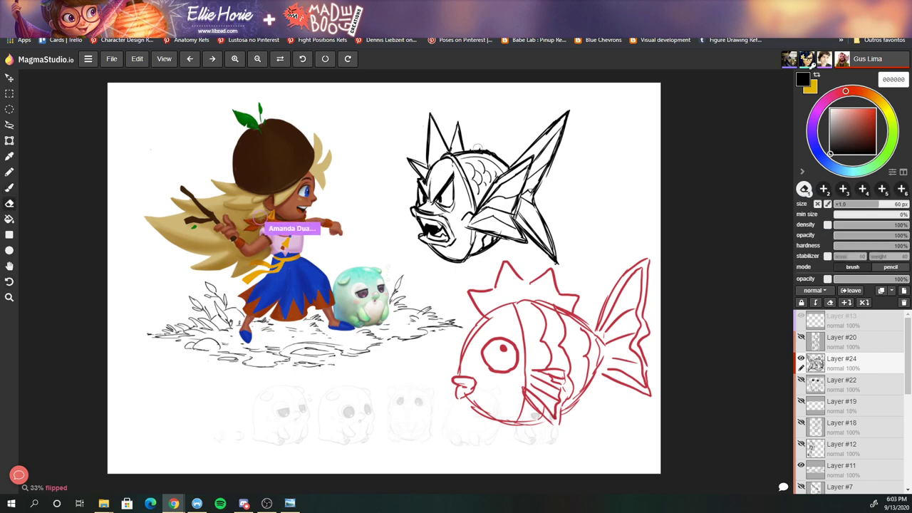
{"action": "key", "text": "b"}
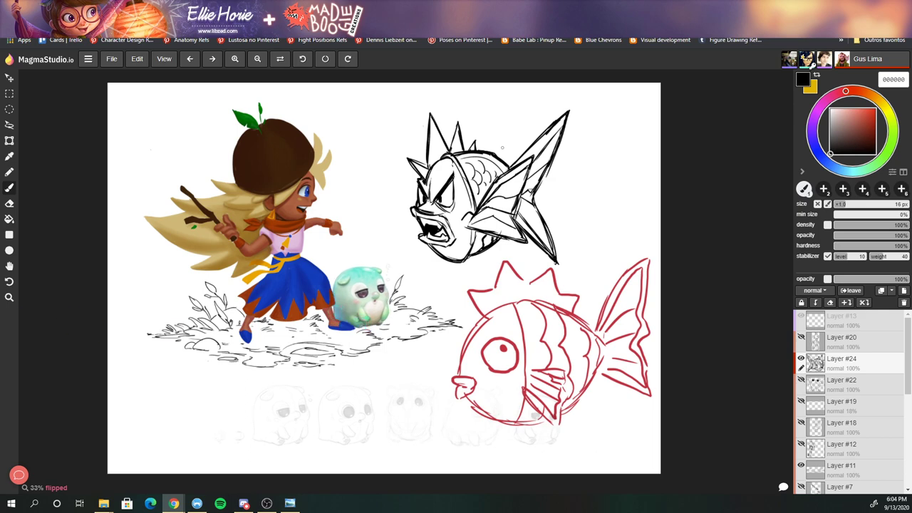
- Hide the angry spiky fish layer and add a new empty layer above it for another sketch
{"action": "left_click", "coordinate": [801, 359]}
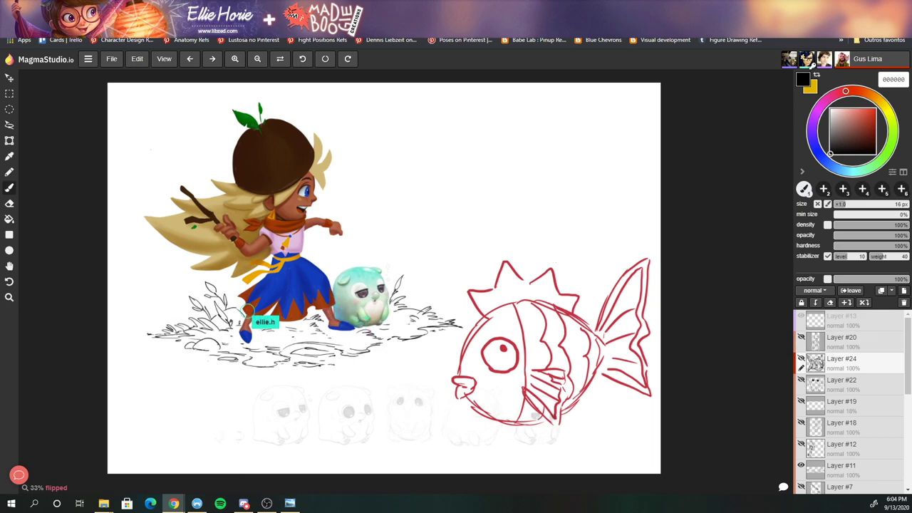
{"action": "left_click", "coordinate": [904, 291]}
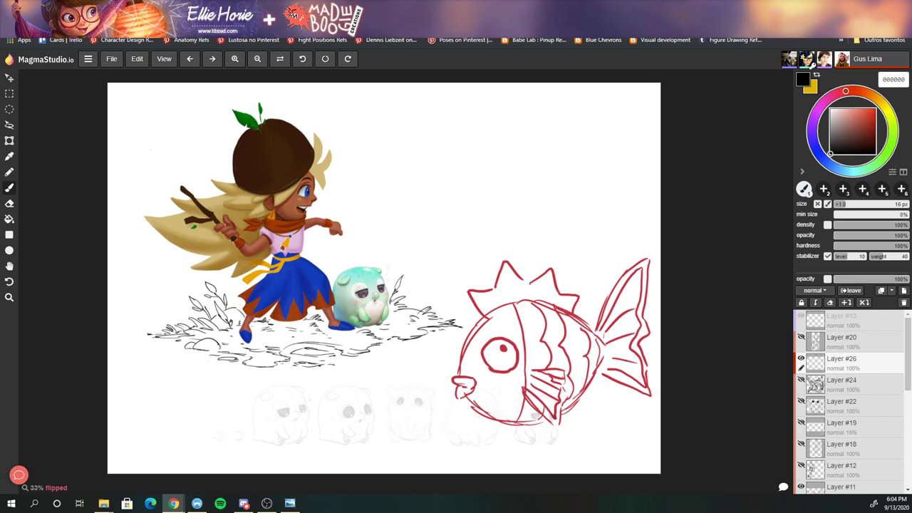
{"action": "key", "text": "Delete"}
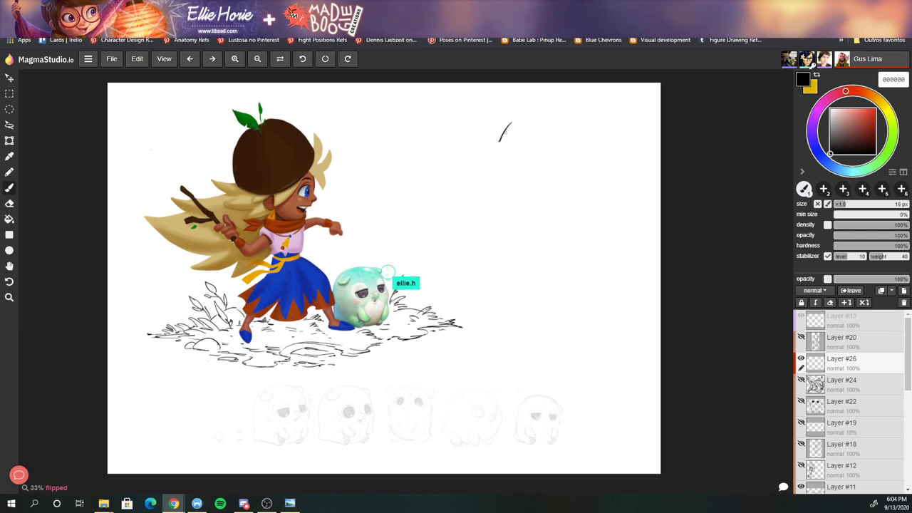
{"action": "left_click_drag", "start_coordinate": [485, 126], "coordinate": [500, 109]}
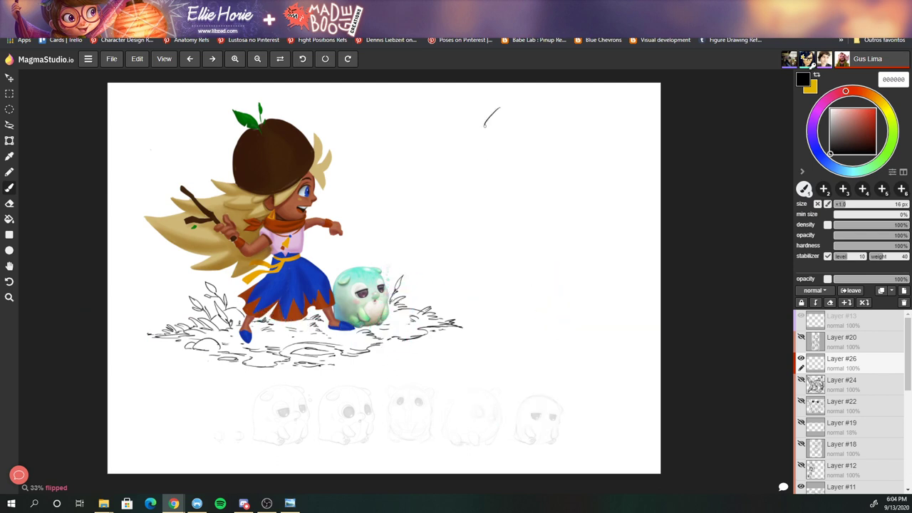
{"action": "key", "text": "ctrl+z"}
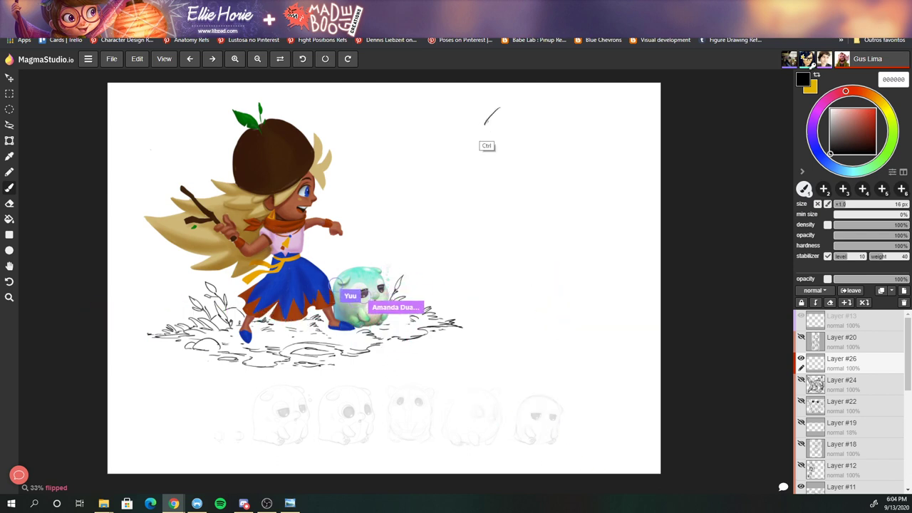
{"action": "left_click_drag", "start_coordinate": [496, 107], "coordinate": [486, 127]}
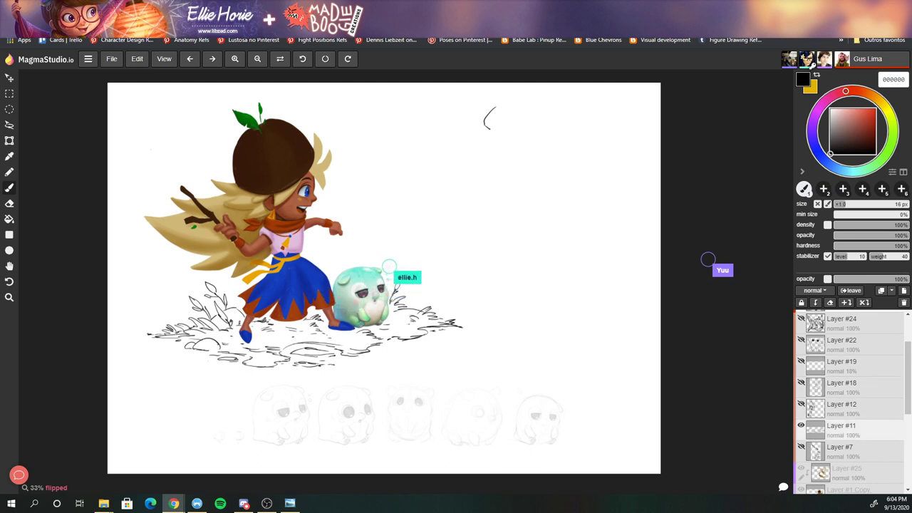
{"action": "scroll", "coordinate": [849, 399], "scroll_direction": "down", "scroll_amount": 3}
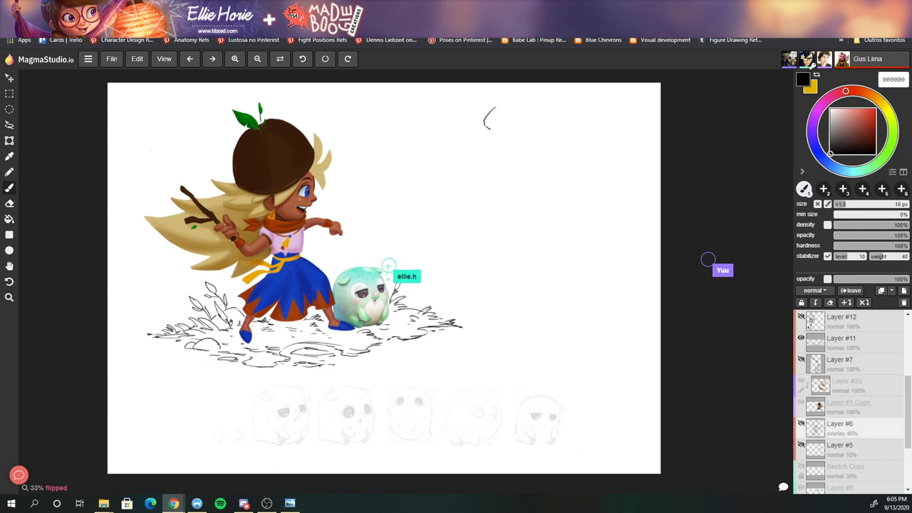
{"action": "scroll", "coordinate": [849, 399], "scroll_direction": "up", "scroll_amount": 5}
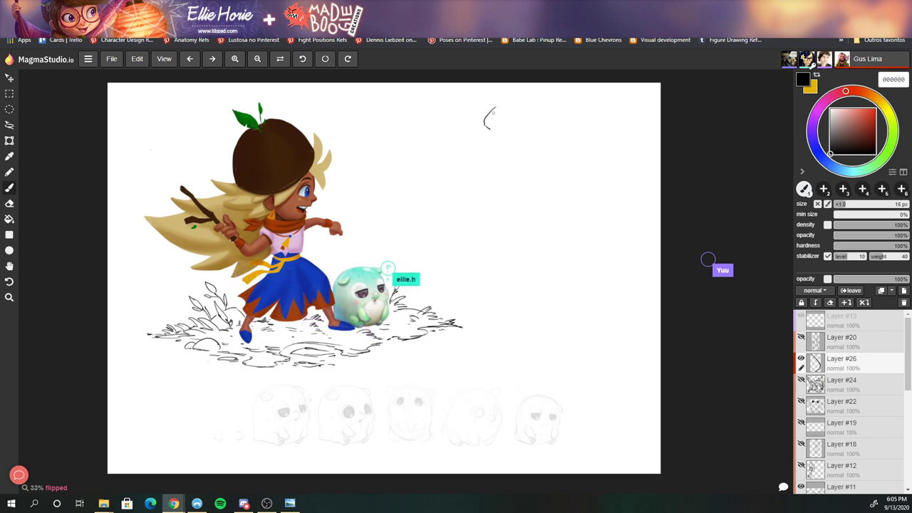
{"action": "key", "text": "e"}
{"action": "key", "text": "b"}
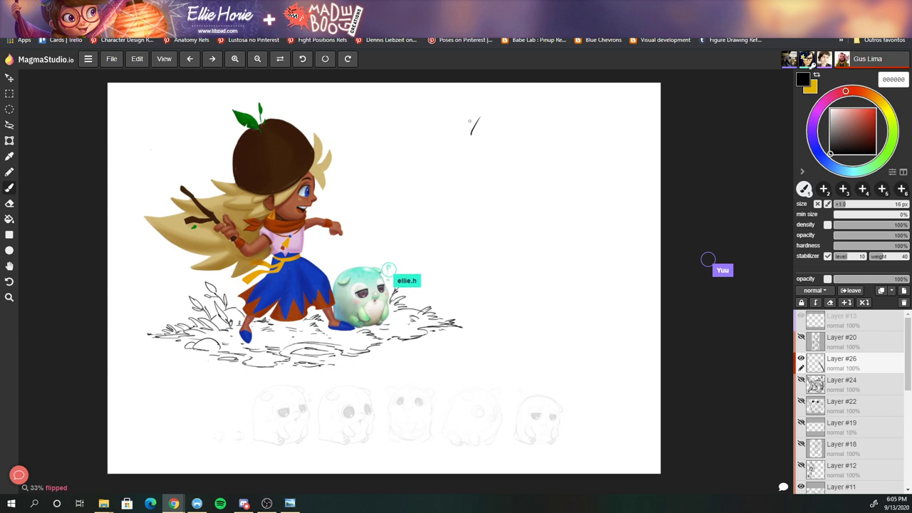
{"action": "key", "text": "e"}
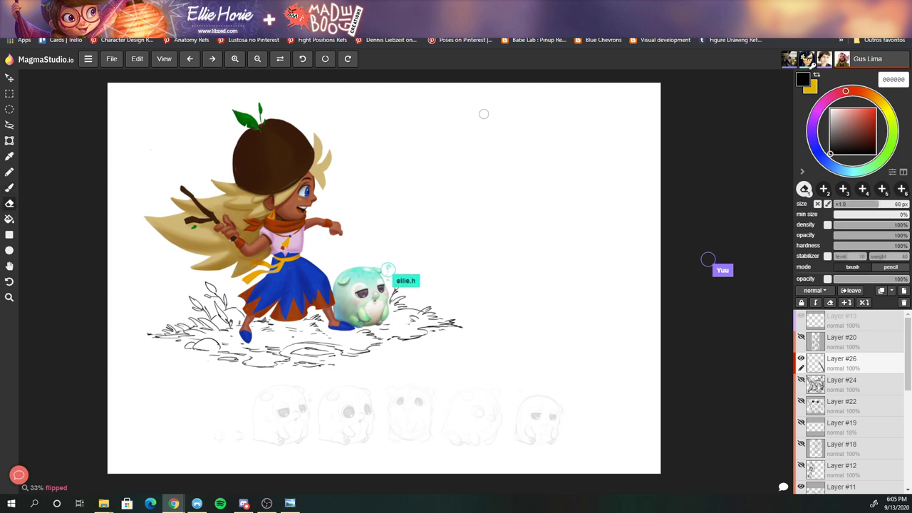
{"action": "key", "text": "b"}
- Sketch a tall rounded head with angular jaw lines and a tapered lower torso in the canvas's upper empty area with the 16 px brush
{"action": "left_click_drag", "start_coordinate": [479, 124], "coordinate": [486, 153]}
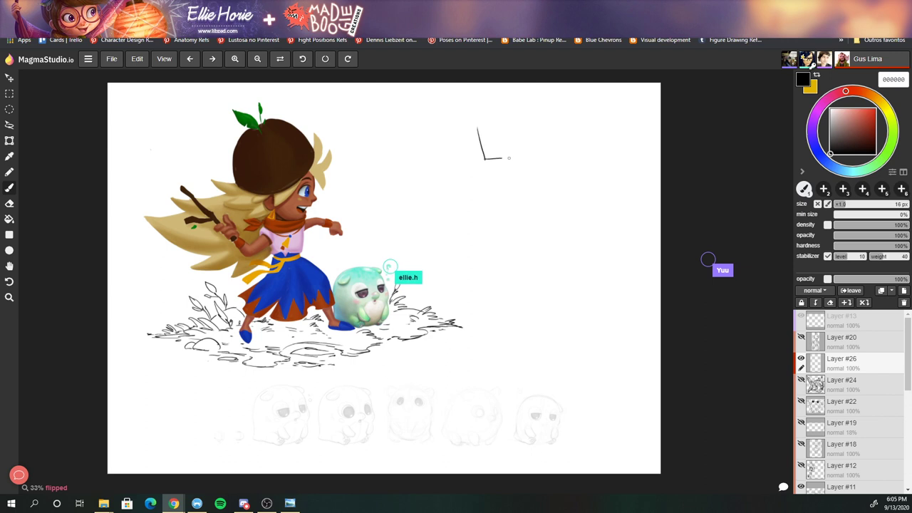
{"action": "mouse_move", "coordinate": [519, 148]}
{"action": "left_mouse_down"}
{"action": "mouse_move", "coordinate": [527, 130]}
{"action": "mouse_move", "coordinate": [508, 93]}
{"action": "mouse_move", "coordinate": [487, 95]}
{"action": "mouse_move", "coordinate": [483, 104]}
{"action": "mouse_move", "coordinate": [503, 91]}
{"action": "mouse_move", "coordinate": [471, 122]}
{"action": "left_mouse_up"}
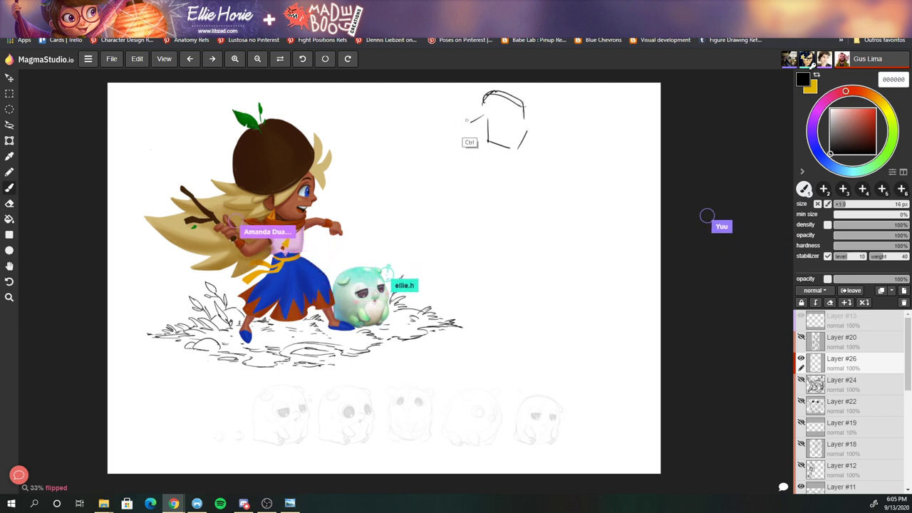
{"action": "key", "text": "ctrl+z"}
{"action": "left_click_drag", "start_coordinate": [483, 111], "coordinate": [479, 118]}
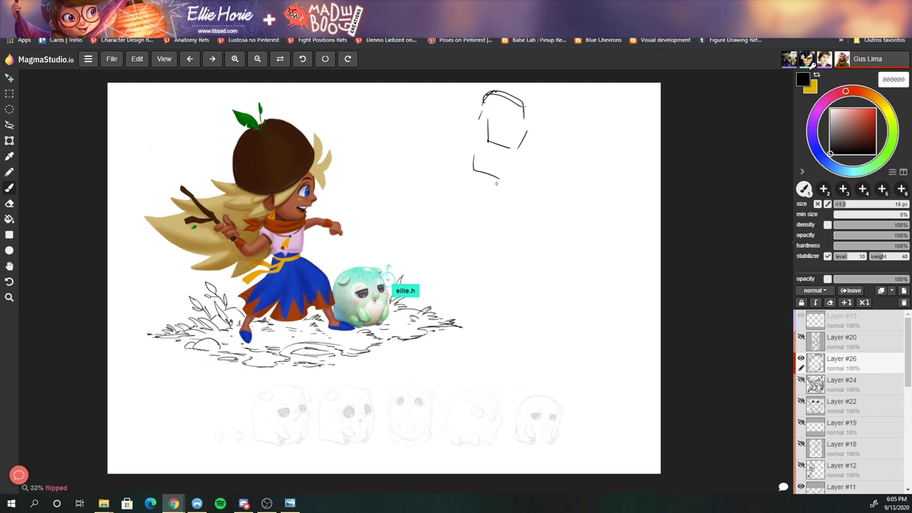
{"action": "key", "text": "ctrl+z"}
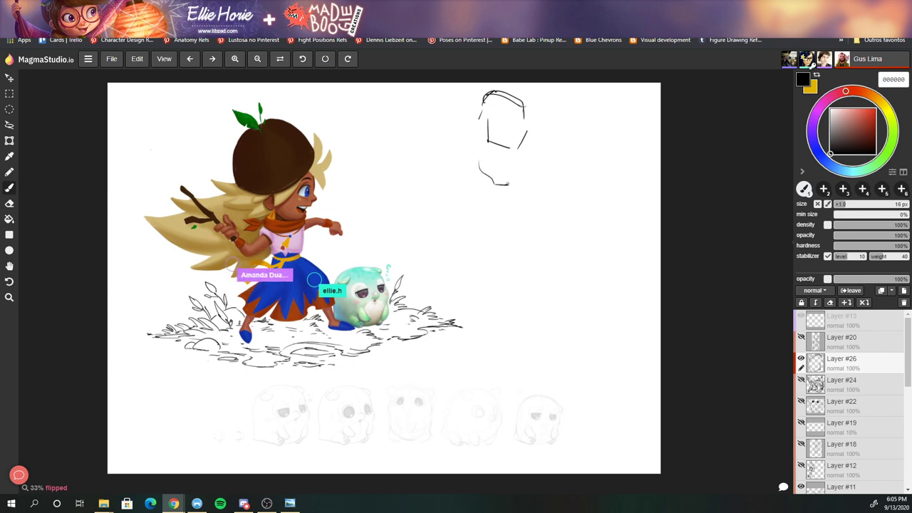
{"action": "left_click_drag", "start_coordinate": [508, 184], "coordinate": [516, 162]}
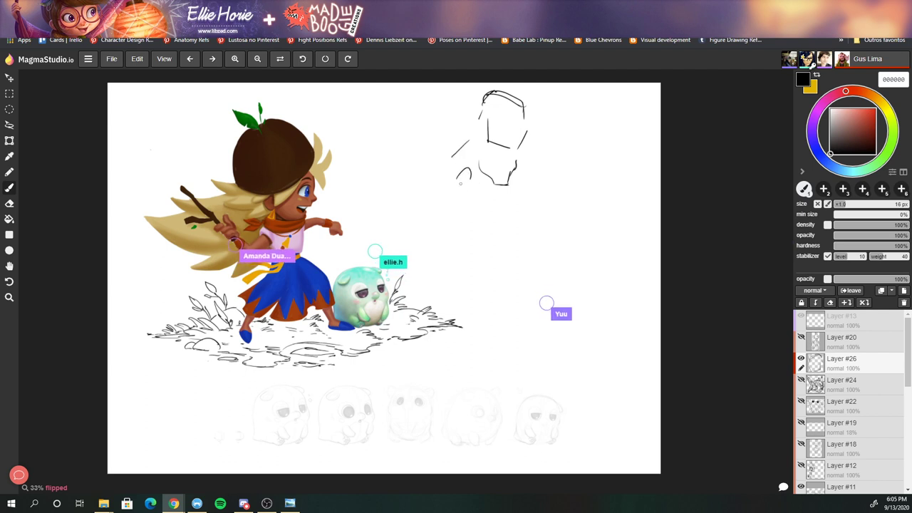
- Sketch two bent arms on one side of the figure, the lower one hanging with a fist and the upper one raised and flexed
{"action": "mouse_move", "coordinate": [460, 175]}
{"action": "left_mouse_down"}
{"action": "mouse_move", "coordinate": [476, 183]}
{"action": "mouse_move", "coordinate": [458, 178]}
{"action": "left_mouse_up"}
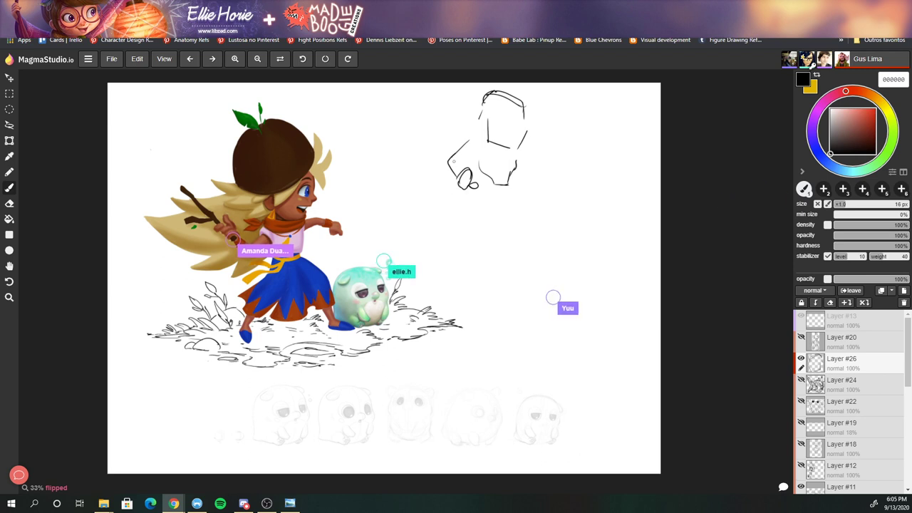
{"action": "left_click_drag", "start_coordinate": [471, 143], "coordinate": [481, 135]}
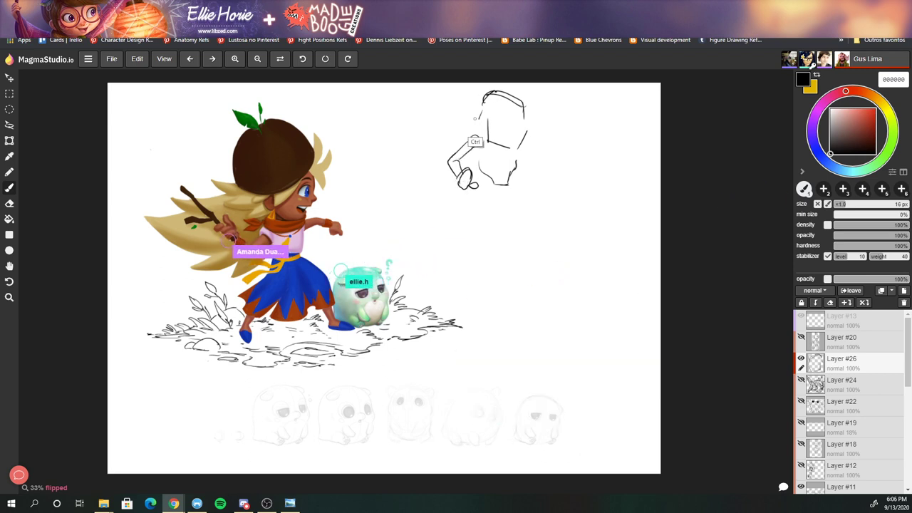
{"action": "left_click_drag", "start_coordinate": [440, 123], "coordinate": [471, 140]}
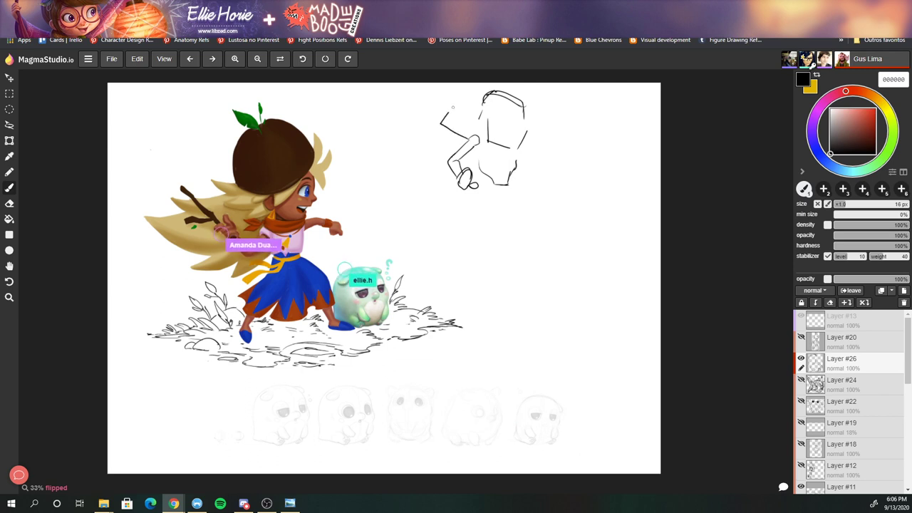
{"action": "mouse_move", "coordinate": [459, 105]}
{"action": "left_mouse_down"}
{"action": "mouse_move", "coordinate": [442, 121]}
{"action": "mouse_move", "coordinate": [475, 97]}
{"action": "left_mouse_up"}
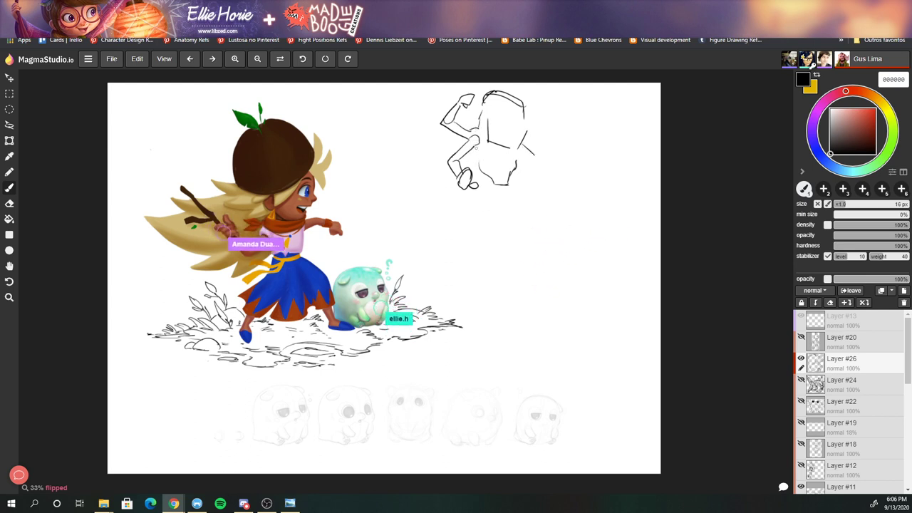
- Erase and redraw the figure's tapering torso, ending it in a narrow waist with a round belt buckle
{"action": "key", "text": "e"}
{"action": "key", "text": "b"}
{"action": "key", "text": "e"}
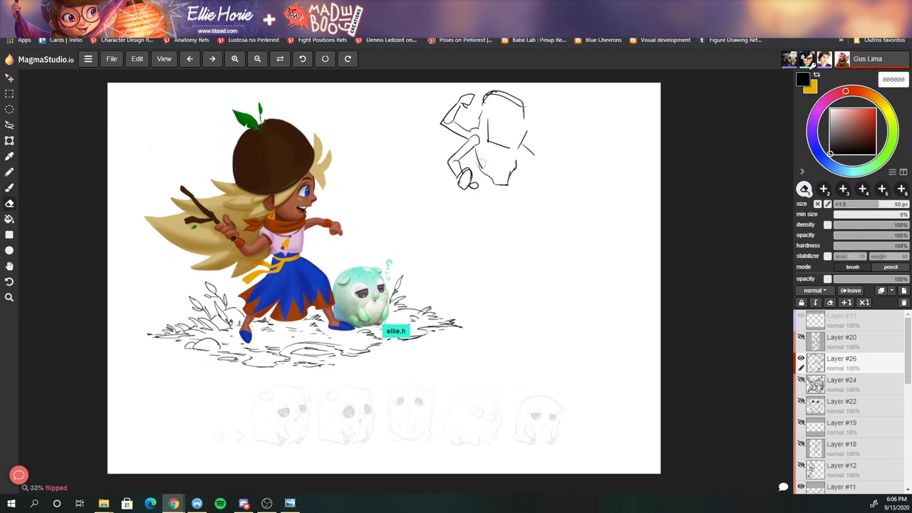
{"action": "key", "text": "b"}
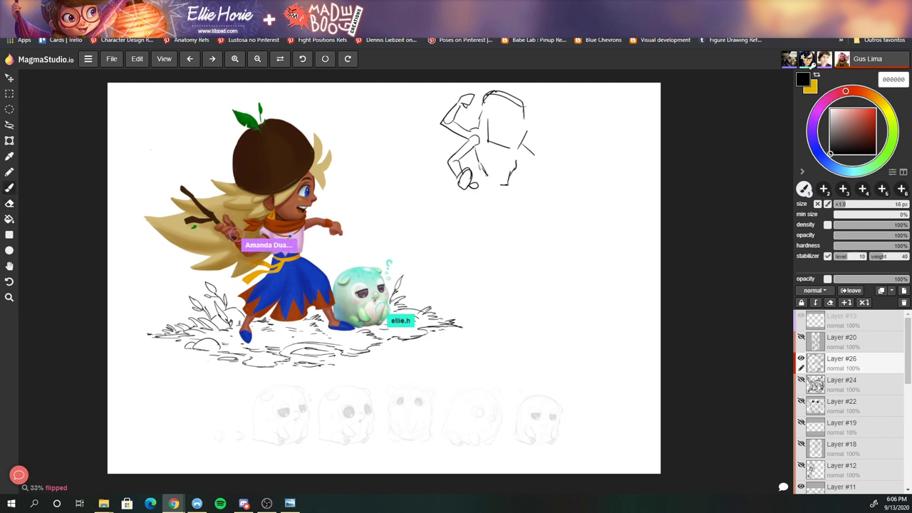
{"action": "key", "text": "e"}
{"action": "left_click_drag", "start_coordinate": [490, 182], "coordinate": [503, 184]}
{"action": "key", "text": "b"}
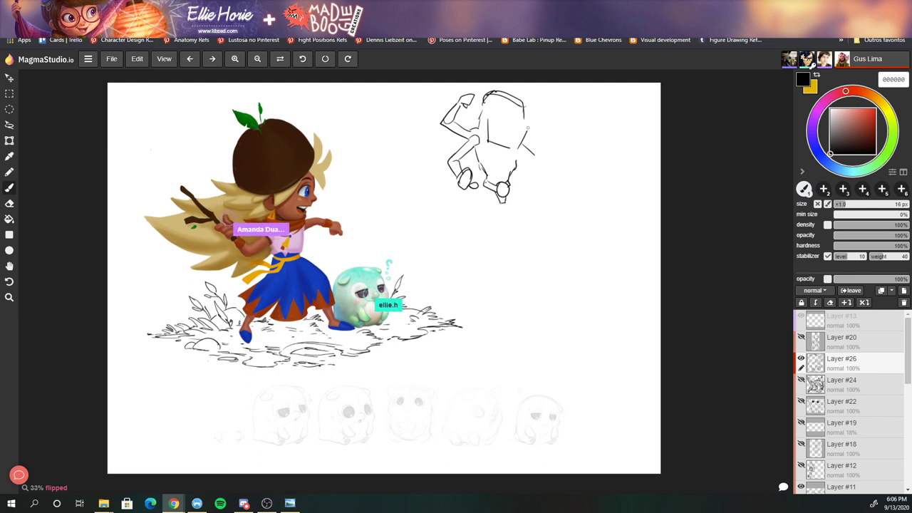
- Sketch the matching raised and lowered arms on the figure's other side and add two thin legs with feet
{"action": "left_click_drag", "start_coordinate": [527, 129], "coordinate": [542, 120]}
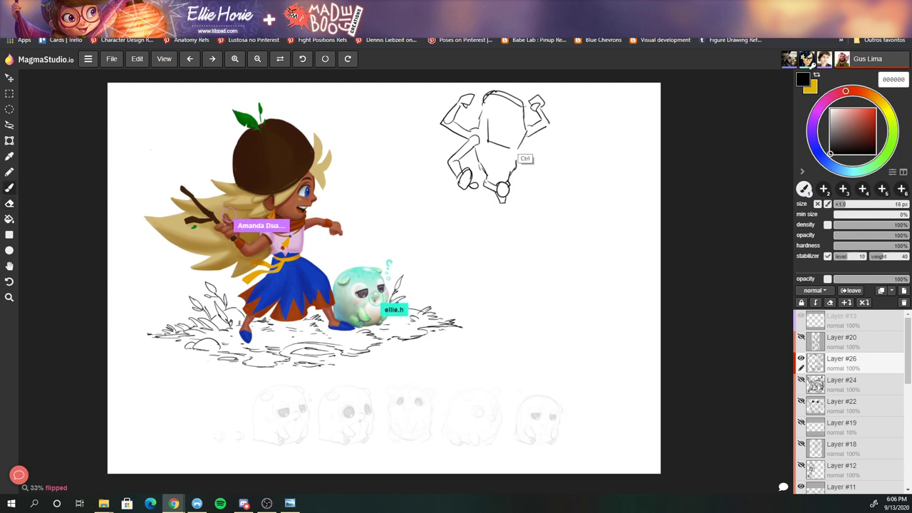
{"action": "left_click_drag", "start_coordinate": [528, 144], "coordinate": [540, 161]}
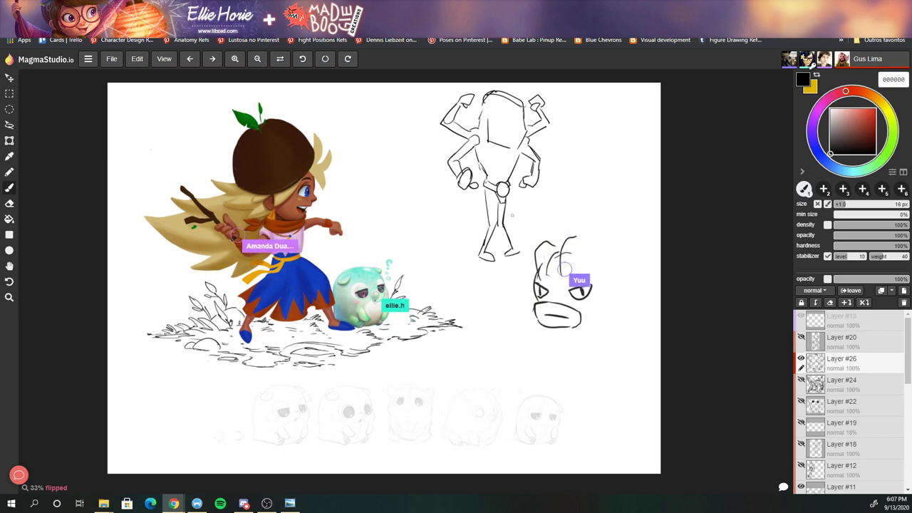
{"action": "key", "text": "e"}
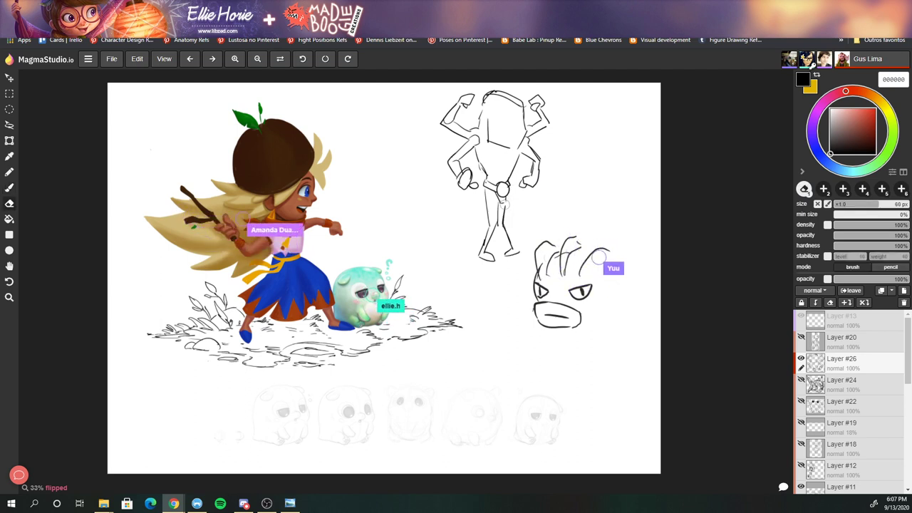
{"action": "key", "text": "b"}
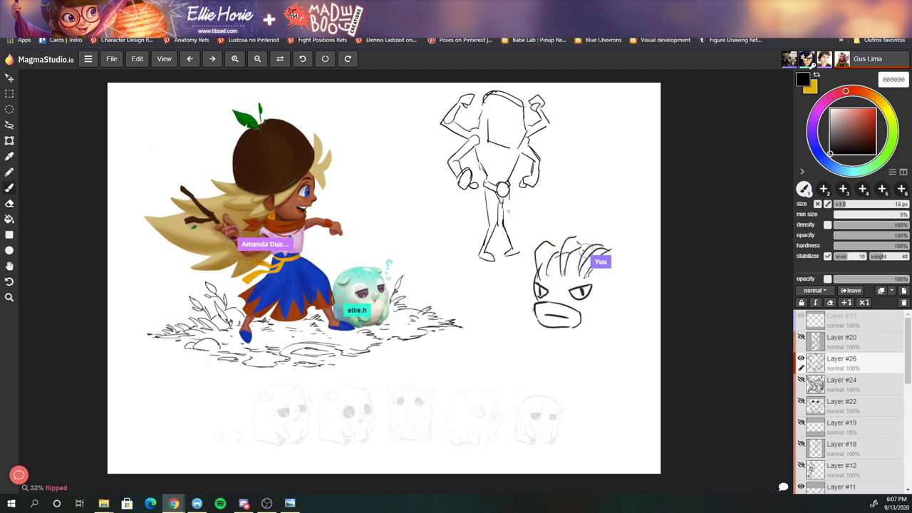
{"action": "left_click_drag", "start_coordinate": [508, 211], "coordinate": [516, 249]}
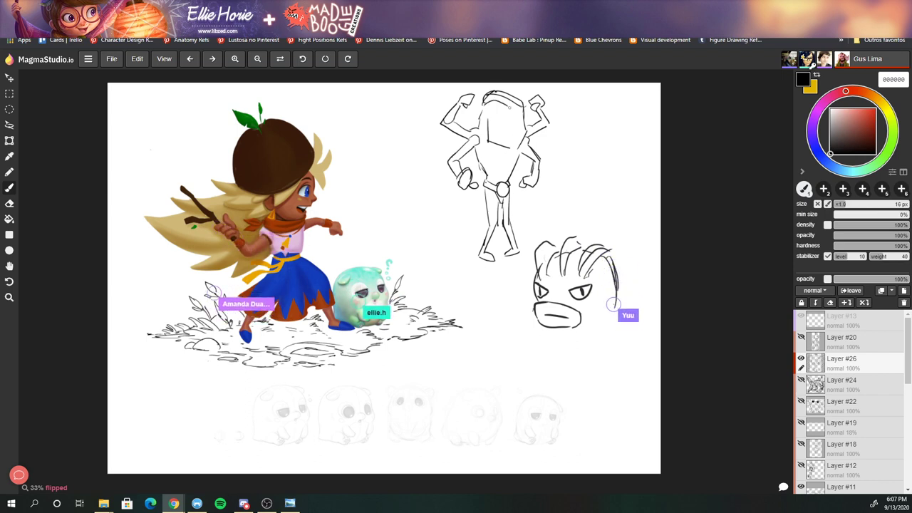
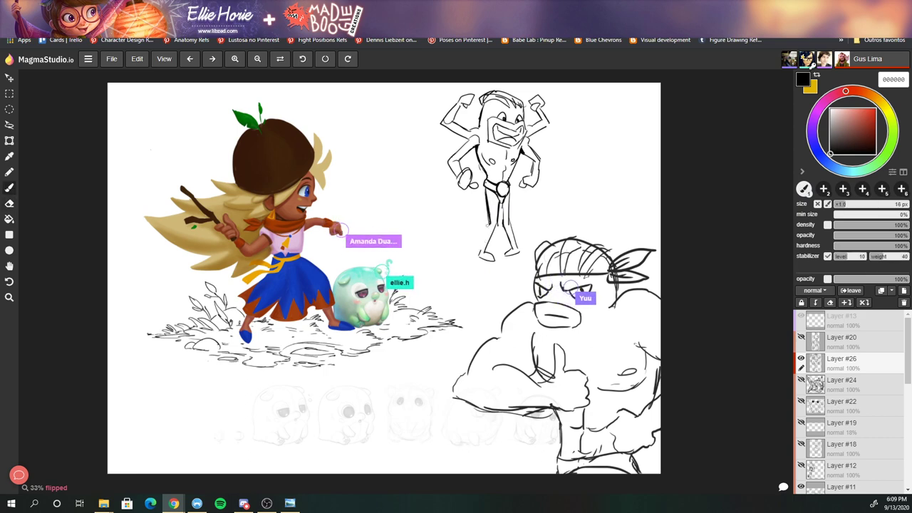
- Straighten the figure's outer leg, redraw the feet with toes, blacken the grinning mouth, and give the eyes an angry look
{"action": "key", "text": "e"}
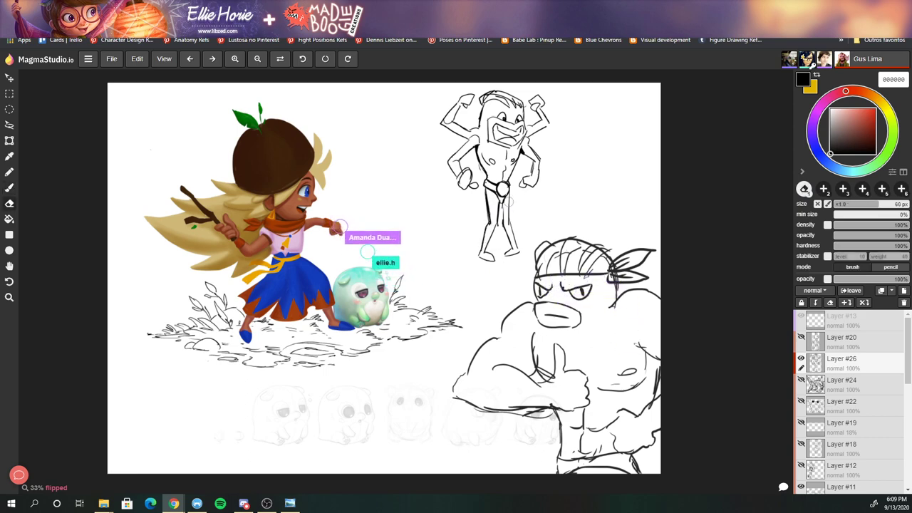
{"action": "key", "text": "b"}
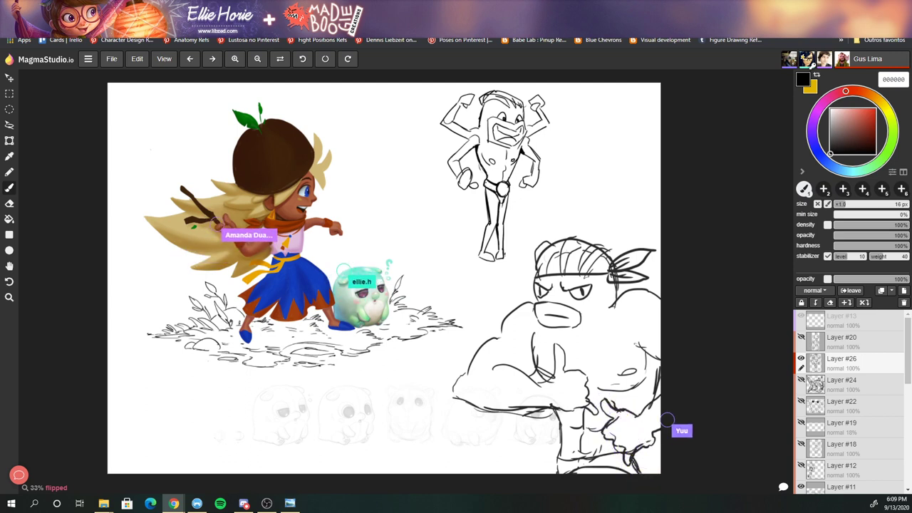
{"action": "key", "text": "e"}
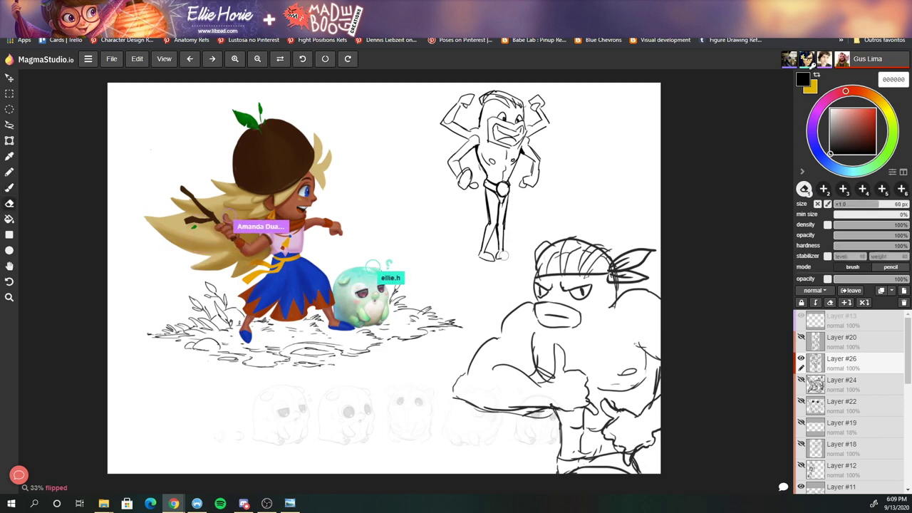
{"action": "key", "text": "b"}
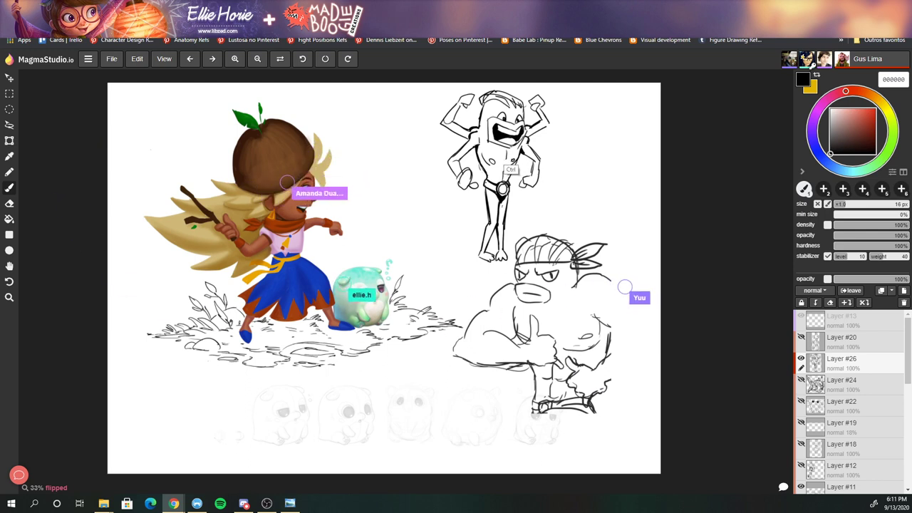
{"action": "key", "text": "e"}
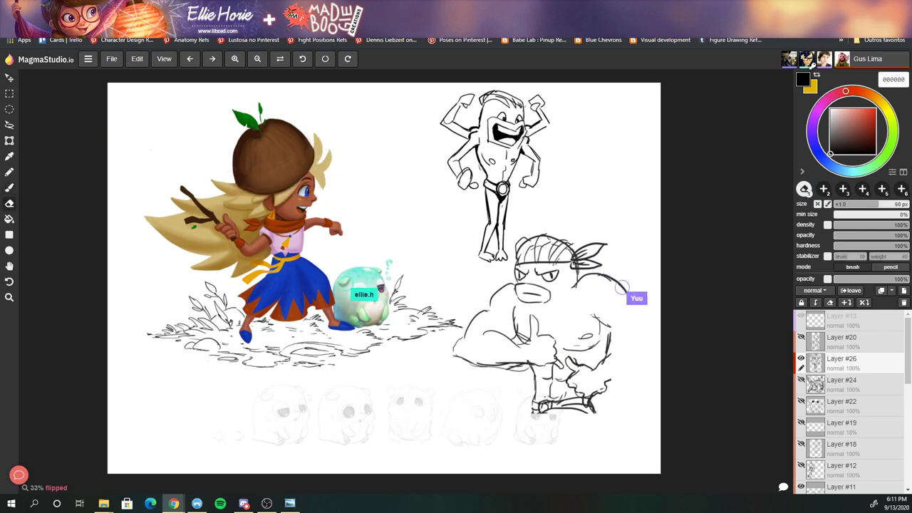
{"action": "key", "text": "b"}
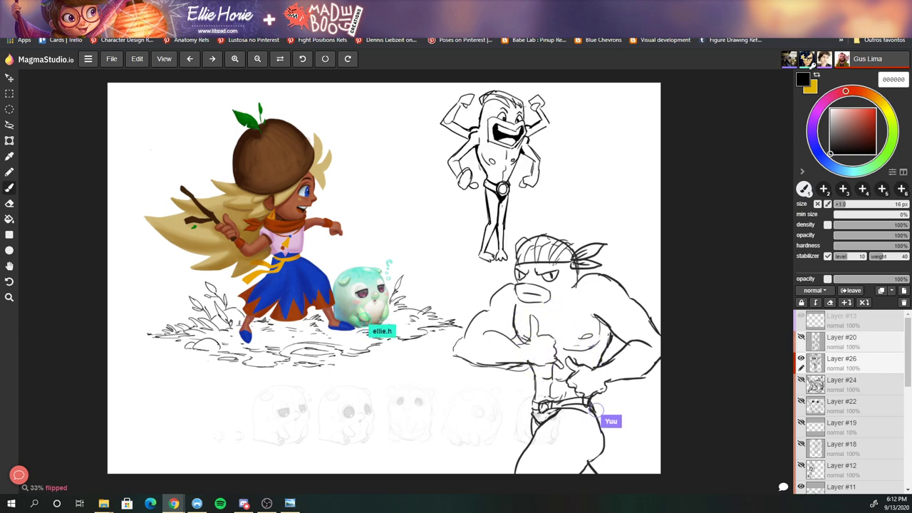
- Move the four-armed figure sketch down from the canvas edge and closer to the painted girl
{"action": "key", "text": "v"}
{"action": "left_click_drag", "start_coordinate": [495, 178], "coordinate": [467, 217]}
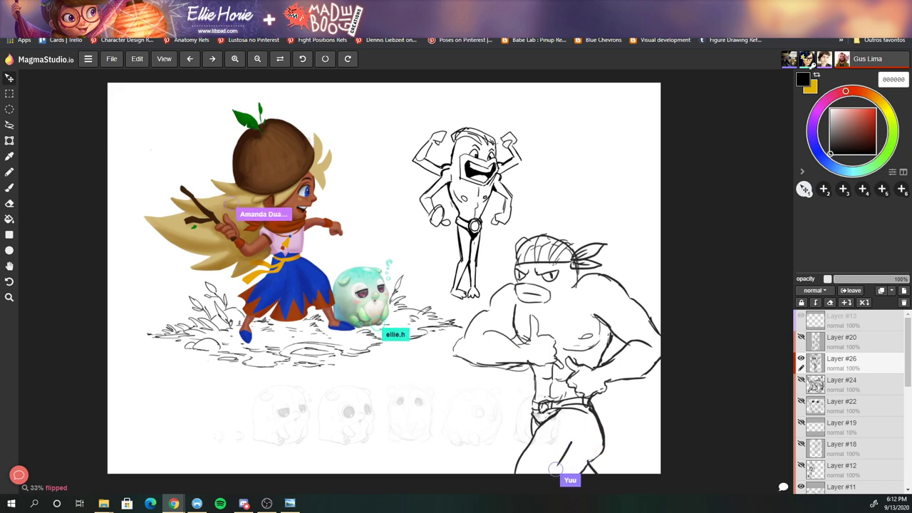
- Move the four-armed figure sketch further down and closer to the muscular figure
{"action": "key", "text": "b"}
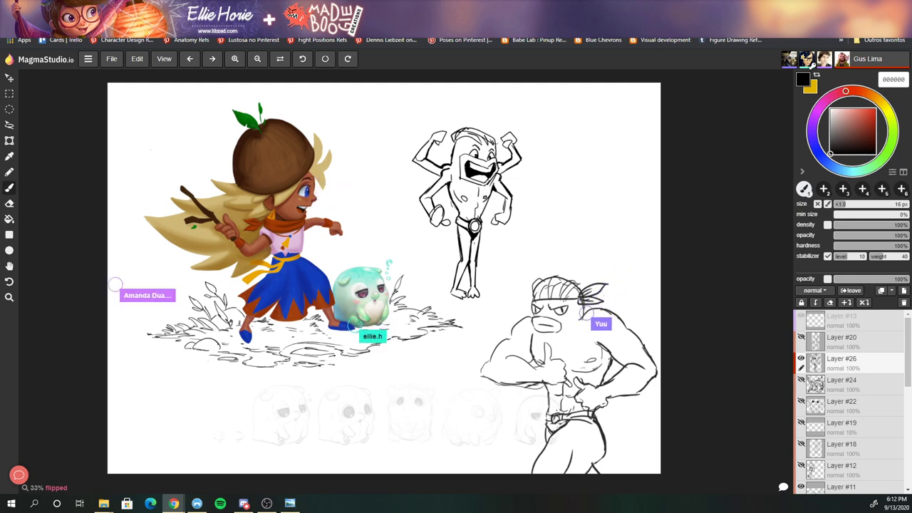
{"action": "key", "text": "v"}
{"action": "mouse_move", "coordinate": [466, 214]}
{"action": "left_mouse_down"}
{"action": "mouse_move", "coordinate": [464, 238]}
{"action": "mouse_move", "coordinate": [487, 241]}
{"action": "left_mouse_up"}
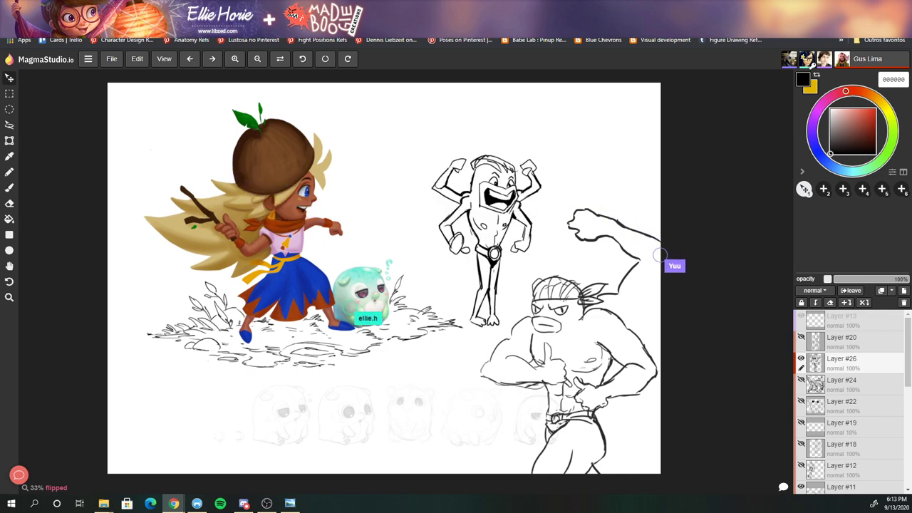
- Erase and redraw the small chest details on the four-armed figure, darkening the mark on one pec
{"action": "key", "text": "b"}
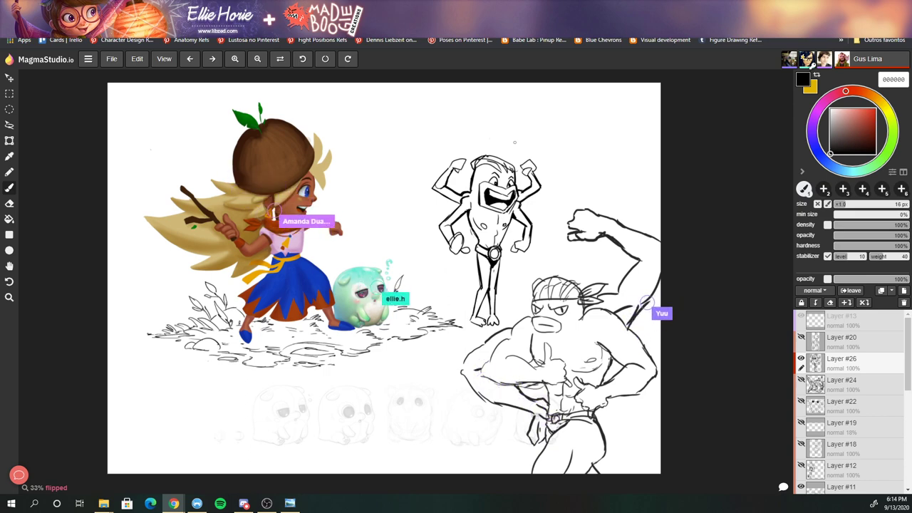
{"action": "key", "text": "e"}
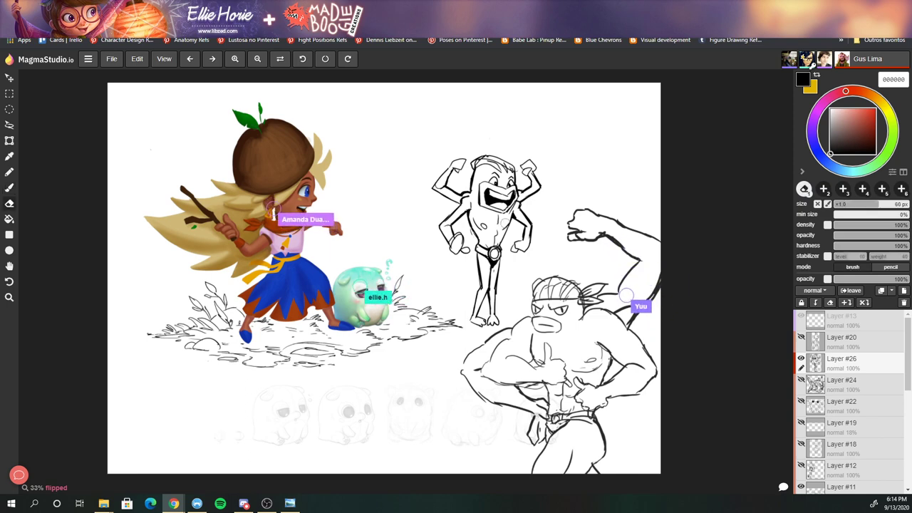
{"action": "key", "text": "b"}
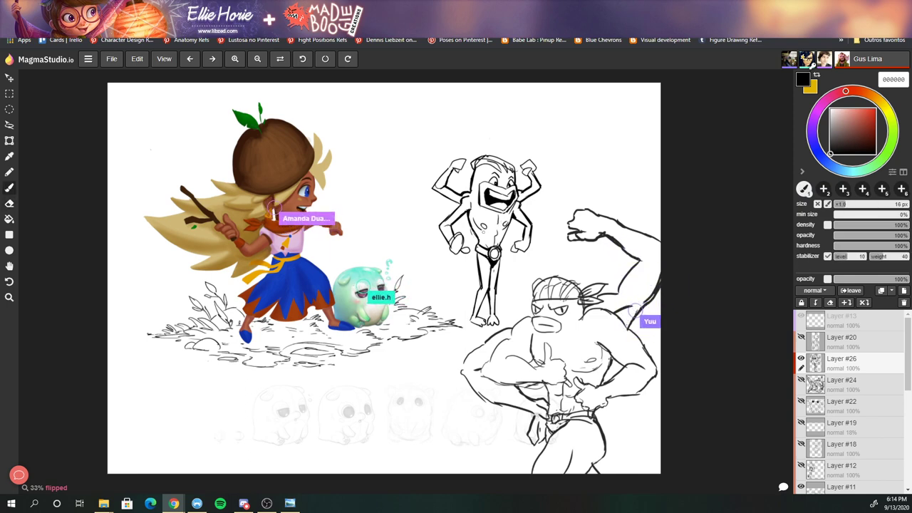
{"action": "key", "text": "e"}
{"action": "key", "text": "b"}
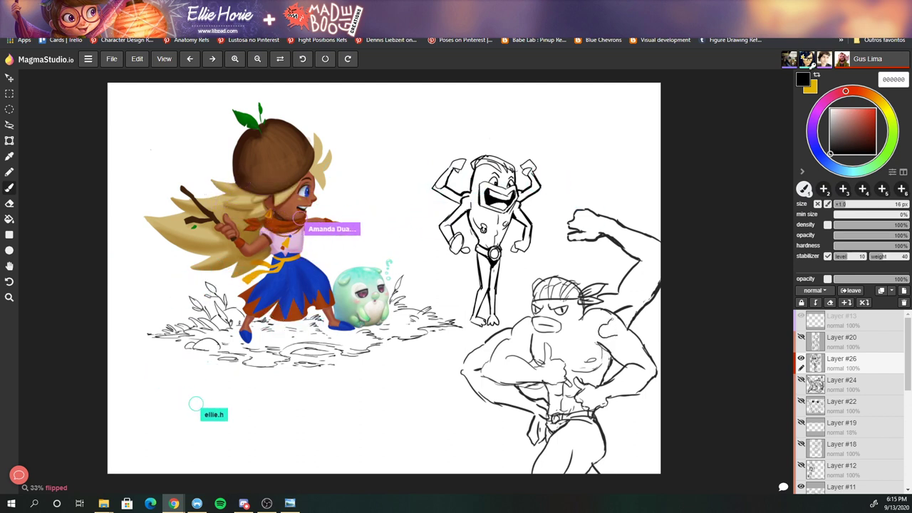
{"action": "key", "text": "e"}
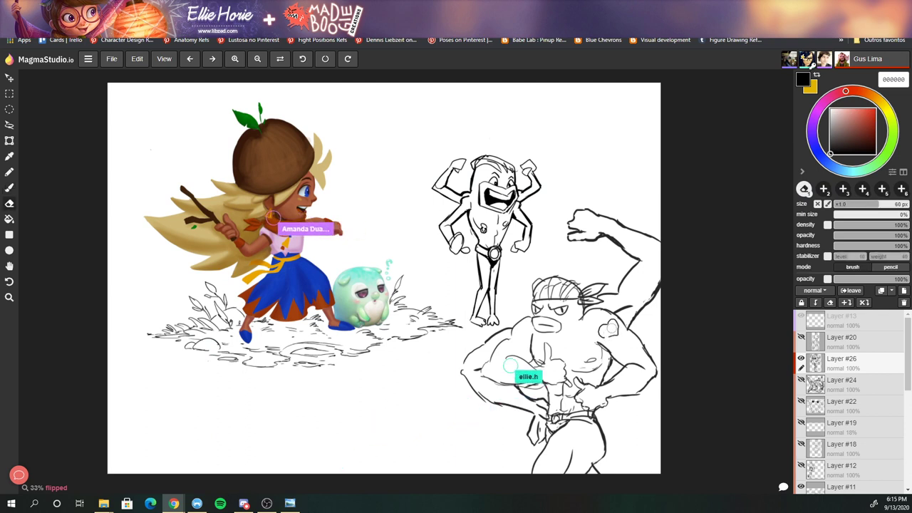
- Draw an upright card with a tiny illustration held in one raised hand, and clean up the hand and arm beneath it
{"action": "key", "text": "b"}
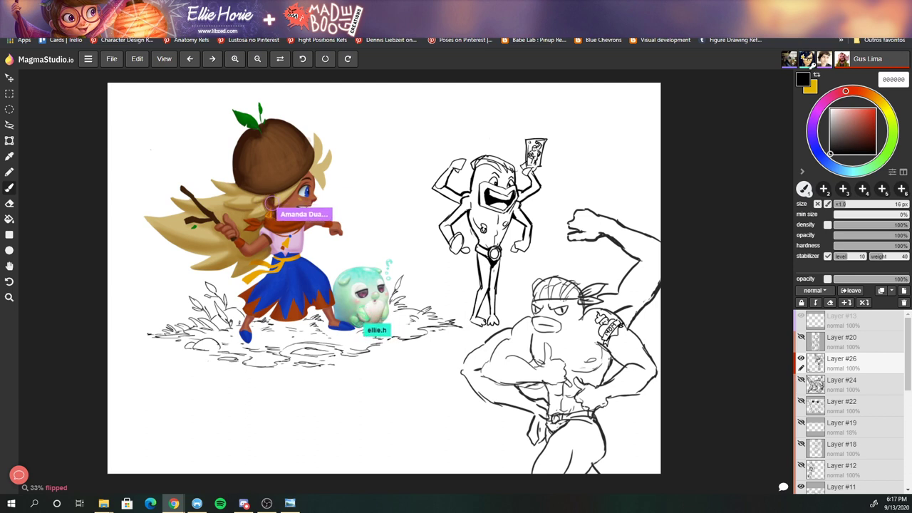
{"action": "key", "text": "e"}
{"action": "key", "text": "b"}
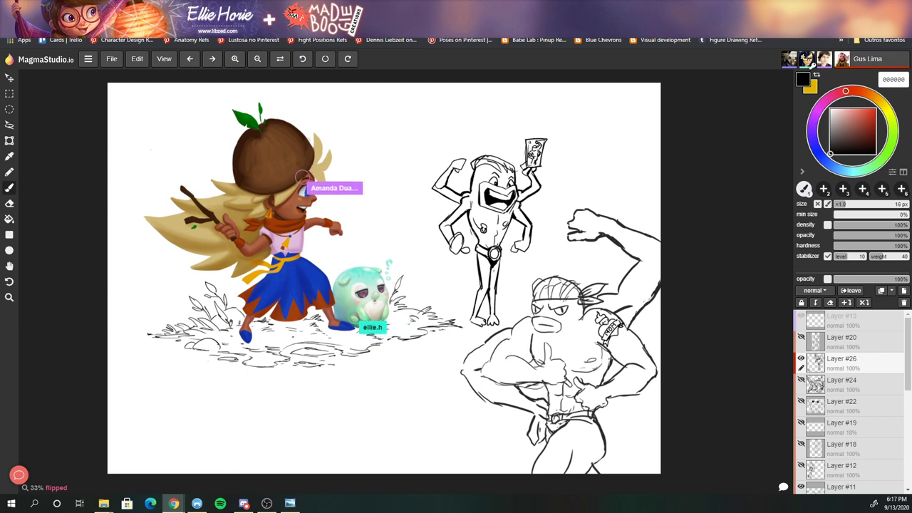
{"action": "key", "text": "e"}
{"action": "key", "text": "b"}
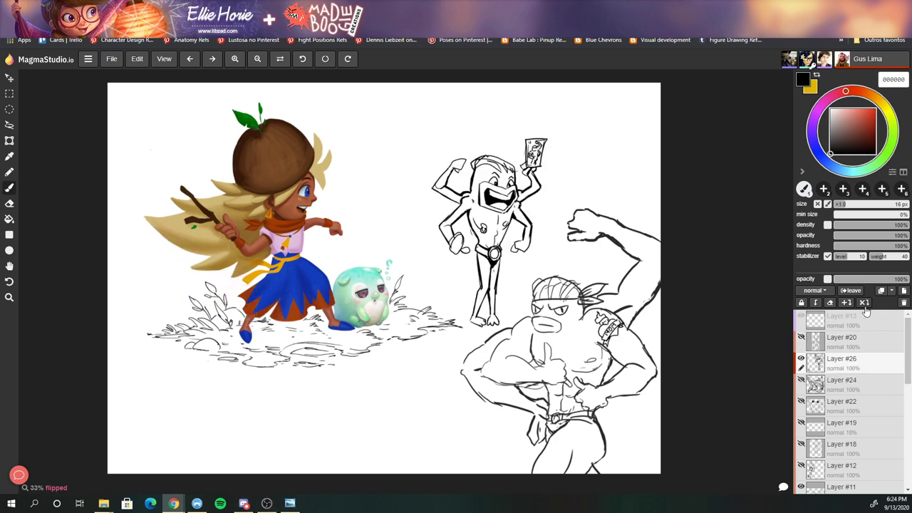
- Hide the four-armed figure's Layer #26 and add a new empty layer above it for the next sketch
{"action": "left_click", "coordinate": [801, 360]}
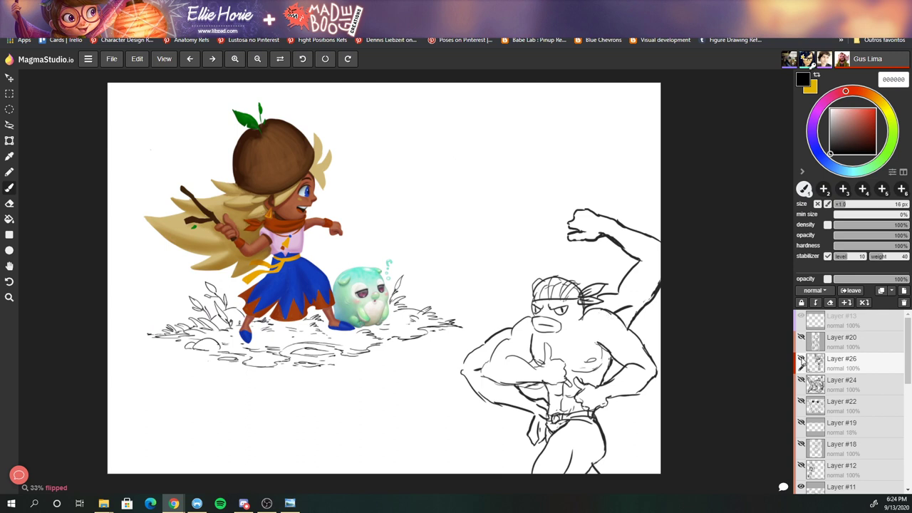
{"action": "left_click", "coordinate": [904, 293]}
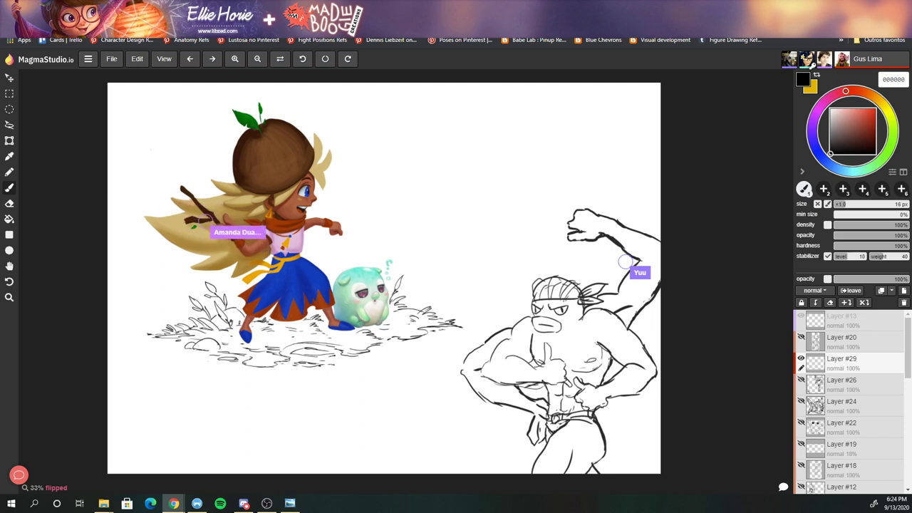
{"action": "key", "text": "alt+Tab"}
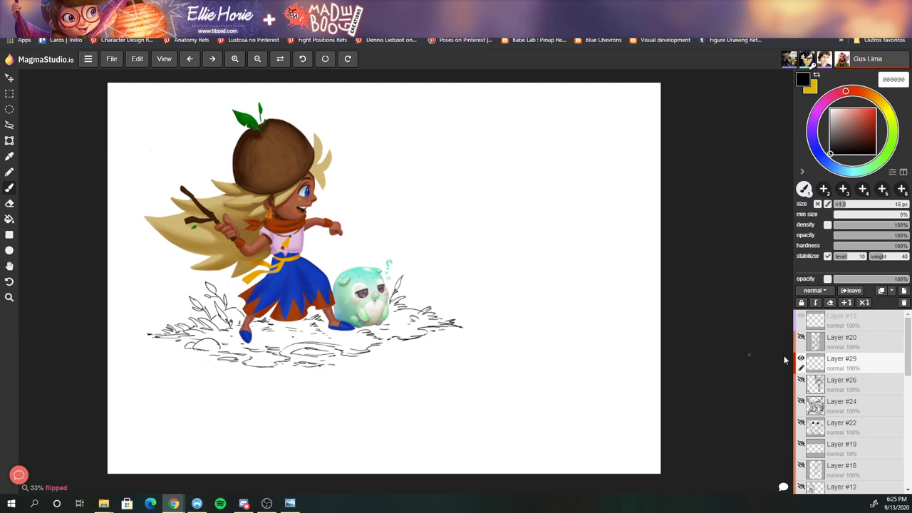
- Look through the layer list for the ground sketch, checking the contents of Layer #12 and selecting Layer #11
{"action": "scroll", "coordinate": [834, 400], "scroll_direction": "down", "scroll_amount": 3}
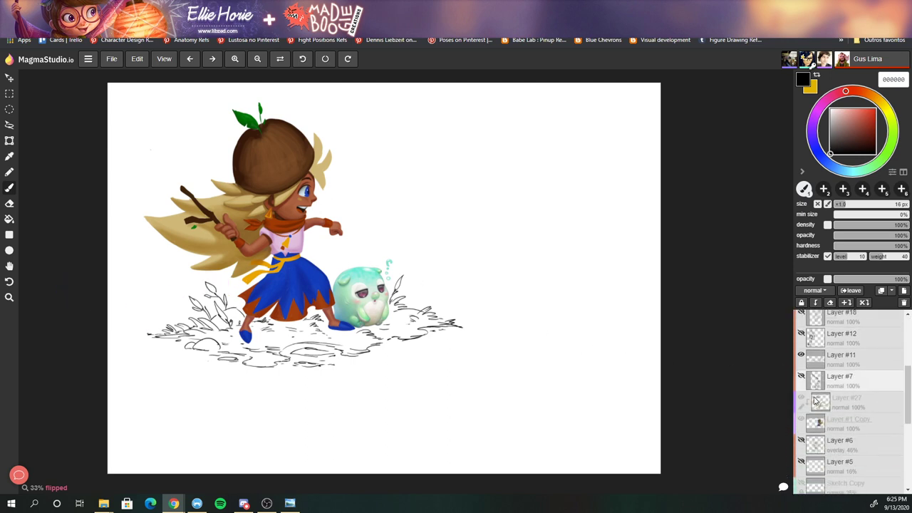
{"action": "scroll", "coordinate": [817, 401], "scroll_direction": "up", "scroll_amount": 3}
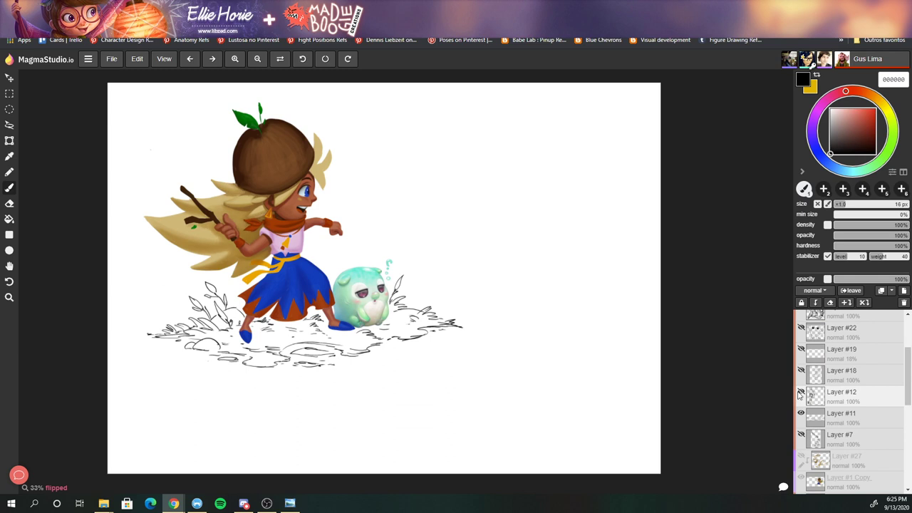
{"action": "left_click", "coordinate": [801, 393]}
{"action": "left_click", "coordinate": [801, 393]}
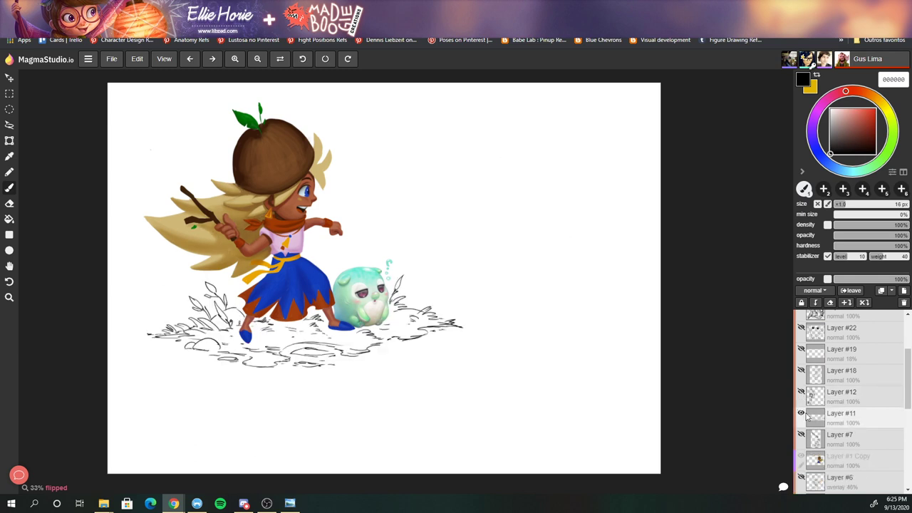
{"action": "left_click", "coordinate": [852, 419]}
{"action": "right_click", "coordinate": [852, 419]}
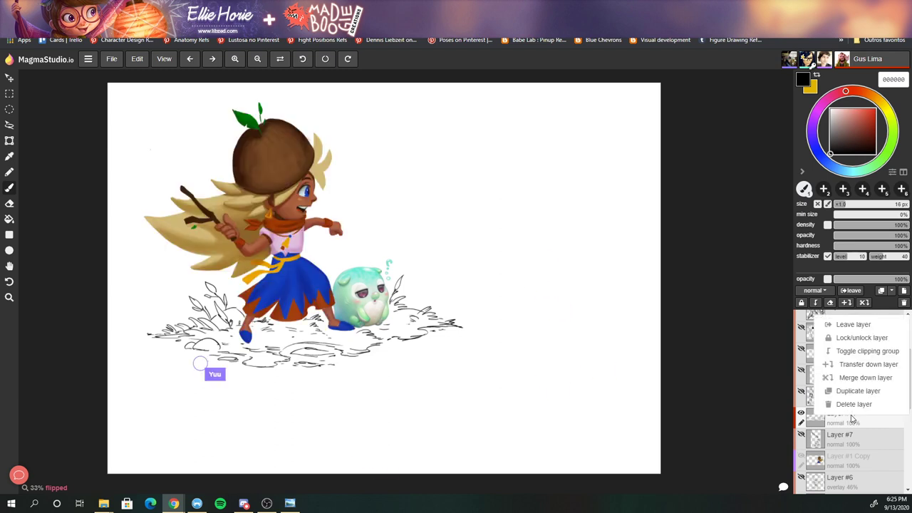
{"action": "left_click", "coordinate": [856, 426]}
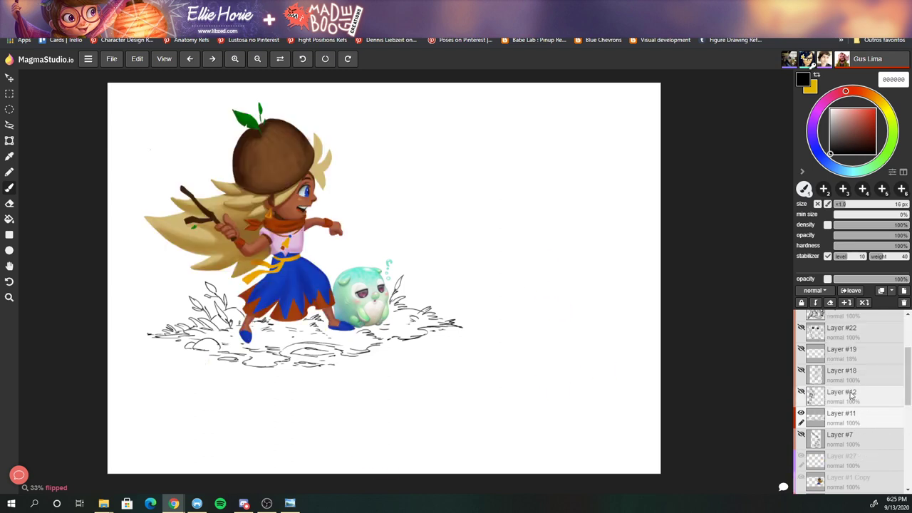
- Leave Layer #11, the ground and plant line sketch, to release it for the other artists
{"action": "scroll", "coordinate": [861, 397], "scroll_direction": "up", "scroll_amount": 3}
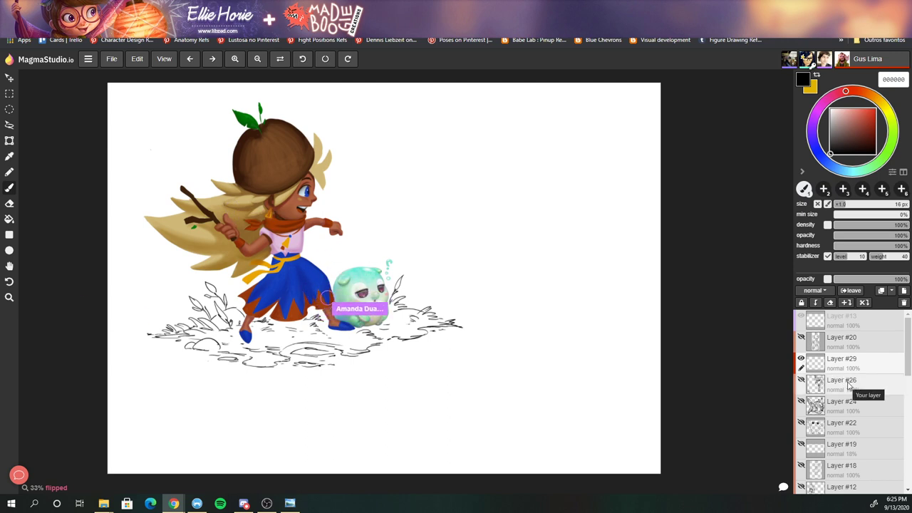
{"action": "scroll", "coordinate": [847, 371], "scroll_direction": "down", "scroll_amount": 3}
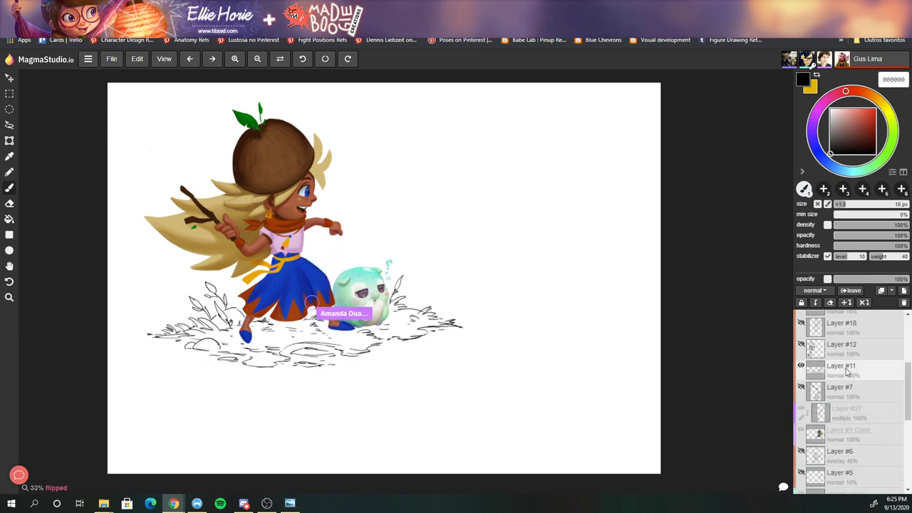
{"action": "scroll", "coordinate": [847, 370], "scroll_direction": "down", "scroll_amount": 2}
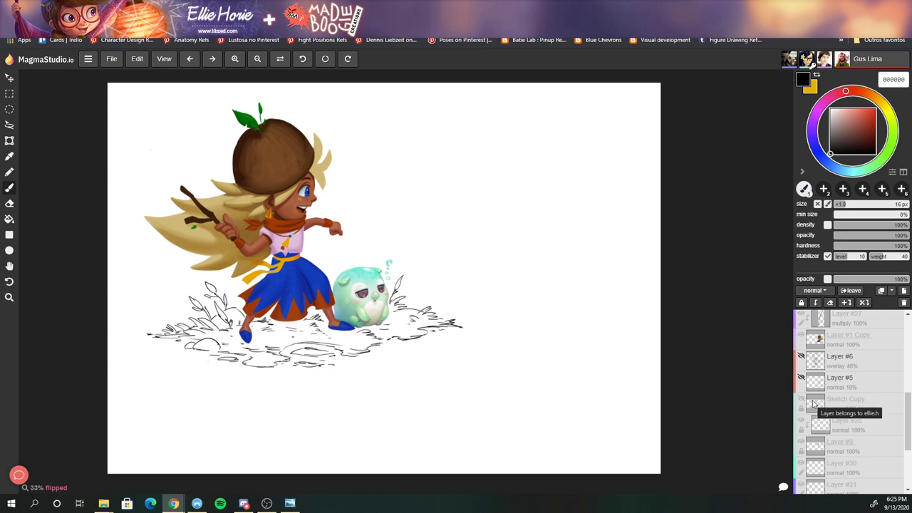
{"action": "scroll", "coordinate": [813, 406], "scroll_direction": "up", "scroll_amount": 3}
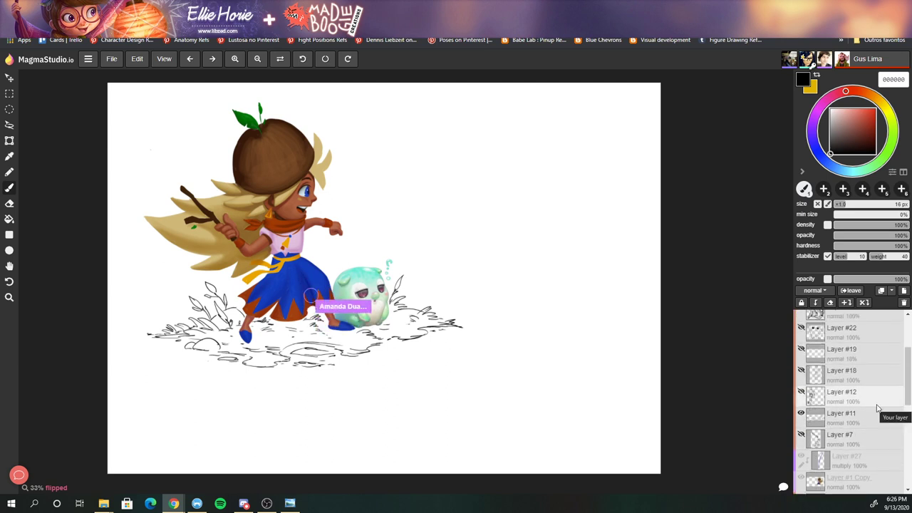
{"action": "right_click", "coordinate": [859, 419]}
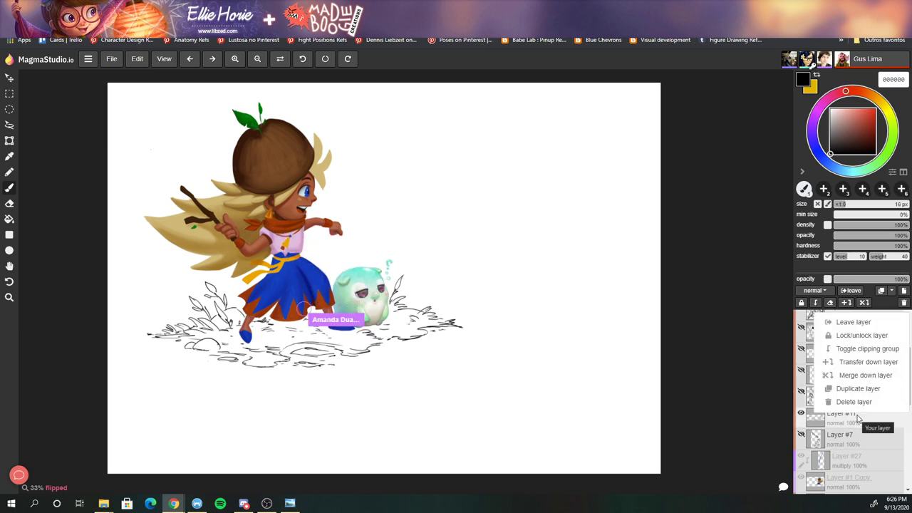
{"action": "left_click", "coordinate": [867, 328]}
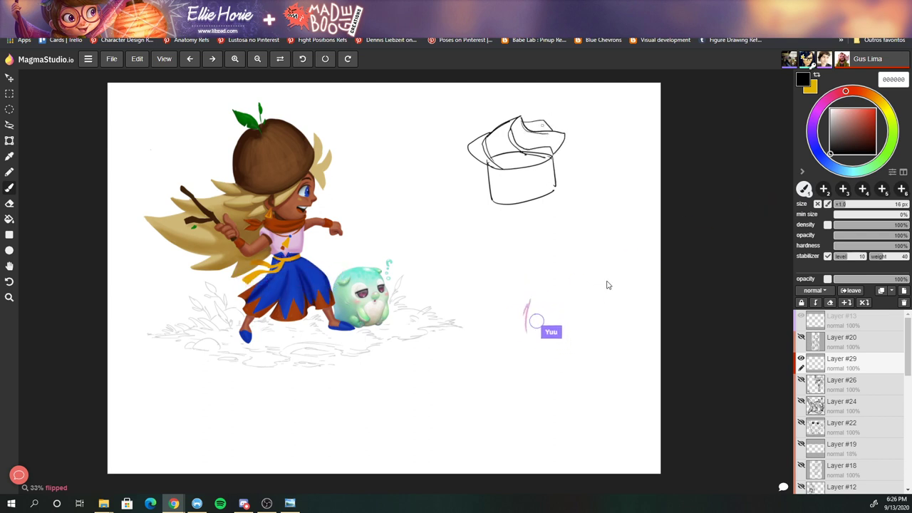
- Clean up the cupcake sketch by erasing the rim line crossing the frosting and the pointed frosting peak
{"action": "key", "text": "e"}
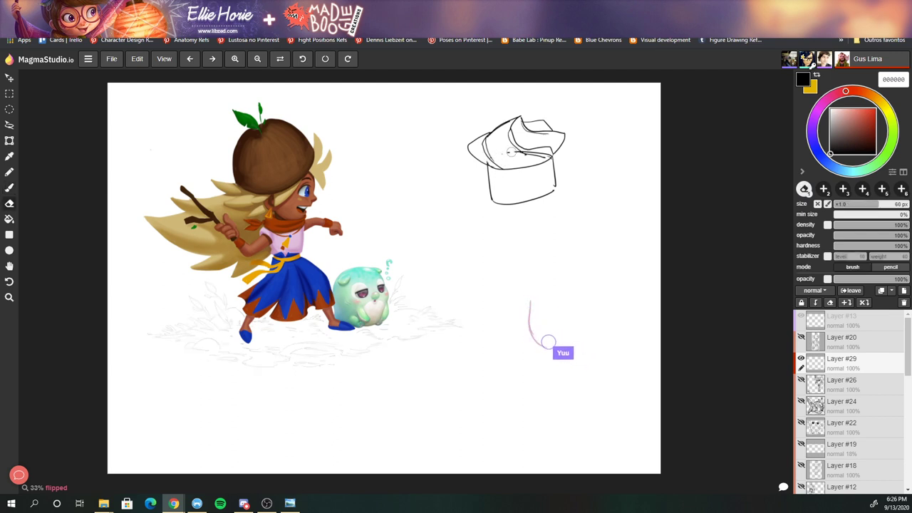
{"action": "key", "text": "b"}
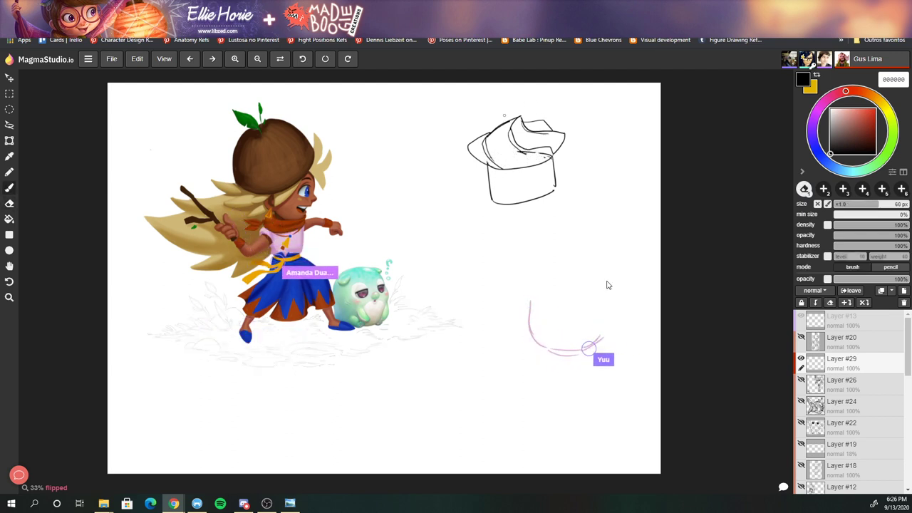
{"action": "key", "text": "e"}
{"action": "left_click", "coordinate": [513, 129]}
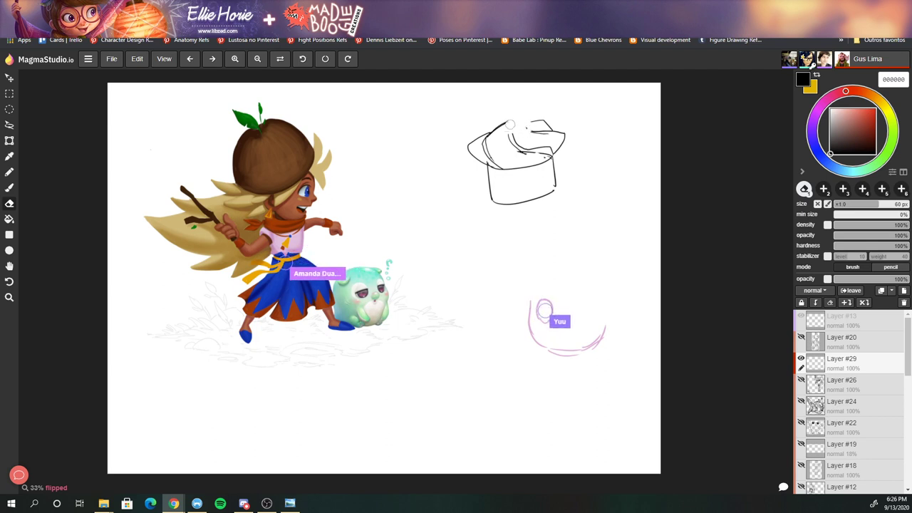
- Top the cupcake with a large and a small seeded strawberry plus leaves, and draw a smiling face on its base
{"action": "key", "text": "b"}
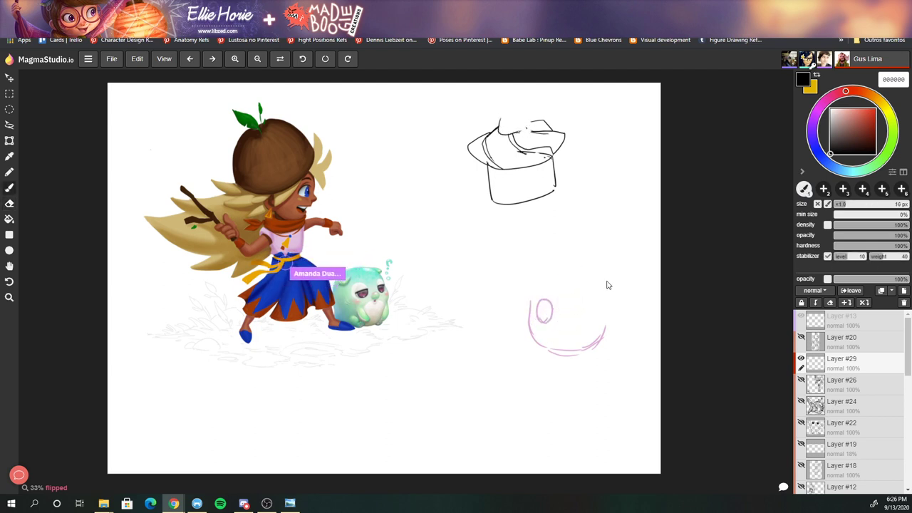
{"action": "key", "text": "e"}
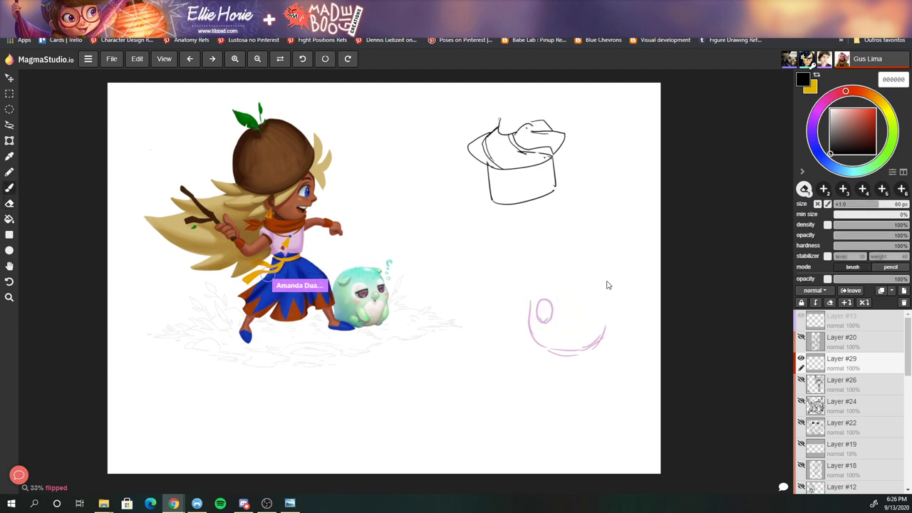
{"action": "key", "text": "b"}
{"action": "left_click_drag", "start_coordinate": [501, 120], "coordinate": [518, 104]}
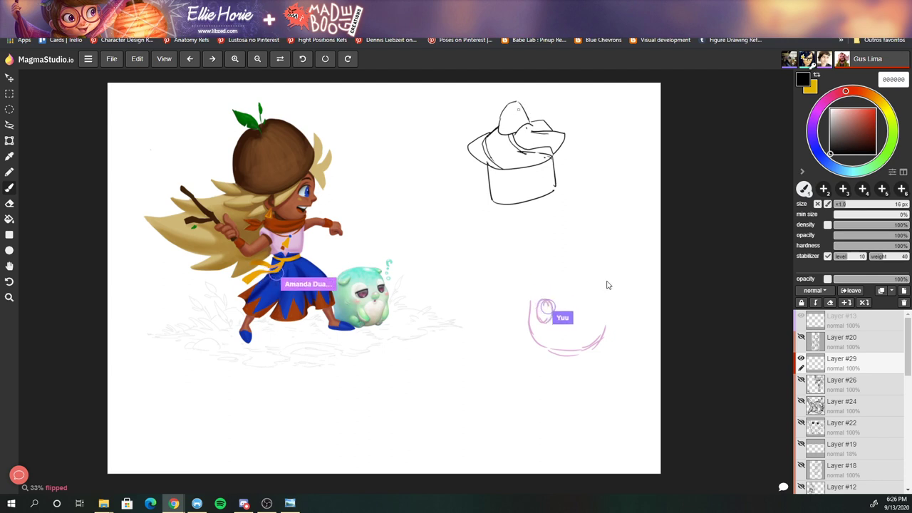
{"action": "left_click_drag", "start_coordinate": [499, 114], "coordinate": [486, 132]}
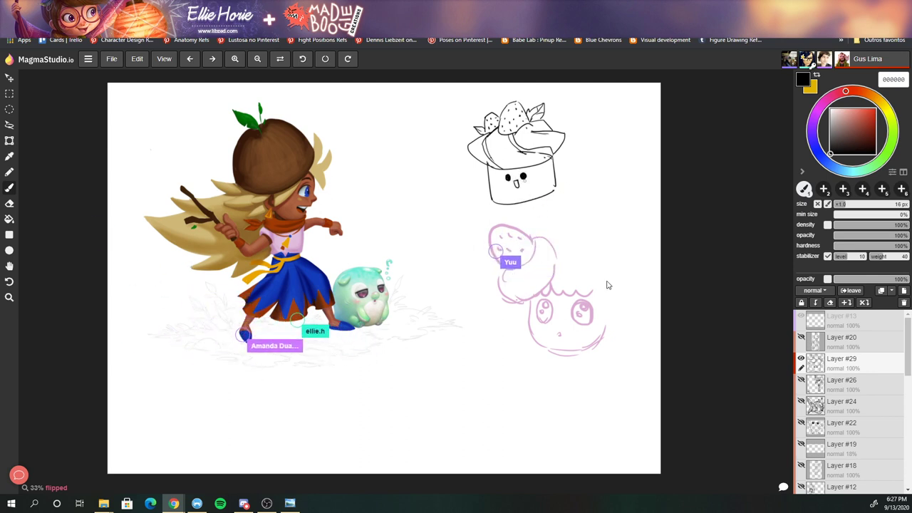
- Move the cupcake away from the pink character sketch and add curved arms with round fists
{"action": "key", "text": "v"}
{"action": "key", "text": "b"}
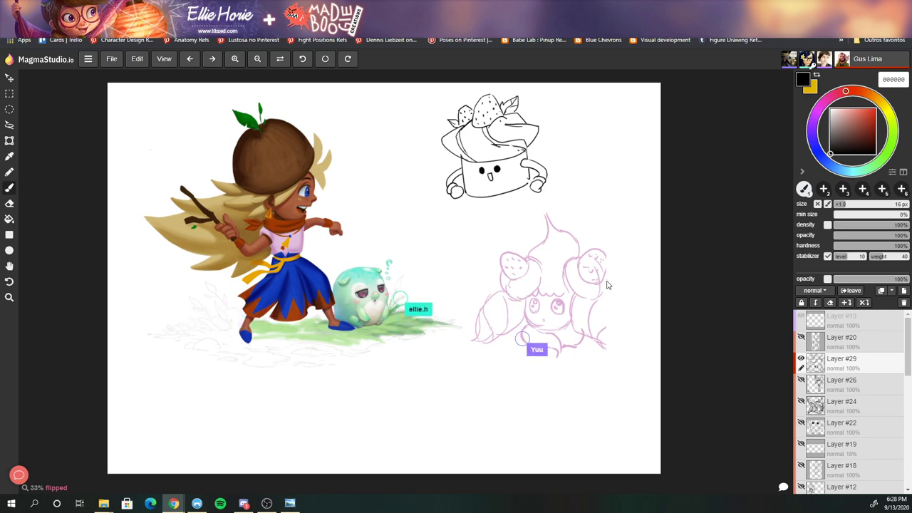
- Give the cupcake character two short legs with feet and add a curved band along the bottom of its base
{"action": "key", "text": "e"}
{"action": "key", "text": "b"}
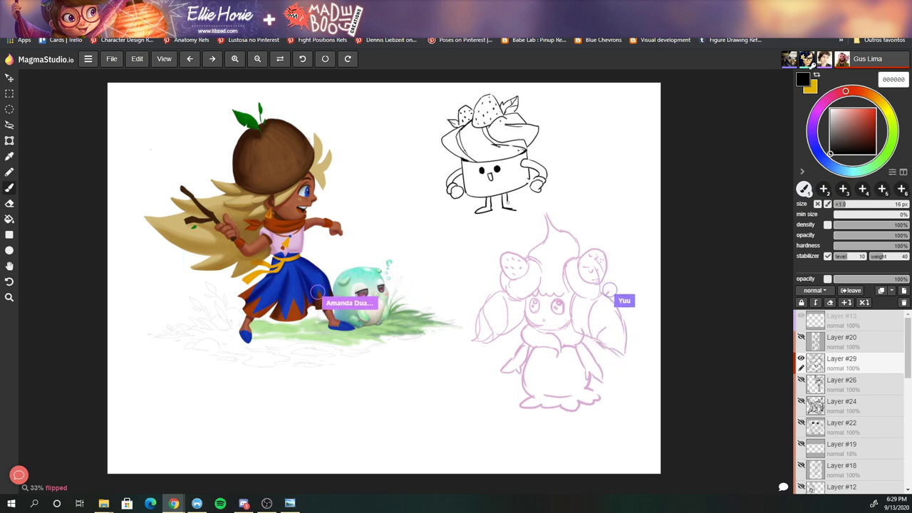
{"action": "key", "text": "e"}
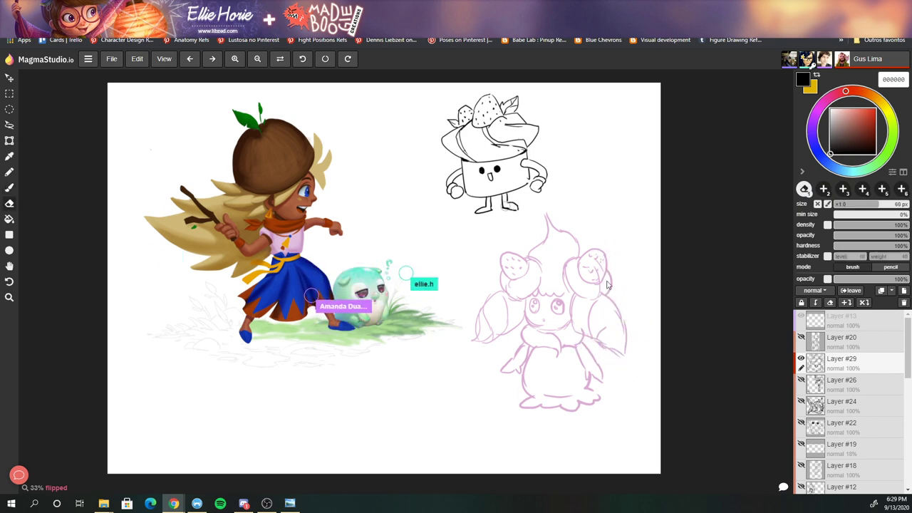
{"action": "key", "text": "b"}
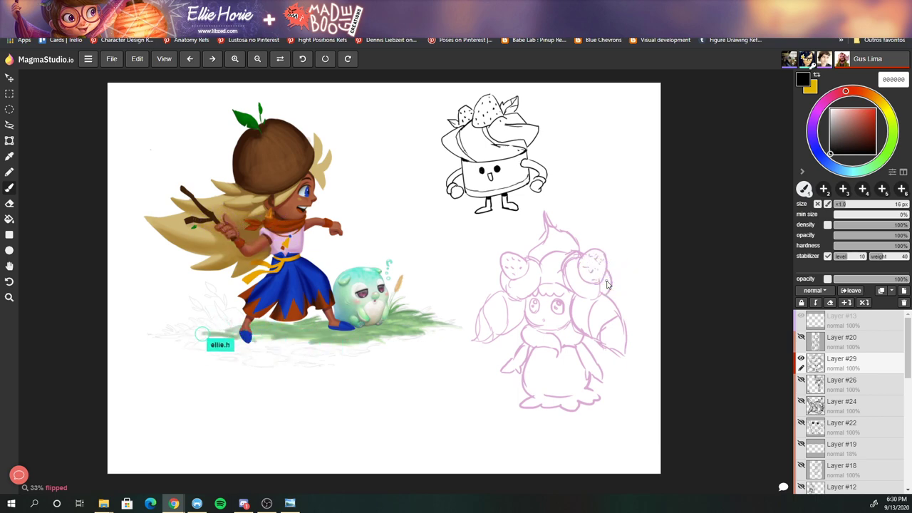
- Erase and redraw the cupcake character's fists, and move the whole sketch closer to the main illustration with a slight clockwise rotation
{"action": "key", "text": "e"}
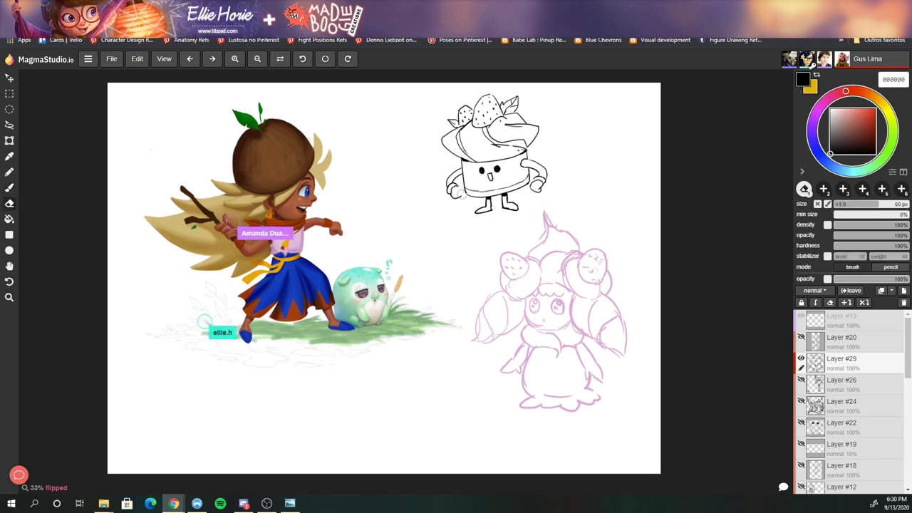
{"action": "key", "text": "b"}
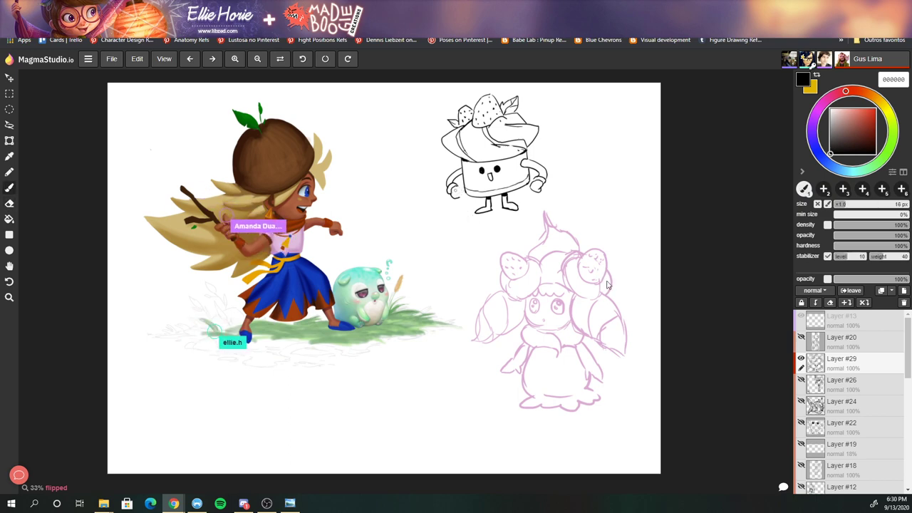
{"action": "key", "text": "e"}
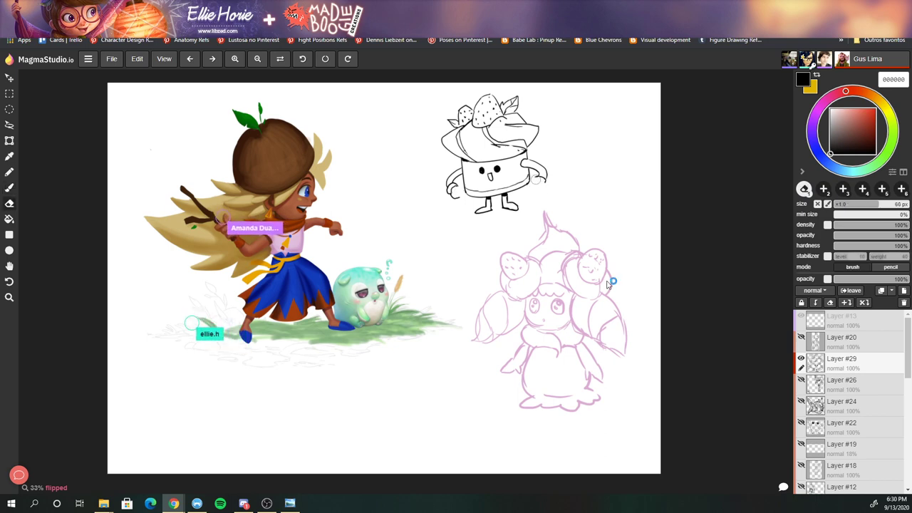
{"action": "key", "text": "b"}
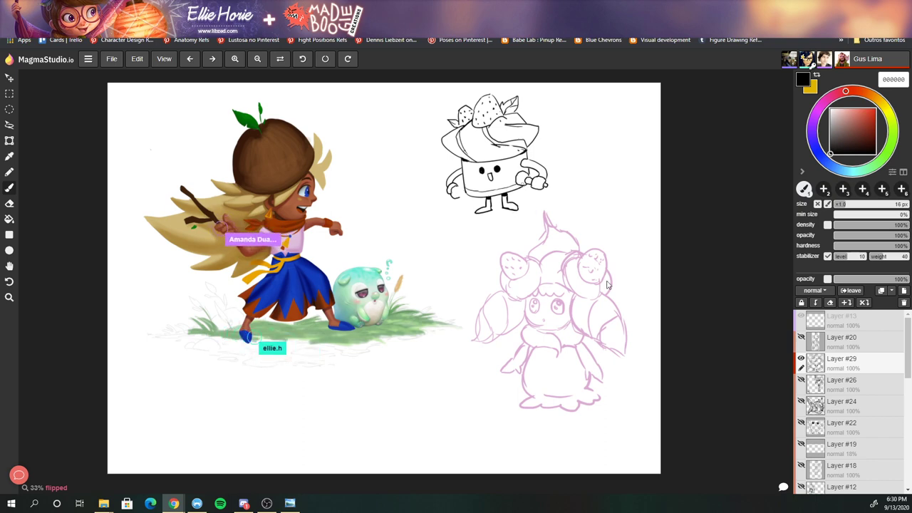
{"action": "key", "text": "e"}
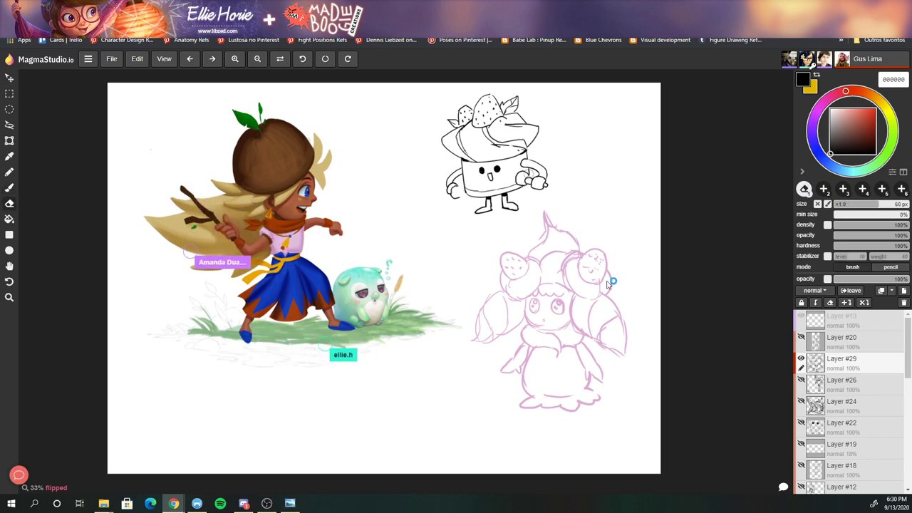
{"action": "key", "text": "b"}
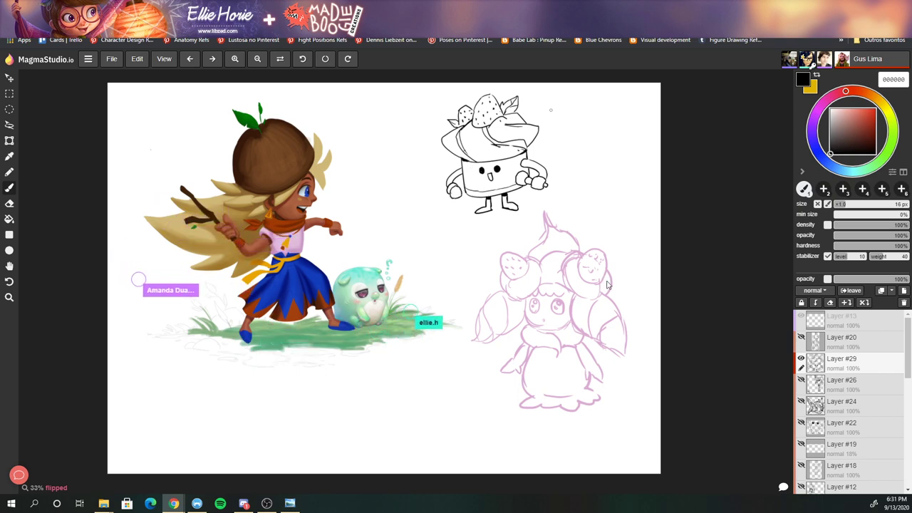
{"action": "key", "text": "ctrl+t"}
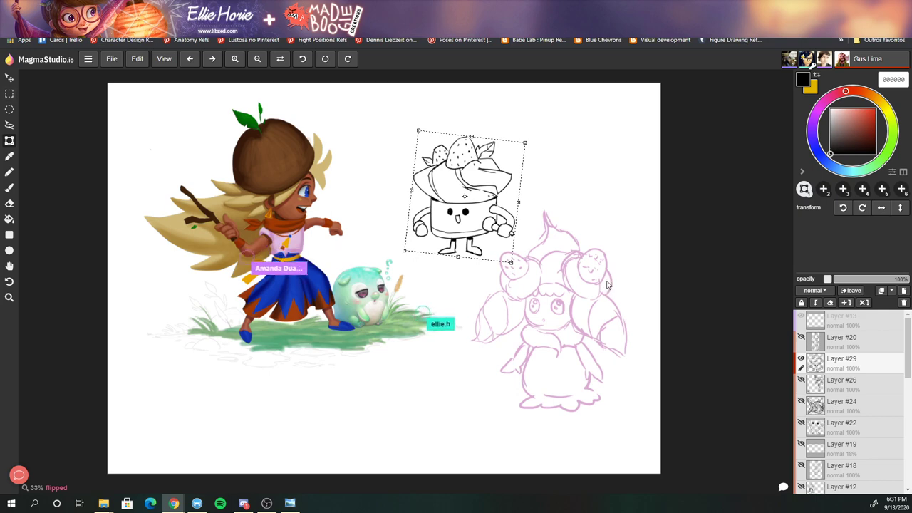
{"action": "key", "text": "b"}
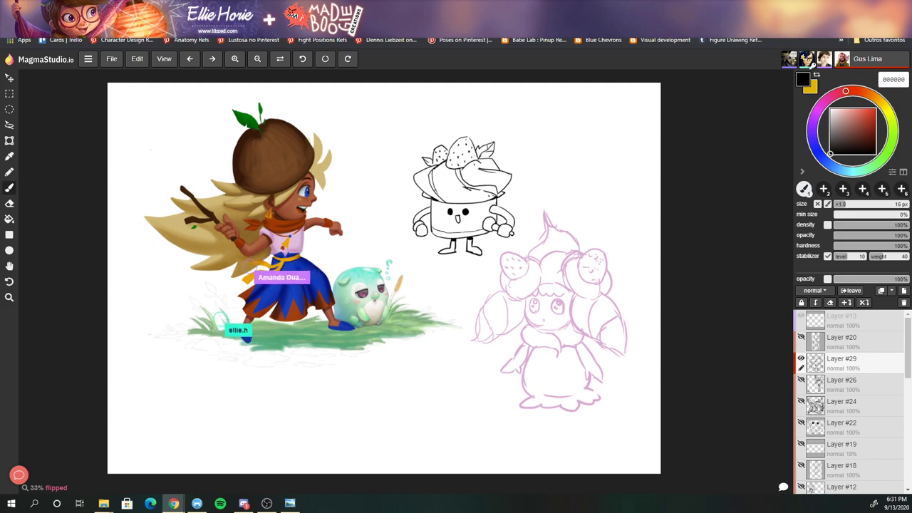
- Switch to the browser window with the image search results and examine the large Alcremie reference picture
{"action": "key", "text": "alt+Tab"}
{"action": "left_click_drag", "start_coordinate": [71, 51], "coordinate": [241, 48]}
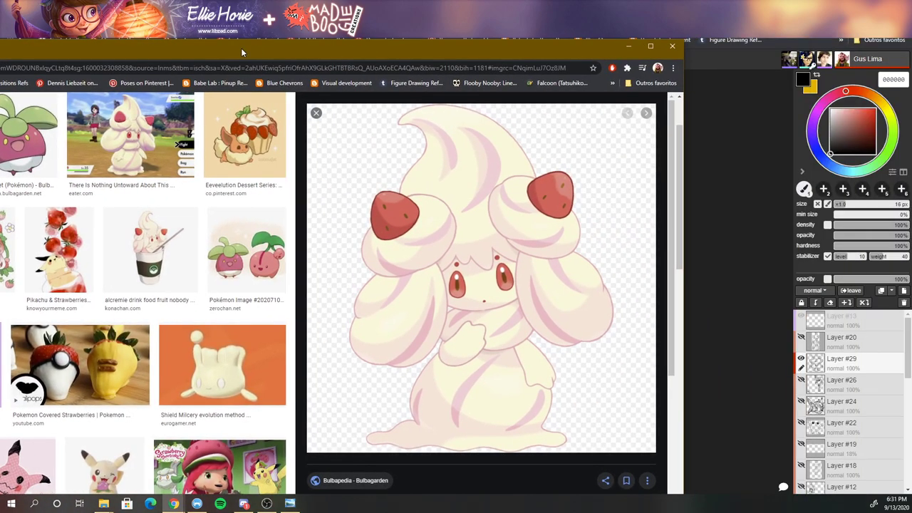
{"action": "double_click", "coordinate": [289, 50]}
{"action": "left_click", "coordinate": [315, 47]}
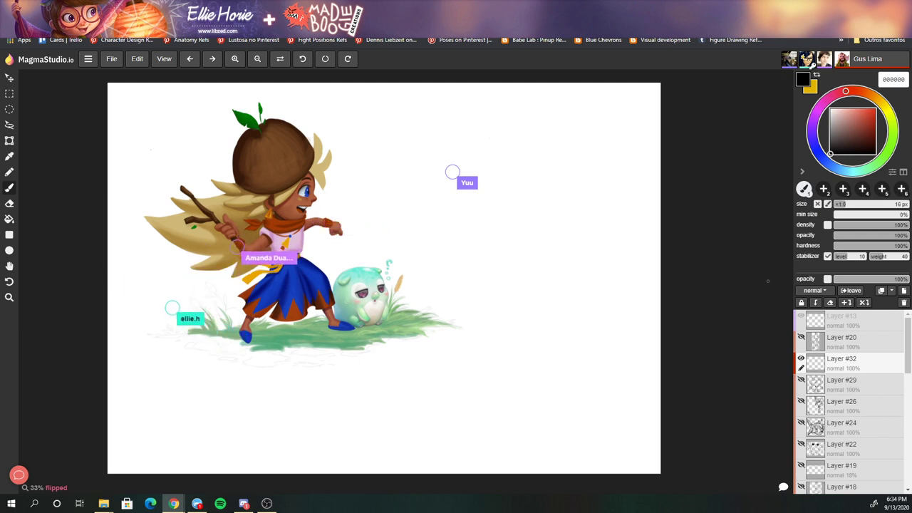
- Undo the last layer addition and add a new empty layer directly above Layer #20
{"action": "key", "text": "ctrl+z"}
{"action": "left_click", "coordinate": [561, 236]}
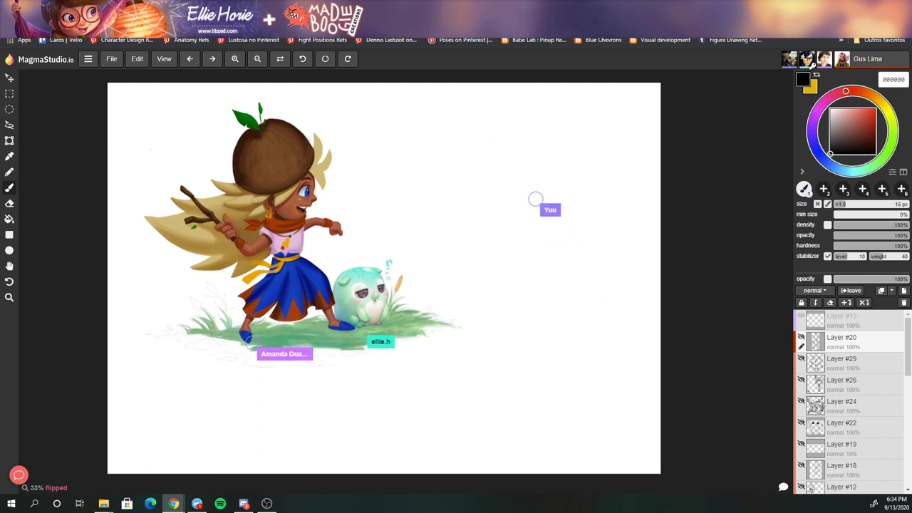
{"action": "key", "text": "ctrl+shift+n"}
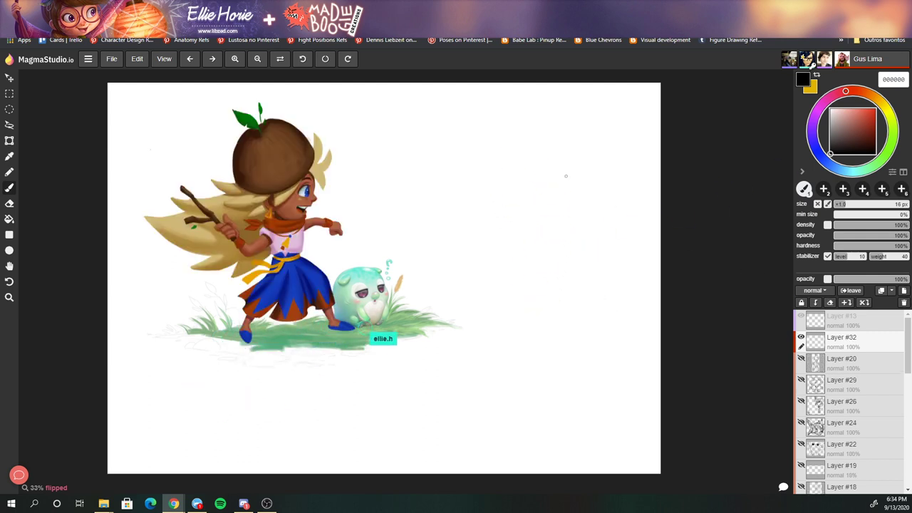
- Sketch Mario's round nose, tall eyes with filled pupils, scalloped moustache and a small chin mark below the empty upper canvas area
{"action": "left_click_drag", "start_coordinate": [596, 332], "coordinate": [566, 333]}
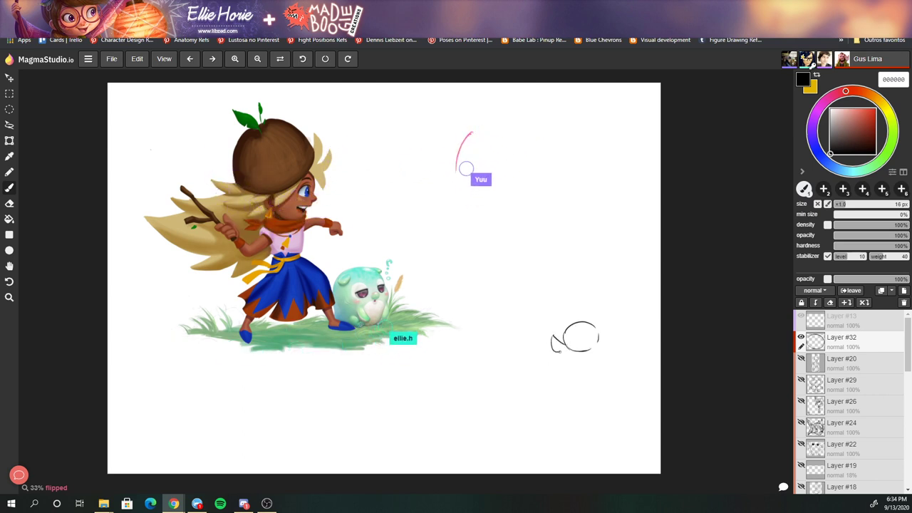
{"action": "left_click_drag", "start_coordinate": [574, 364], "coordinate": [607, 361]}
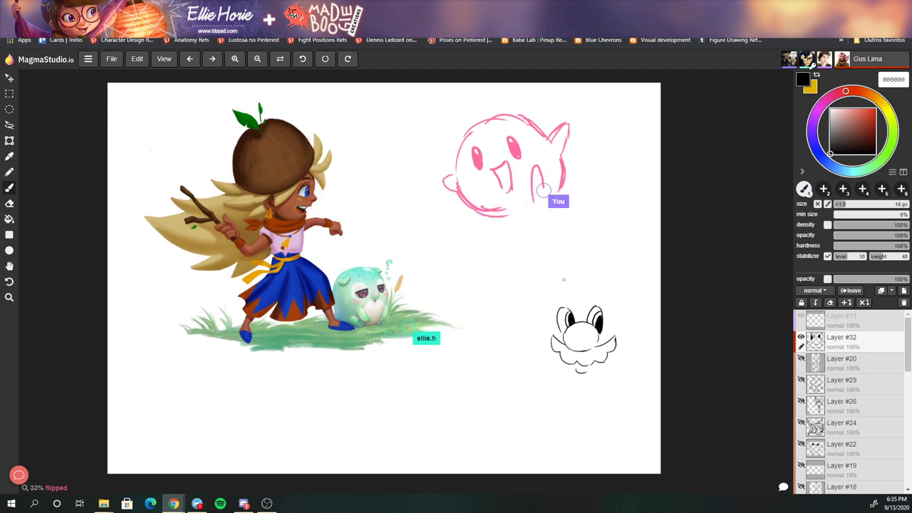
- Draw Mario's cap with a curved visor and an M emblem, and outline his face and ear
{"action": "left_click_drag", "start_coordinate": [611, 306], "coordinate": [586, 295]}
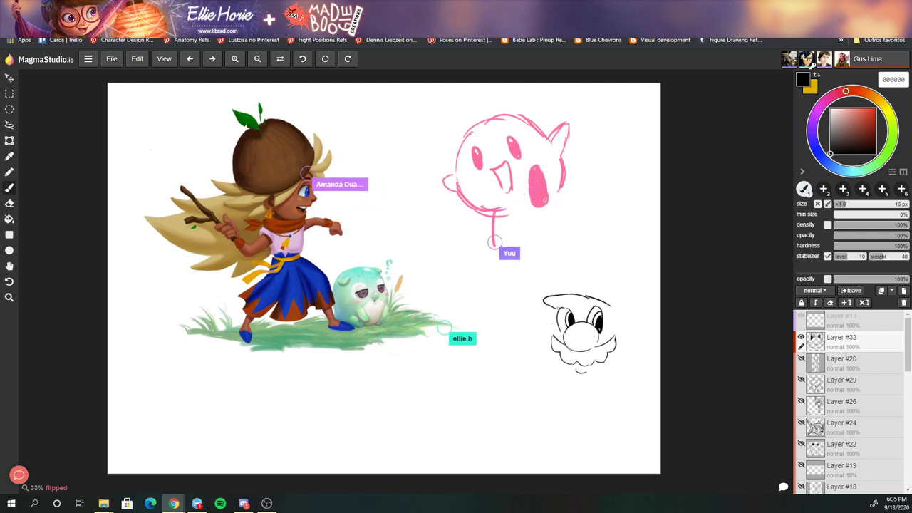
{"action": "key", "text": "ctrl+z"}
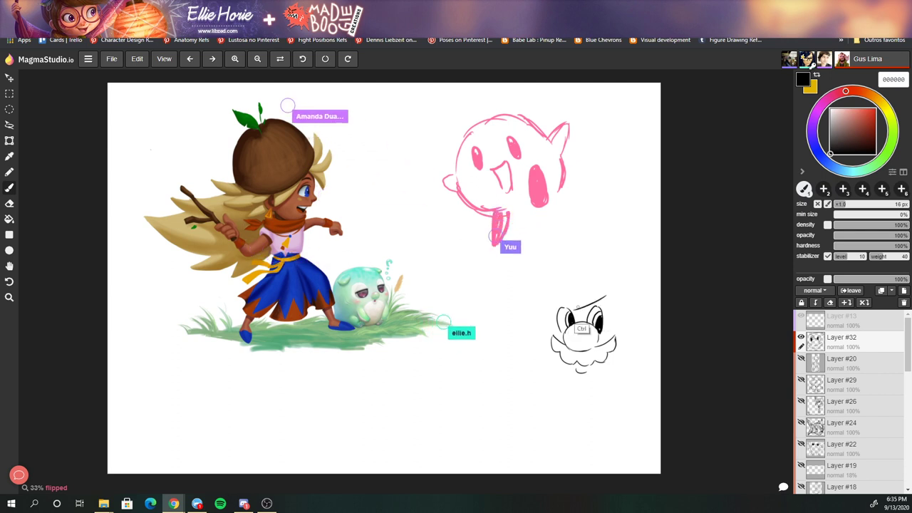
{"action": "left_click_drag", "start_coordinate": [545, 300], "coordinate": [614, 302]}
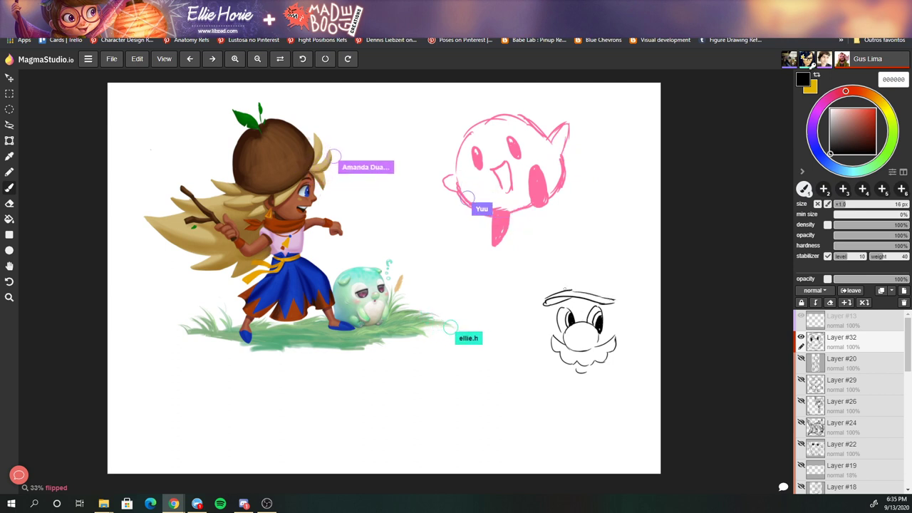
{"action": "mouse_move", "coordinate": [553, 281]}
{"action": "left_mouse_down"}
{"action": "mouse_move", "coordinate": [553, 294]}
{"action": "mouse_move", "coordinate": [562, 263]}
{"action": "left_mouse_up"}
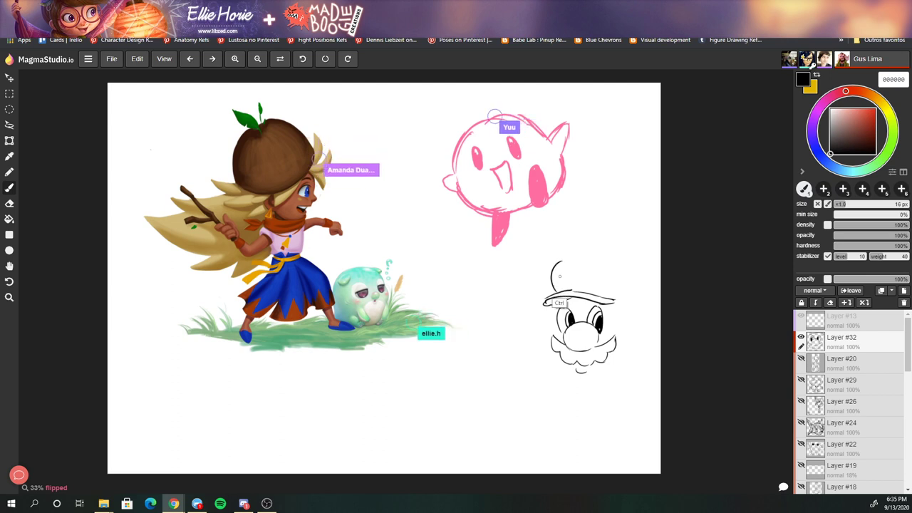
{"action": "mouse_move", "coordinate": [562, 261]}
{"action": "left_mouse_down"}
{"action": "mouse_move", "coordinate": [610, 261]}
{"action": "mouse_move", "coordinate": [625, 300]}
{"action": "left_mouse_up"}
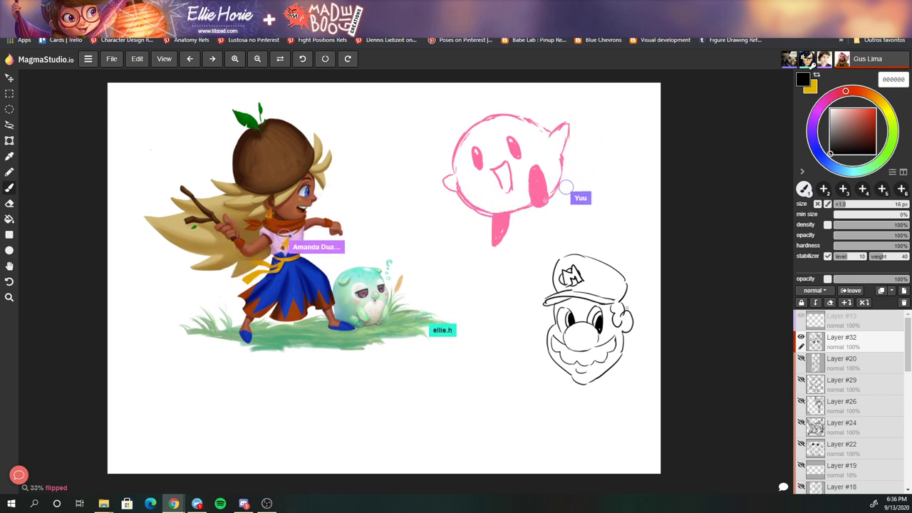
- Erase Mario's ear and the adjoining cap and jaw lines, and redraw them larger with angry eyebrows and a nose detail
{"action": "key", "text": "e"}
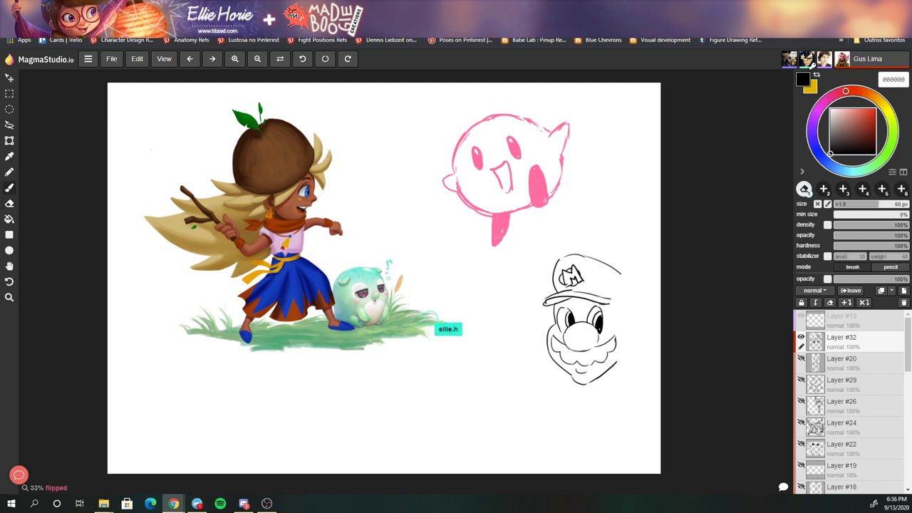
{"action": "key", "text": "b"}
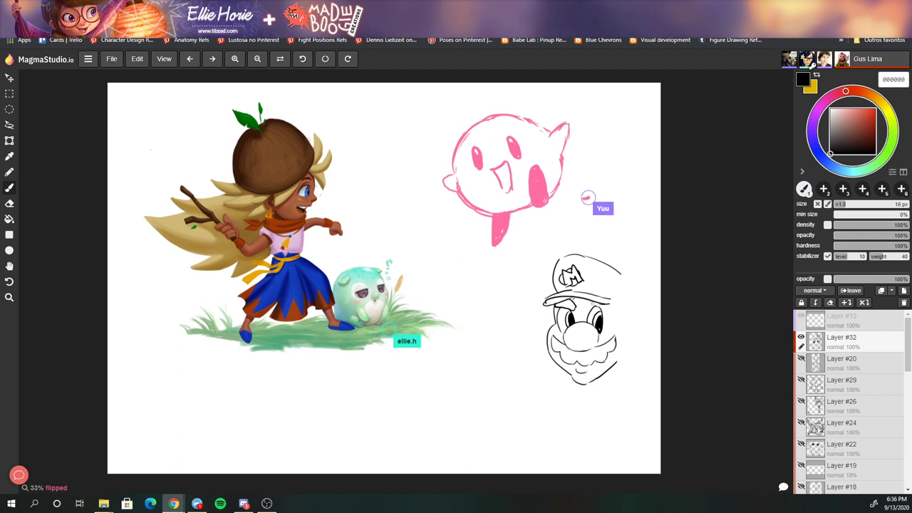
{"action": "key", "text": "e"}
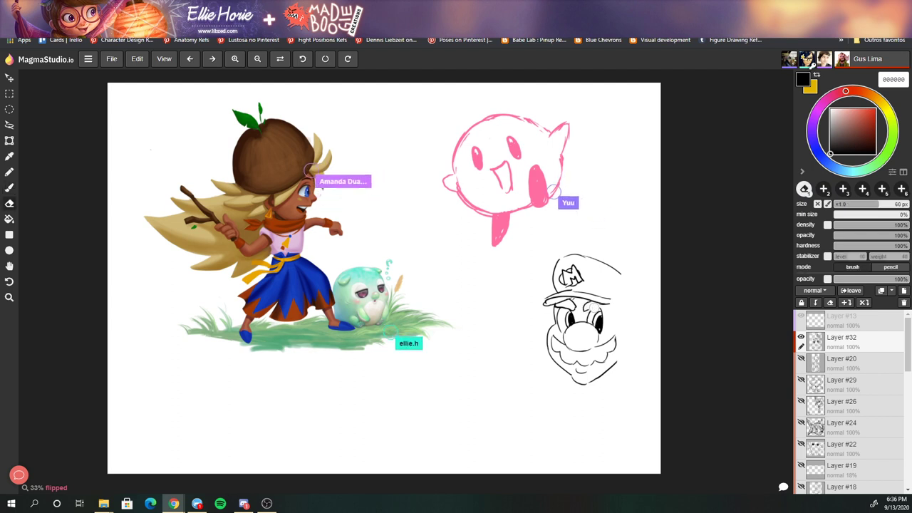
{"action": "key", "text": "b"}
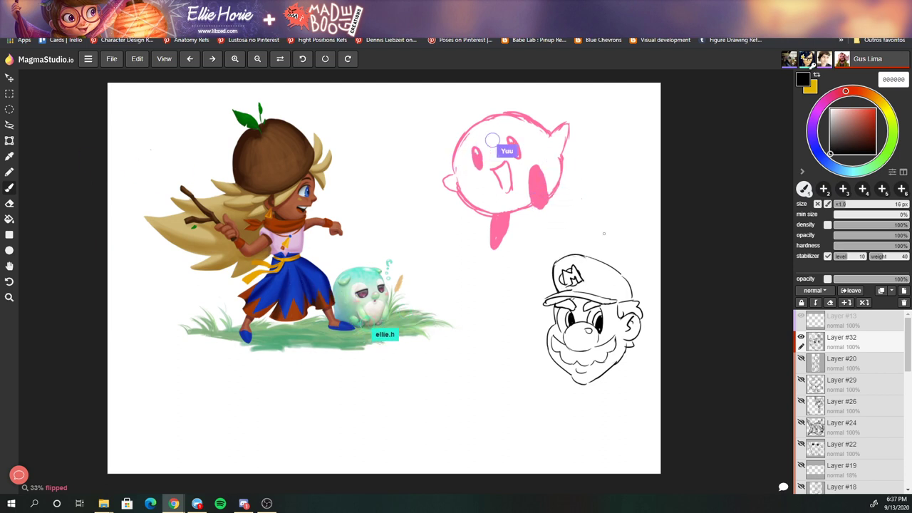
- Clean up the outline of the cap's crown and M emblem, and fill the visor's underside in black
{"action": "key", "text": "e"}
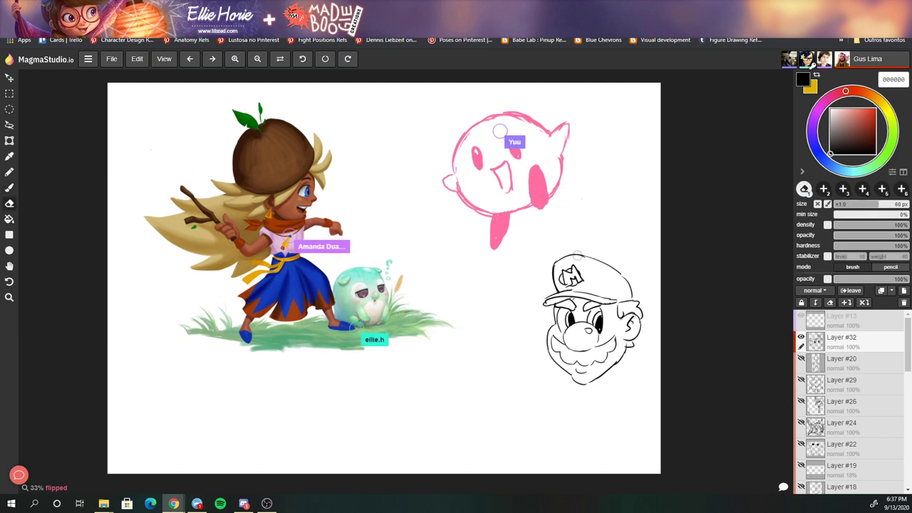
{"action": "key", "text": "b"}
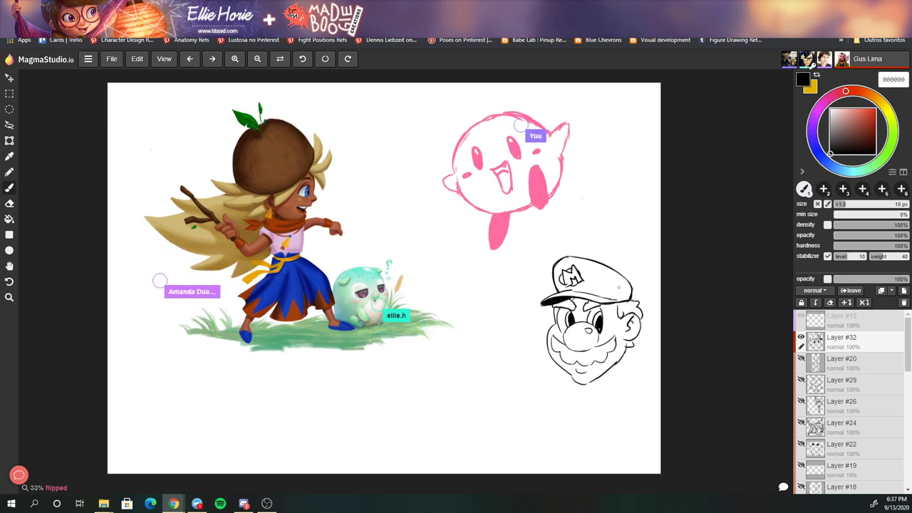
{"action": "key", "text": "e"}
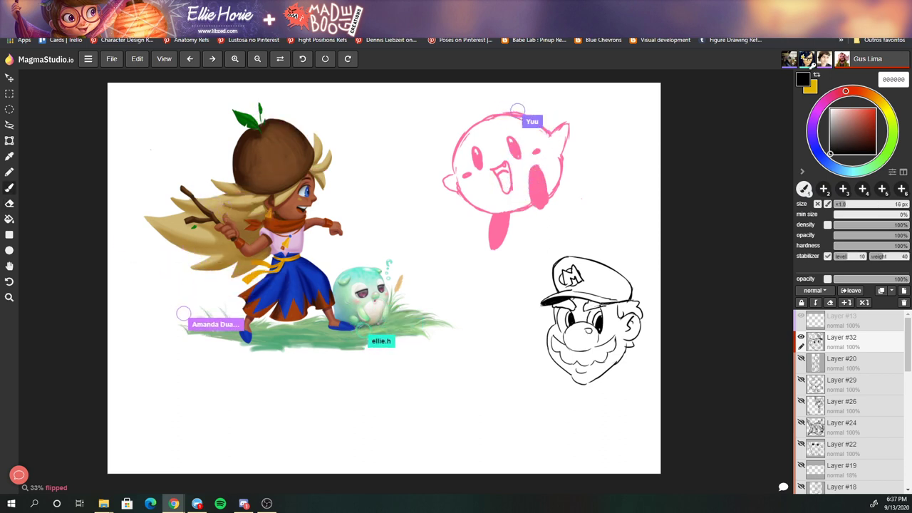
{"action": "key", "text": "b"}
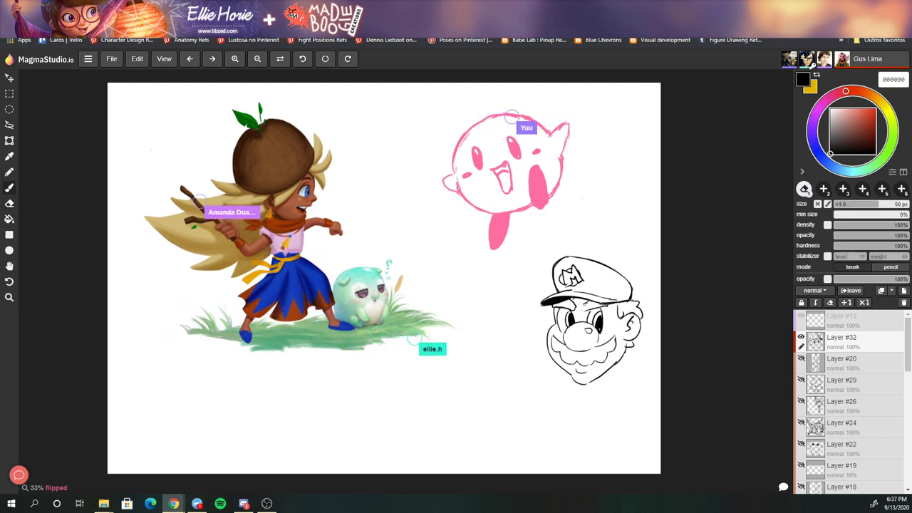
- Refine Mario's face with the eraser and brush, adding a black open mouth, heavier facial lines and an inner ear mark
{"action": "key", "text": "e"}
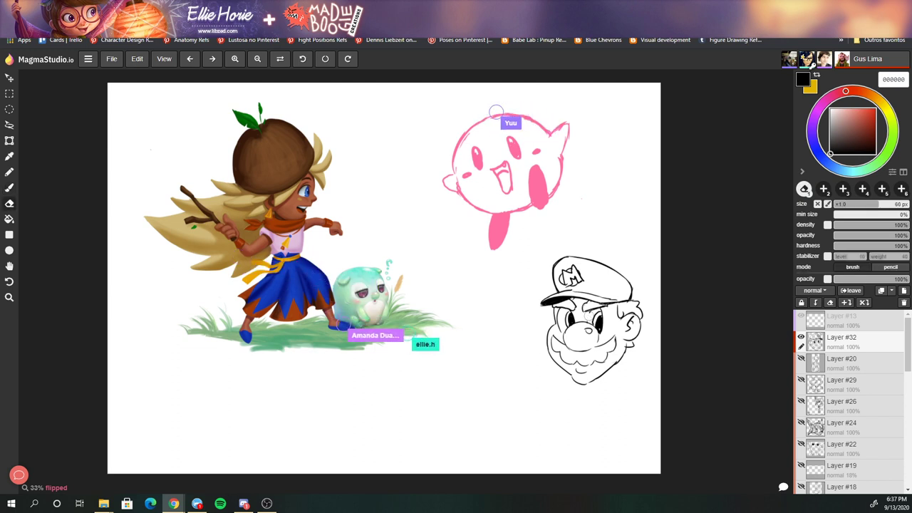
{"action": "key", "text": "b"}
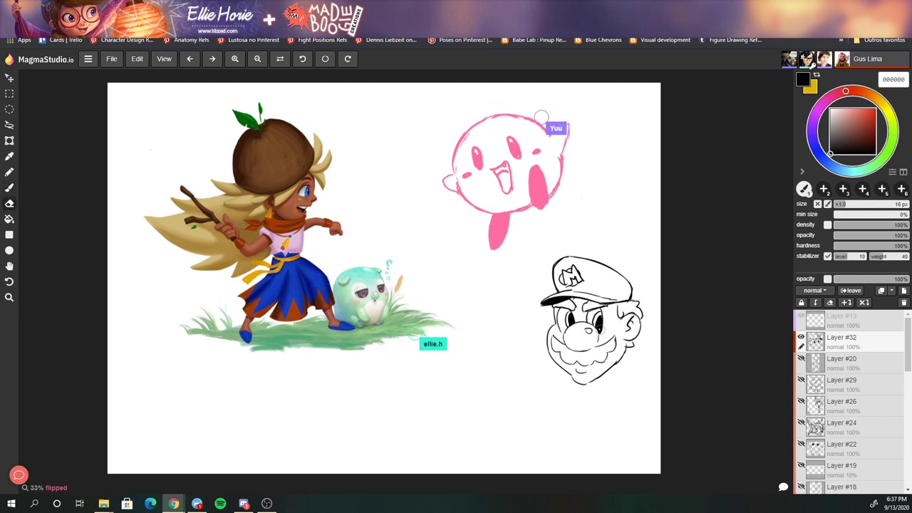
{"action": "key", "text": "e"}
{"action": "key", "text": "b"}
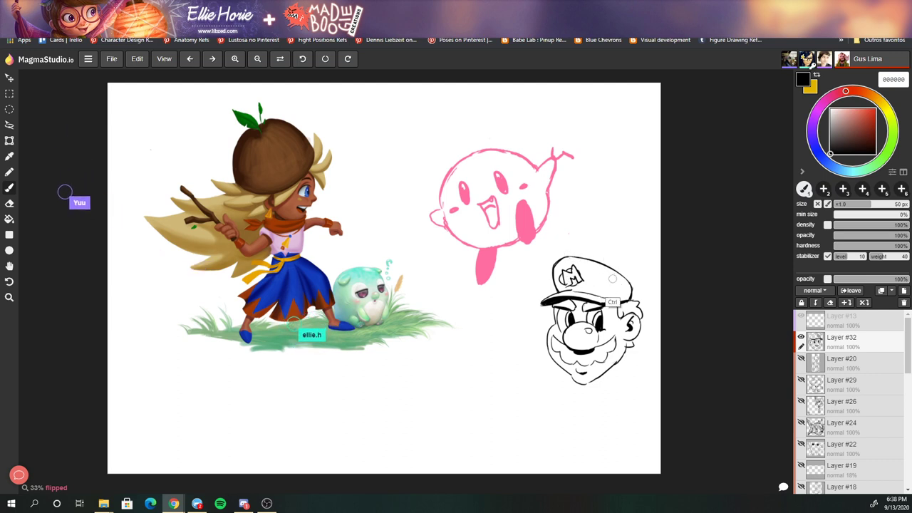
- Add small marks on the cap with a 16 px brush, and move the Mario head sketch slightly up
{"action": "key", "text": "["}
{"action": "key", "text": "["}
{"action": "key", "text": "["}
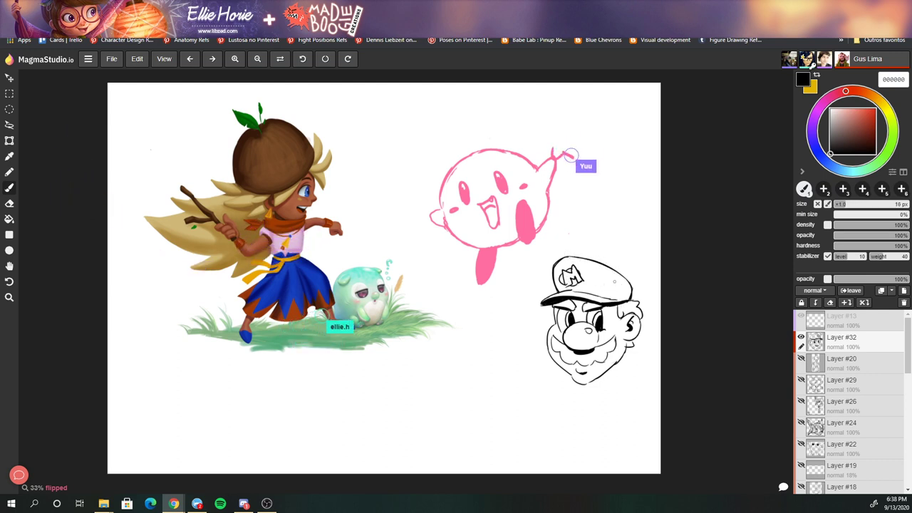
{"action": "key", "text": "v"}
{"action": "left_click_drag", "start_coordinate": [591, 321], "coordinate": [587, 308]}
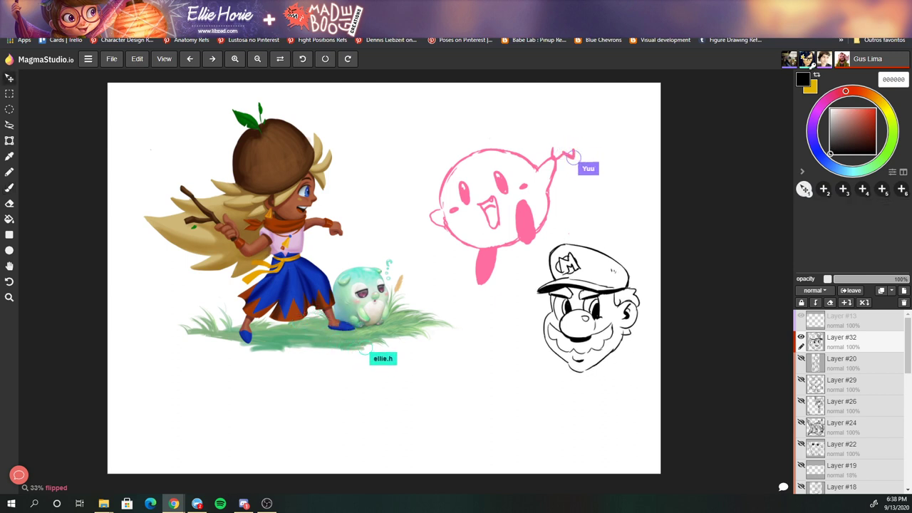
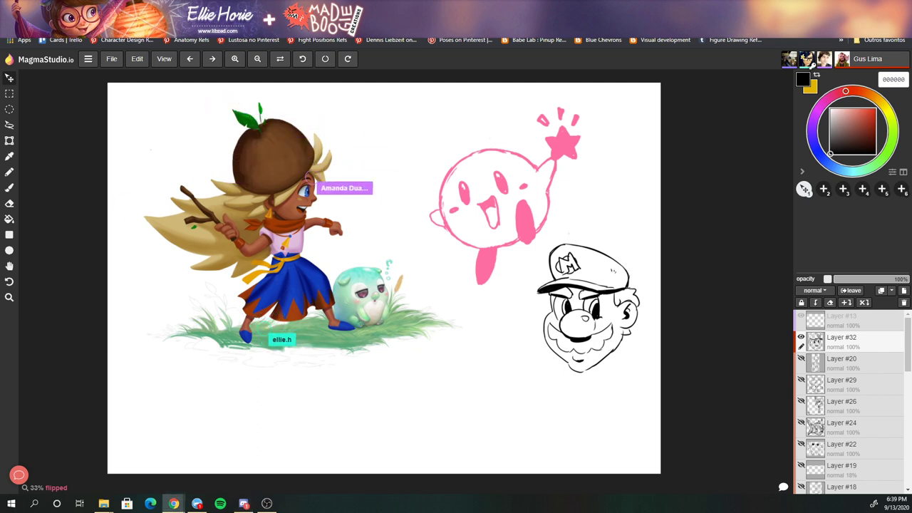
{"action": "key", "text": "b"}
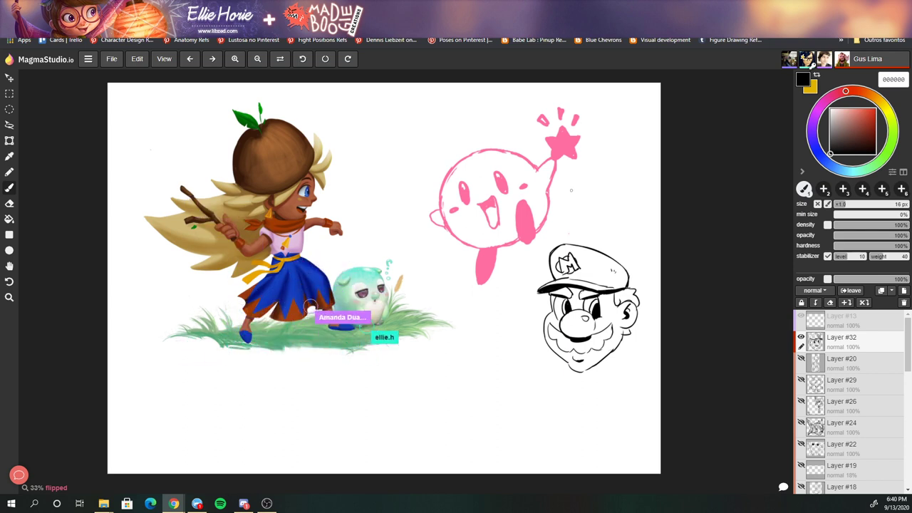
{"action": "left_click", "coordinate": [571, 212]}
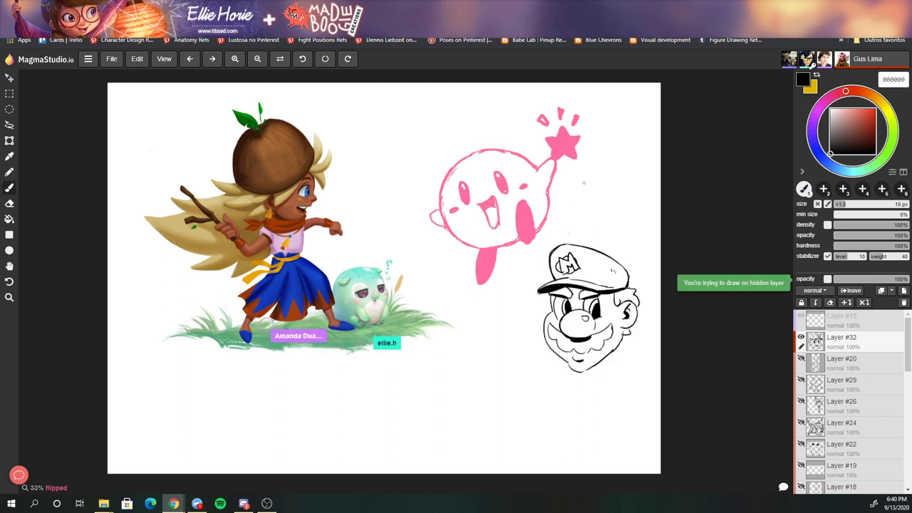
- Sketch Toad above the Mario head with a 16 px brush: a wide spotted mushroom cap over a small smiling body
{"action": "left_click_drag", "start_coordinate": [574, 213], "coordinate": [556, 206]}
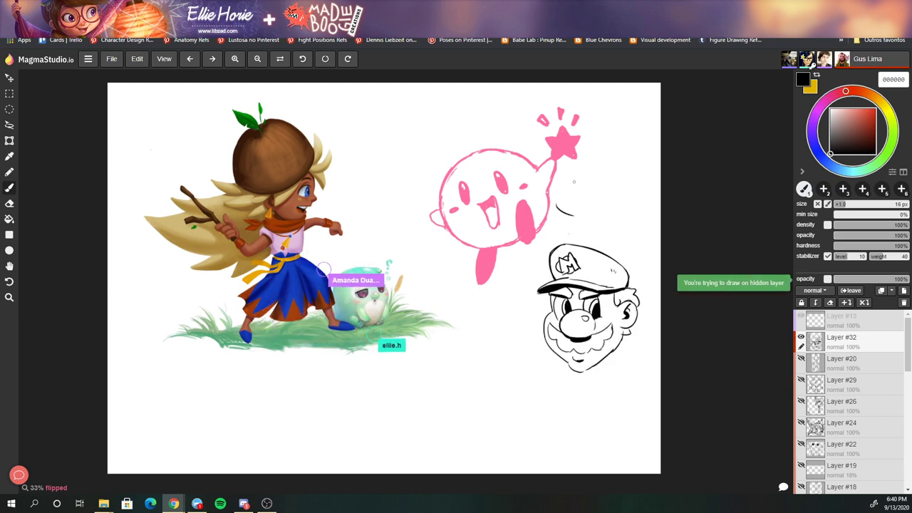
{"action": "key", "text": "ctrl+z"}
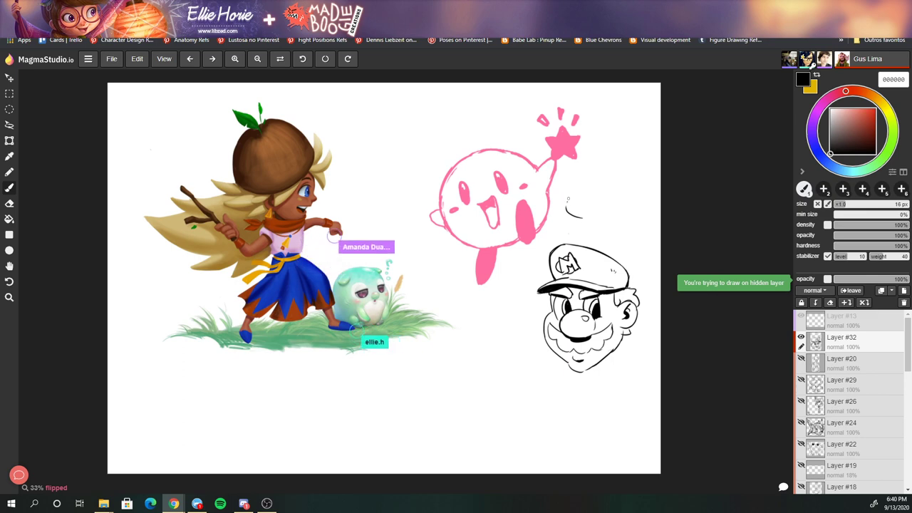
{"action": "mouse_move", "coordinate": [583, 217]}
{"action": "left_mouse_down"}
{"action": "mouse_move", "coordinate": [566, 206]}
{"action": "mouse_move", "coordinate": [588, 171]}
{"action": "mouse_move", "coordinate": [638, 168]}
{"action": "mouse_move", "coordinate": [649, 208]}
{"action": "left_mouse_up"}
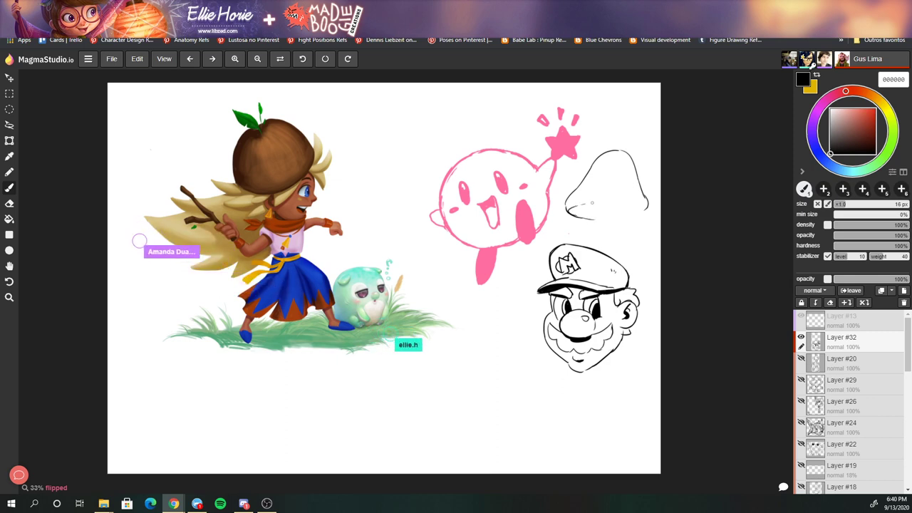
{"action": "left_click_drag", "start_coordinate": [591, 204], "coordinate": [615, 210]}
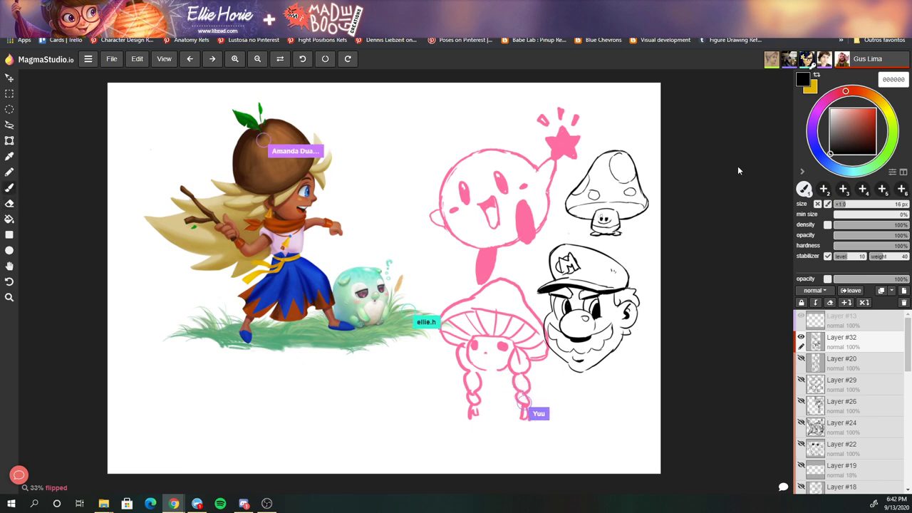
- Refine the lines of Toad's small face and body with the eraser and brush
{"action": "key", "text": "e"}
{"action": "key", "text": "plus"}
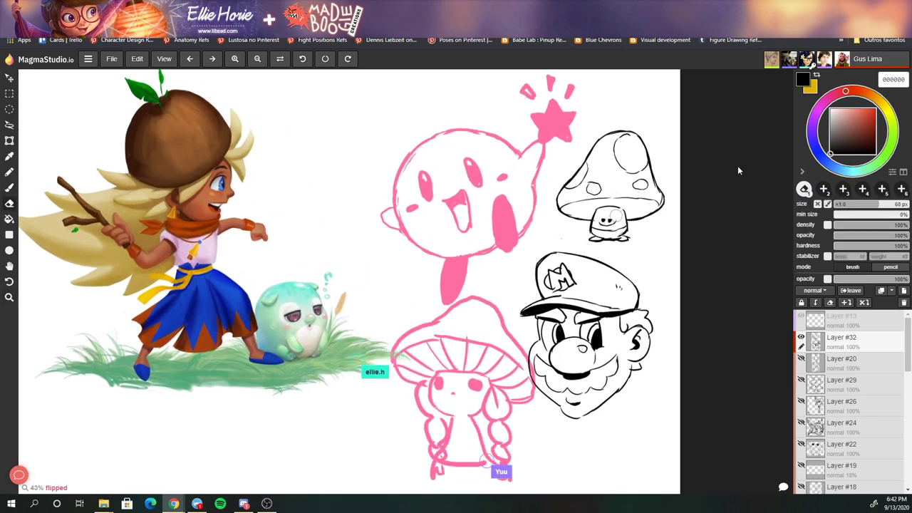
{"action": "key", "text": "b"}
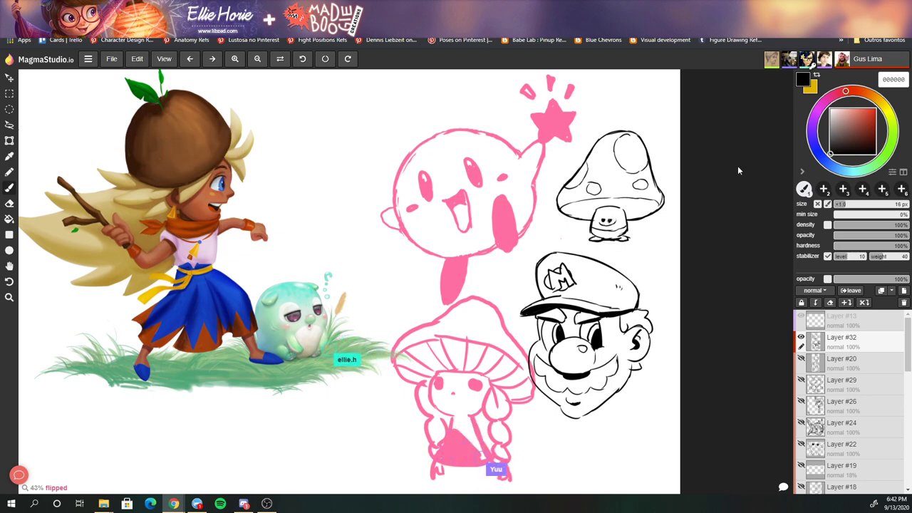
{"action": "scroll", "coordinate": [738, 166], "scroll_direction": "down", "scroll_amount": 2}
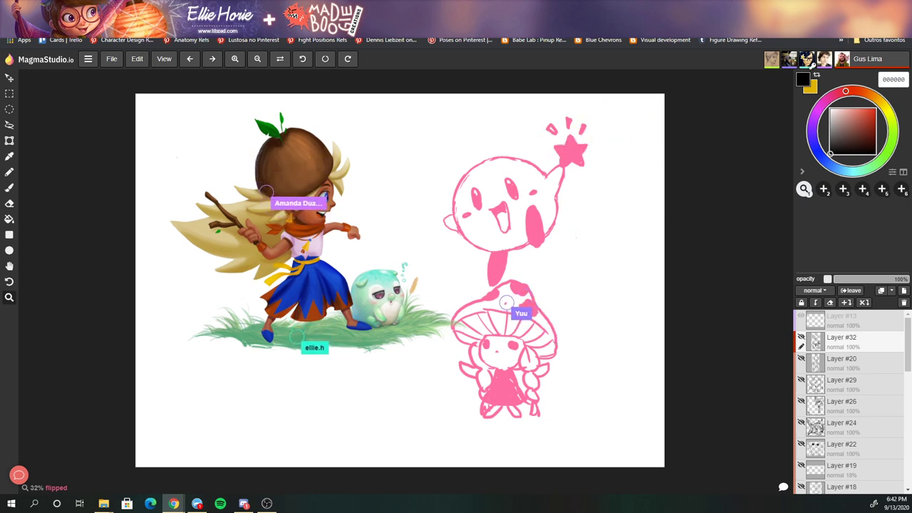
- Erase the cap's upper outline, redraw it rounder with extra spots, and letter "TOAD" beside the mushroom
{"action": "key", "text": "e"}
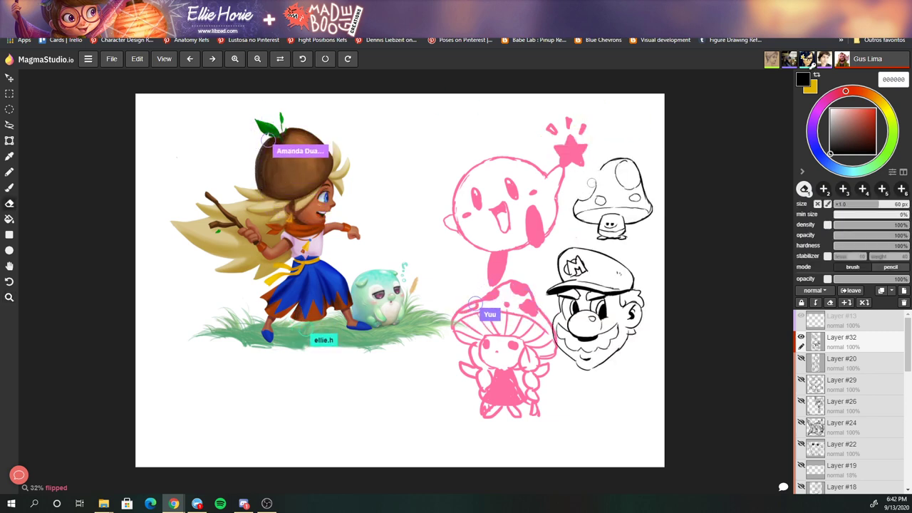
{"action": "key", "text": "b"}
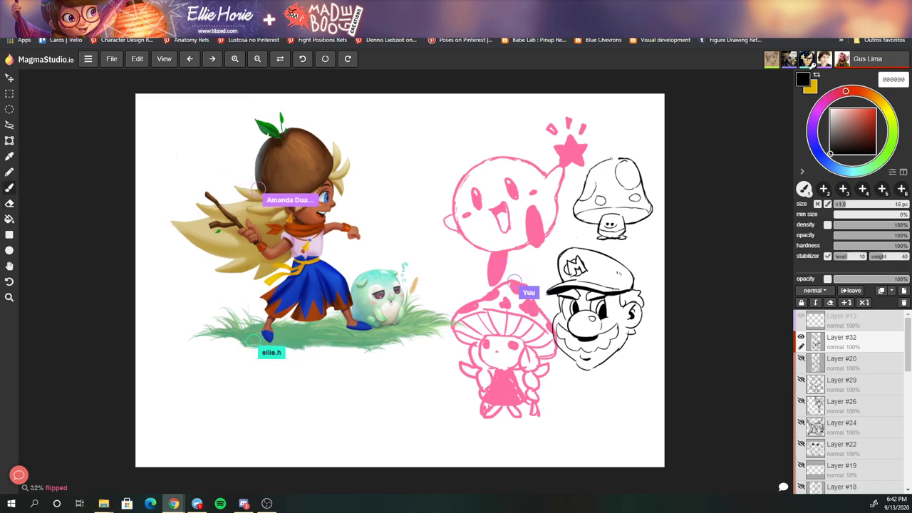
{"action": "key", "text": "e"}
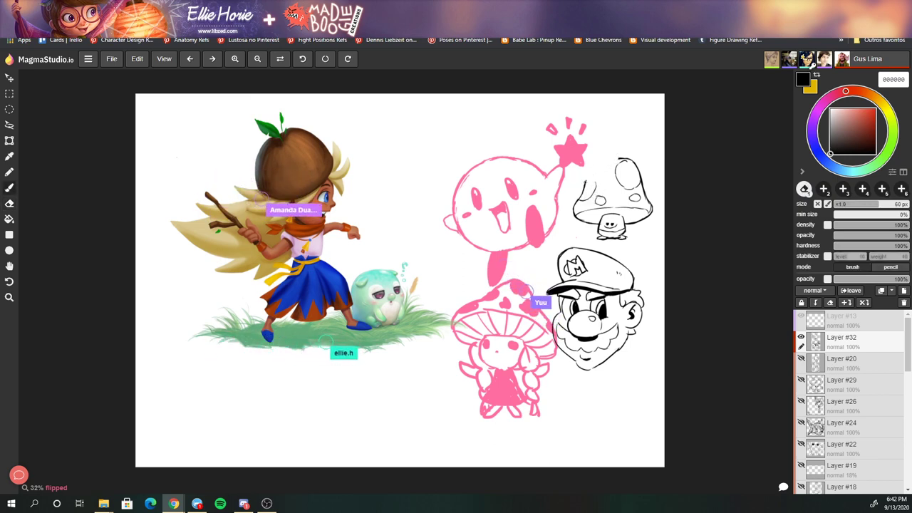
{"action": "key", "text": "b"}
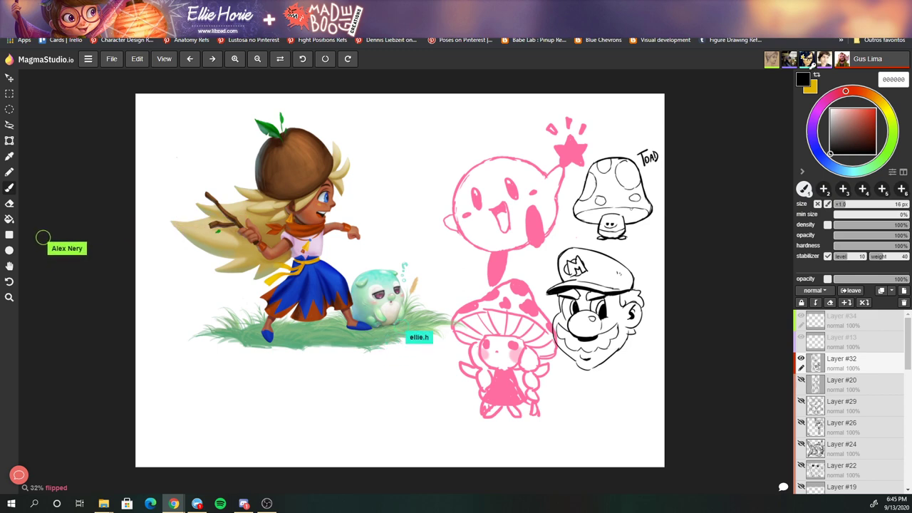
- Clean up Toad's body, feet and the cap's underside with the eraser and 16 px brush
{"action": "scroll", "coordinate": [588, 225], "scroll_direction": "up", "scroll_amount": 2}
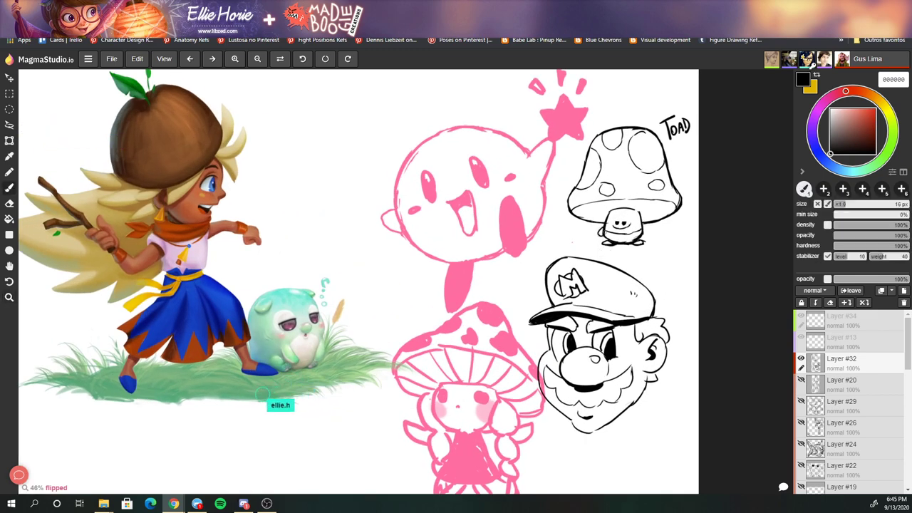
{"action": "key", "text": "e"}
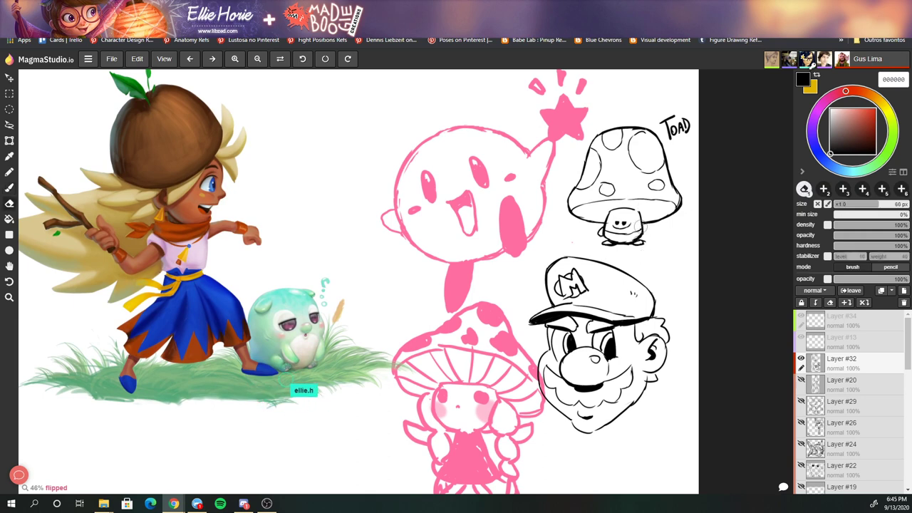
{"action": "key", "text": "b"}
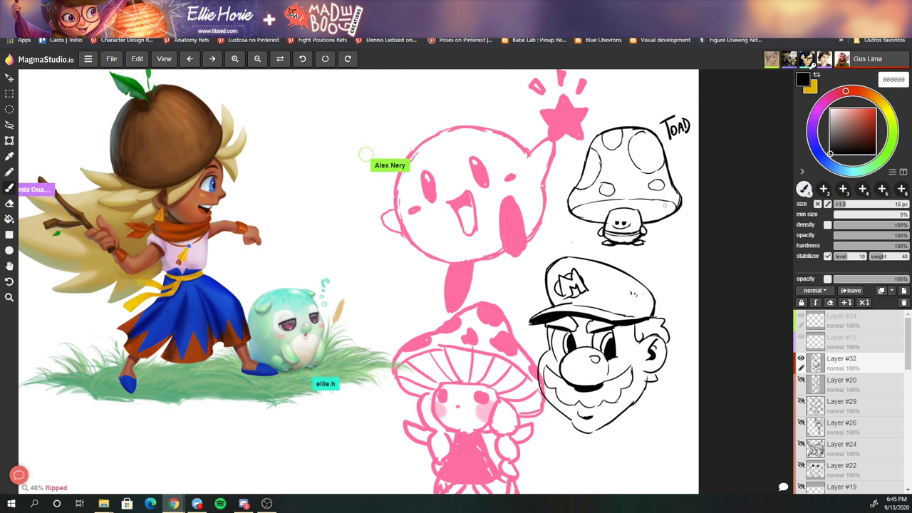
{"action": "key", "text": "z"}
{"action": "scroll", "coordinate": [362, 281], "scroll_direction": "down", "scroll_amount": 2}
{"action": "scroll", "coordinate": [362, 282], "scroll_direction": "up", "scroll_amount": 2}
{"action": "scroll", "coordinate": [428, 200], "scroll_direction": "down", "scroll_amount": 2}
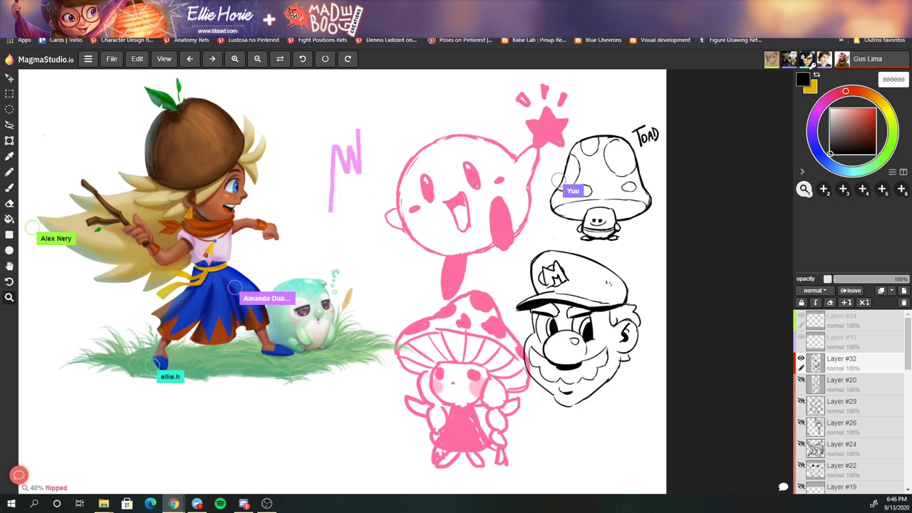
{"action": "scroll", "coordinate": [556, 210], "scroll_direction": "up", "scroll_amount": 1}
{"action": "key", "text": "b"}
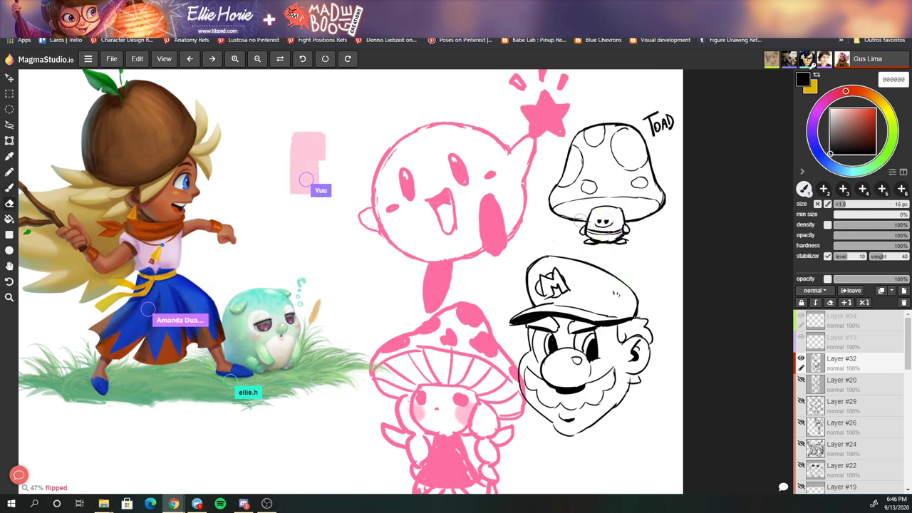
{"action": "key", "text": "e"}
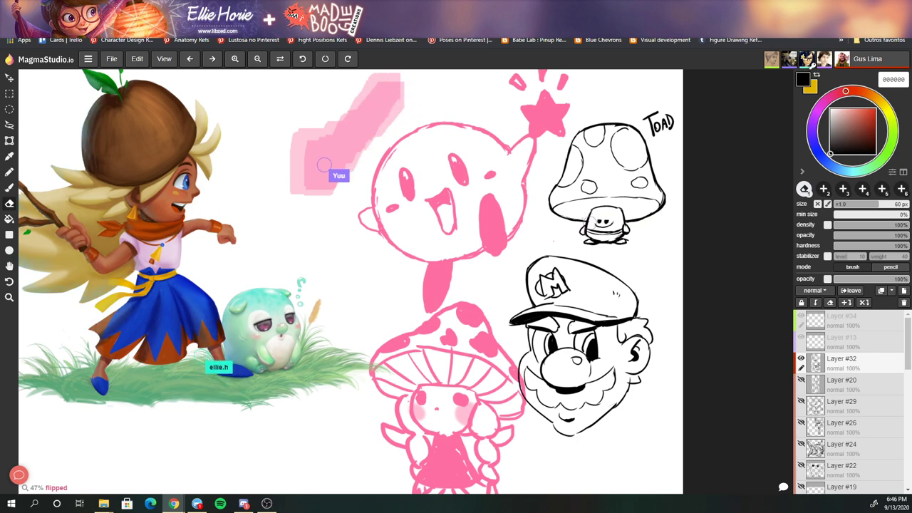
{"action": "scroll", "coordinate": [595, 238], "scroll_direction": "down", "scroll_amount": 1}
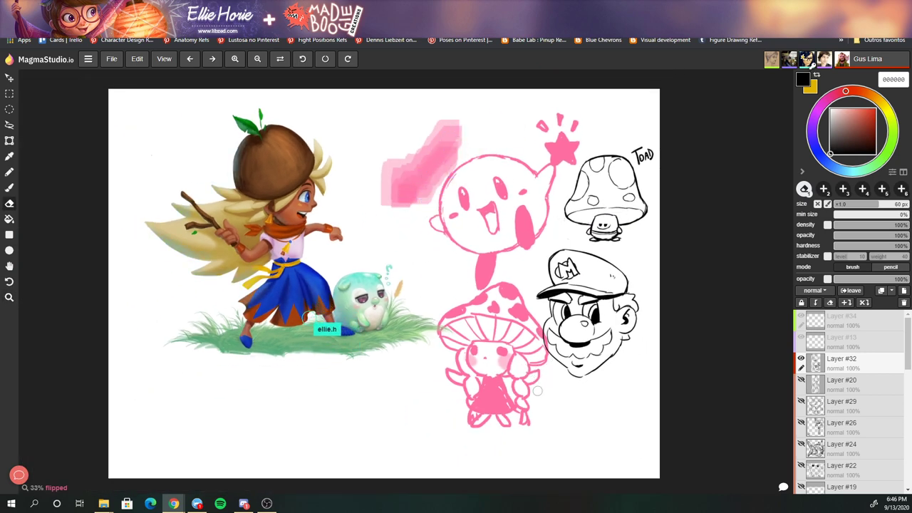
- Hide Layer #32 with the Mario and Toad sketches and add a new Layer #35 above it
{"action": "key", "text": "z"}
{"action": "scroll", "coordinate": [384, 271], "scroll_direction": "up", "scroll_amount": 1}
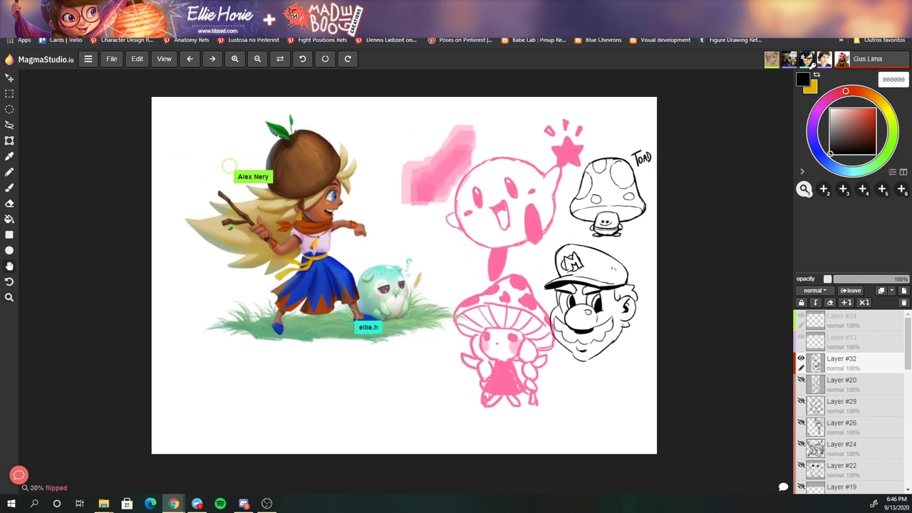
{"action": "scroll", "coordinate": [399, 270], "scroll_direction": "down", "scroll_amount": 1}
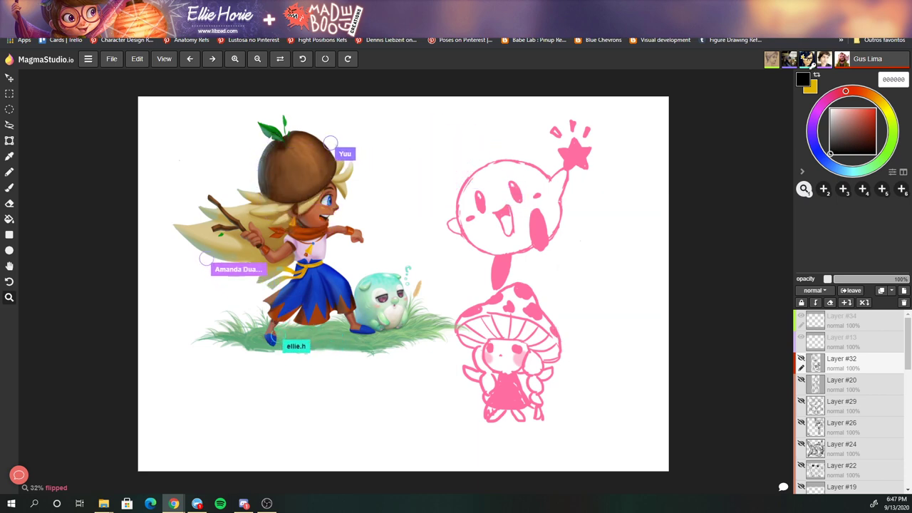
{"action": "left_click", "coordinate": [603, 388]}
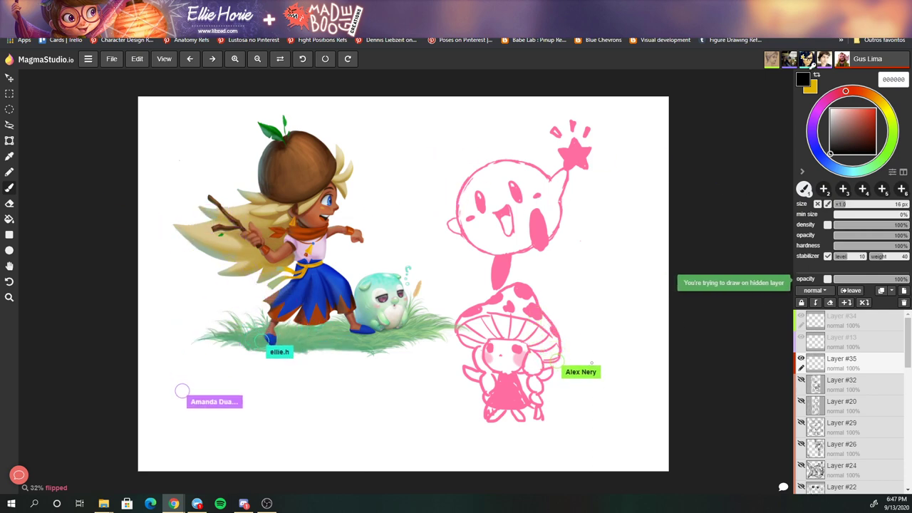
- Sketch Naruto's large spiky hair outline and the curved headband beneath it on Layer #35
{"action": "left_click_drag", "start_coordinate": [589, 355], "coordinate": [608, 388]}
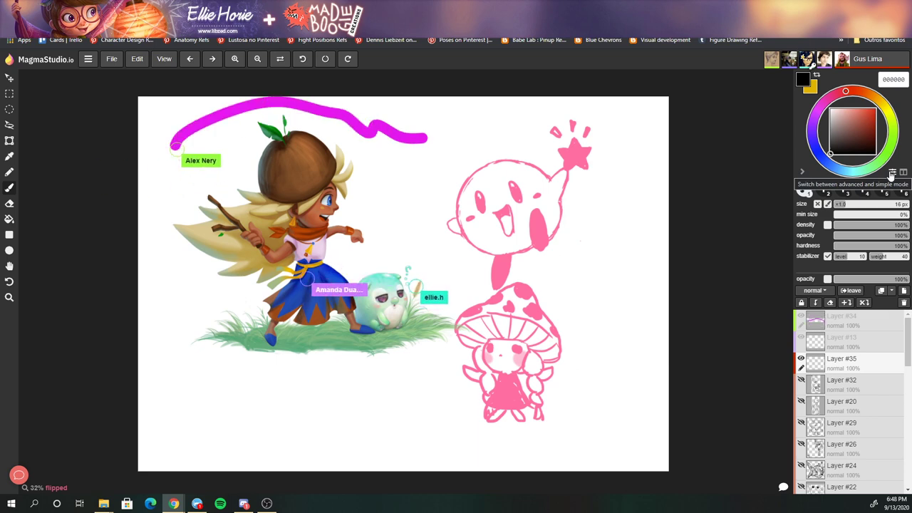
{"action": "left_click", "coordinate": [893, 174]}
{"action": "left_click", "coordinate": [893, 174]}
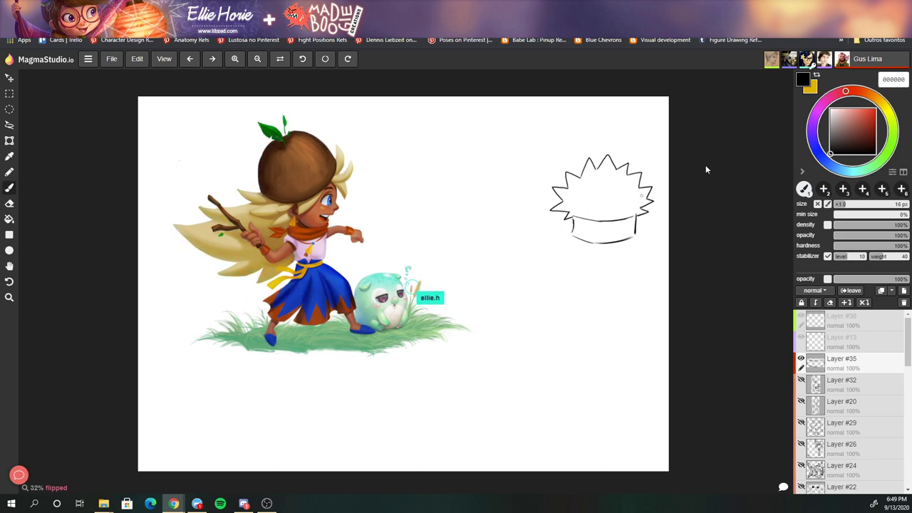
- Erase the headband's upper line and replace it with a jagged fringe along the forehead
{"action": "key", "text": "e"}
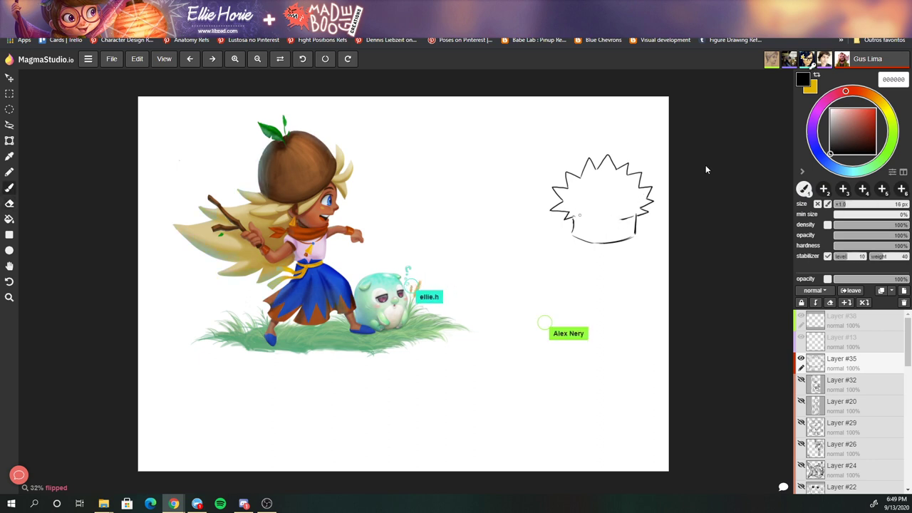
{"action": "key", "text": "b"}
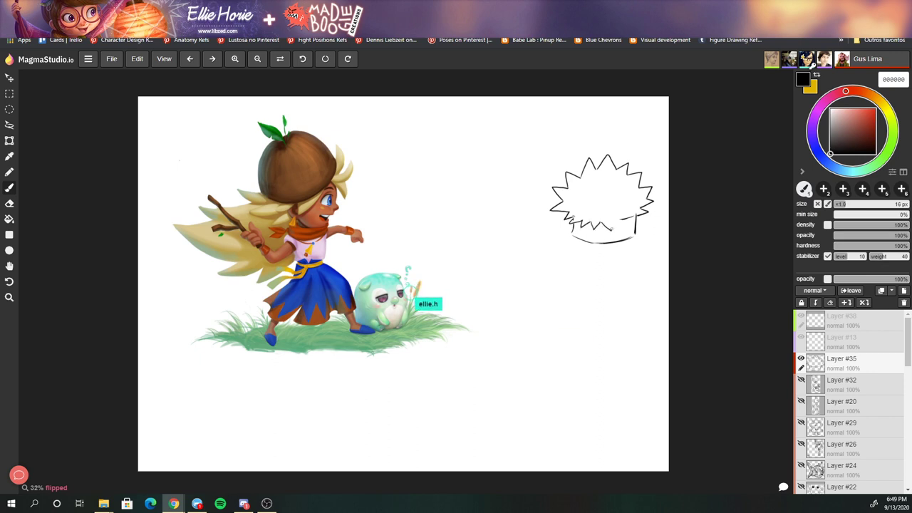
{"action": "key", "text": "e"}
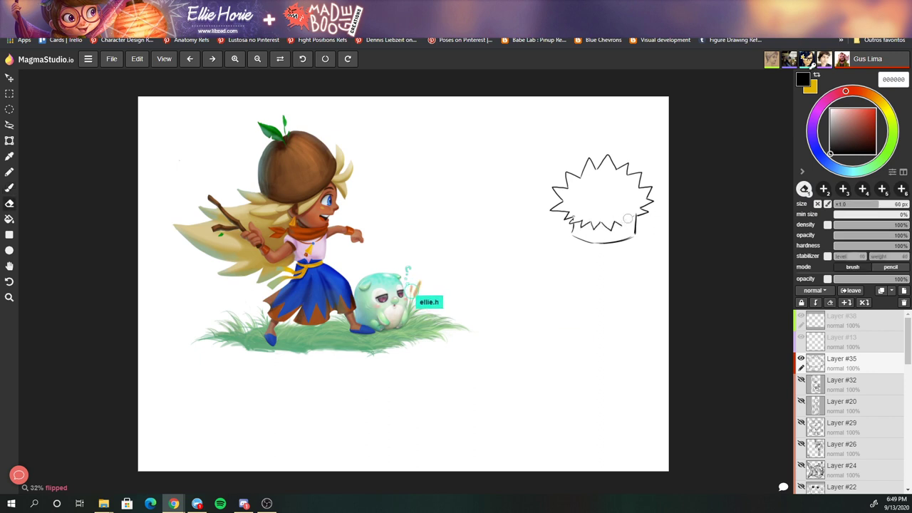
- Draw Naruto's face with forehead emblem, brows, eyes with black pupils, ears, whisker marks, smile and a black neck shadow
{"action": "key", "text": "b"}
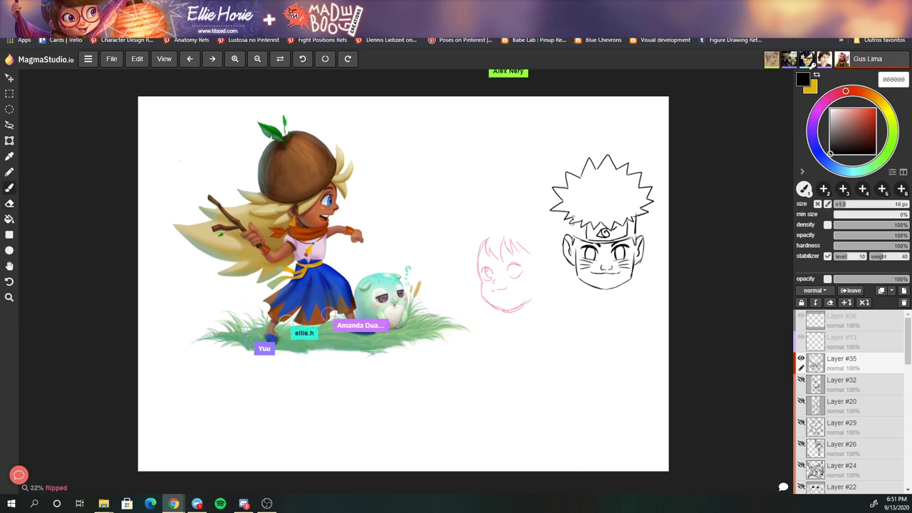
{"action": "key", "text": "e"}
{"action": "key", "text": "b"}
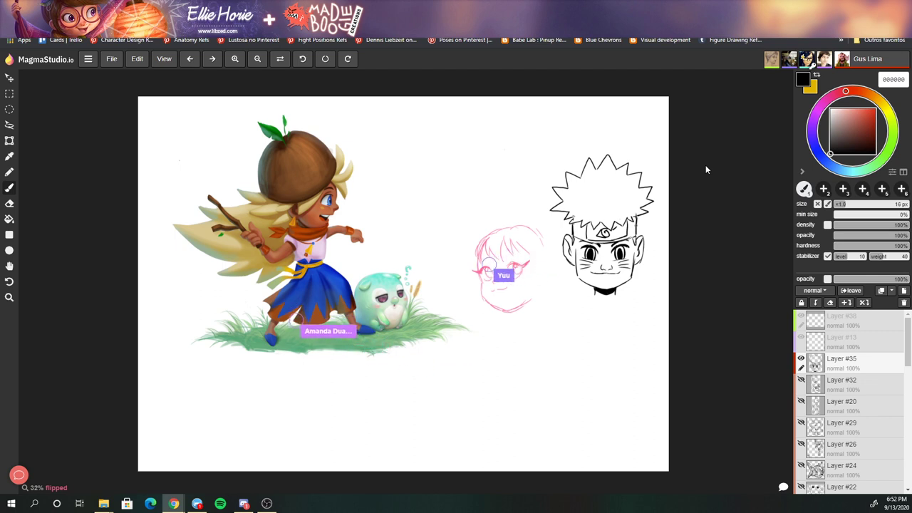
- Erase the large spiky hair outline above Naruto's fringe and headband
{"action": "key", "text": "e"}
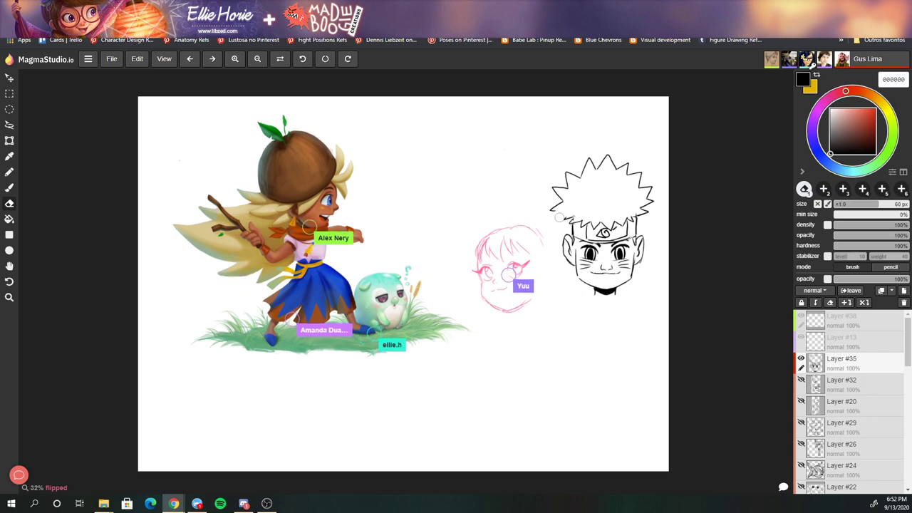
{"action": "mouse_move", "coordinate": [570, 187]}
{"action": "left_mouse_down"}
{"action": "mouse_move", "coordinate": [560, 200]}
{"action": "mouse_move", "coordinate": [572, 167]}
{"action": "left_mouse_up"}
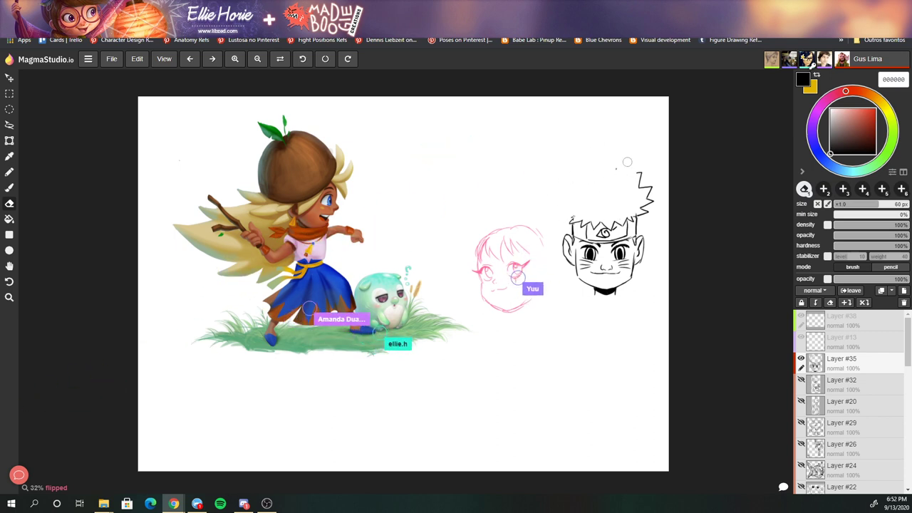
{"action": "left_click_drag", "start_coordinate": [642, 173], "coordinate": [651, 212]}
{"action": "key", "text": "b"}
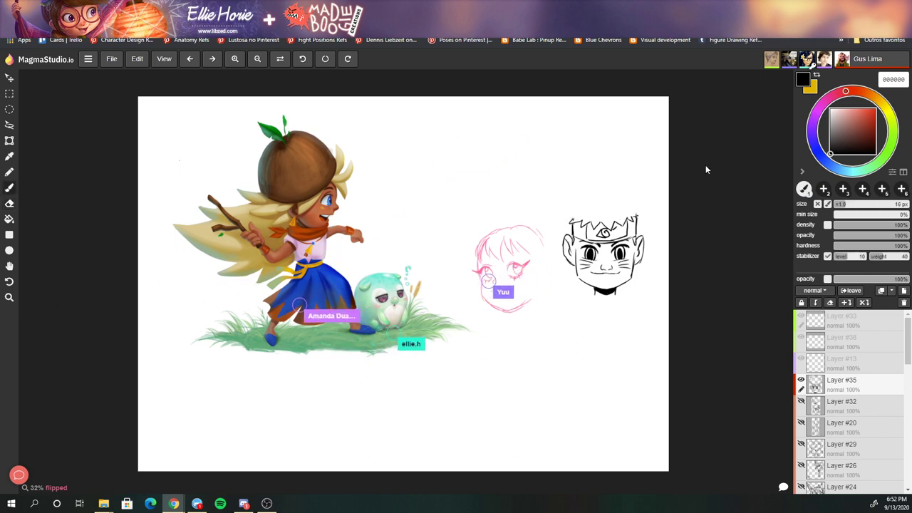
- Erase the stray fringe ends, redraw the spiky hair smaller, and add the headband's side knot and a zipped collar
{"action": "key", "text": "e"}
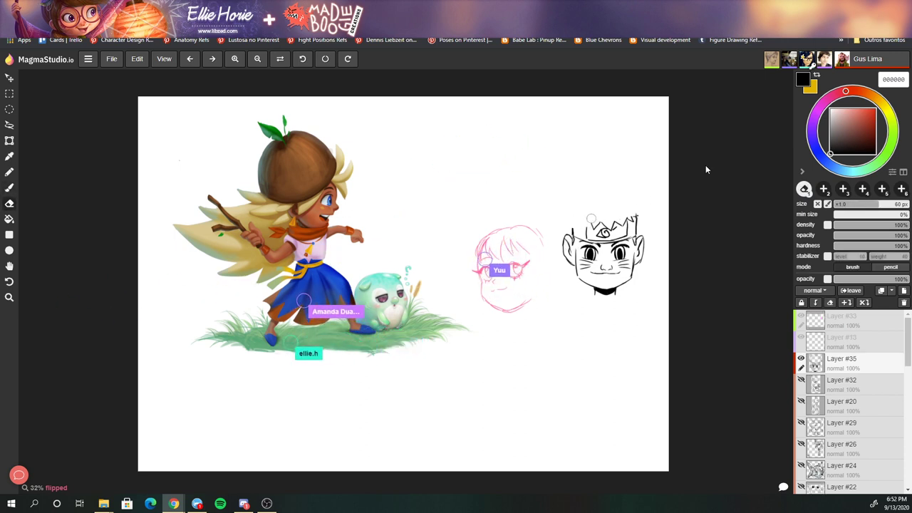
{"action": "key", "text": "b"}
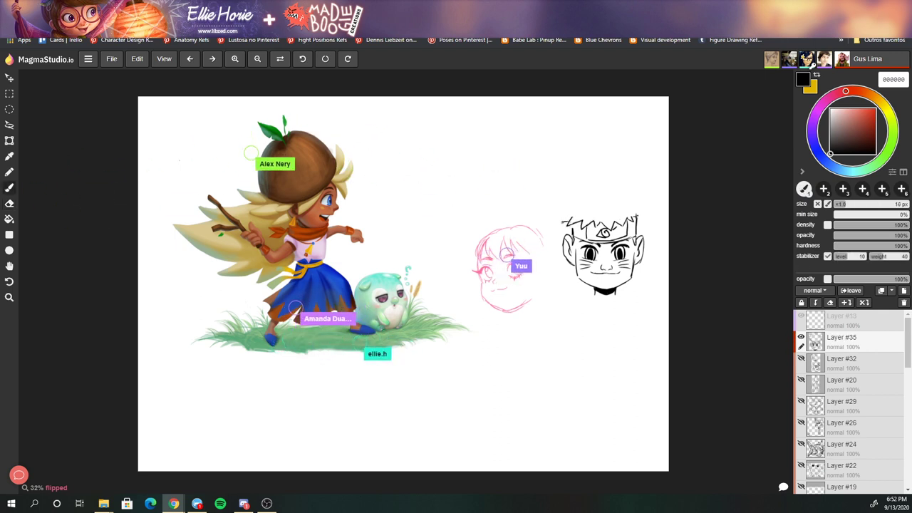
{"action": "key", "text": "e"}
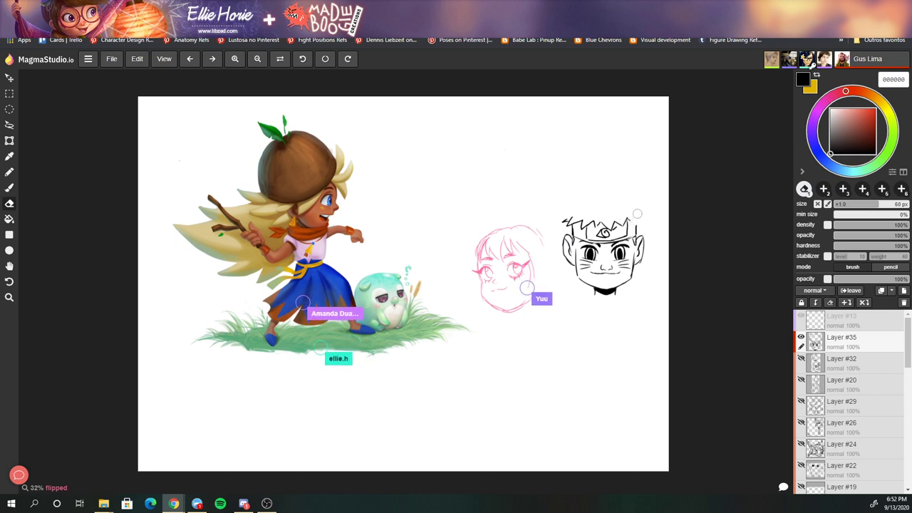
{"action": "key", "text": "b"}
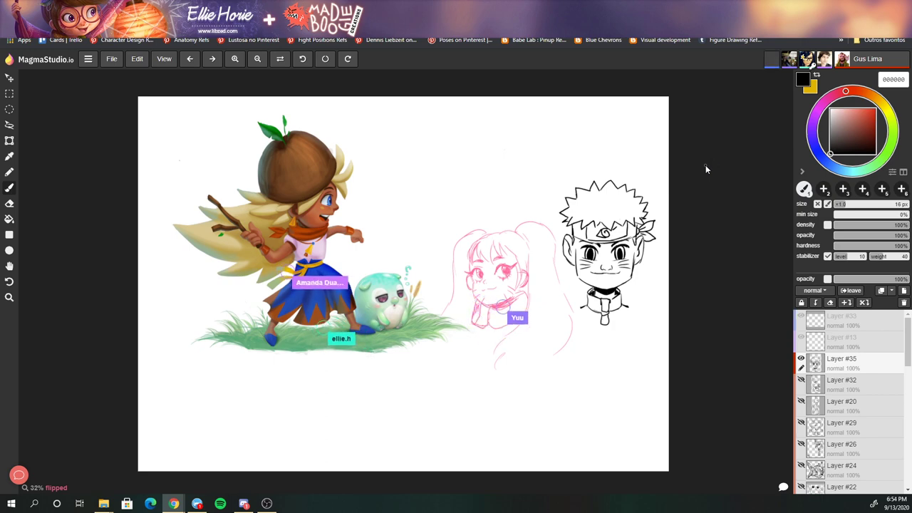
- Hide the Naruto layer and add a new empty layer above it for the next sketch
{"action": "key", "text": "v"}
{"action": "mouse_move", "coordinate": [704, 165]}
{"action": "left_mouse_down"}
{"action": "mouse_move", "coordinate": [706, 109]}
{"action": "mouse_move", "coordinate": [705, 164]}
{"action": "left_mouse_up"}
{"action": "key", "text": "b"}
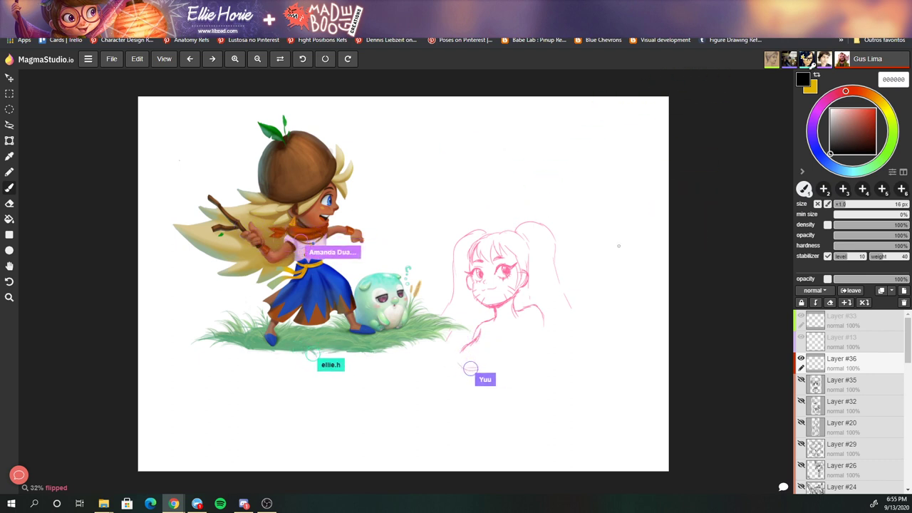
{"action": "key", "text": "ctrl+z"}
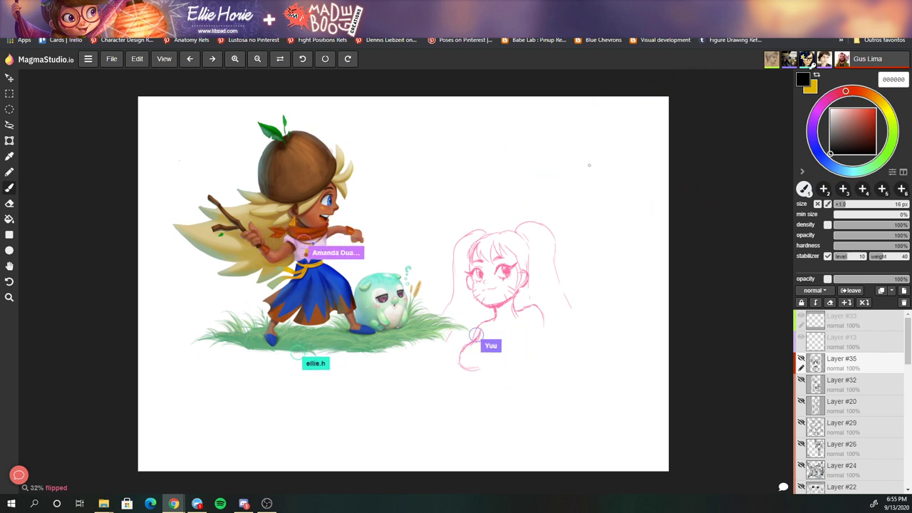
{"action": "left_click", "coordinate": [564, 173]}
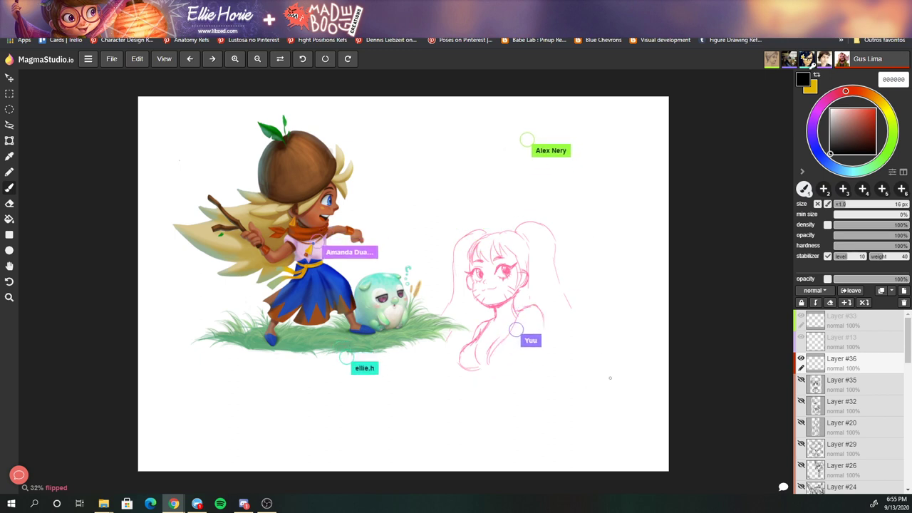
- Draw an ape's muzzle below the pink figure, with a curved upper edge, nostrils, round jaw and a large ear beside it
{"action": "mouse_move", "coordinate": [616, 389]}
{"action": "left_mouse_down"}
{"action": "mouse_move", "coordinate": [595, 370]}
{"action": "mouse_move", "coordinate": [607, 377]}
{"action": "mouse_move", "coordinate": [572, 369]}
{"action": "left_mouse_up"}
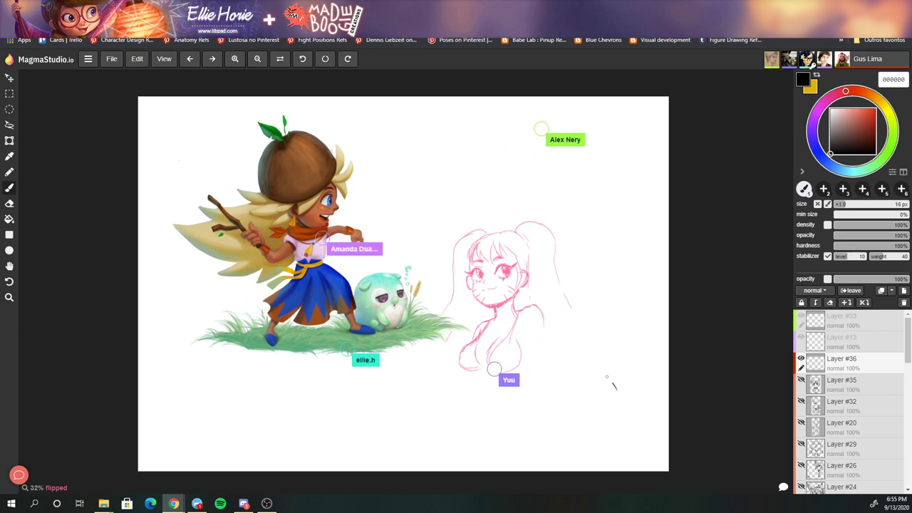
{"action": "key", "text": "ctrl+z"}
{"action": "key", "text": "ctrl+y"}
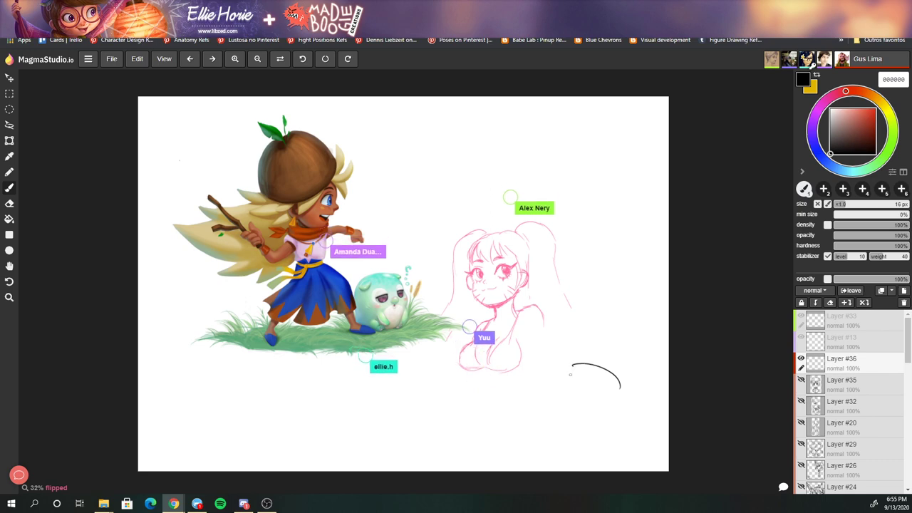
{"action": "key", "text": "ctrl+z"}
{"action": "key", "text": "ctrl+y"}
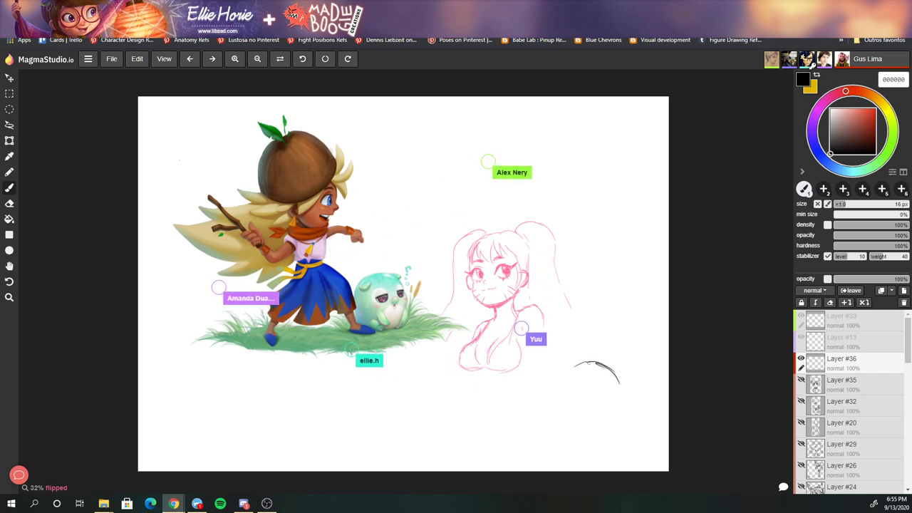
{"action": "mouse_move", "coordinate": [619, 383]}
{"action": "left_mouse_down"}
{"action": "mouse_move", "coordinate": [592, 363]}
{"action": "mouse_move", "coordinate": [554, 372]}
{"action": "mouse_move", "coordinate": [574, 374]}
{"action": "left_mouse_up"}
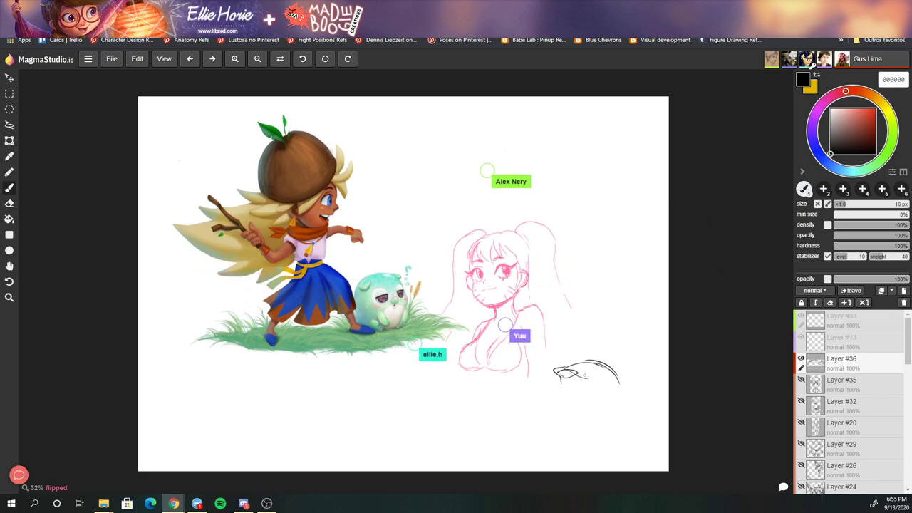
{"action": "mouse_move", "coordinate": [561, 375]}
{"action": "left_mouse_down"}
{"action": "mouse_move", "coordinate": [589, 412]}
{"action": "mouse_move", "coordinate": [619, 385]}
{"action": "left_mouse_up"}
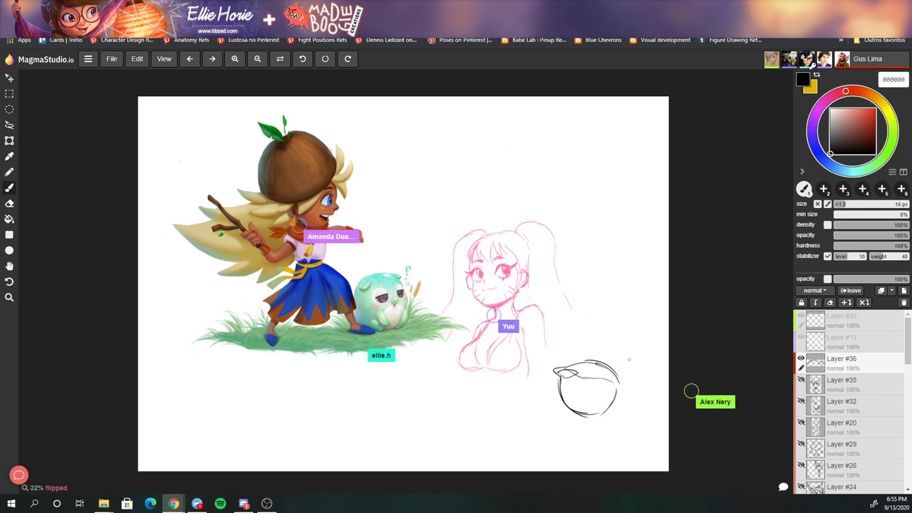
{"action": "mouse_move", "coordinate": [617, 386]}
{"action": "left_mouse_down"}
{"action": "mouse_move", "coordinate": [640, 365]}
{"action": "mouse_move", "coordinate": [651, 372]}
{"action": "mouse_move", "coordinate": [629, 387]}
{"action": "mouse_move", "coordinate": [644, 372]}
{"action": "left_mouse_up"}
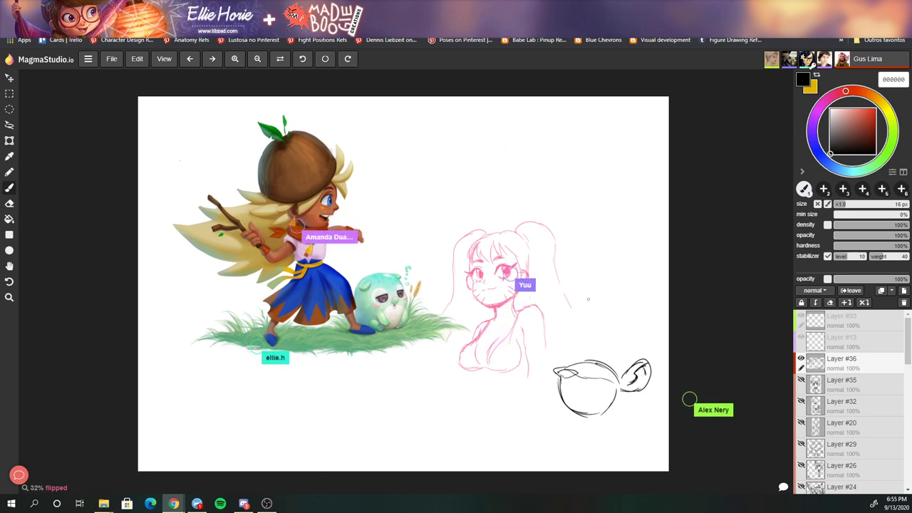
- Draw the ape's eyes and angry brow, then outline its tall head with a pointed hair tuft
{"action": "left_click_drag", "start_coordinate": [583, 348], "coordinate": [580, 361]}
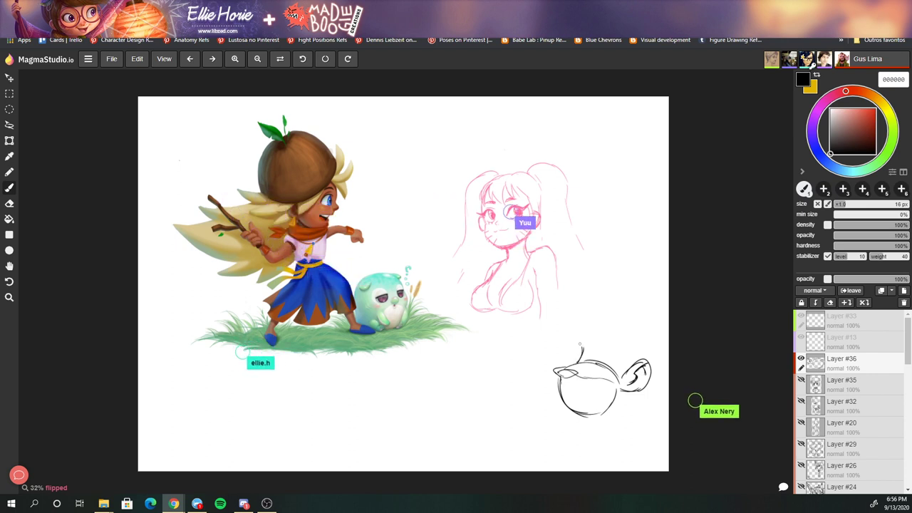
{"action": "left_click_drag", "start_coordinate": [579, 355], "coordinate": [582, 333]}
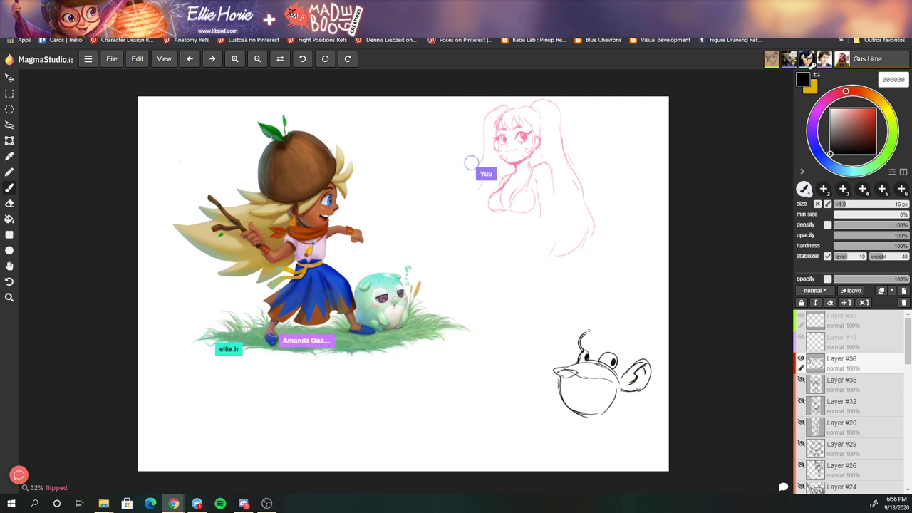
{"action": "key", "text": "e"}
{"action": "key", "text": "b"}
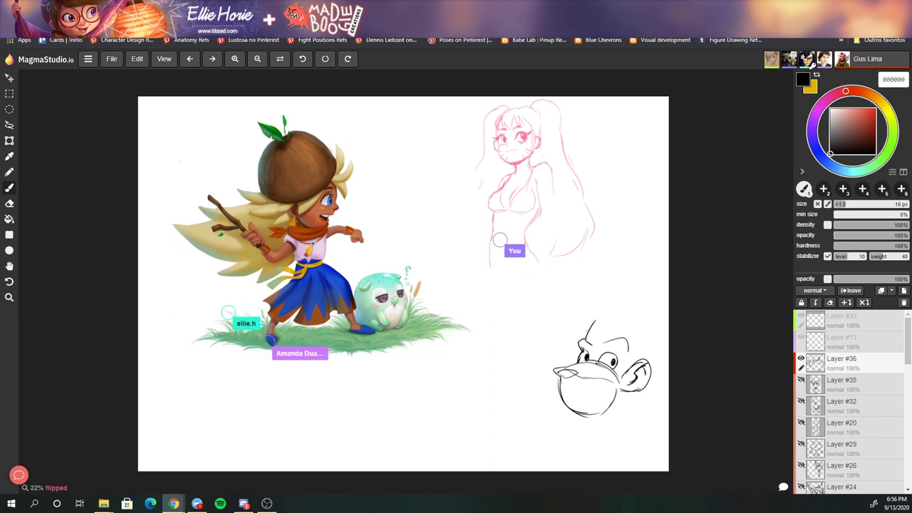
{"action": "key", "text": "ctrl+z"}
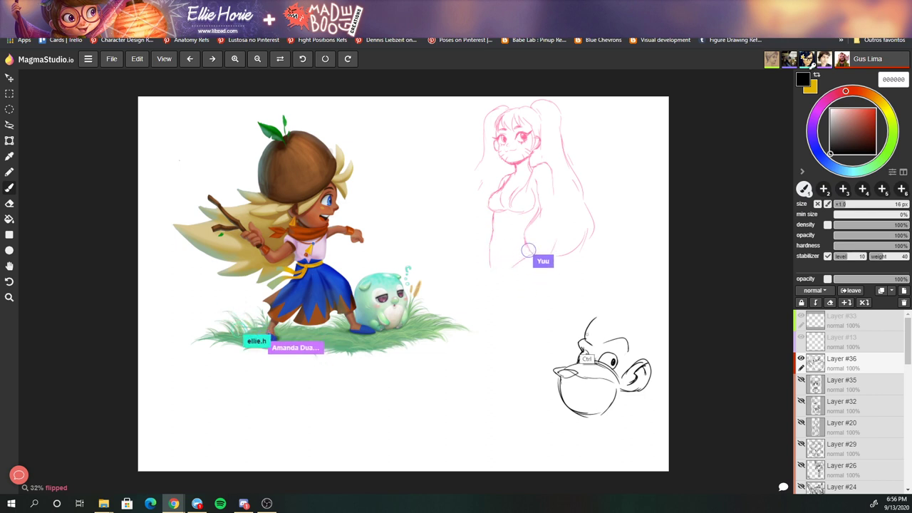
{"action": "key", "text": "ctrl+z"}
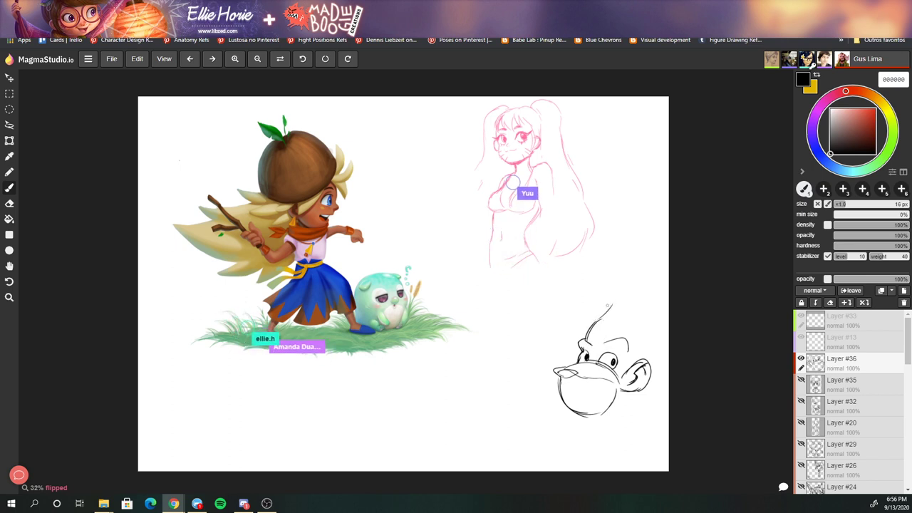
{"action": "key", "text": "ctrl+z"}
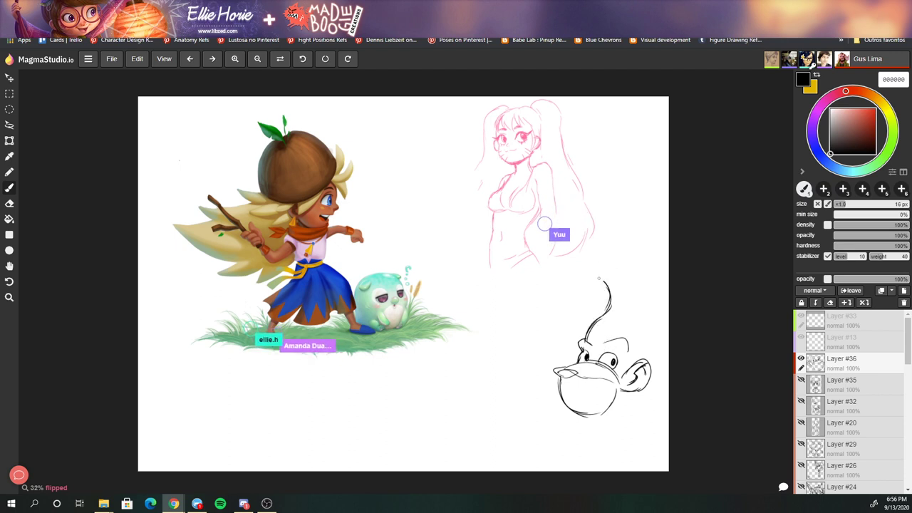
{"action": "key", "text": "ctrl+z"}
{"action": "key", "text": "ctrl+z"}
{"action": "key", "text": "ctrl+z"}
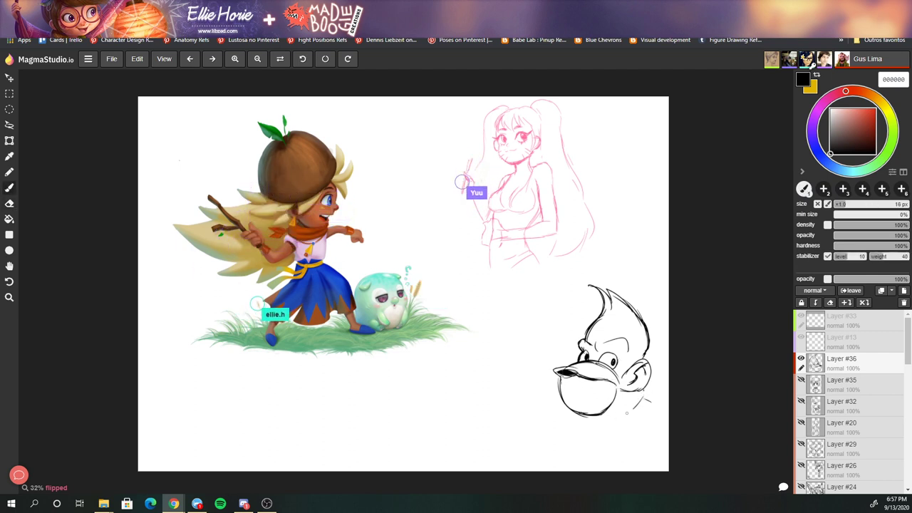
- Draw the ape's neck line and clean up the outline of its ear with the eraser
{"action": "key", "text": "e"}
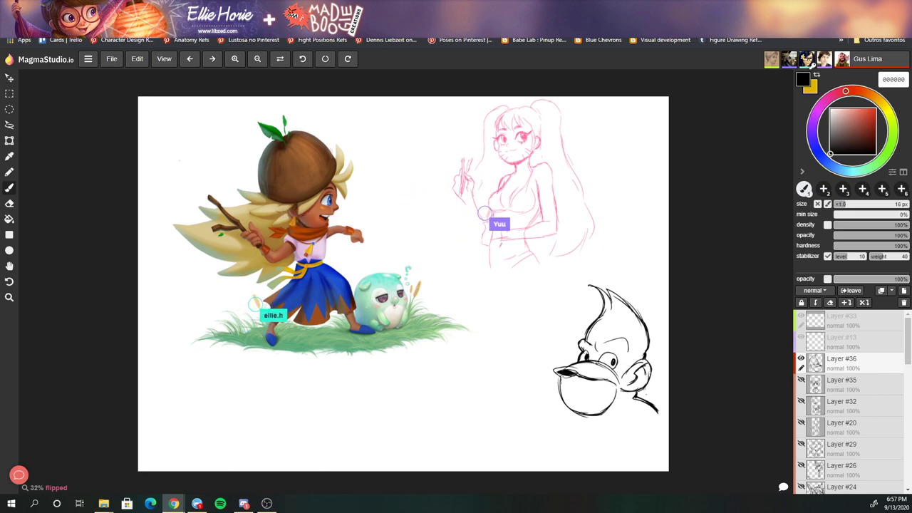
{"action": "key", "text": "e"}
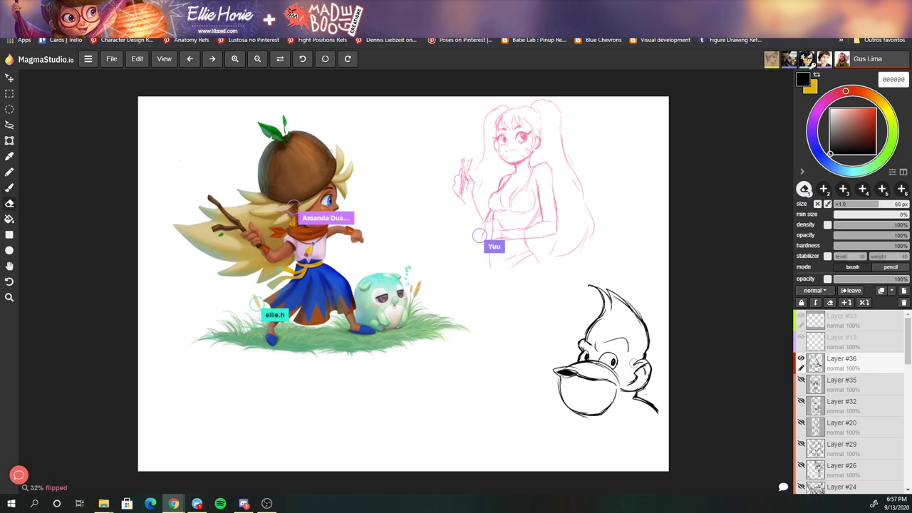
{"action": "key", "text": "b"}
{"action": "key", "text": "e"}
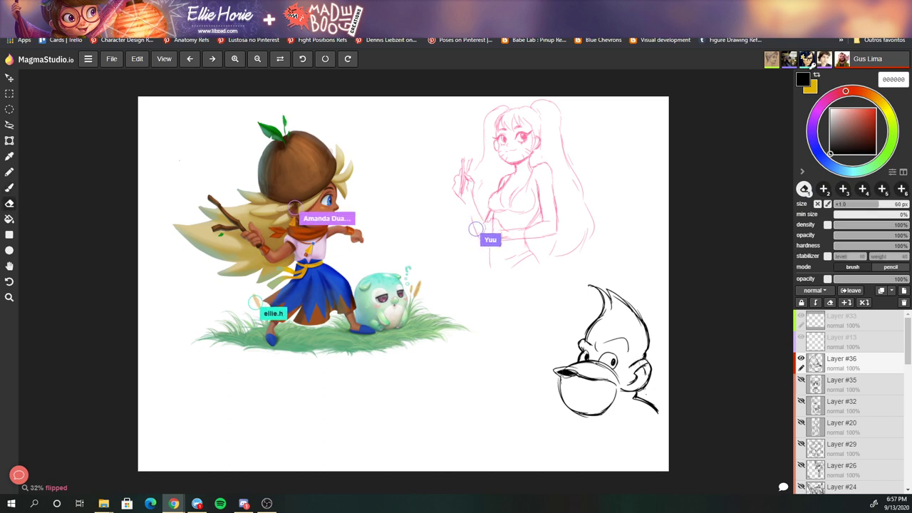
- Clear the ape head and sketch a small face in black with slanted brows, an eye, a pointed nose and an upper lip
{"action": "key", "text": "b"}
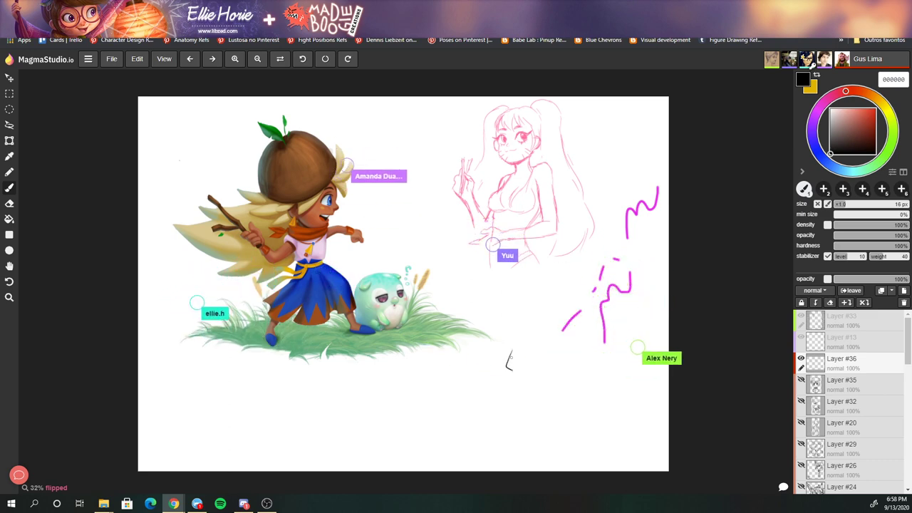
{"action": "mouse_move", "coordinate": [508, 365]}
{"action": "left_mouse_down"}
{"action": "mouse_move", "coordinate": [517, 369]}
{"action": "mouse_move", "coordinate": [512, 388]}
{"action": "mouse_move", "coordinate": [536, 356]}
{"action": "left_mouse_up"}
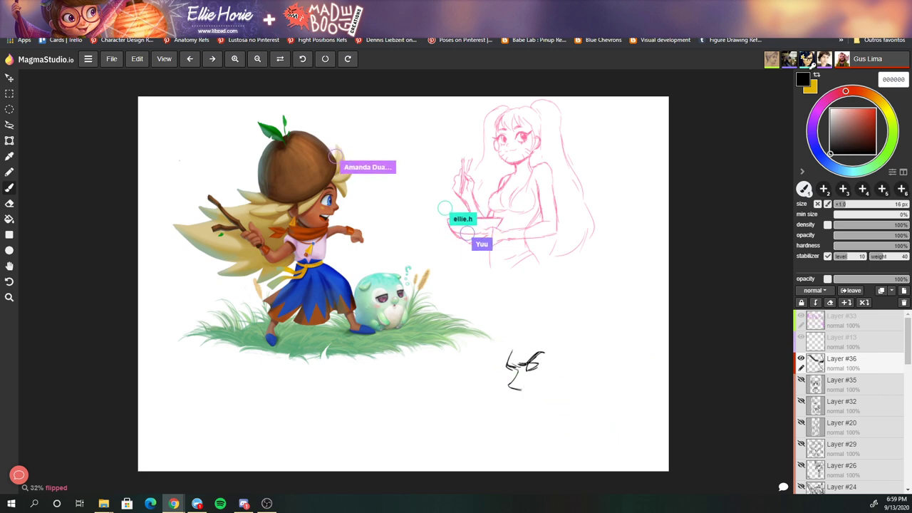
{"action": "key", "text": "e"}
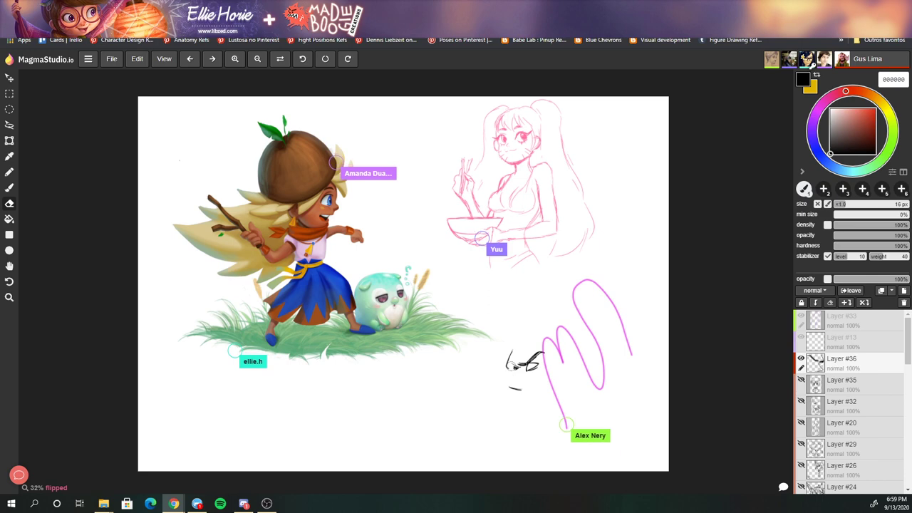
{"action": "key", "text": "b"}
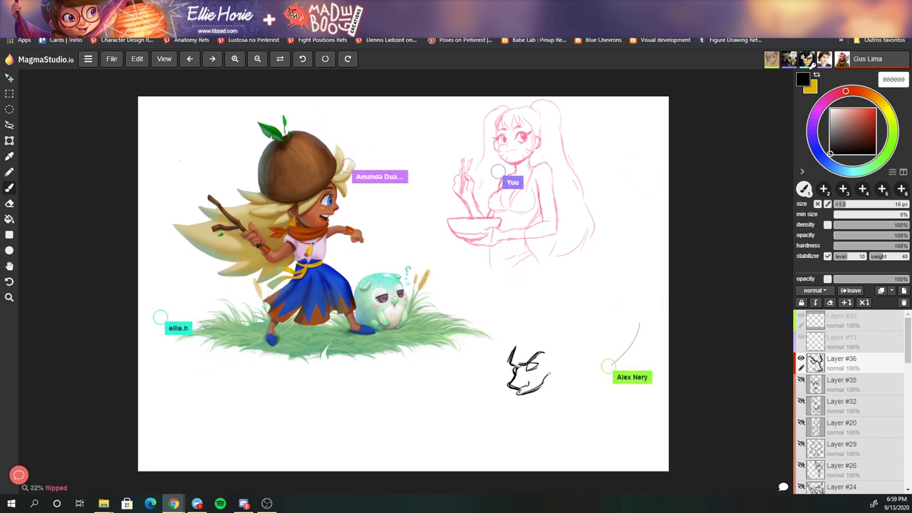
- Build the sketch into a toothy grinning face with a long jaw, pointed ear and swept hair outline
{"action": "left_click_drag", "start_coordinate": [547, 368], "coordinate": [553, 377]}
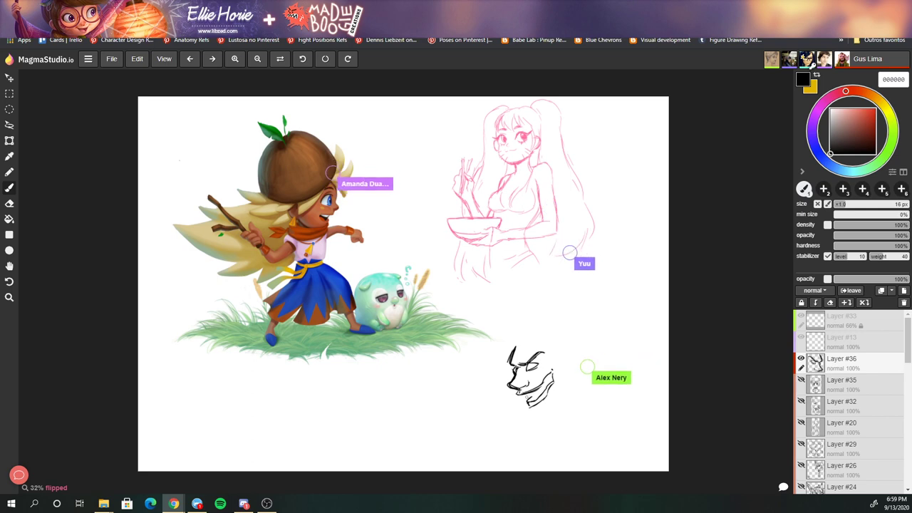
{"action": "key", "text": "e"}
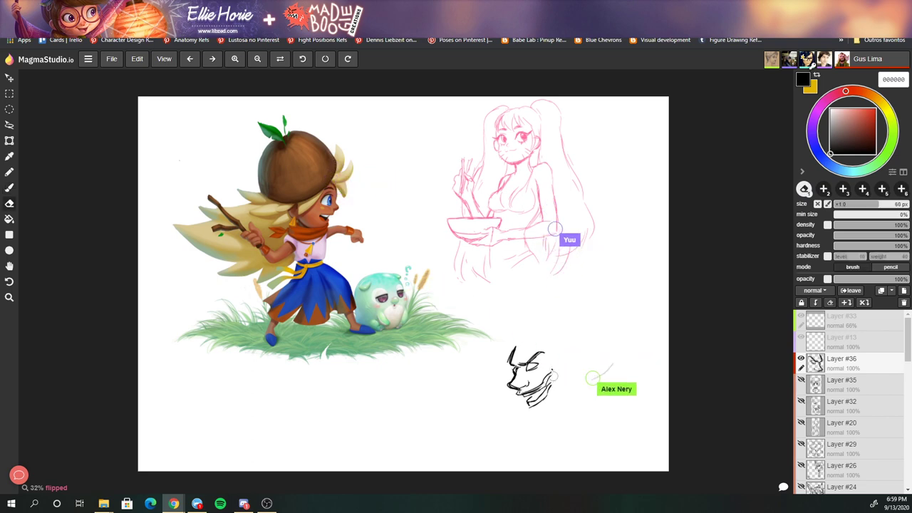
{"action": "key", "text": "b"}
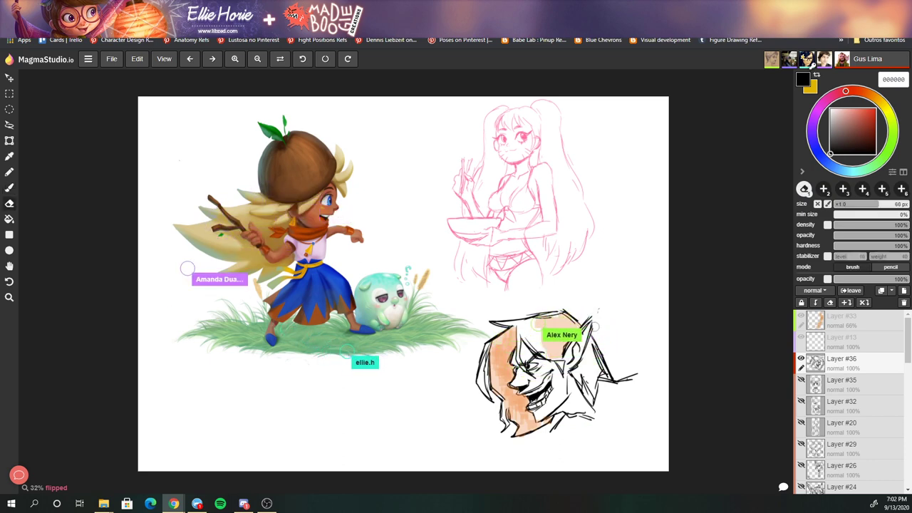
- Redraw the grinning face's pointed ear, and erase and rework the neck and hair lines behind its jaw
{"action": "key", "text": "e"}
{"action": "key", "text": "b"}
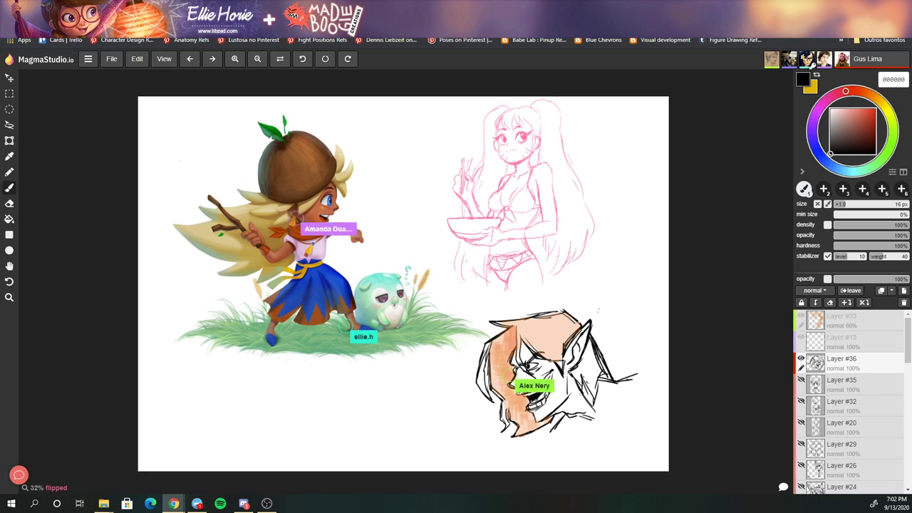
{"action": "key", "text": "e"}
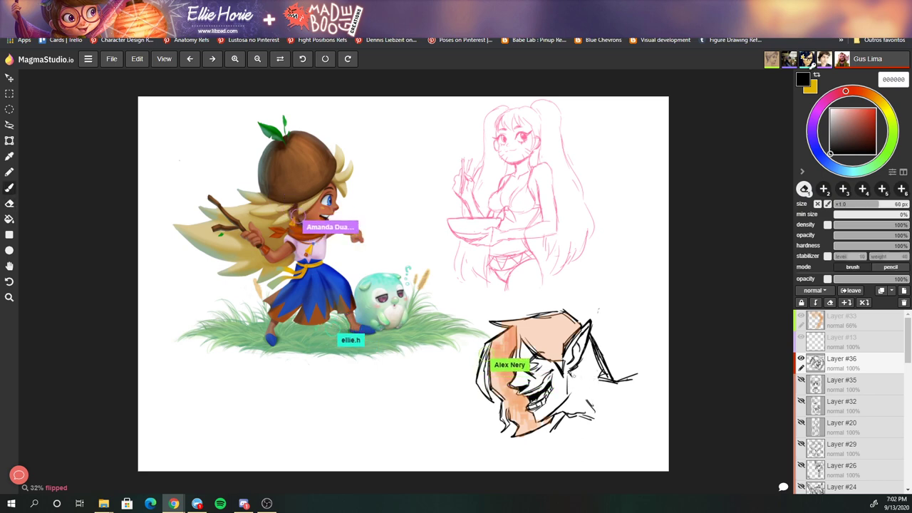
{"action": "key", "text": "b"}
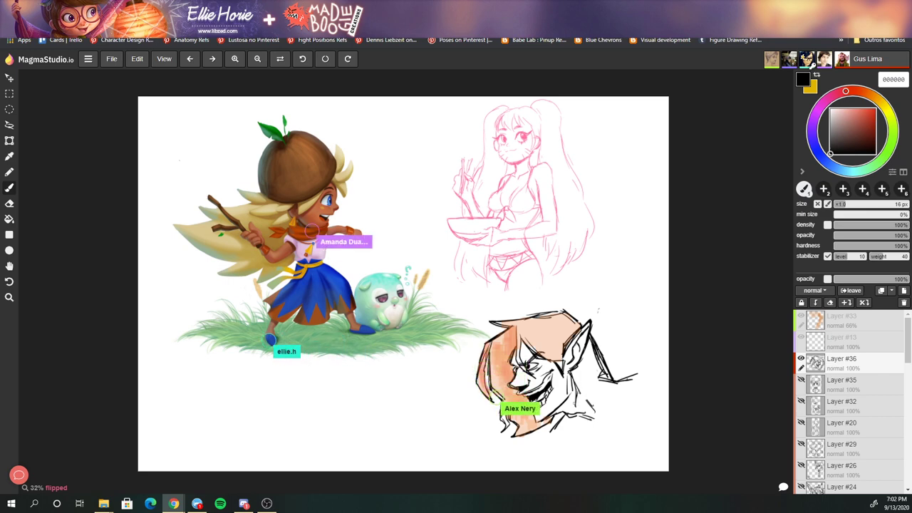
{"action": "key", "text": "e"}
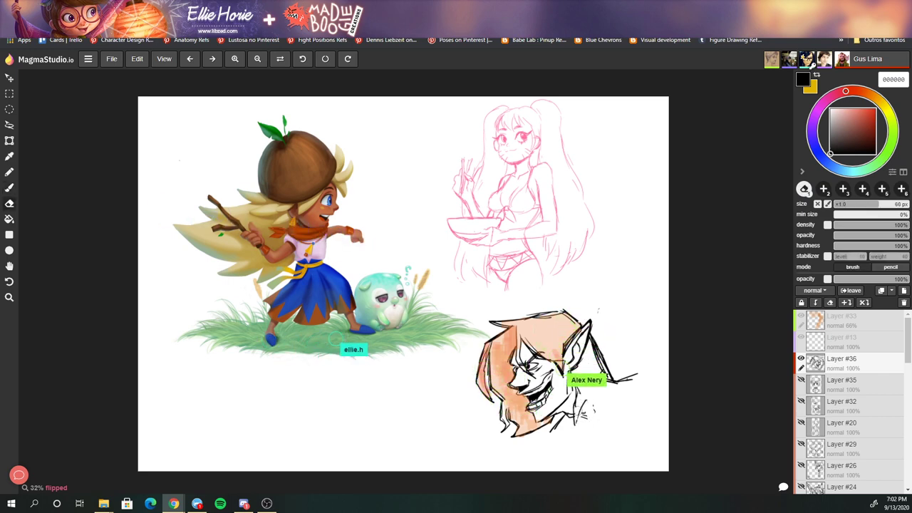
{"action": "key", "text": "b"}
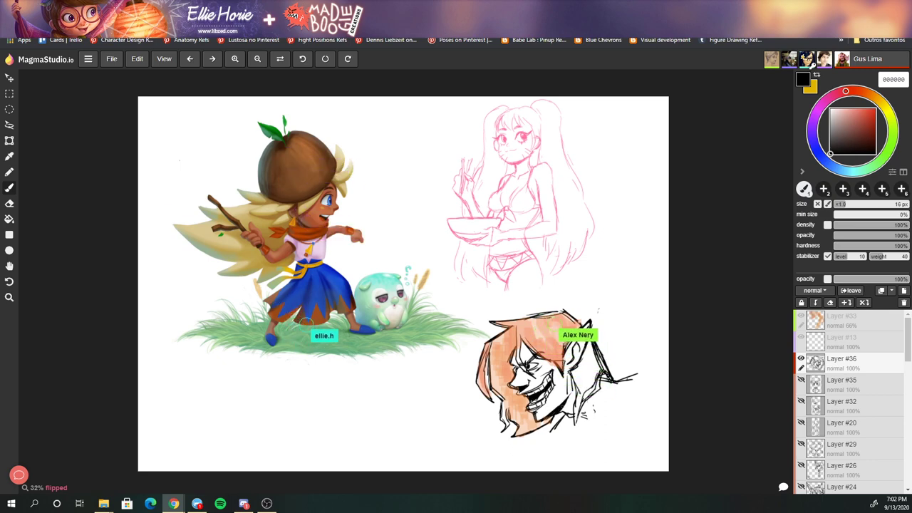
{"action": "key", "text": "e"}
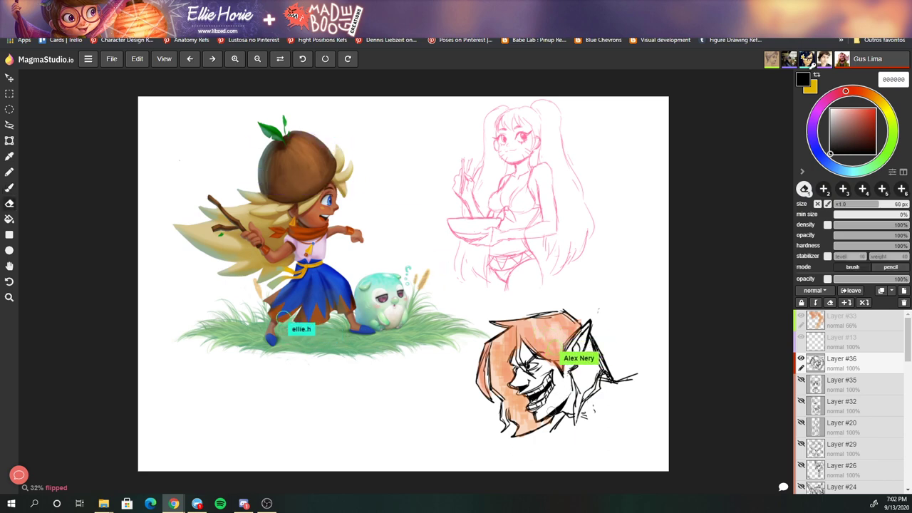
- Try black contour strokes over the pink figure's chest, waist and hip, and remove them again
{"action": "key", "text": "b"}
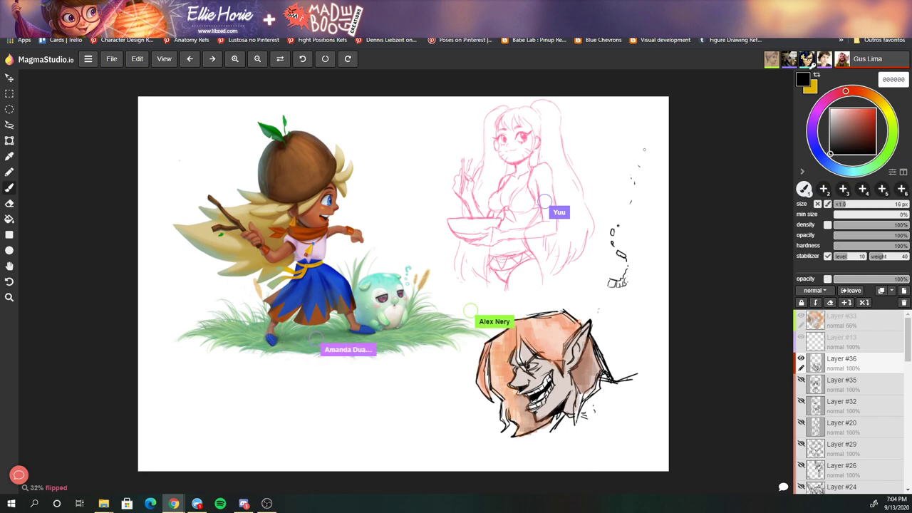
{"action": "key", "text": "e"}
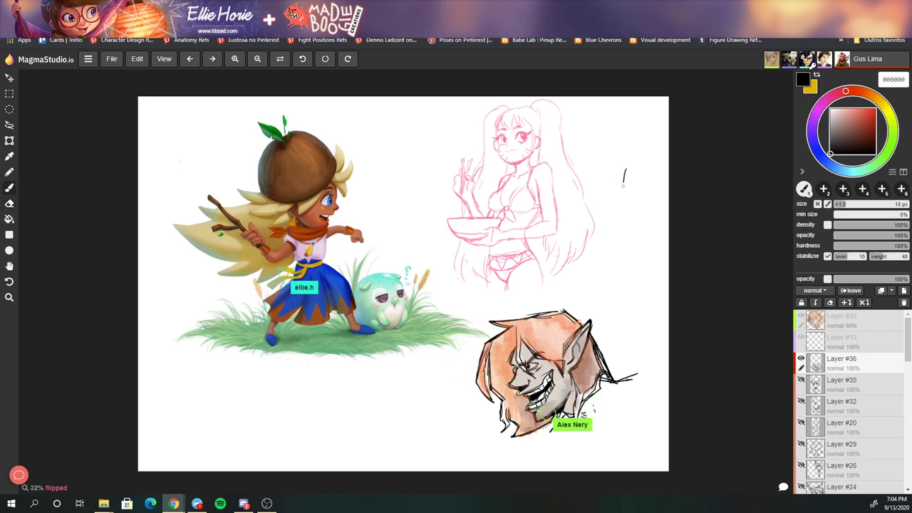
{"action": "key", "text": "b"}
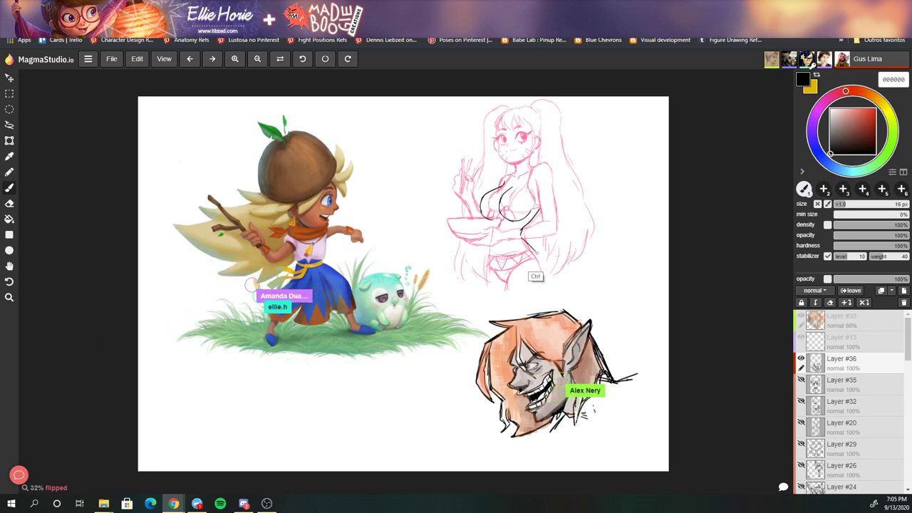
{"action": "left_click_drag", "start_coordinate": [539, 254], "coordinate": [548, 288]}
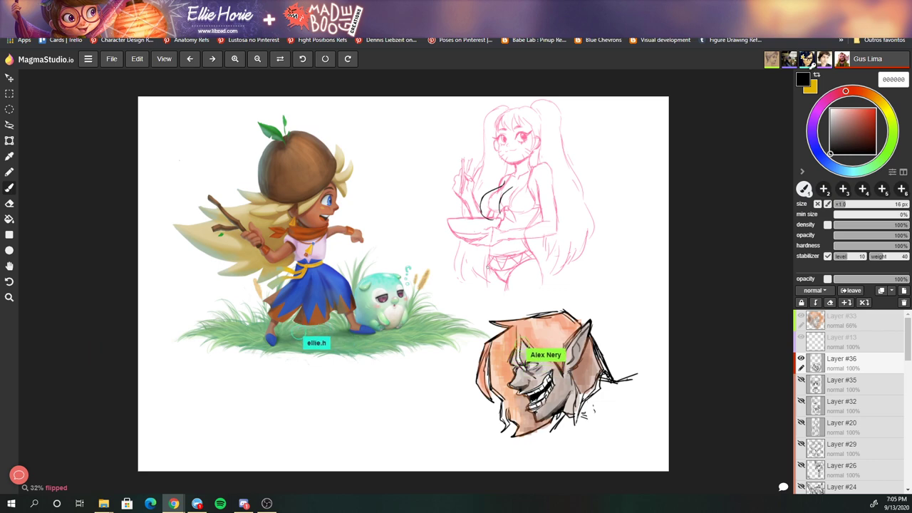
{"action": "key", "text": "e"}
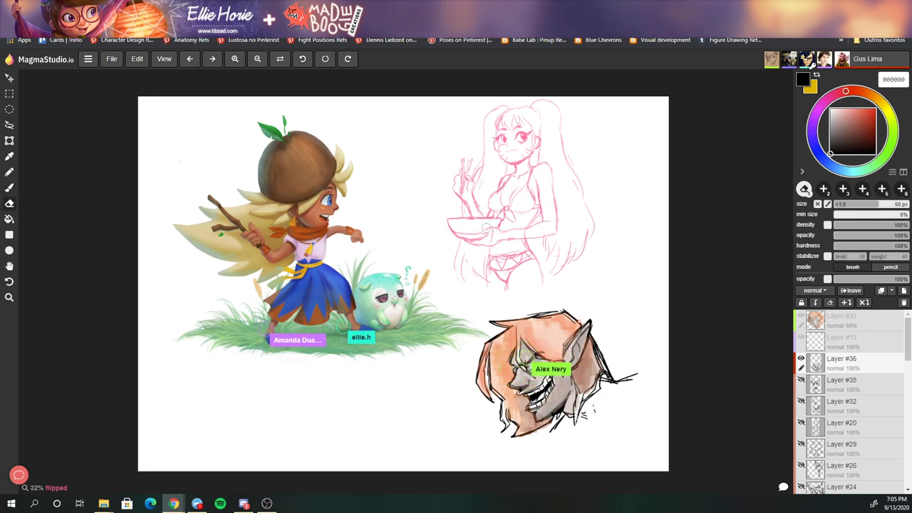
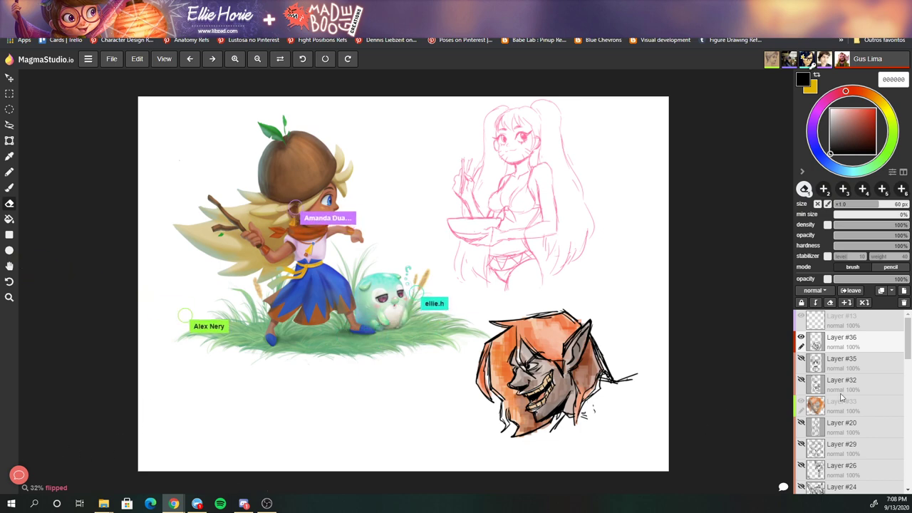
- Hide the grinning face's line art on Layer #36 and its orange and grey colouring on Layer #33
{"action": "scroll", "coordinate": [877, 387], "scroll_direction": "down", "scroll_amount": 1}
{"action": "scroll", "coordinate": [877, 387], "scroll_direction": "down", "scroll_amount": 5}
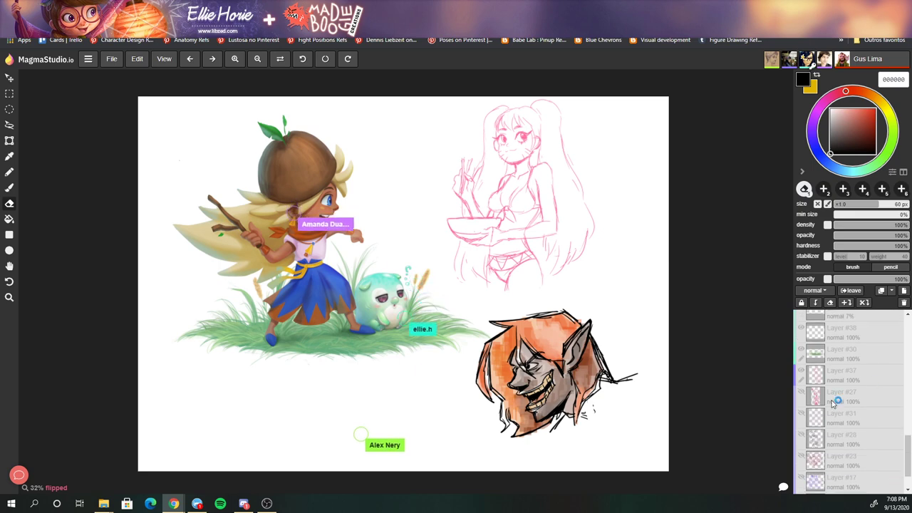
{"action": "scroll", "coordinate": [830, 398], "scroll_direction": "up", "scroll_amount": 6}
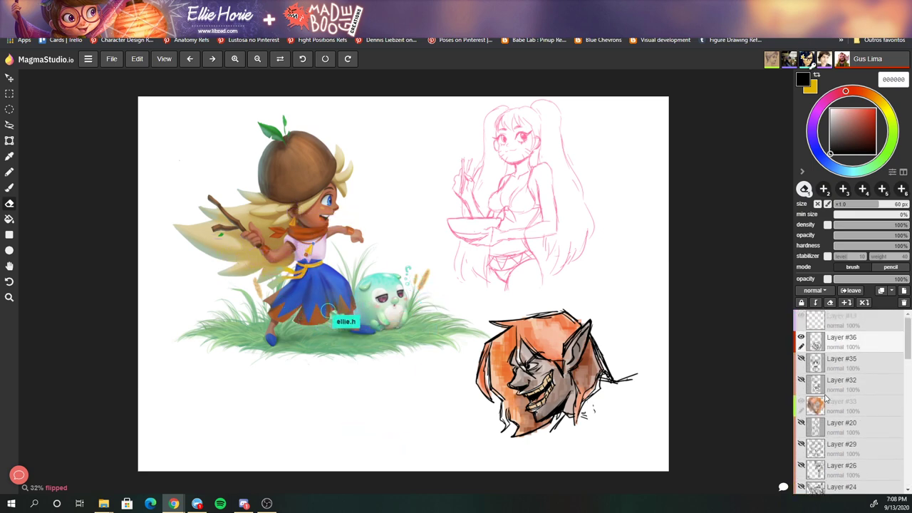
{"action": "left_click", "coordinate": [801, 339]}
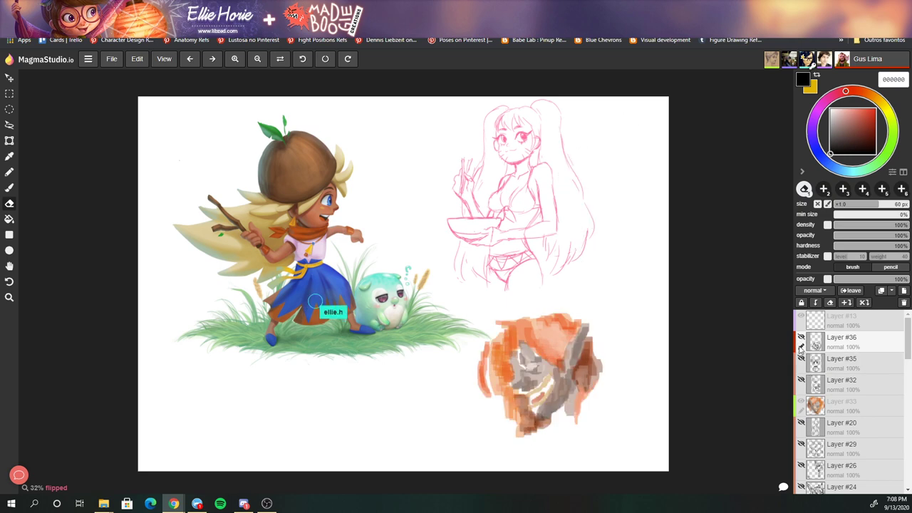
{"action": "left_click", "coordinate": [801, 340]}
{"action": "left_click", "coordinate": [801, 339]}
{"action": "left_click", "coordinate": [802, 403]}
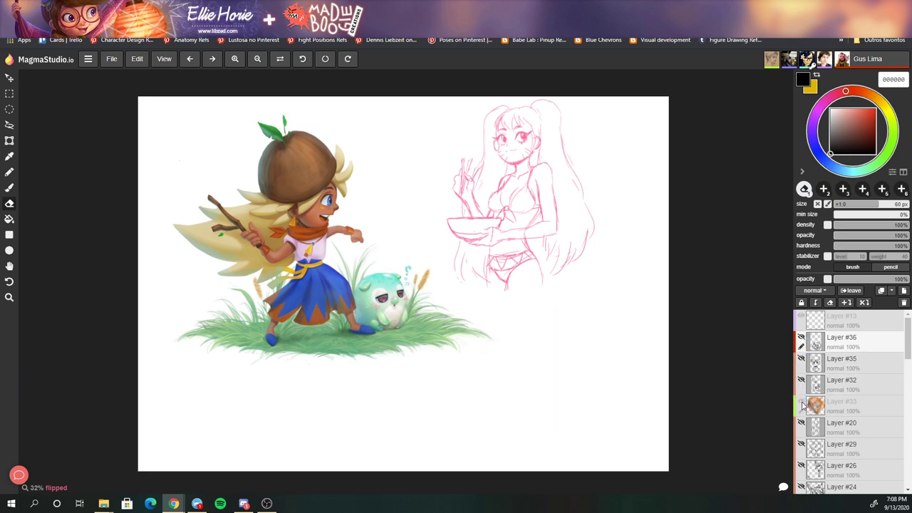
- Show and hide Layers #20 and #29 in turn to review the standing lizard and strawberry cupcake sketches
{"action": "scroll", "coordinate": [824, 402], "scroll_direction": "down", "scroll_amount": 2}
{"action": "left_click", "coordinate": [801, 327]}
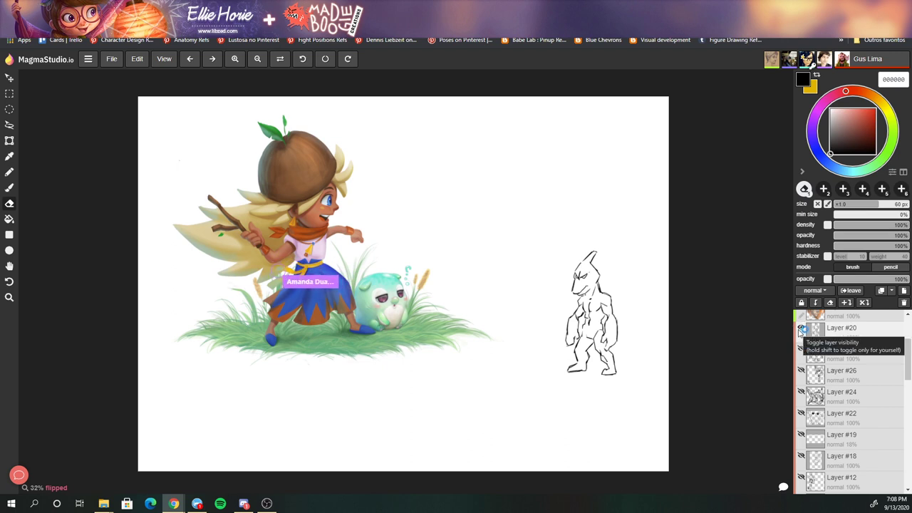
{"action": "left_click", "coordinate": [801, 328]}
{"action": "left_click", "coordinate": [802, 349]}
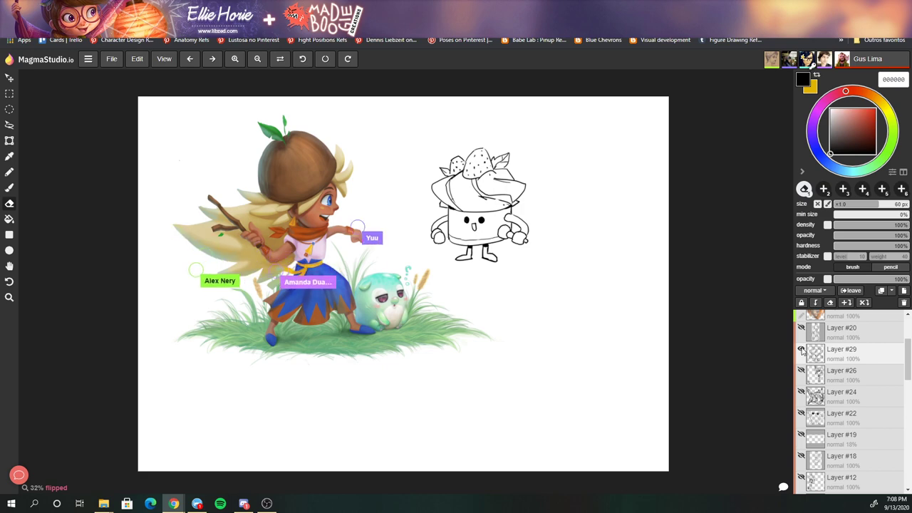
{"action": "left_click", "coordinate": [802, 349]}
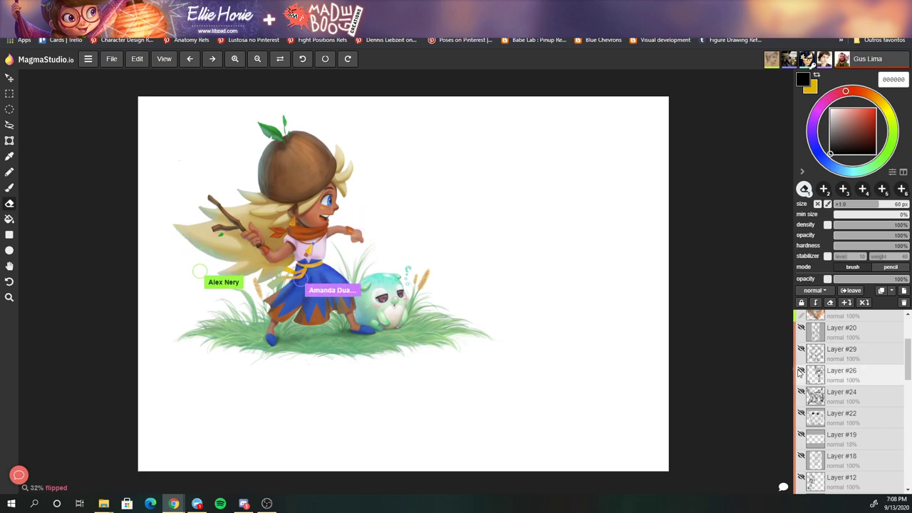
- Show and hide Layers #26 and #24 in turn to review the many-armed character and the spiky fish
{"action": "left_click", "coordinate": [801, 370]}
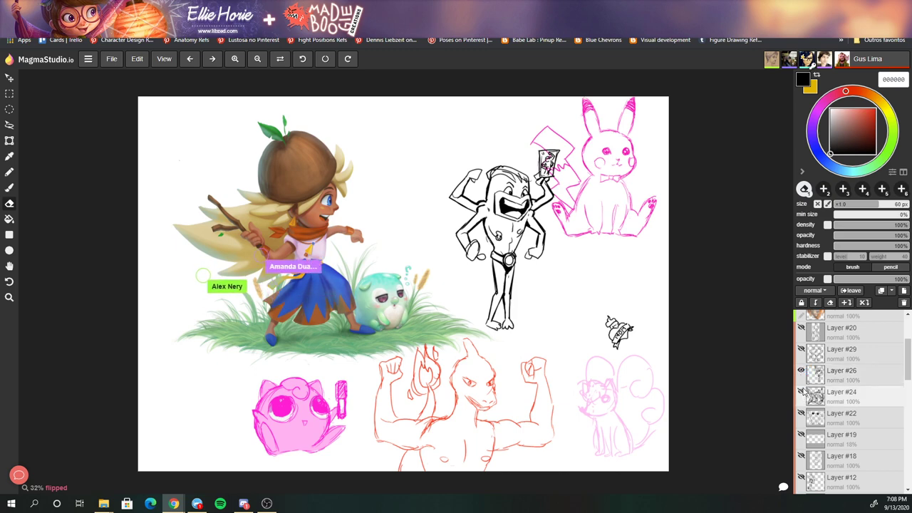
{"action": "left_click", "coordinate": [801, 393]}
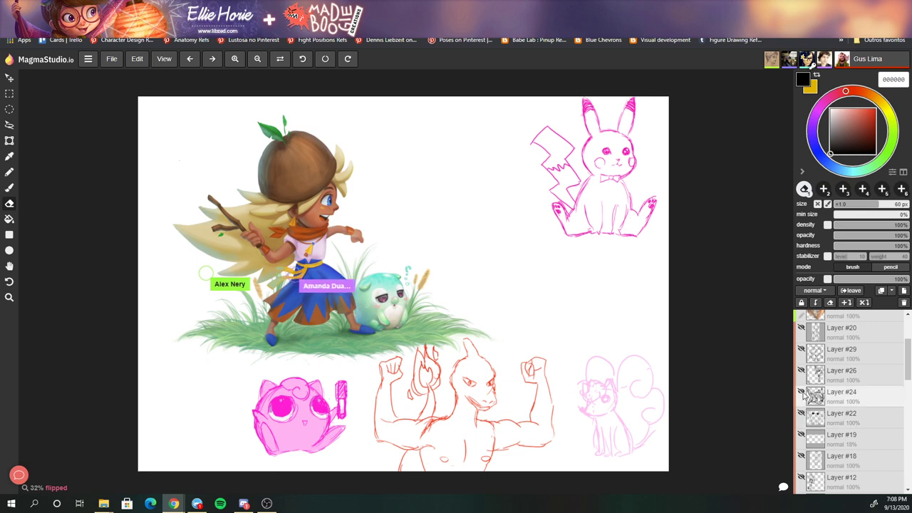
{"action": "left_click", "coordinate": [801, 392]}
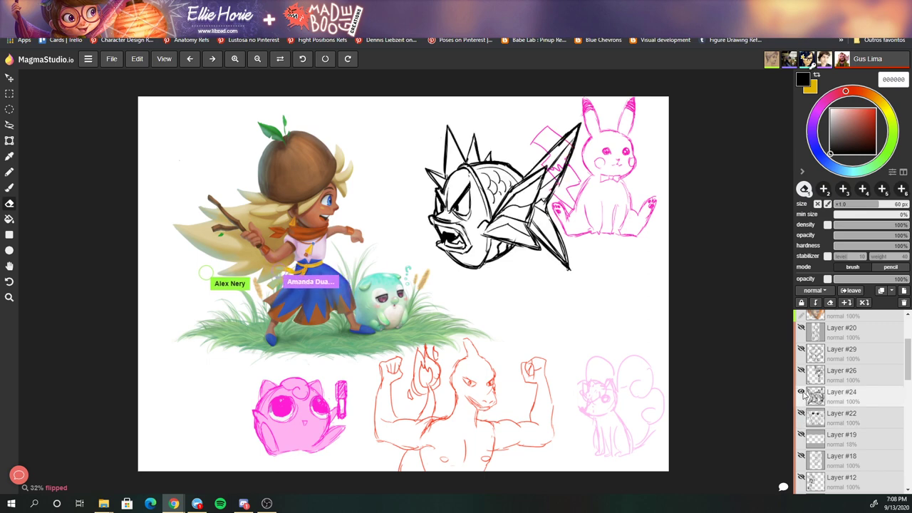
{"action": "left_click", "coordinate": [801, 393]}
- Show and hide Layers #19 and #18 in turn to review the faint character sketches and the muscular Pikachu with Vulpix
{"action": "scroll", "coordinate": [801, 393], "scroll_direction": "down", "scroll_amount": 1}
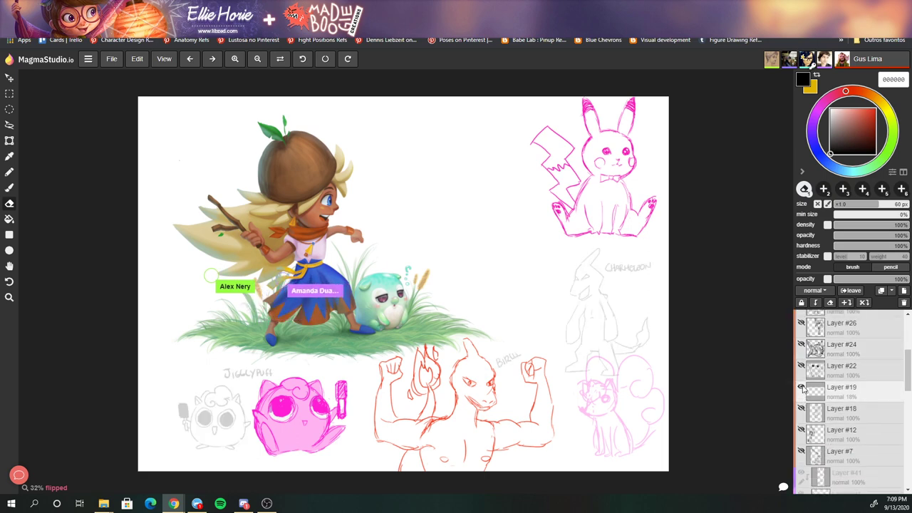
{"action": "left_click", "coordinate": [801, 388]}
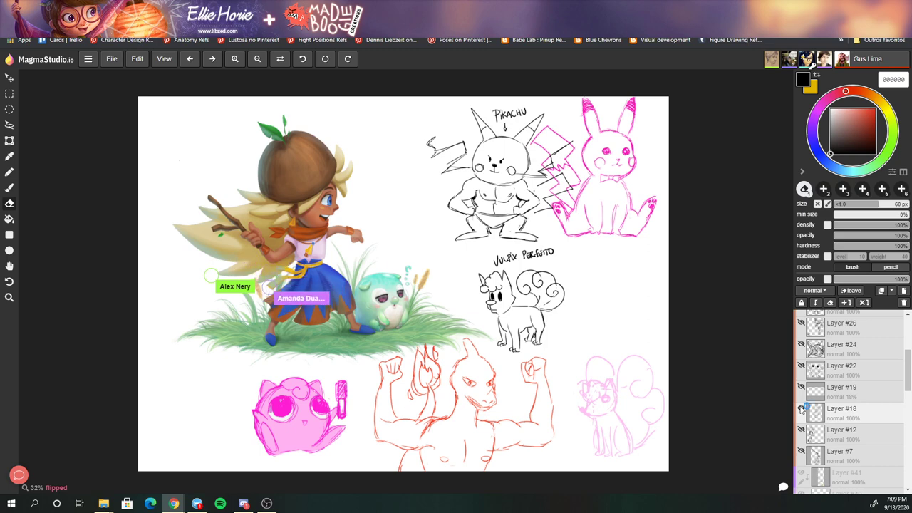
{"action": "left_click", "coordinate": [801, 408]}
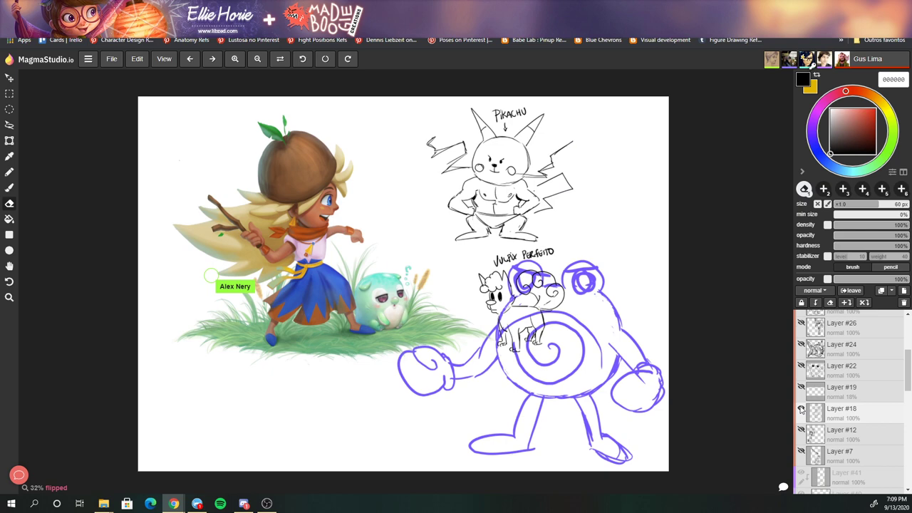
{"action": "left_click", "coordinate": [802, 408]}
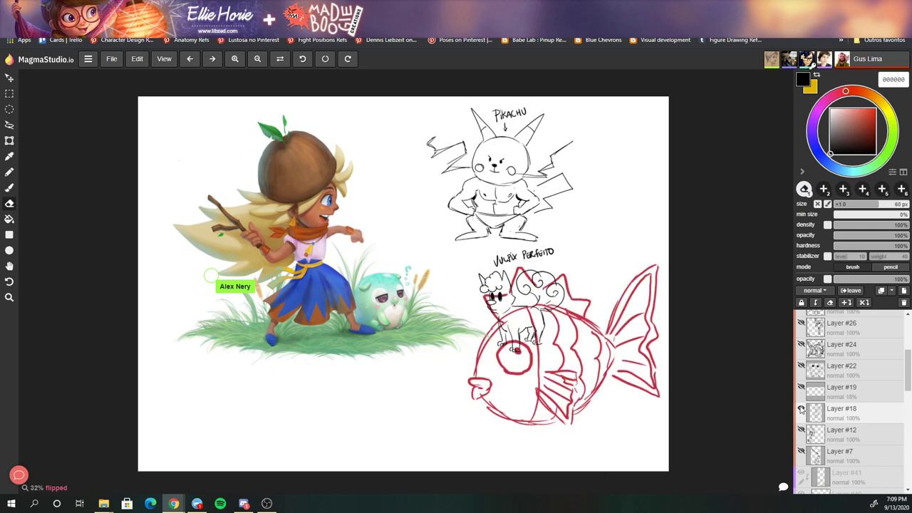
- Toggle the visibility of Layer #12 to review the long-legged plant creature and the dog sketch
{"action": "scroll", "coordinate": [803, 388], "scroll_direction": "down", "scroll_amount": 1}
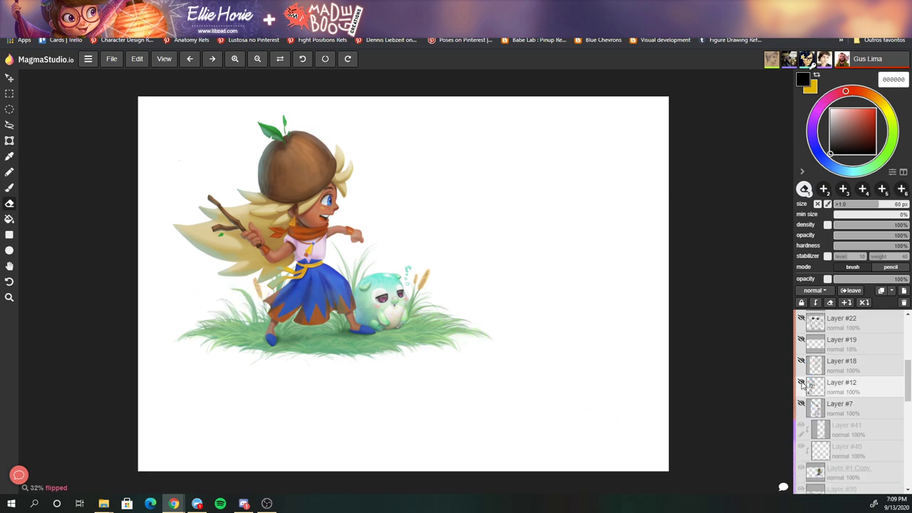
{"action": "left_click", "coordinate": [801, 385]}
{"action": "left_click", "coordinate": [801, 385]}
{"action": "left_click", "coordinate": [801, 384]}
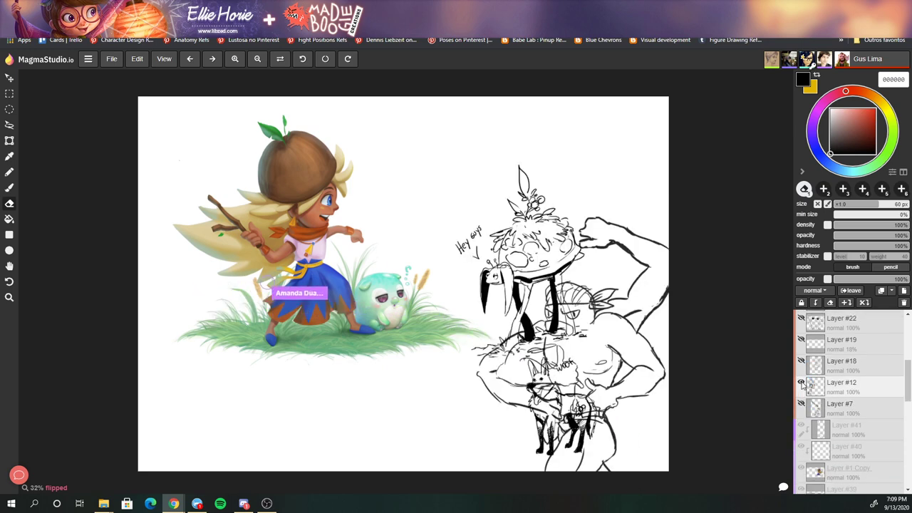
{"action": "left_click", "coordinate": [801, 385]}
{"action": "left_click", "coordinate": [801, 385]}
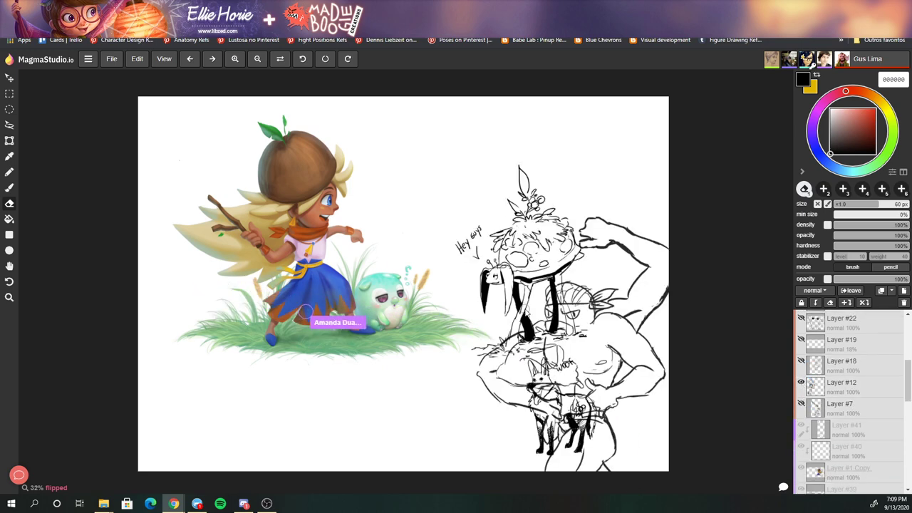
- Review the muscular bandana figure on Layer #7, check the remaining layers, and leave the old sketches hidden
{"action": "left_click", "coordinate": [804, 189]}
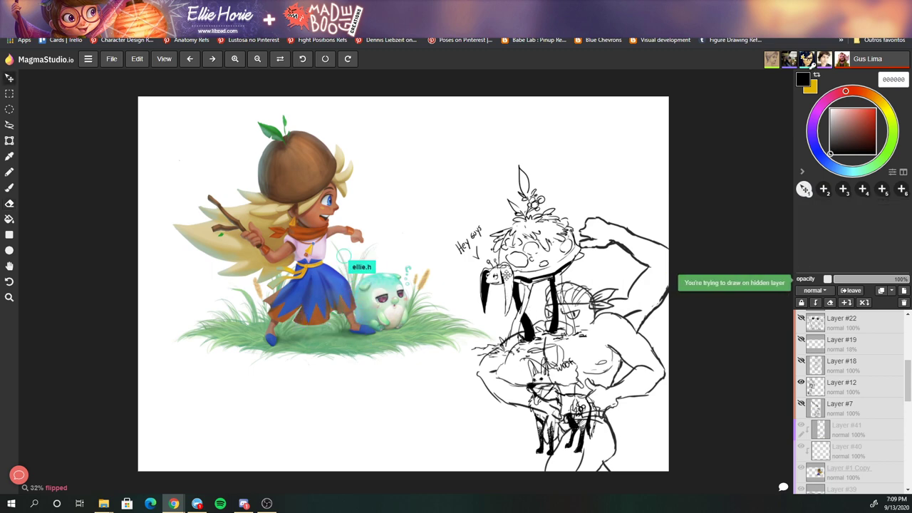
{"action": "left_click", "coordinate": [801, 404]}
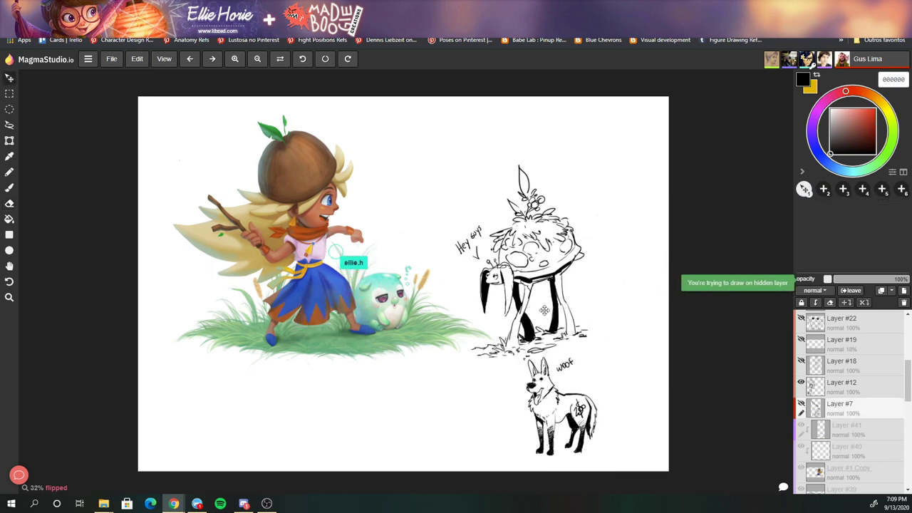
{"action": "mouse_move", "coordinate": [658, 364]}
{"action": "left_mouse_down"}
{"action": "mouse_move", "coordinate": [639, 342]}
{"action": "mouse_move", "coordinate": [677, 351]}
{"action": "left_mouse_up"}
{"action": "scroll", "coordinate": [831, 392], "scroll_direction": "down", "scroll_amount": 1}
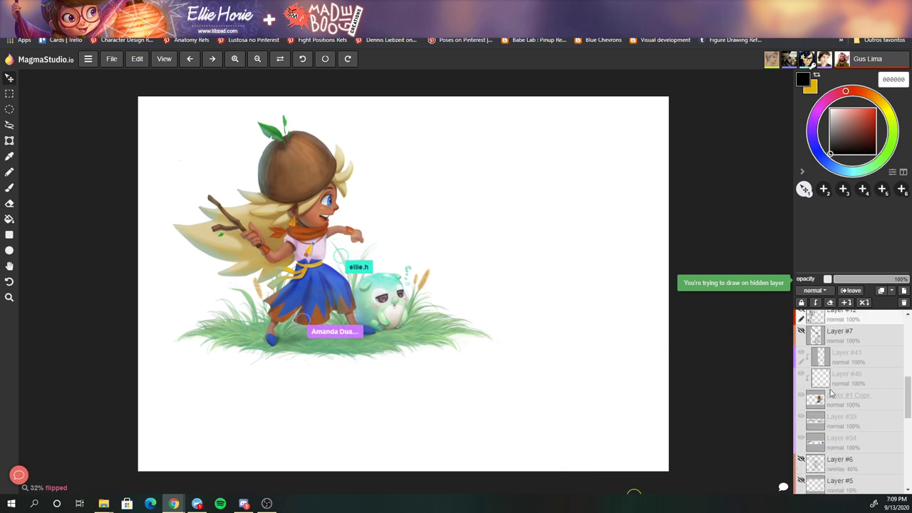
{"action": "left_click", "coordinate": [802, 353]}
{"action": "scroll", "coordinate": [810, 421], "scroll_direction": "down", "scroll_amount": 3}
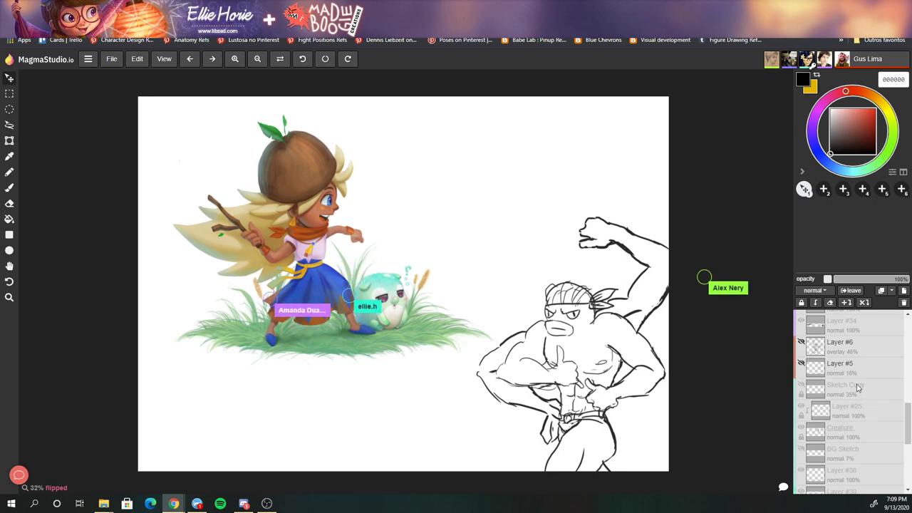
{"action": "scroll", "coordinate": [859, 381], "scroll_direction": "up", "scroll_amount": 5}
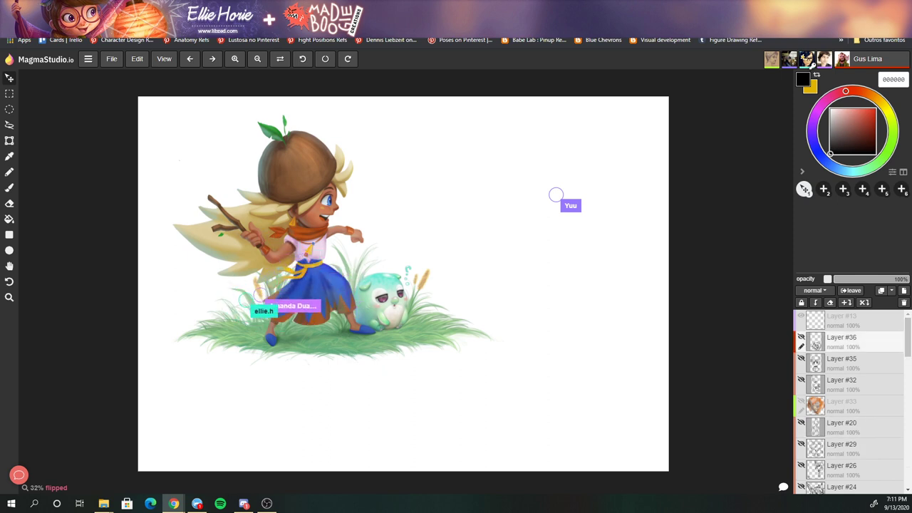
- Add a new layer directly above Layer #36 and switch to the brush
{"action": "key", "text": "ctrl+shift+n"}
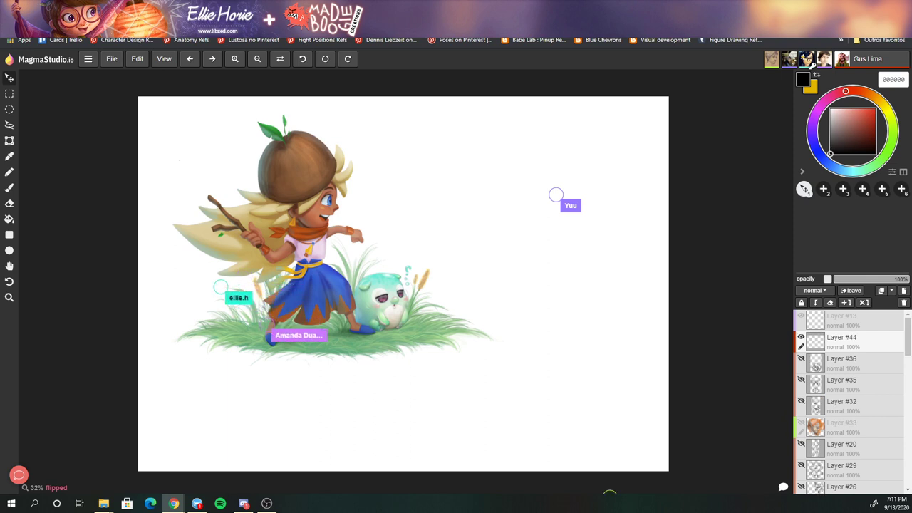
{"action": "key", "text": "b"}
{"action": "mouse_move", "coordinate": [576, 290]}
{"action": "left_mouse_down"}
{"action": "mouse_move", "coordinate": [590, 353]}
{"action": "mouse_move", "coordinate": [617, 334]}
{"action": "left_mouse_up"}
{"action": "key", "text": "ctrl+z"}
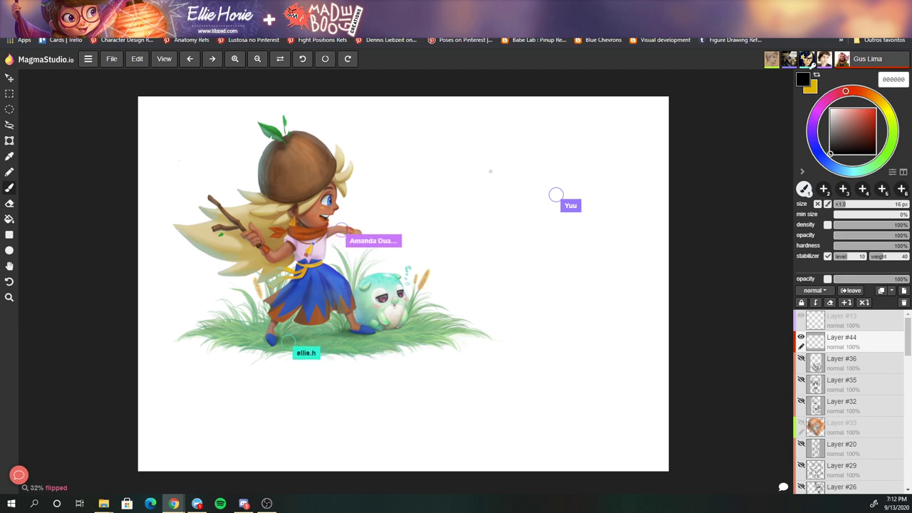
{"action": "left_click_drag", "start_coordinate": [490, 171], "coordinate": [492, 209]}
{"action": "mouse_move", "coordinate": [488, 164]}
{"action": "left_mouse_down"}
{"action": "mouse_move", "coordinate": [509, 223]}
{"action": "mouse_move", "coordinate": [489, 206]}
{"action": "mouse_move", "coordinate": [493, 214]}
{"action": "mouse_move", "coordinate": [491, 187]}
{"action": "mouse_move", "coordinate": [499, 214]}
{"action": "left_mouse_up"}
{"action": "key", "text": "ctrl+z"}
{"action": "key", "text": "ctrl+z"}
{"action": "key", "text": "ctrl+z"}
{"action": "key", "text": "ctrl+z"}
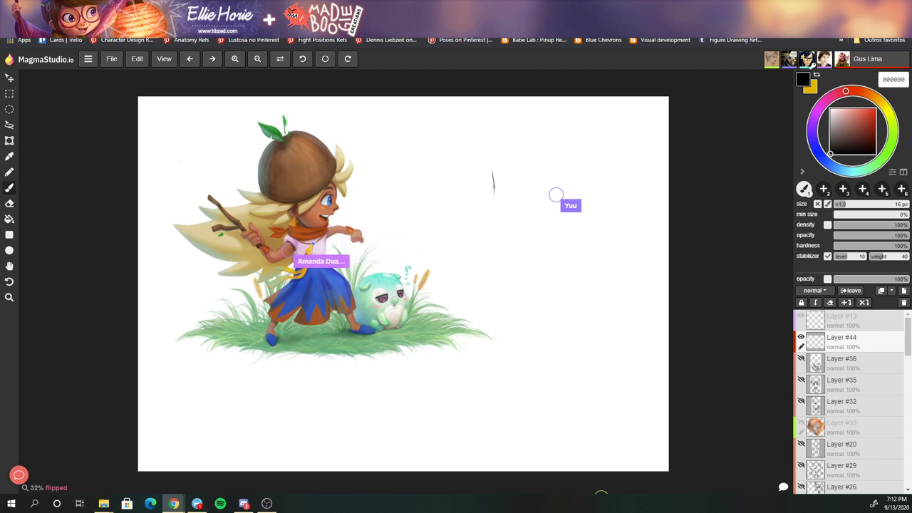
- Sketch the boy's rounded jaw, choppy fringe, large side-glancing eyes, raised brow, smile and ear on Layer #44
{"action": "mouse_move", "coordinate": [492, 172]}
{"action": "left_mouse_down"}
{"action": "mouse_move", "coordinate": [493, 194]}
{"action": "mouse_move", "coordinate": [529, 213]}
{"action": "left_mouse_up"}
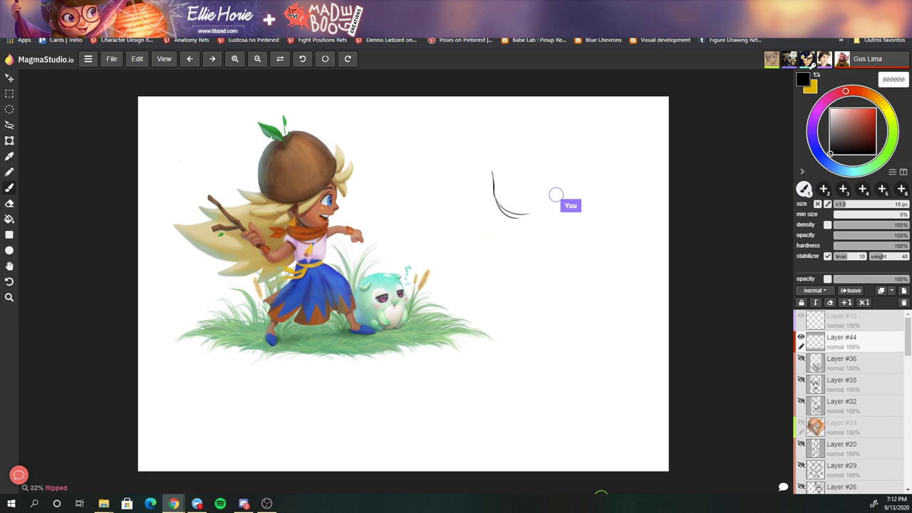
{"action": "key", "text": "ctrl+z"}
{"action": "key", "text": "ctrl+shift+z"}
{"action": "left_click_drag", "start_coordinate": [556, 194], "coordinate": [556, 195]}
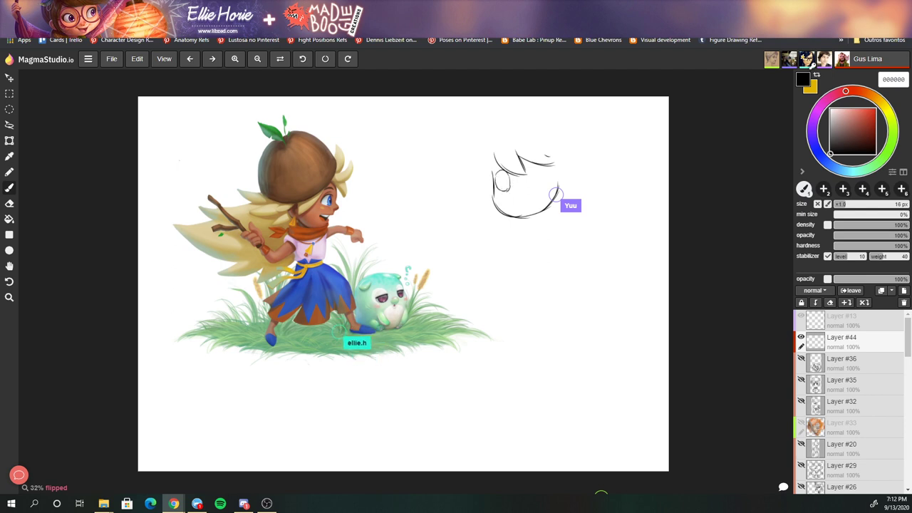
{"action": "key", "text": "ctrl"}
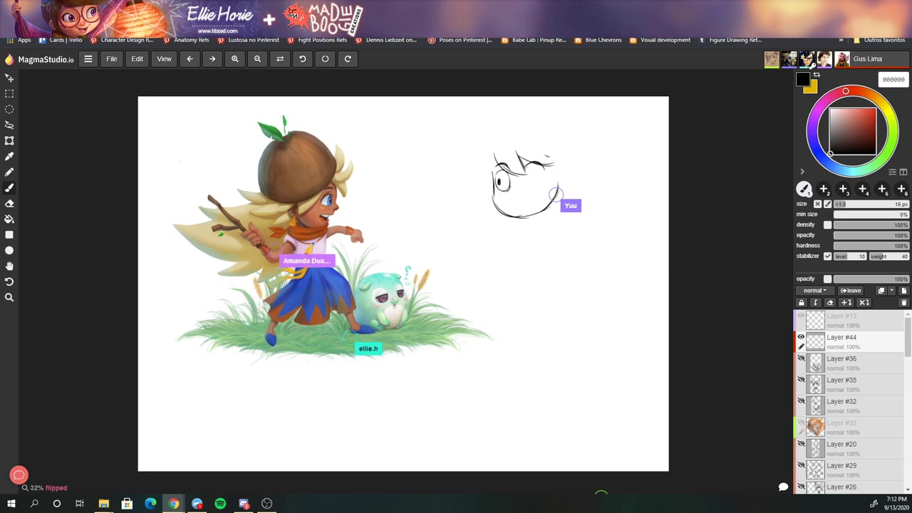
{"action": "key", "text": "ctrl"}
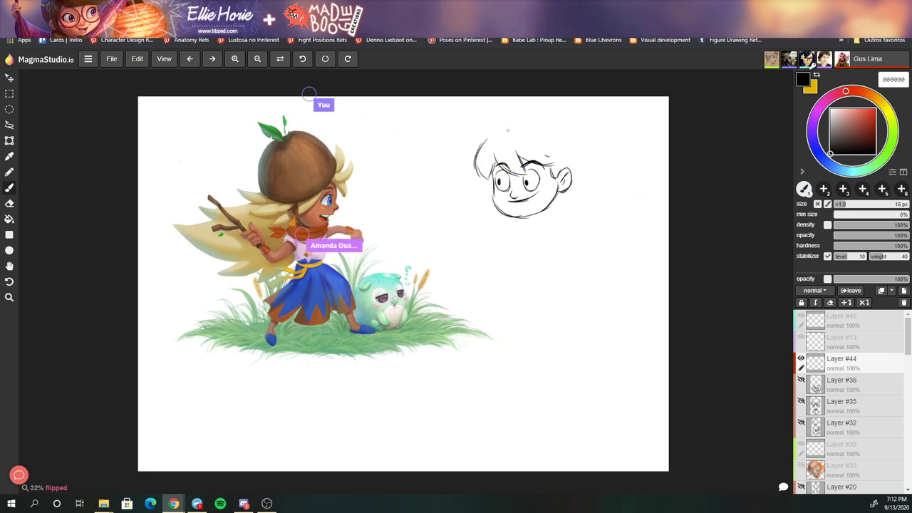
- Outline the rounded hair and topknot, then sketch the neck, pendant collar and windblown cape, cleaning up the cape's tip
{"action": "left_click_drag", "start_coordinate": [491, 129], "coordinate": [561, 133]}
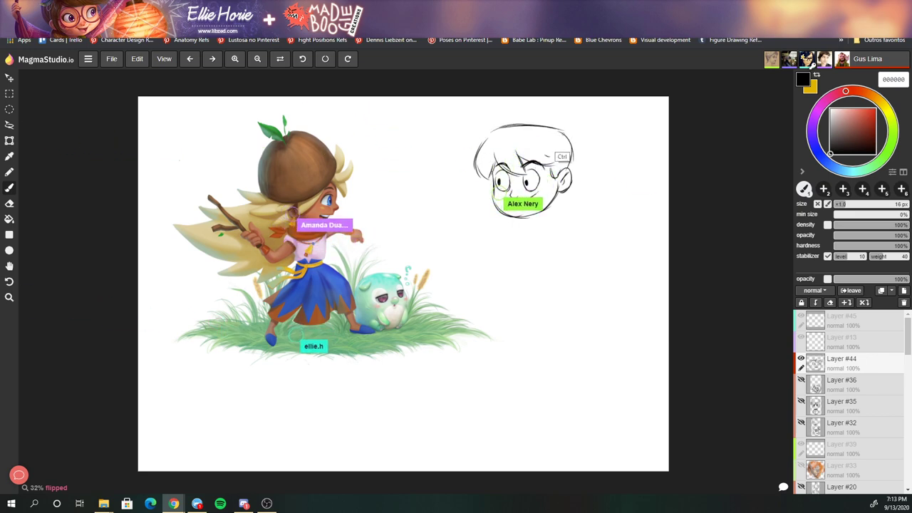
{"action": "mouse_move", "coordinate": [566, 132]}
{"action": "left_mouse_down"}
{"action": "mouse_move", "coordinate": [573, 105]}
{"action": "mouse_move", "coordinate": [592, 118]}
{"action": "mouse_move", "coordinate": [569, 137]}
{"action": "left_mouse_up"}
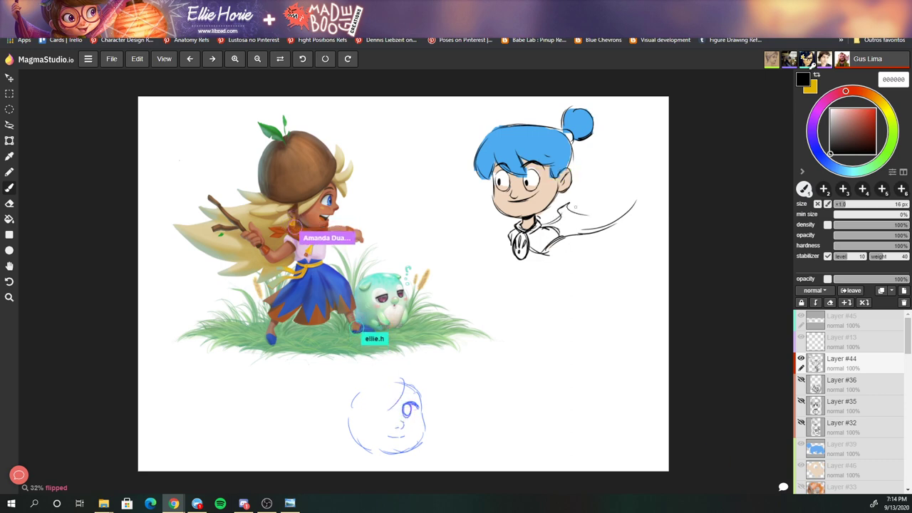
{"action": "key", "text": "e"}
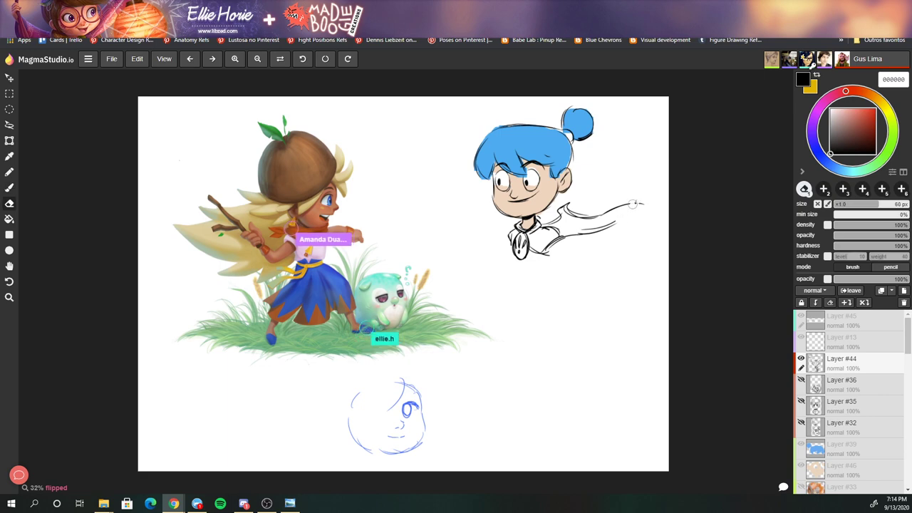
- Sketch the torso, the clenched fist gripping a round-pommel handle, and the bulky armoured arm
{"action": "key", "text": "b"}
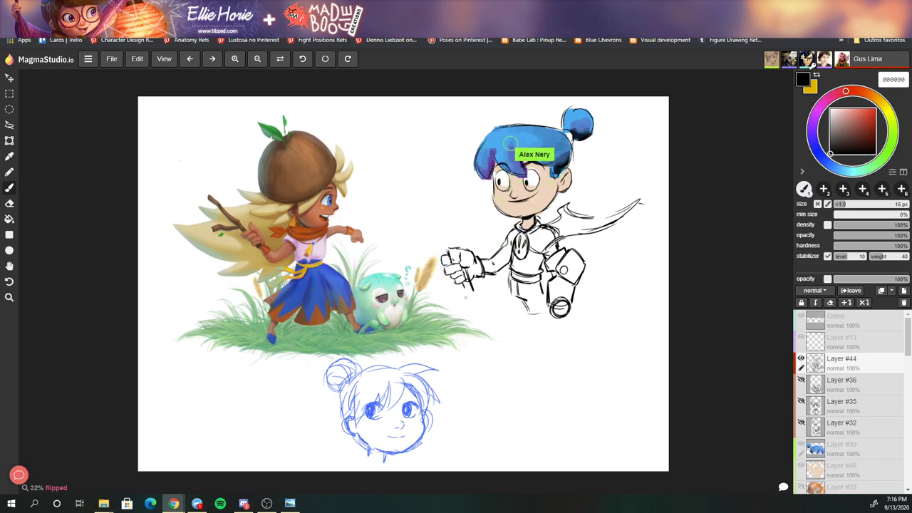
{"action": "key", "text": "e"}
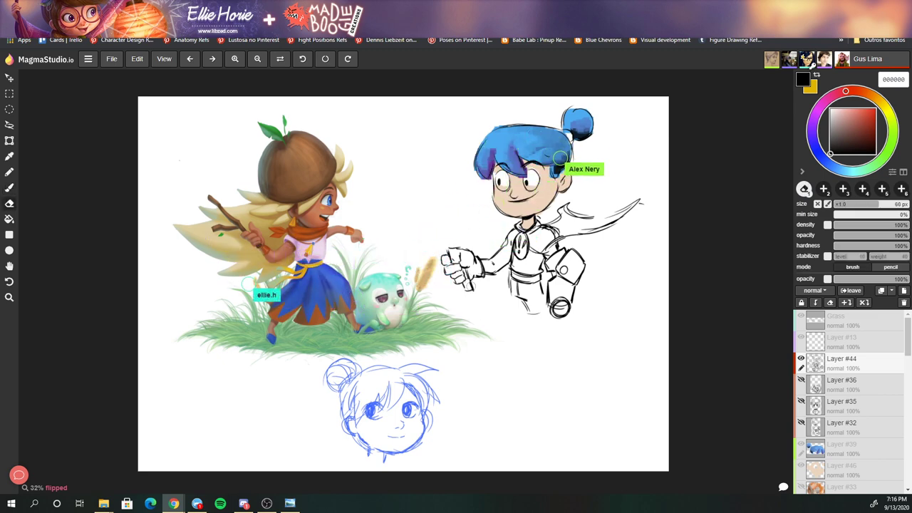
{"action": "key", "text": "b"}
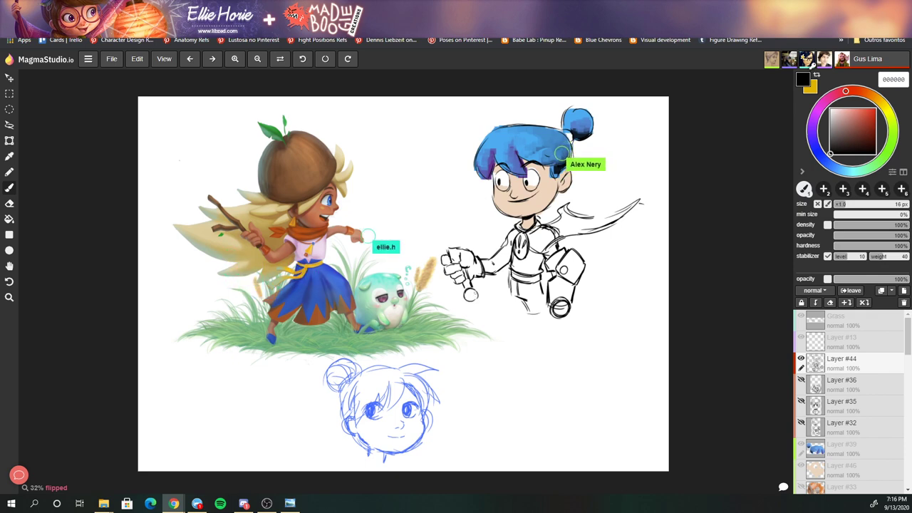
- Draw the sword's crossguard and broad pointed blade rising from the fist, and clean up its lines
{"action": "key", "text": "ctrl"}
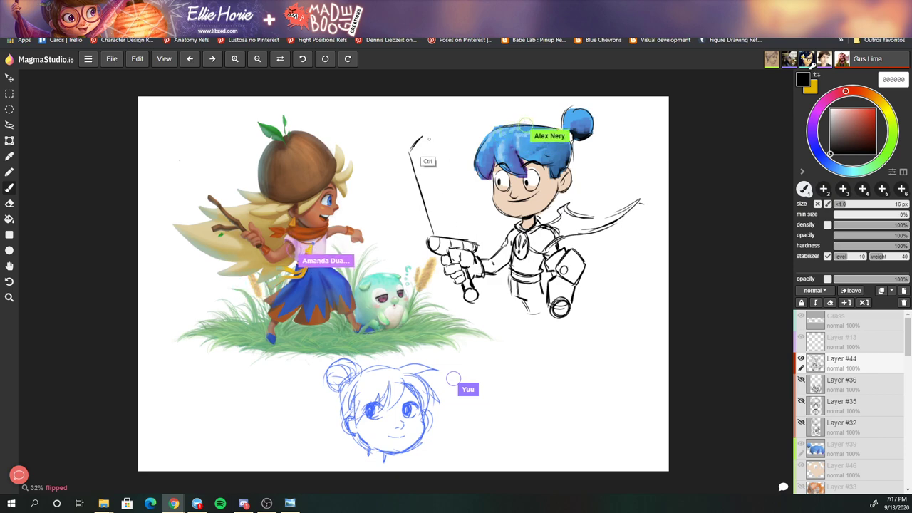
{"action": "left_click_drag", "start_coordinate": [430, 139], "coordinate": [468, 230]}
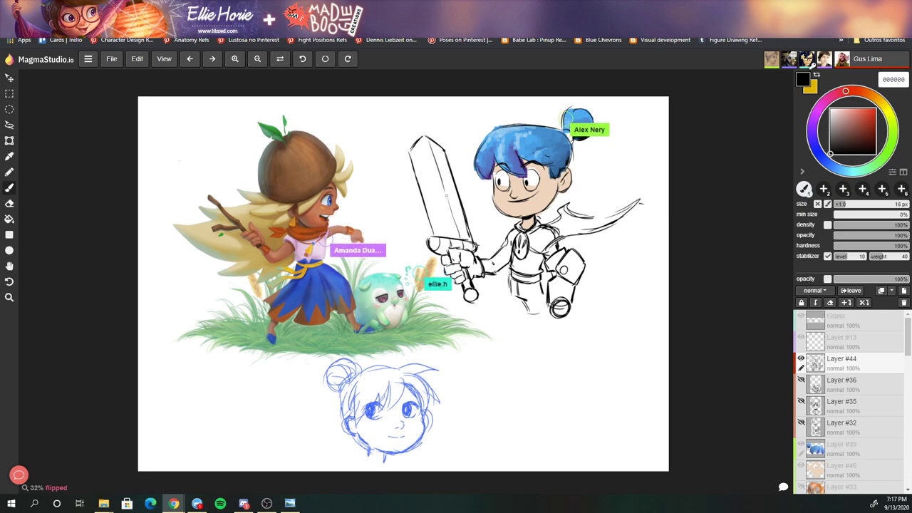
{"action": "key", "text": "e"}
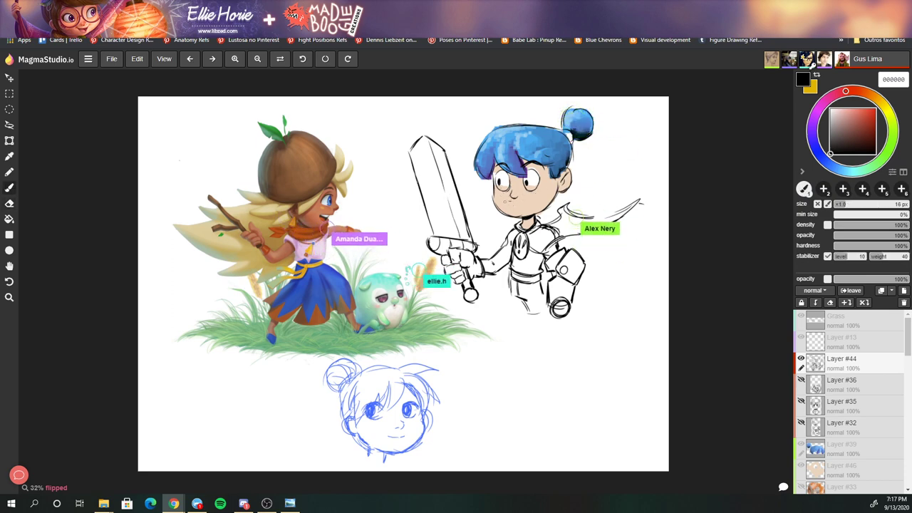
{"action": "key", "text": "b"}
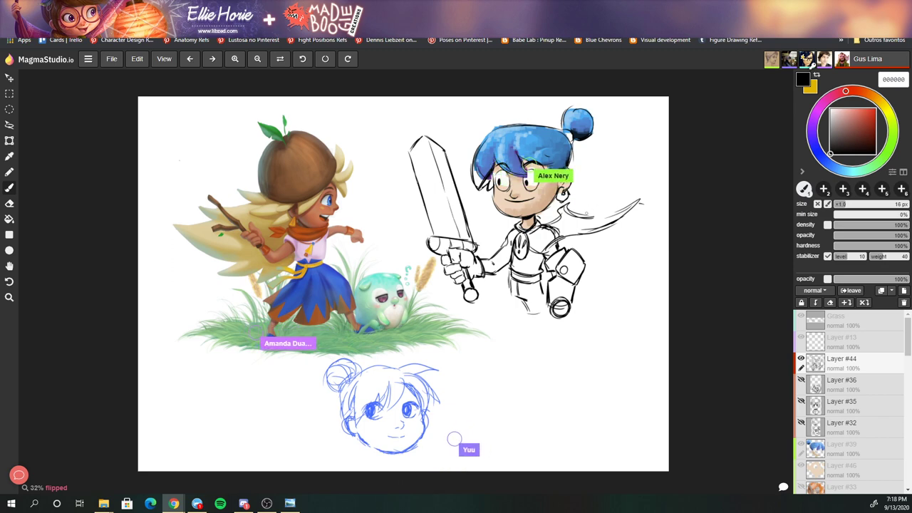
- Clean up the cape near the shoulder and draw the cropped trousers, gauntlet hand and sandalled feet
{"action": "key", "text": "e"}
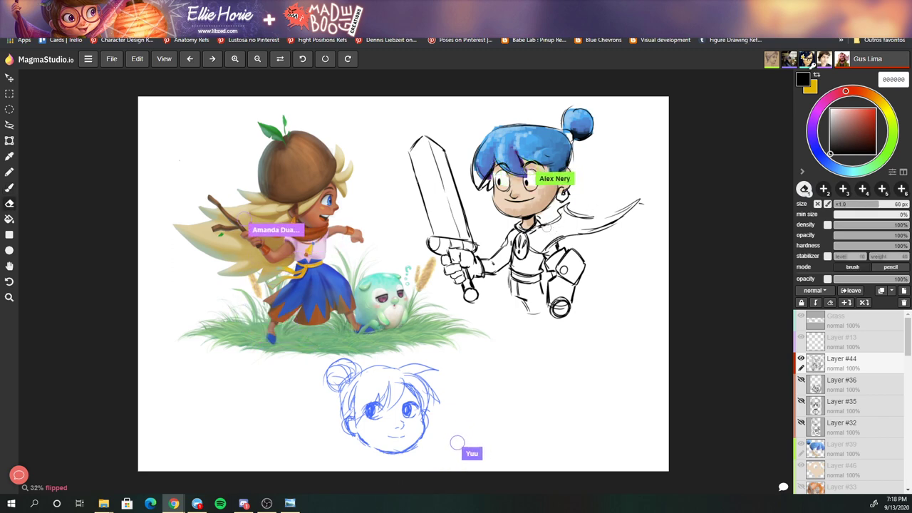
{"action": "key", "text": "b"}
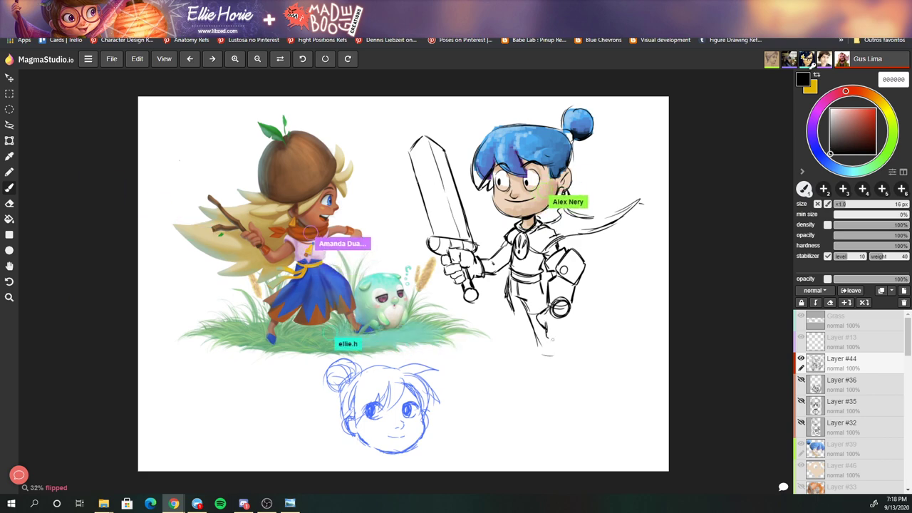
{"action": "key", "text": "e"}
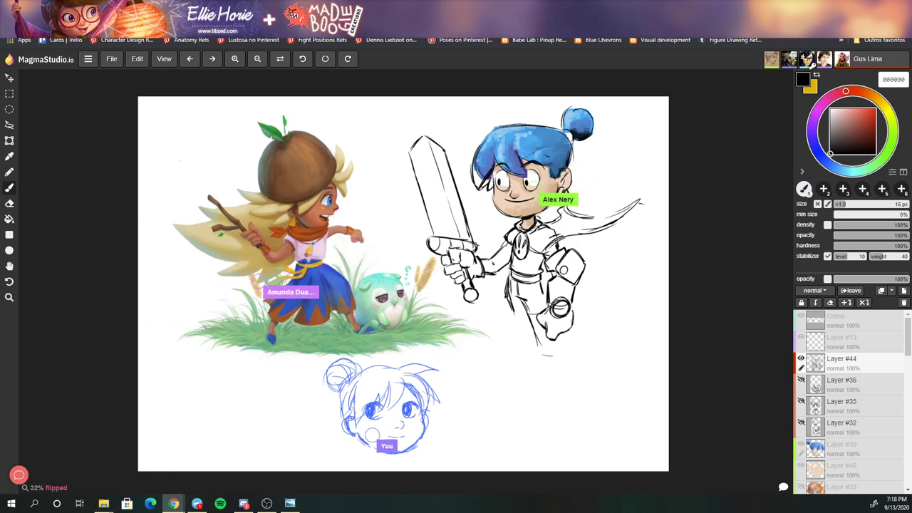
{"action": "key", "text": "b"}
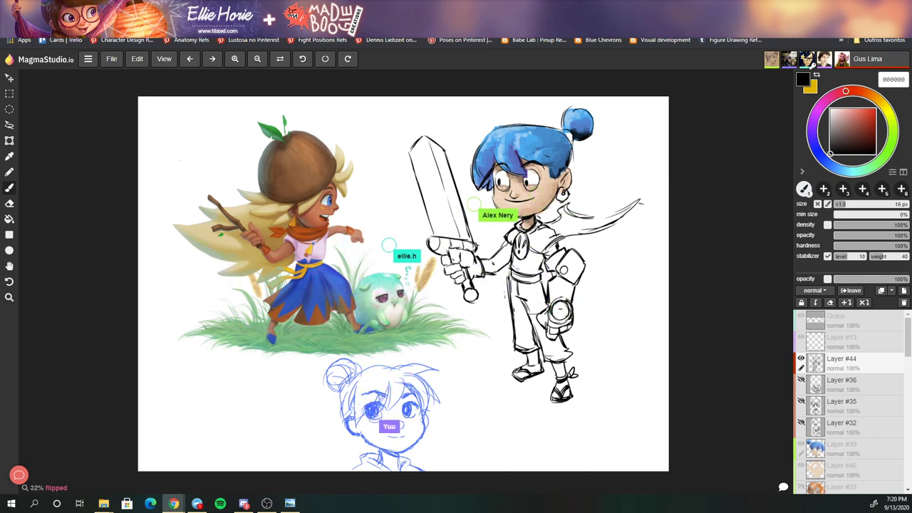
- Clean up the waist and add a buckled belt with a pouch and straps hanging at the hip
{"action": "key", "text": "e"}
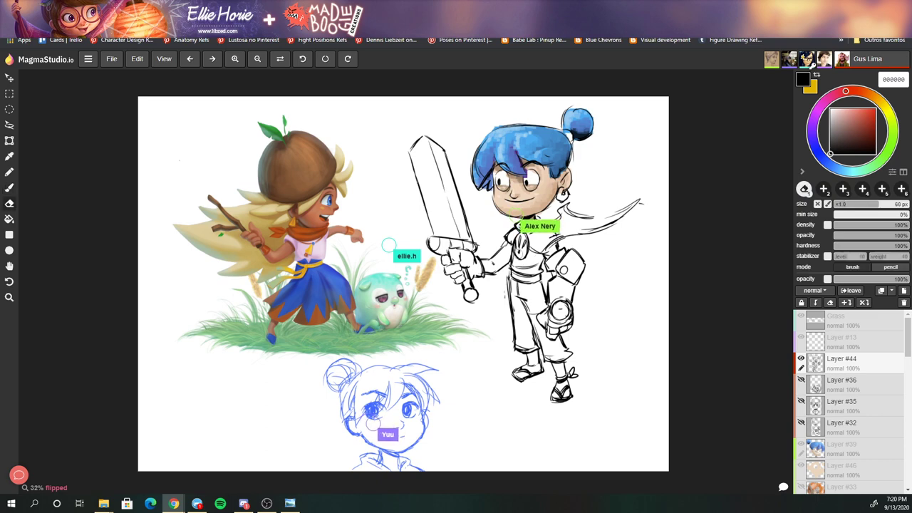
{"action": "key", "text": "b"}
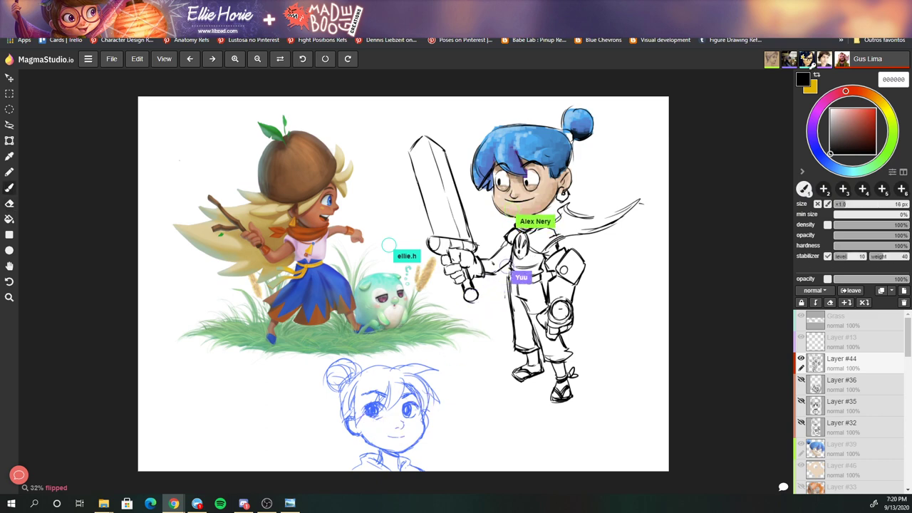
{"action": "key", "text": "e"}
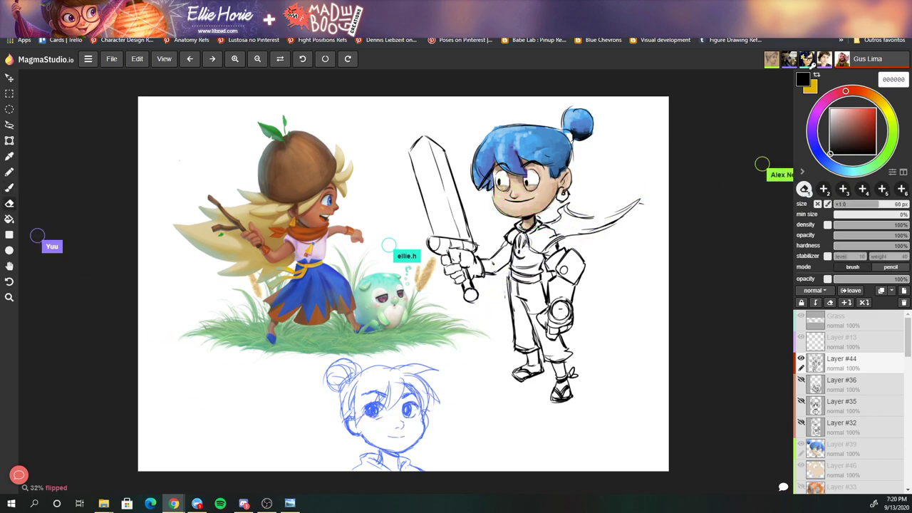
{"action": "key", "text": "b"}
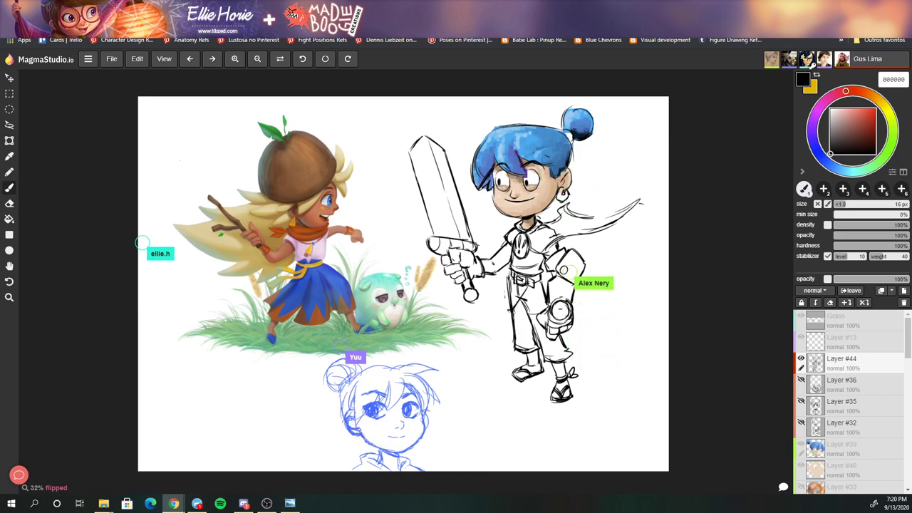
{"action": "key", "text": "e"}
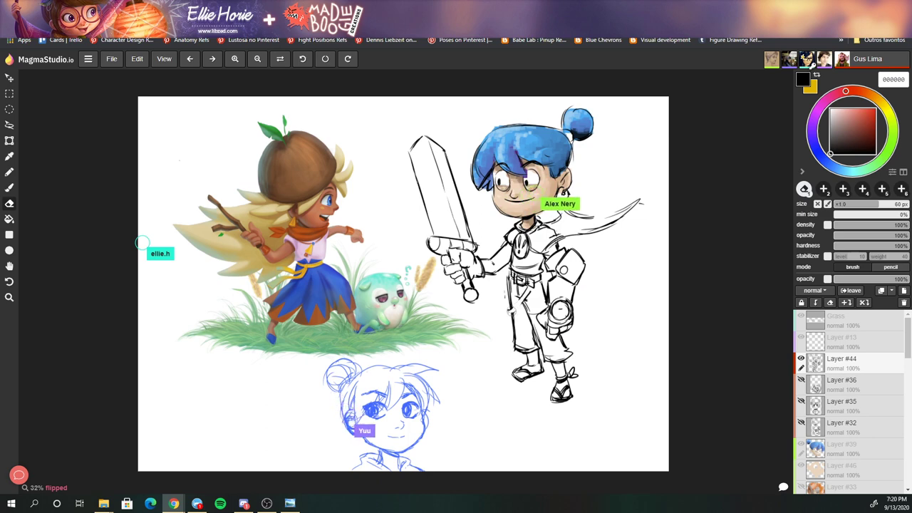
{"action": "key", "text": "b"}
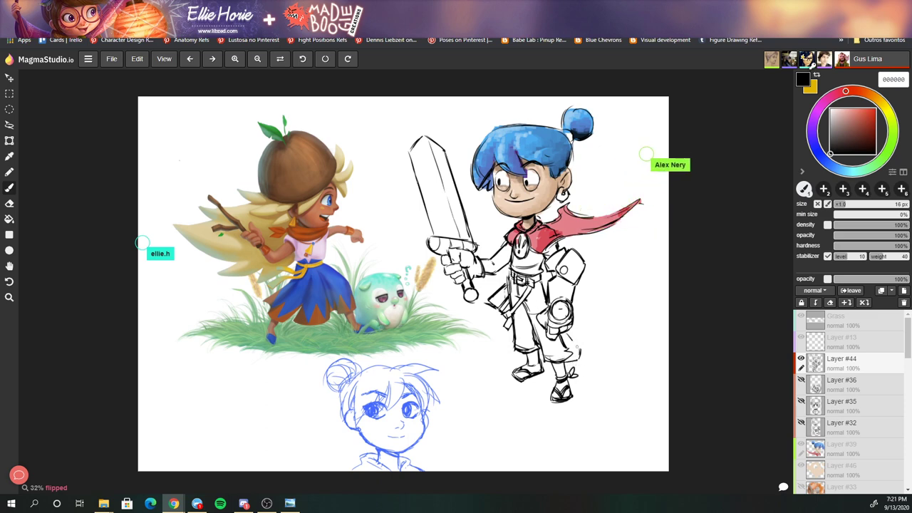
- Erase and redraw the loose cloth tail hanging behind the leg below the gauntlet
{"action": "key", "text": "e"}
{"action": "key", "text": "b"}
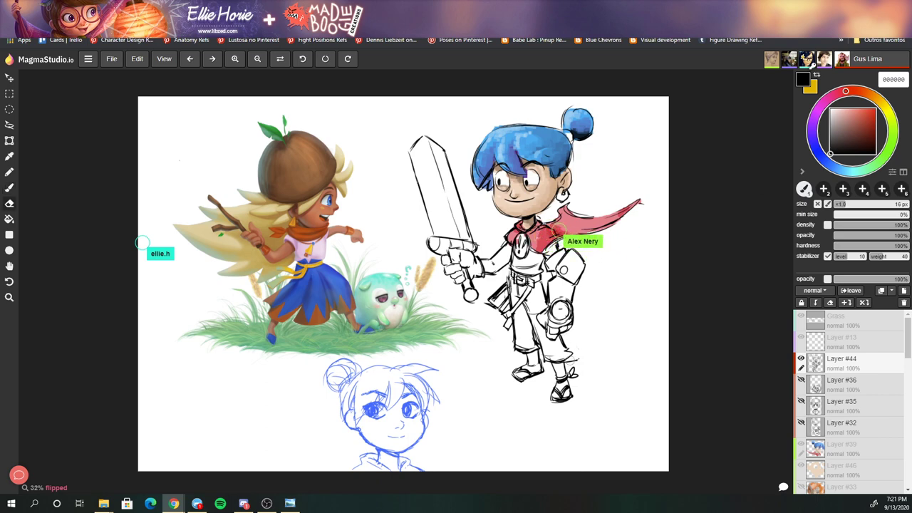
{"action": "key", "text": "e"}
{"action": "key", "text": "b"}
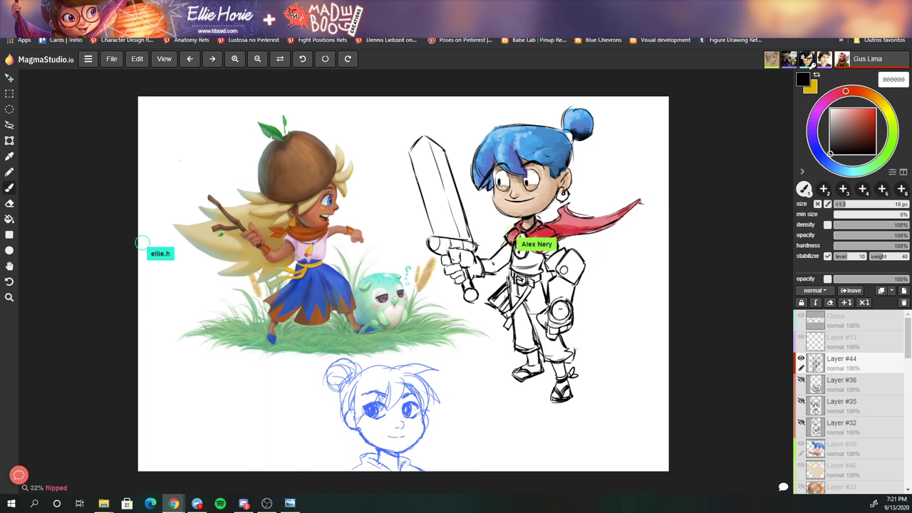
{"action": "key", "text": "ctrl"}
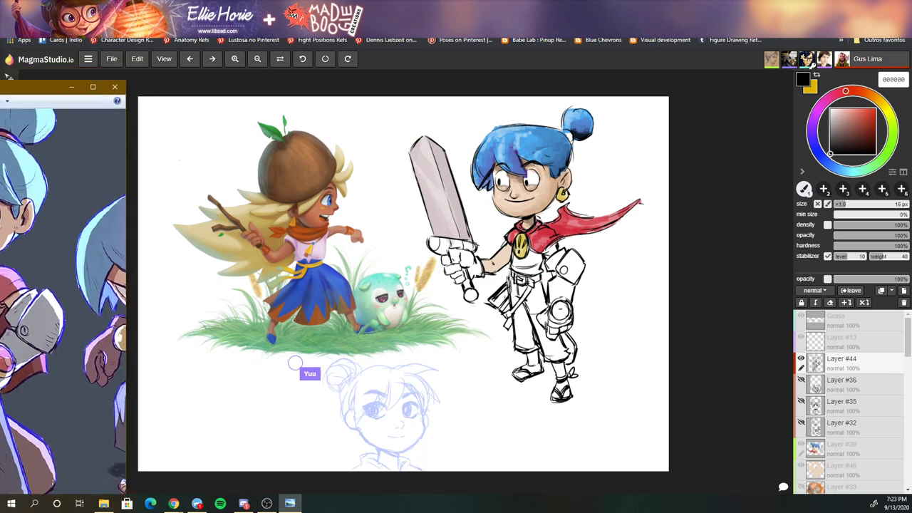
- View the character poses in caito_poses_s4.jpg and the doodles in dfgsfdg.jpg in Windows Photo Viewer, closing each image
{"action": "left_click_drag", "start_coordinate": [15, 51], "coordinate": [182, 60]}
{"action": "scroll", "coordinate": [160, 189], "scroll_direction": "down", "scroll_amount": 1}
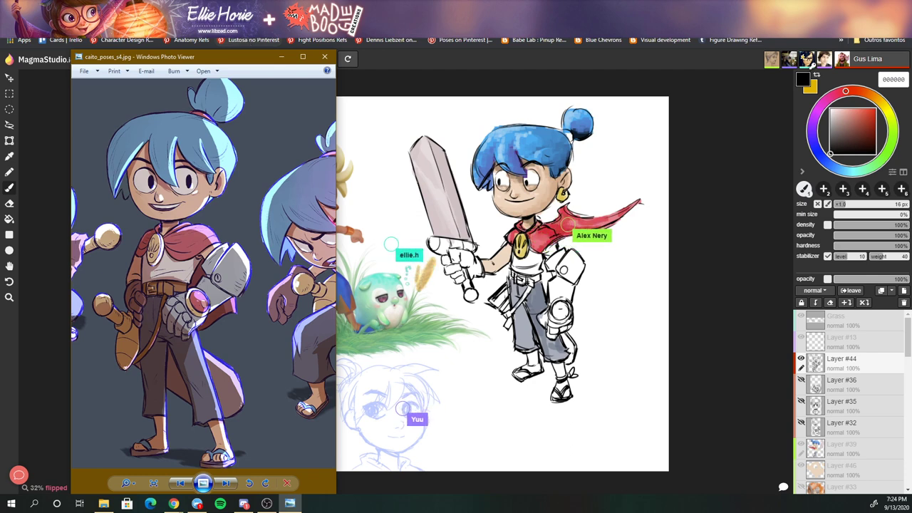
{"action": "left_click", "coordinate": [324, 58]}
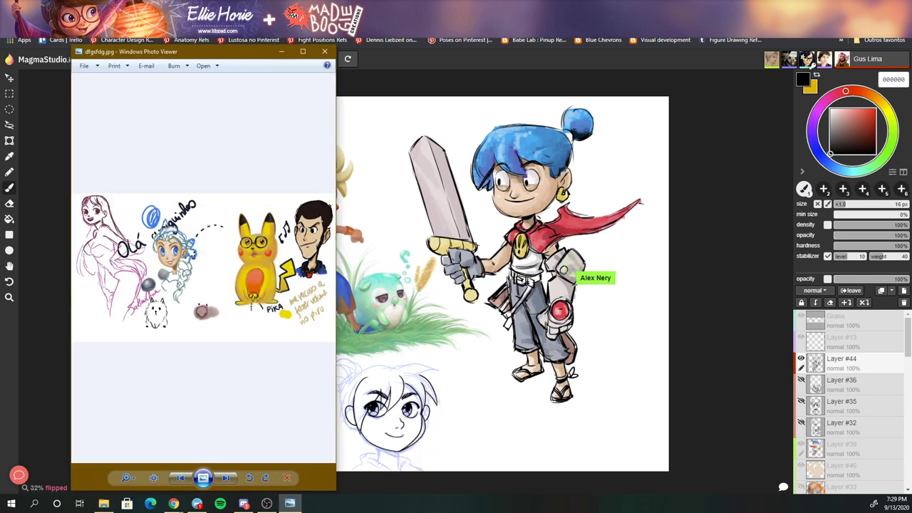
{"action": "left_click", "coordinate": [325, 52]}
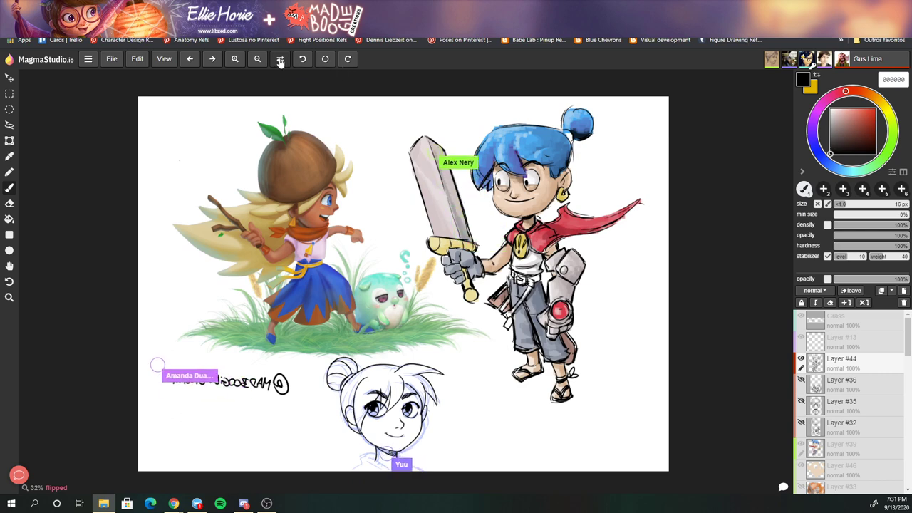
- Flip the canvas view horizontally back to its normal orientation
{"action": "left_click", "coordinate": [281, 60]}
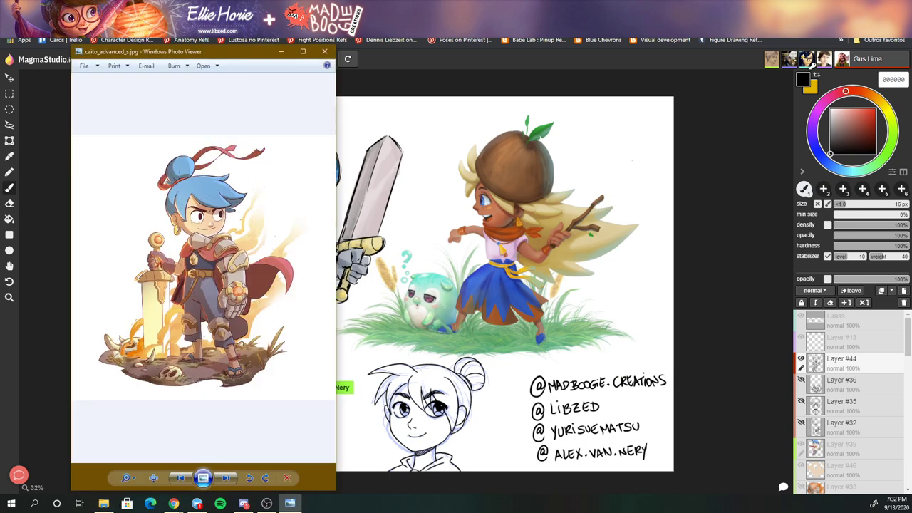
- Examine the armoured blue-haired character in caito_advanced_s.jpg up close and in full, and close the image
{"action": "scroll", "coordinate": [218, 351], "scroll_direction": "up", "scroll_amount": 3}
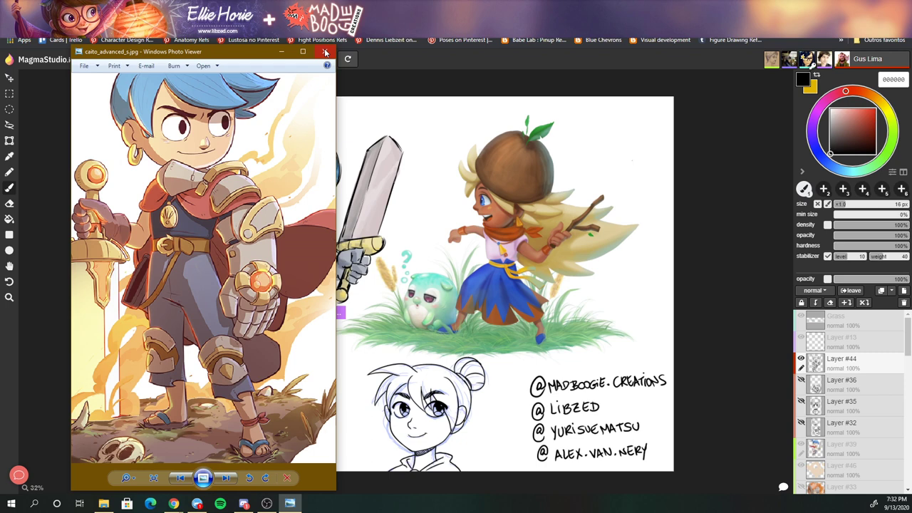
{"action": "scroll", "coordinate": [202, 205], "scroll_direction": "down", "scroll_amount": 2}
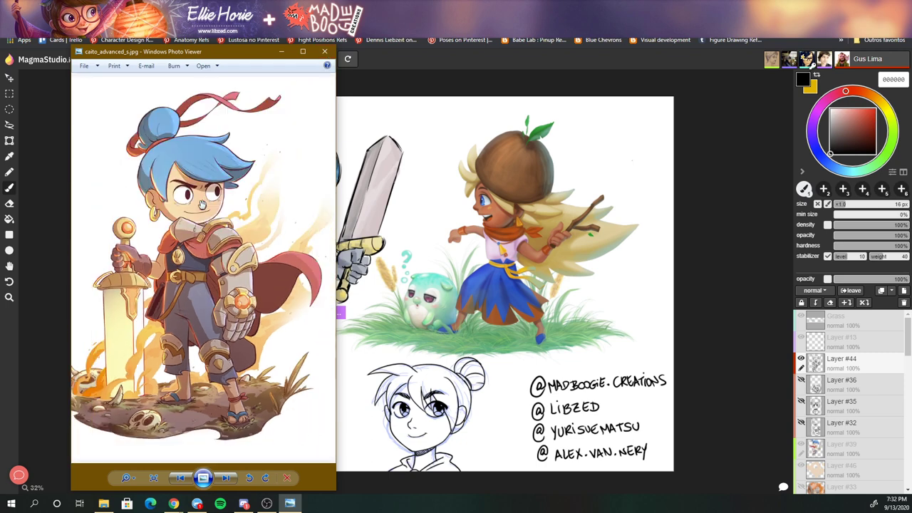
{"action": "left_click", "coordinate": [323, 53]}
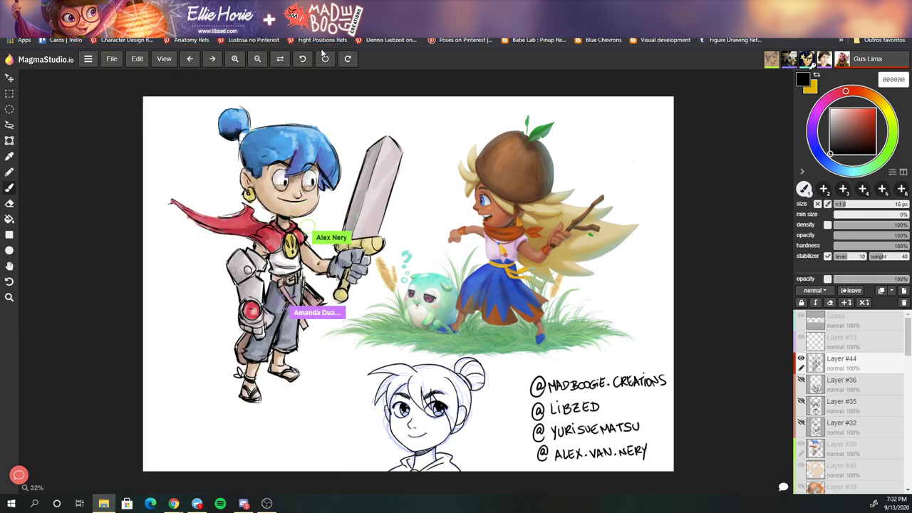